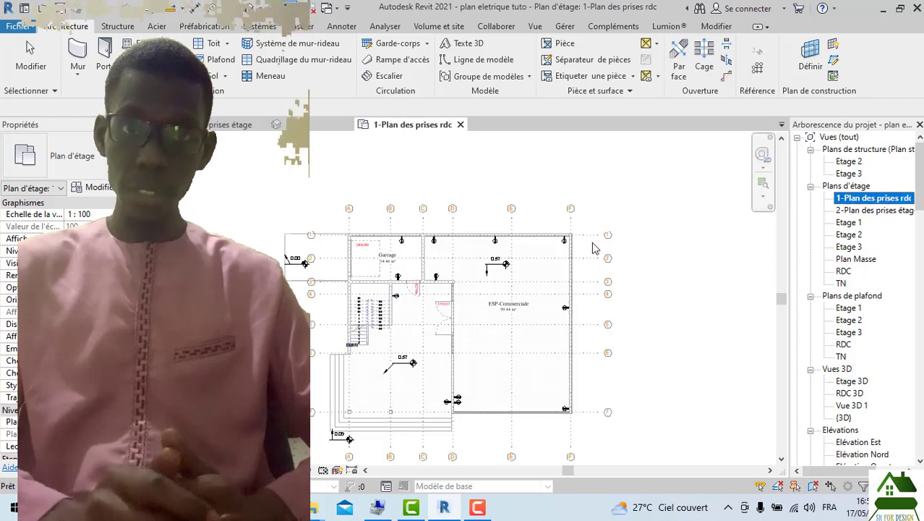
Step: Examine the ground-floor socket plan, and the building's facade, balconies and roof terrace in the {3D} view
scroll(574, 289, up, 3)
scroll(477, 316, down, 5)
scroll(464, 357, up, 3)
scroll(461, 361, up, 1)
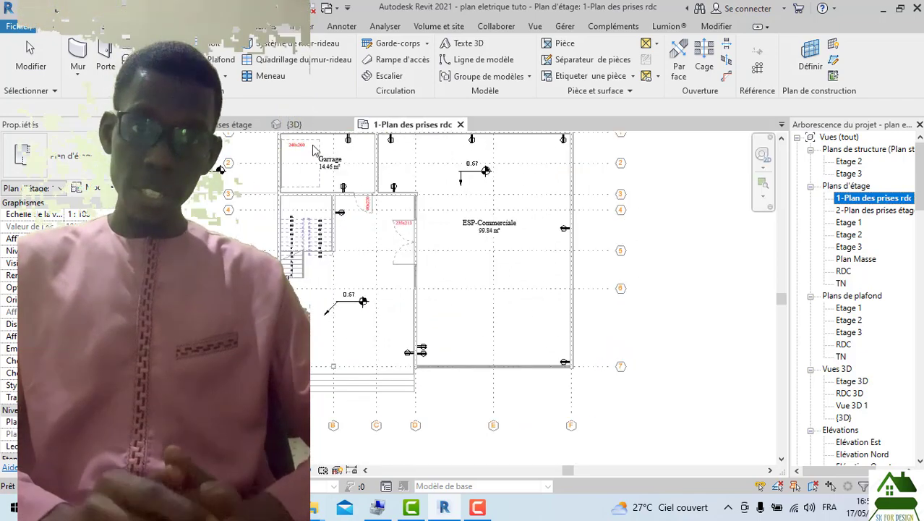
click(308, 127)
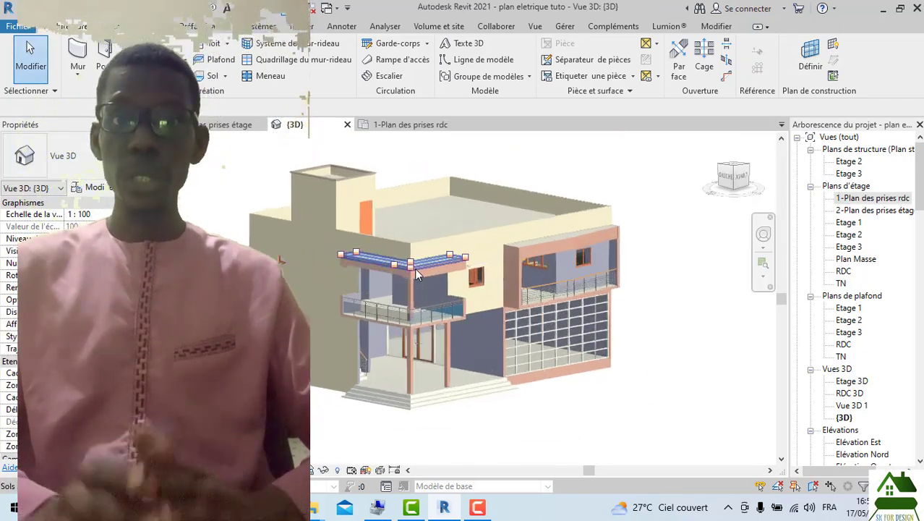
scroll(415, 267, up, 3)
scroll(414, 267, down, 3)
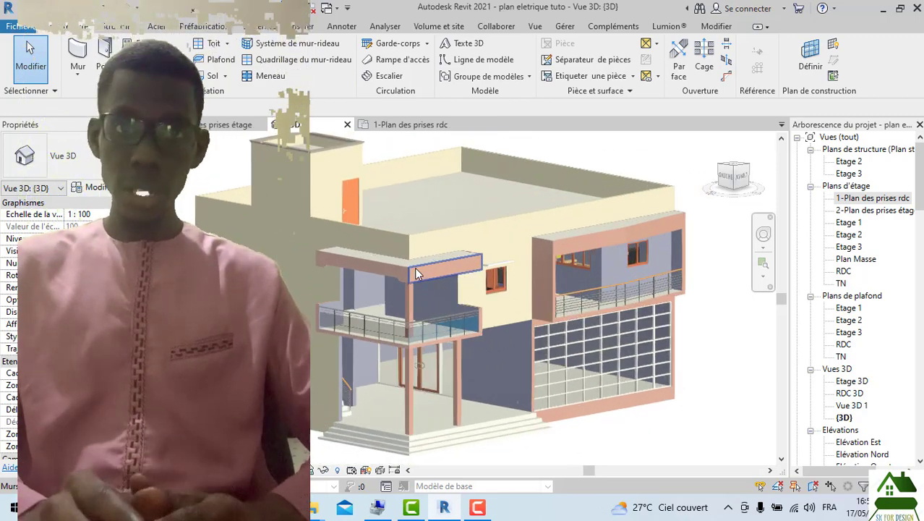
scroll(414, 267, up, 3)
scroll(415, 267, down, 3)
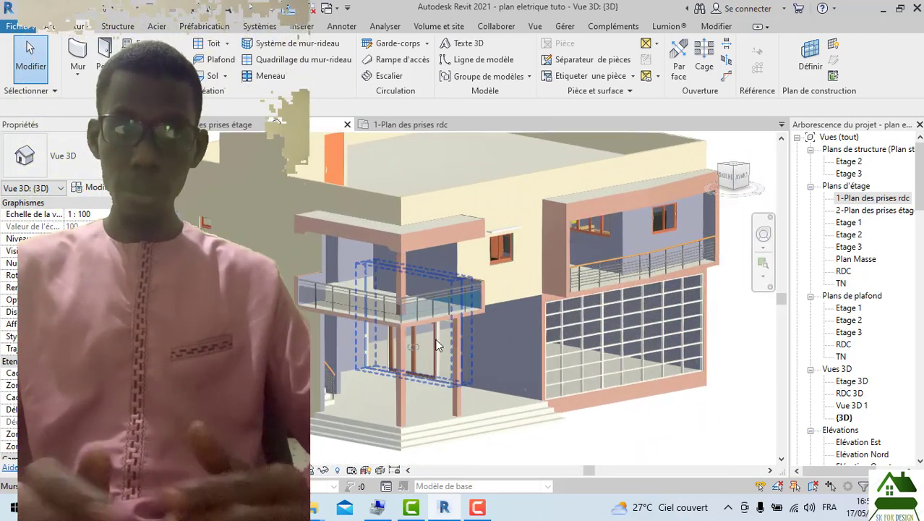
scroll(555, 396, up, 2)
scroll(556, 396, down, 2)
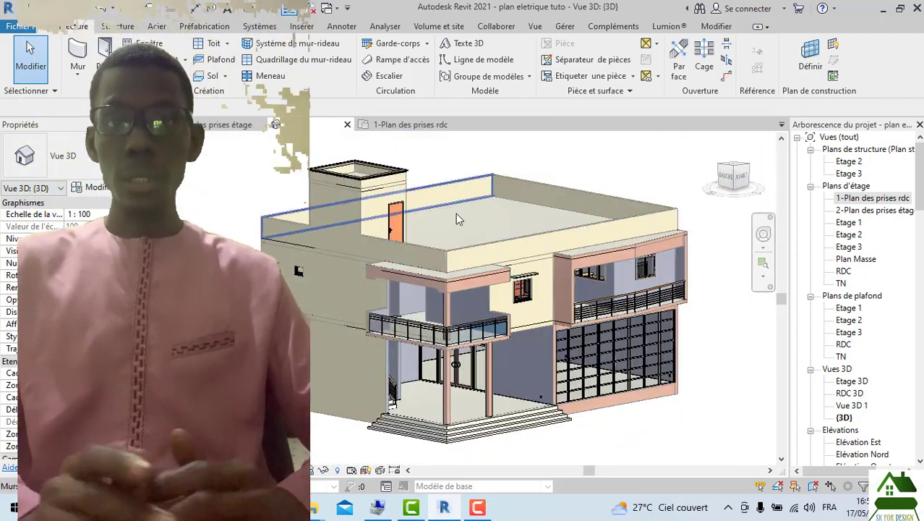
Step: Open the interior view Vue 3D 1 and examine the living room, its ceiling, windows and furniture
click(853, 405)
double_click(854, 406)
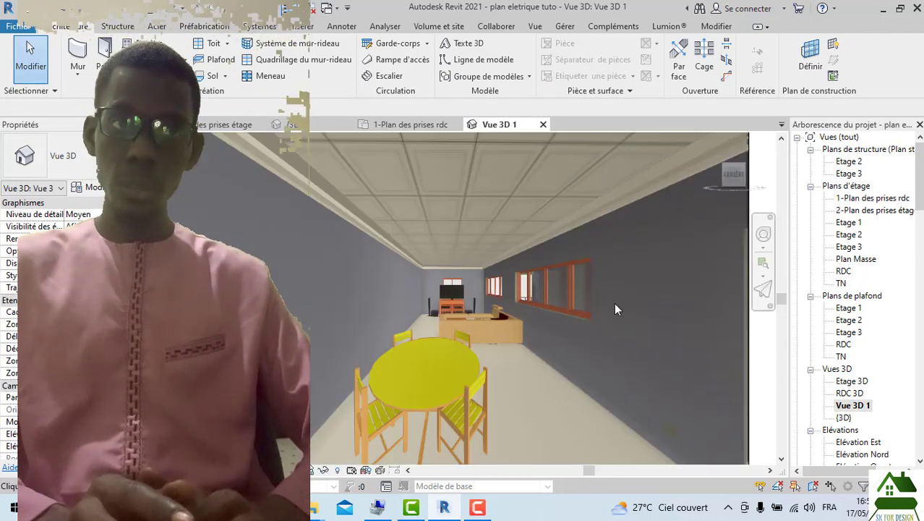
scroll(533, 292, up, 4)
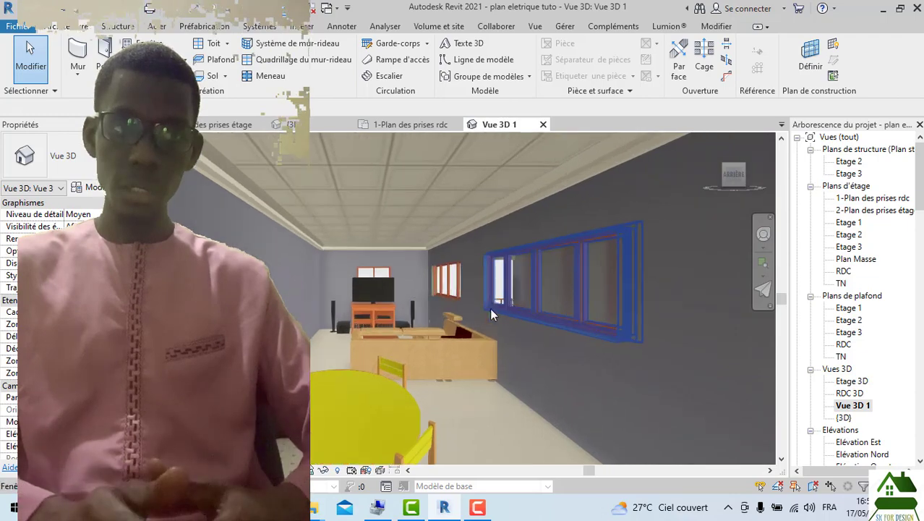
scroll(533, 374, down, 2)
scroll(303, 340, up, 7)
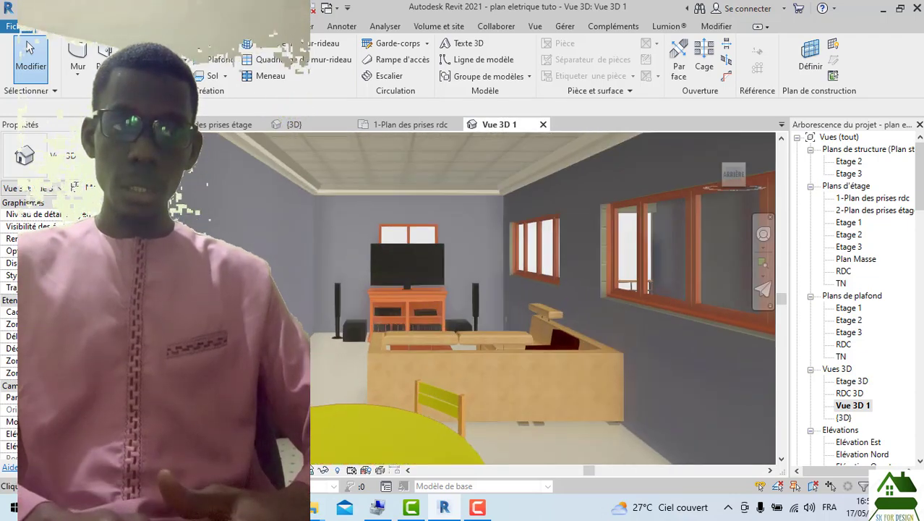
scroll(311, 335, down, 4)
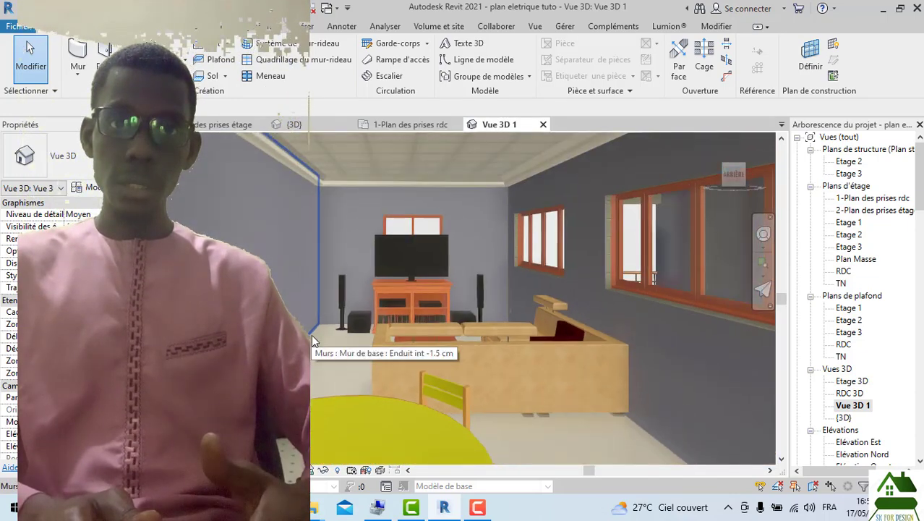
scroll(310, 334, down, 3)
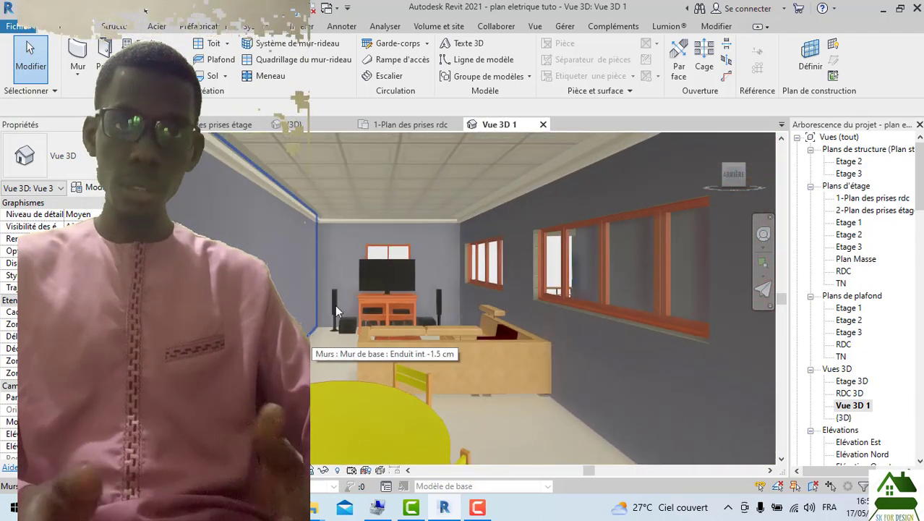
scroll(561, 405, down, 5)
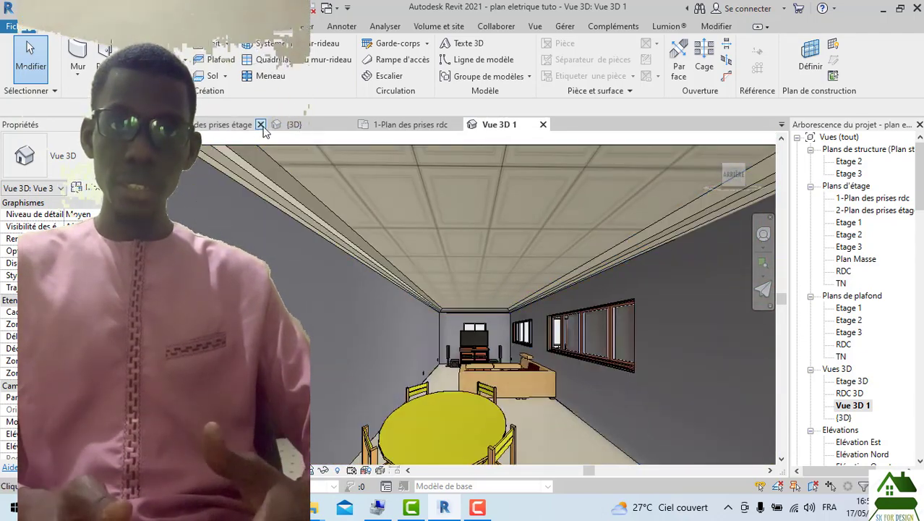
Step: Return to the {3D} view and examine the building's exterior both close up and as a whole
click(320, 129)
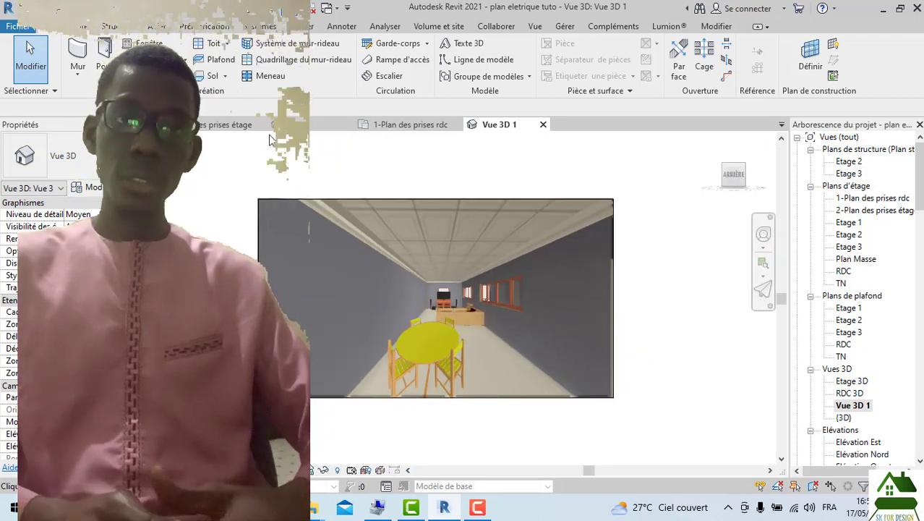
scroll(338, 259, down, 1)
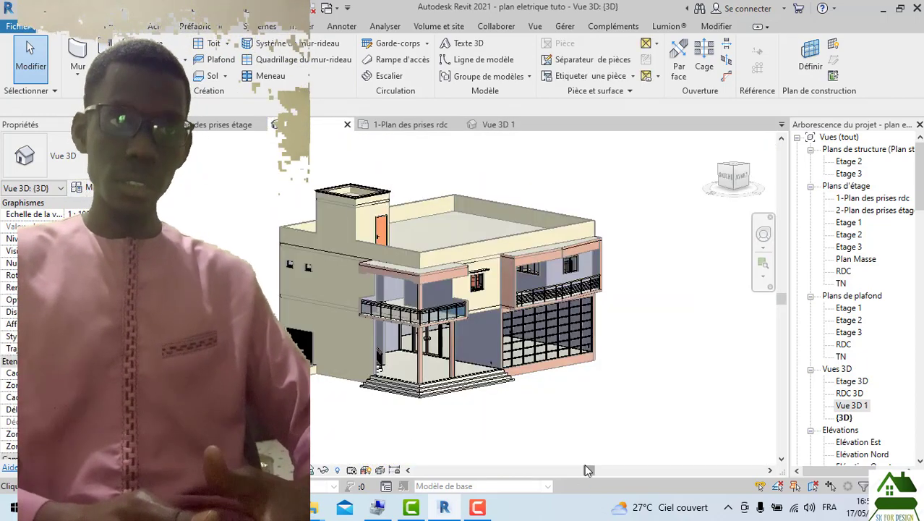
shift+middle_drag(587, 470, 506, 286)
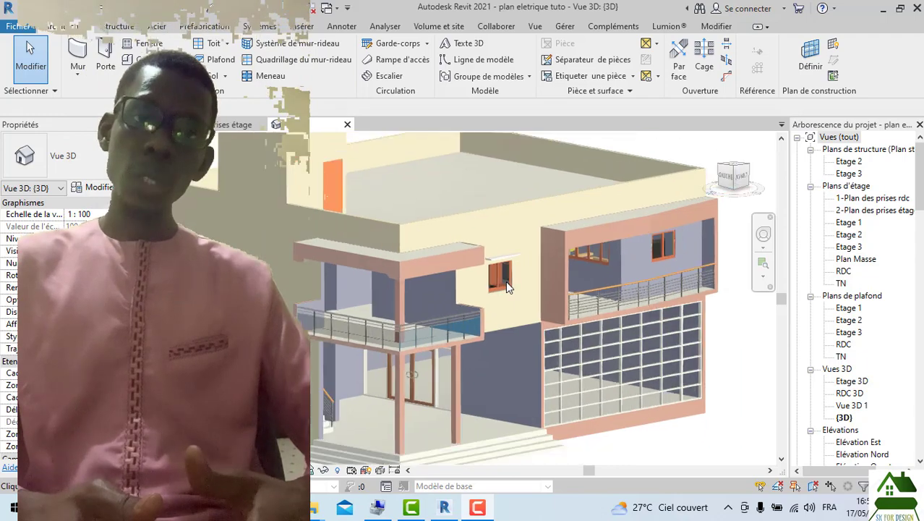
scroll(507, 287, up, 6)
scroll(506, 286, down, 5)
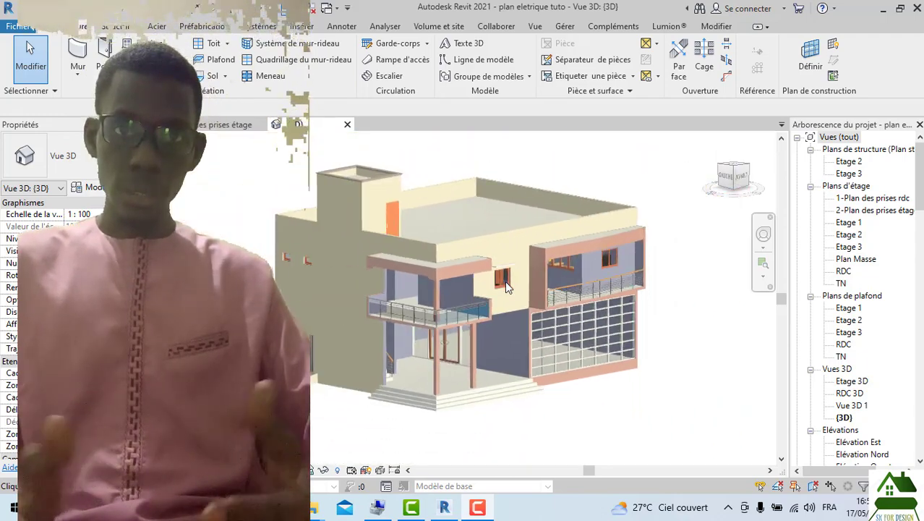
scroll(507, 286, up, 2)
scroll(506, 286, down, 3)
scroll(506, 286, up, 4)
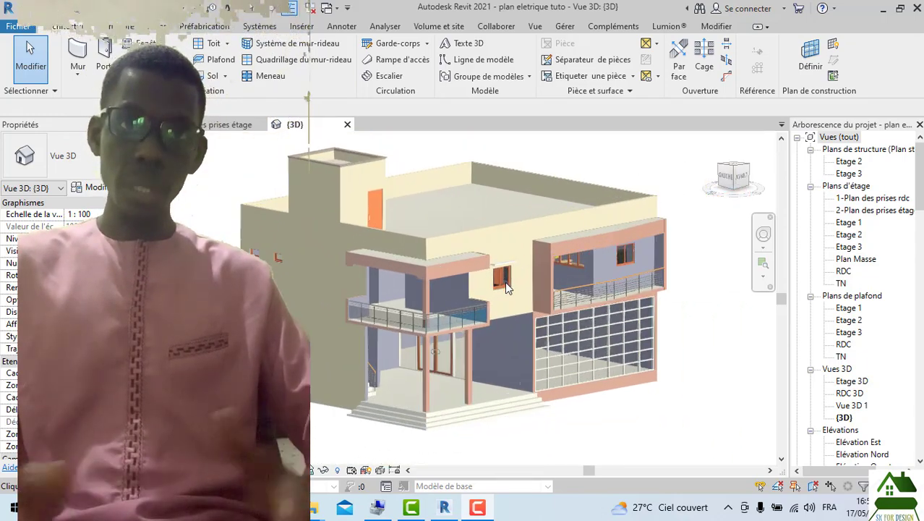
Step: Examine the socket layouts in the floor plans 2-Plan des prises étage and 1-Plan des prises rdc
click(236, 128)
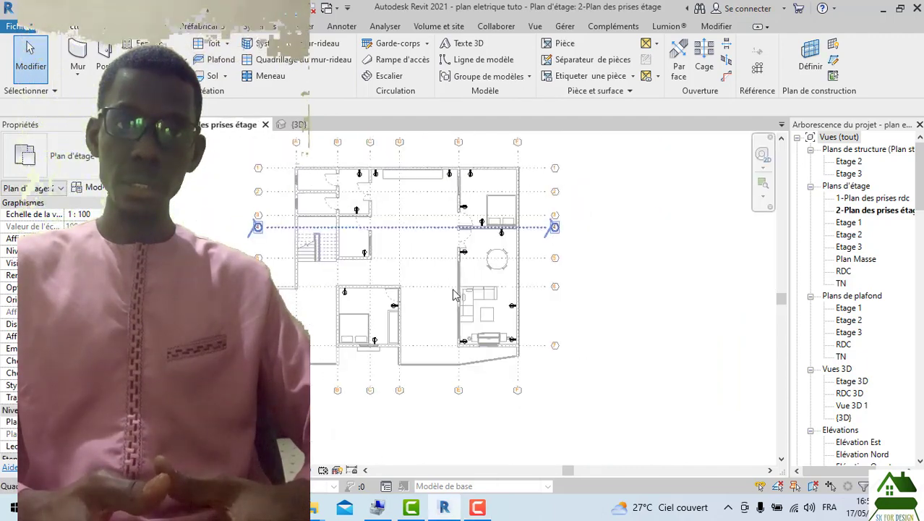
scroll(449, 295, down, 2)
scroll(430, 207, up, 3)
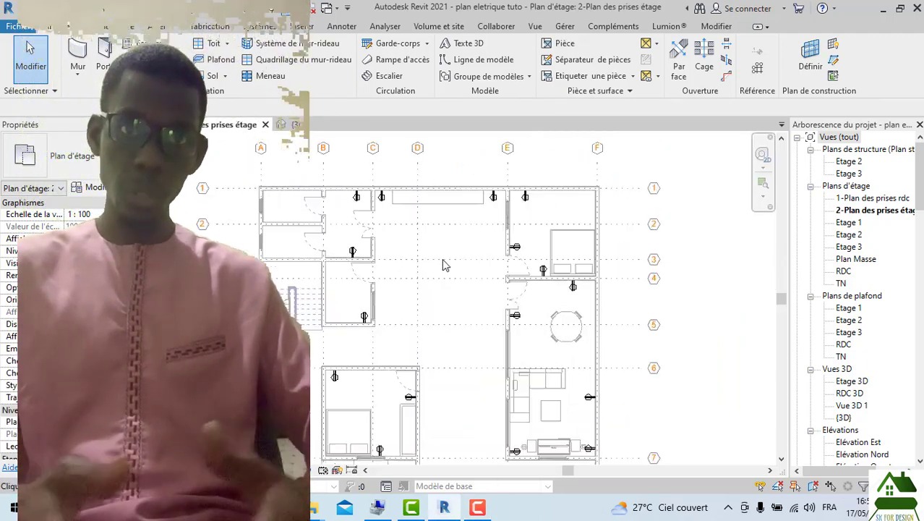
scroll(444, 263, down, 3)
double_click(878, 199)
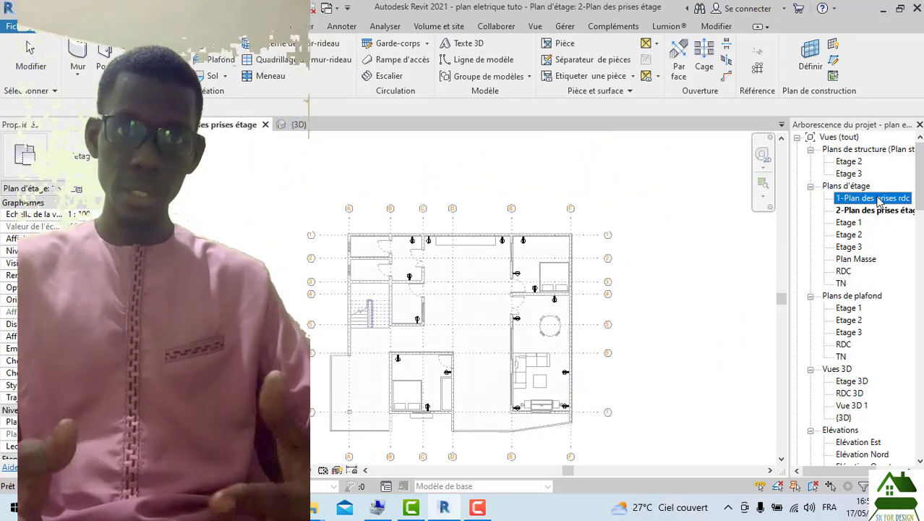
scroll(491, 340, up, 3)
scroll(477, 347, down, 3)
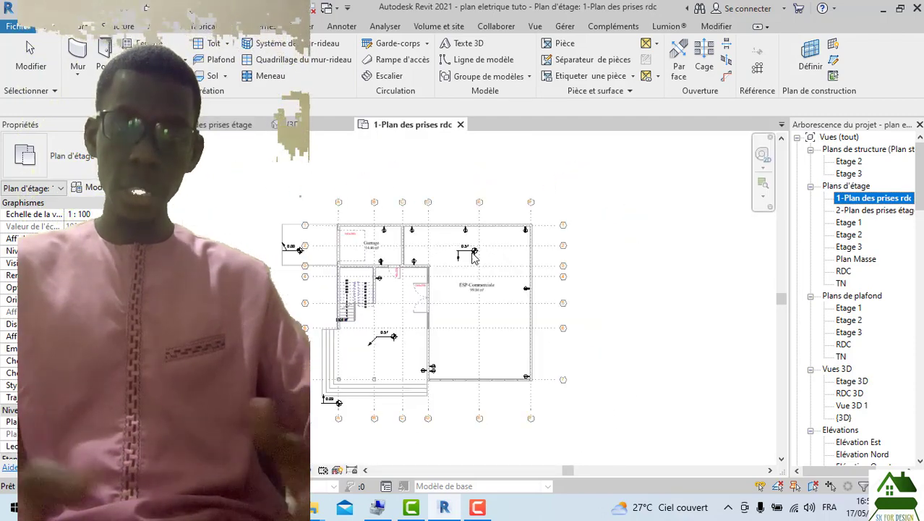
scroll(461, 363, up, 2)
scroll(462, 362, up, 1)
Step: Bring up the {3D} view and inspect the entrance, balconies and glazed facade of the building
click(293, 124)
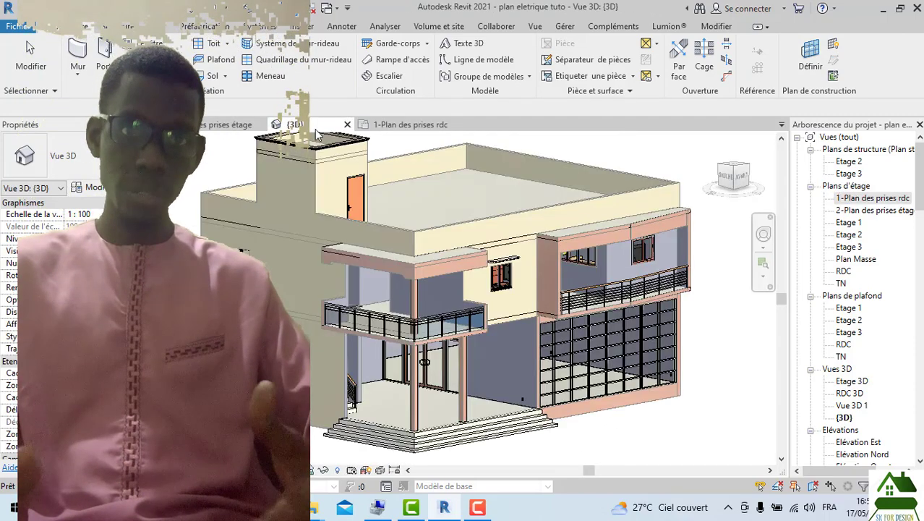
scroll(413, 281, down, 3)
scroll(414, 268, up, 3)
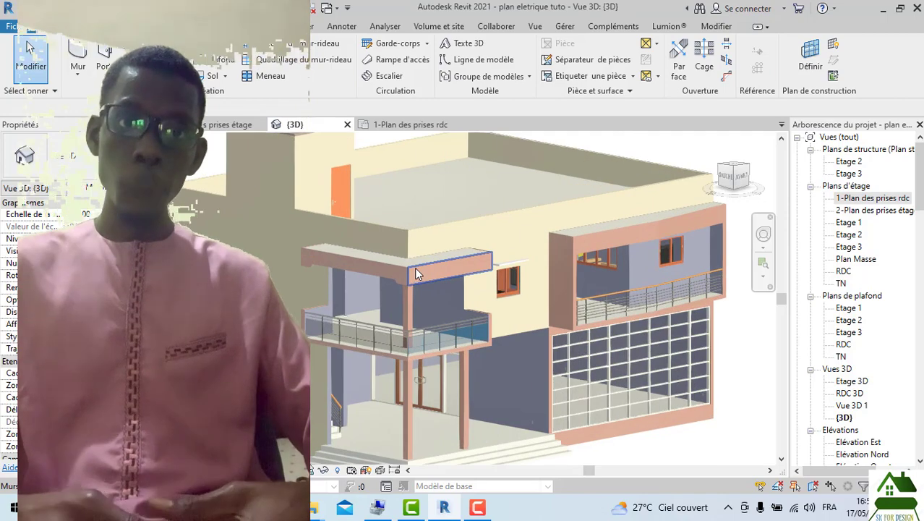
scroll(414, 267, down, 2)
scroll(414, 267, up, 3)
scroll(415, 267, down, 3)
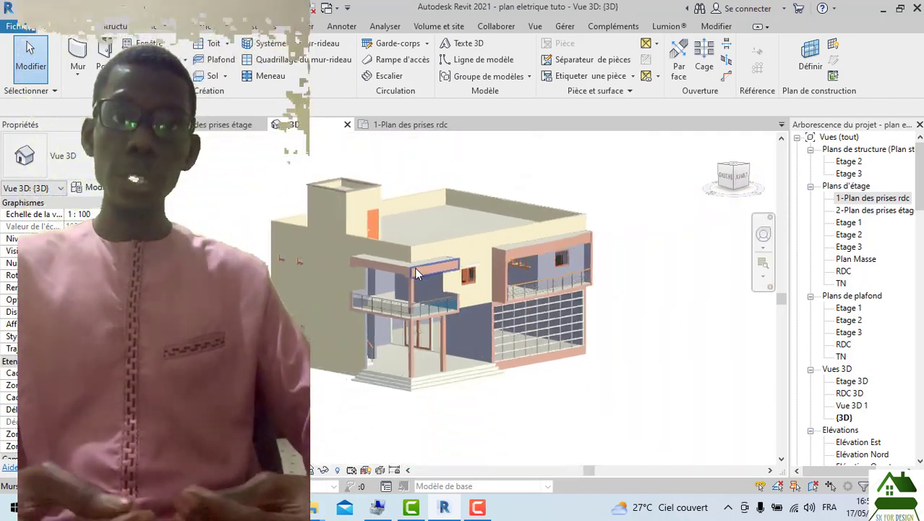
scroll(424, 307, up, 2)
scroll(424, 307, up, 1)
middle_drag(525, 384, 540, 394)
scroll(541, 394, down, 1)
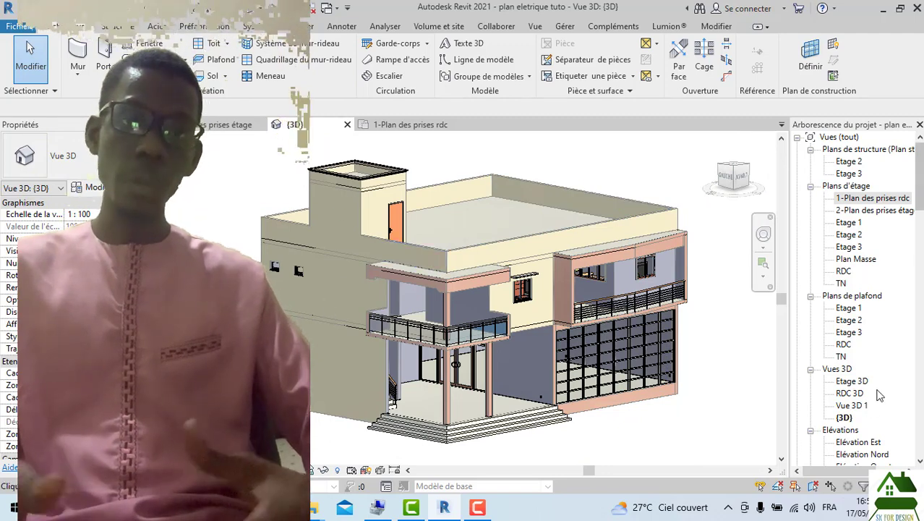
Step: Open Vue 3D 1 and inspect the wall sockets around the television area and the rest of the living room
double_click(852, 405)
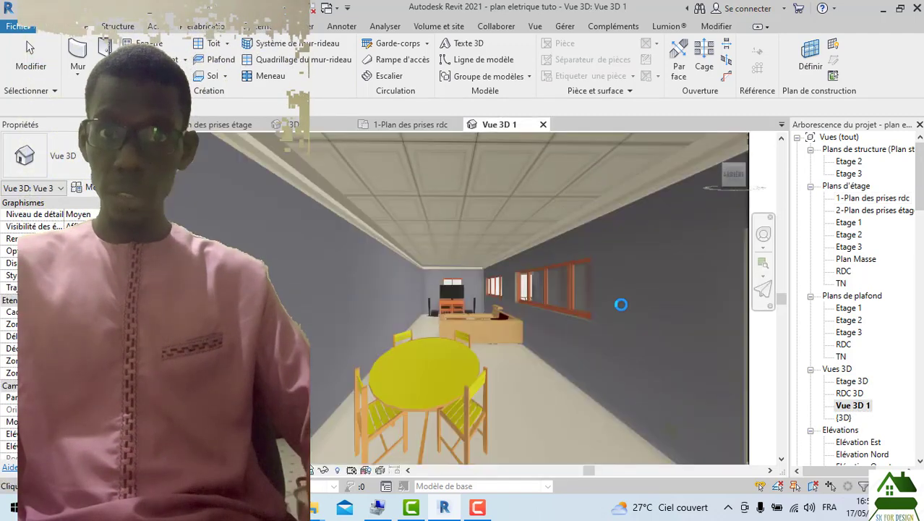
scroll(532, 373, up, 2)
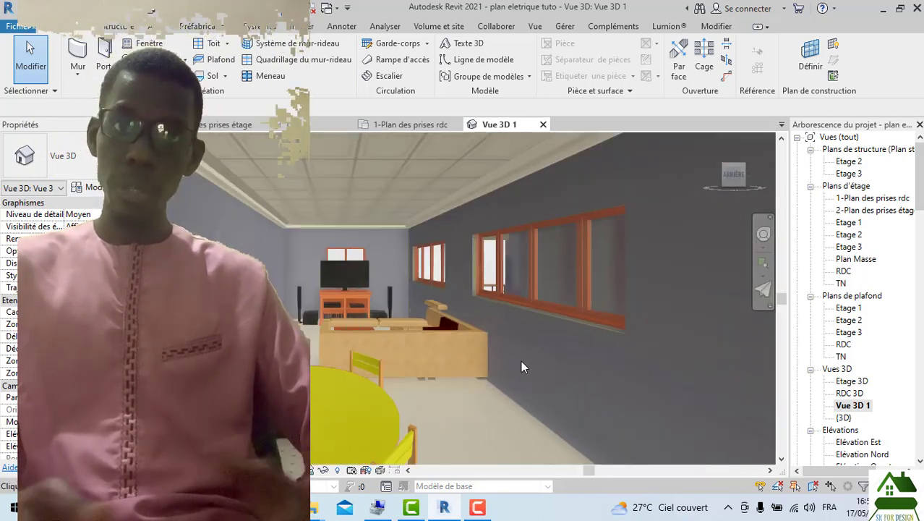
scroll(278, 327, up, 3)
scroll(311, 333, up, 3)
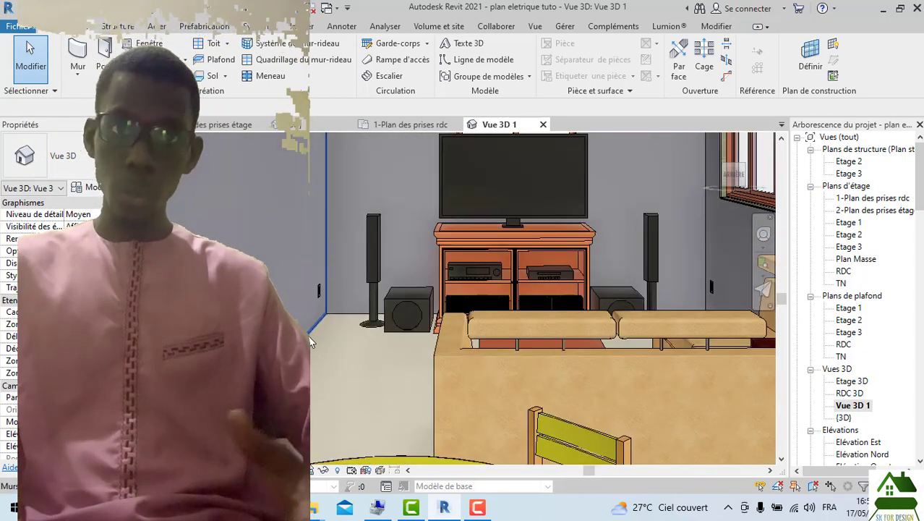
scroll(311, 334, down, 4)
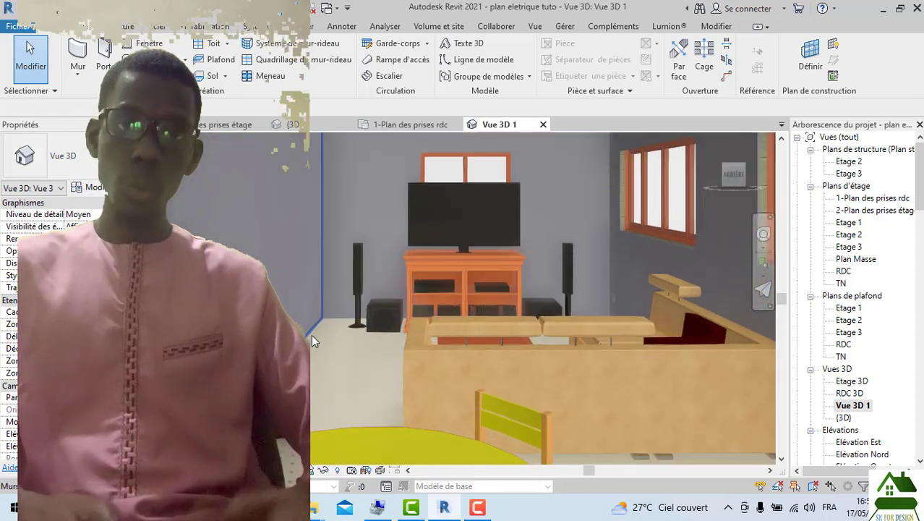
scroll(560, 399, down, 4)
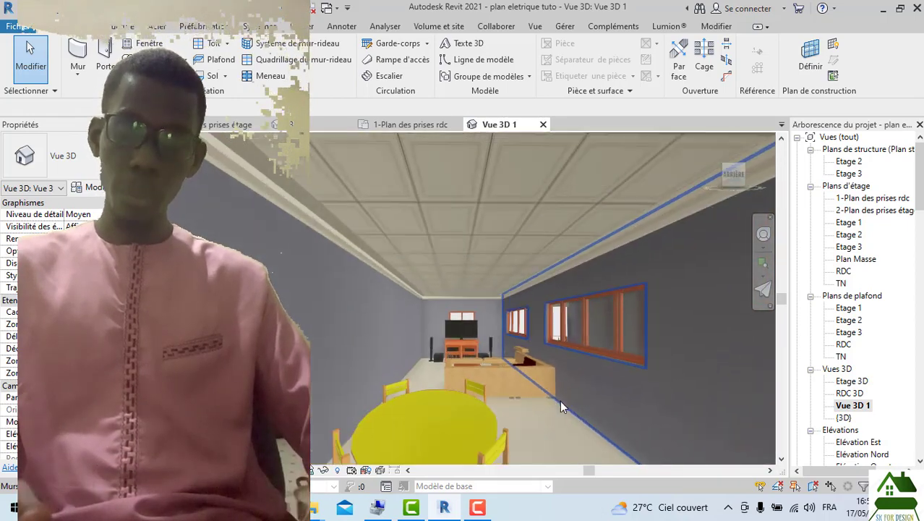
scroll(560, 399, up, 4)
scroll(560, 400, down, 4)
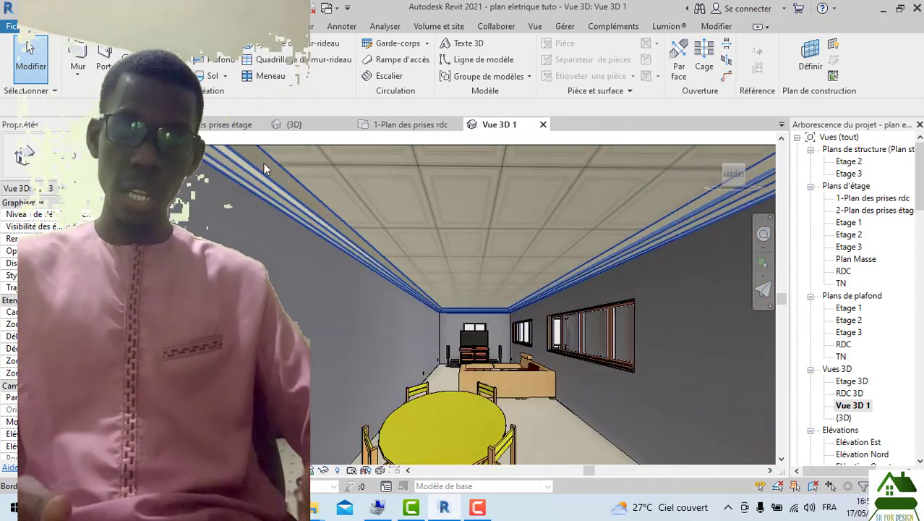
scroll(272, 153, down, 3)
Step: Switch back to the {3D} view and look over the building's exterior
click(323, 126)
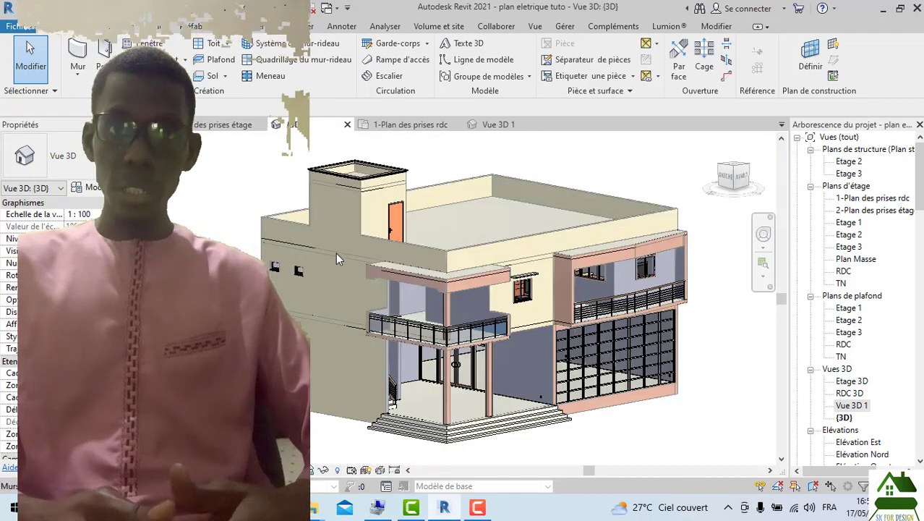
scroll(336, 253, down, 1)
scroll(506, 286, up, 2)
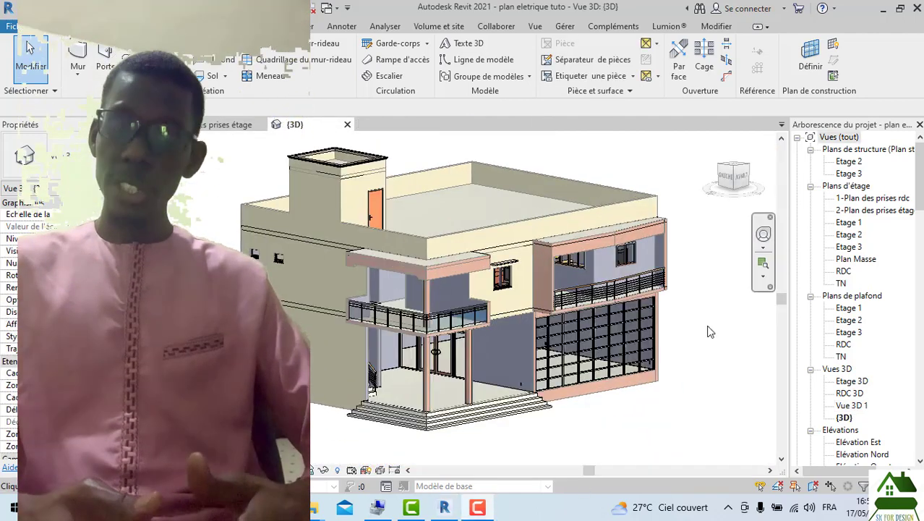
scroll(506, 286, up, 2)
scroll(505, 281, down, 4)
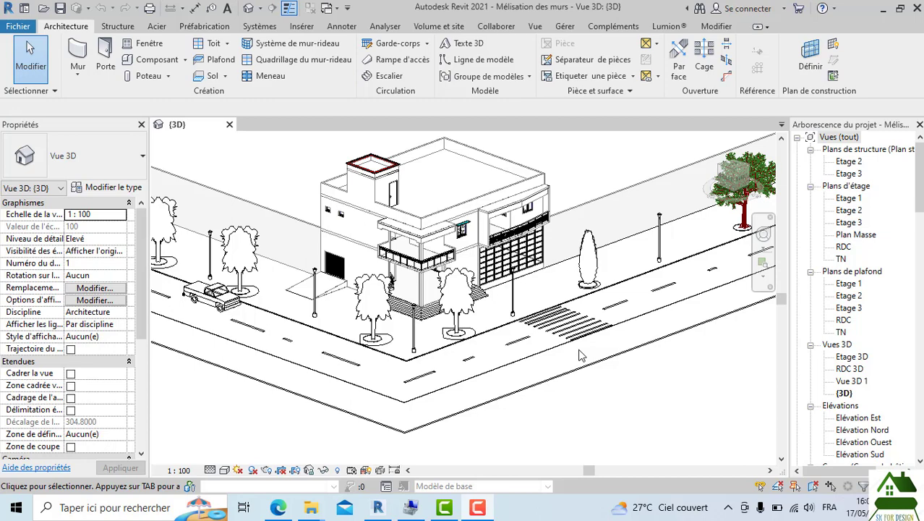
Step: Examine the door legend ELEMENTS and the legend Maçonnerie et enduit, closing both to return to the {3D} view
scroll(512, 301, down, 3)
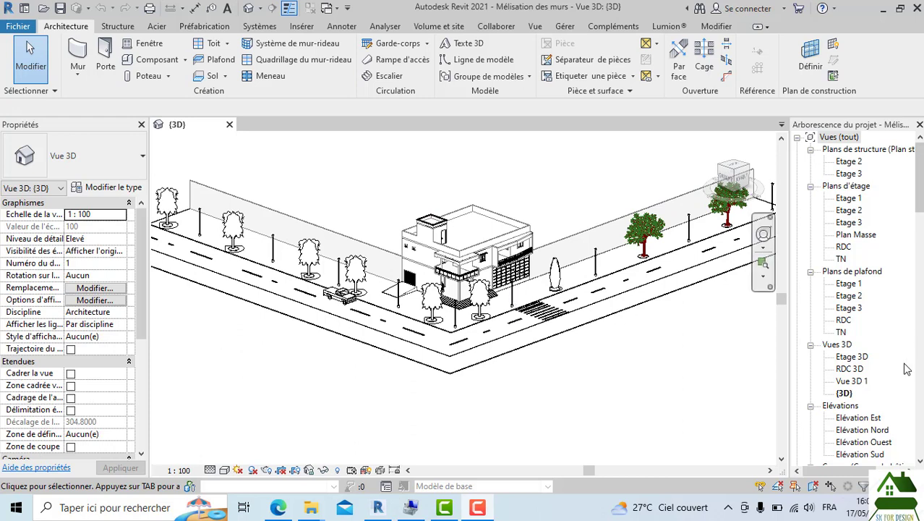
scroll(853, 381, down, 5)
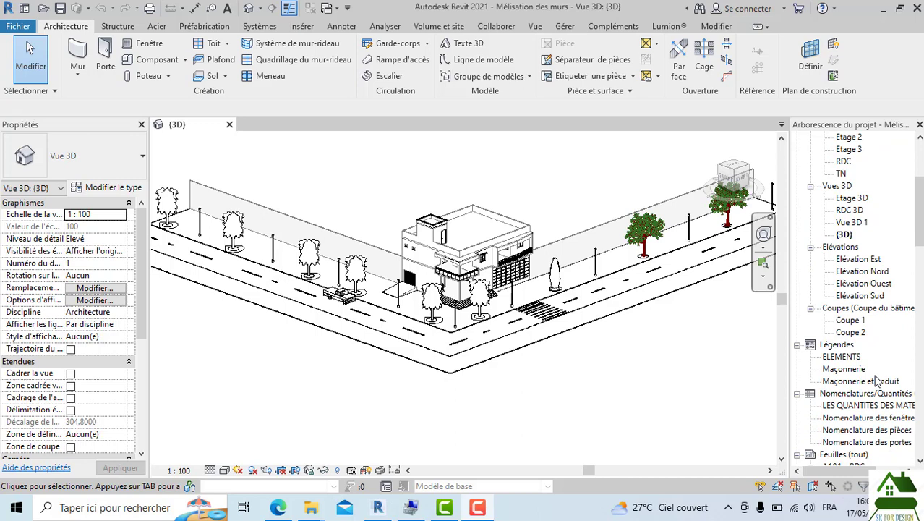
double_click(840, 356)
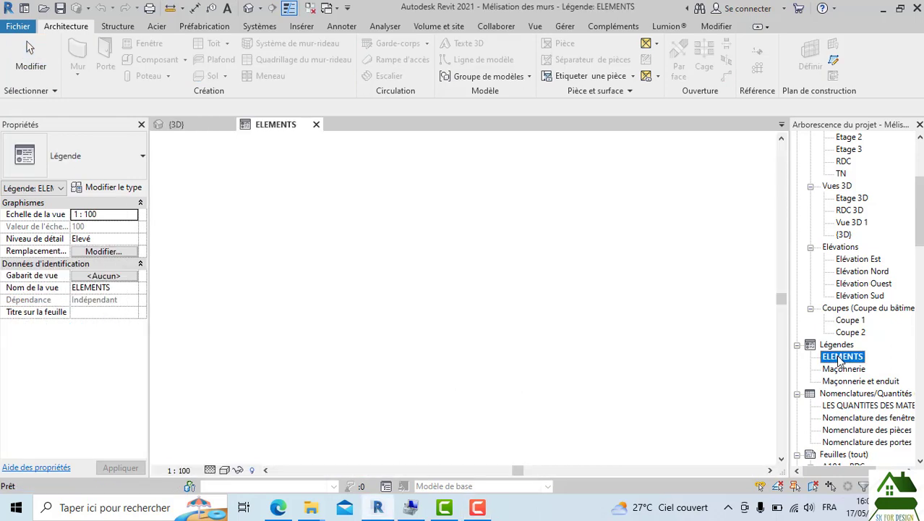
scroll(549, 332, down, 3)
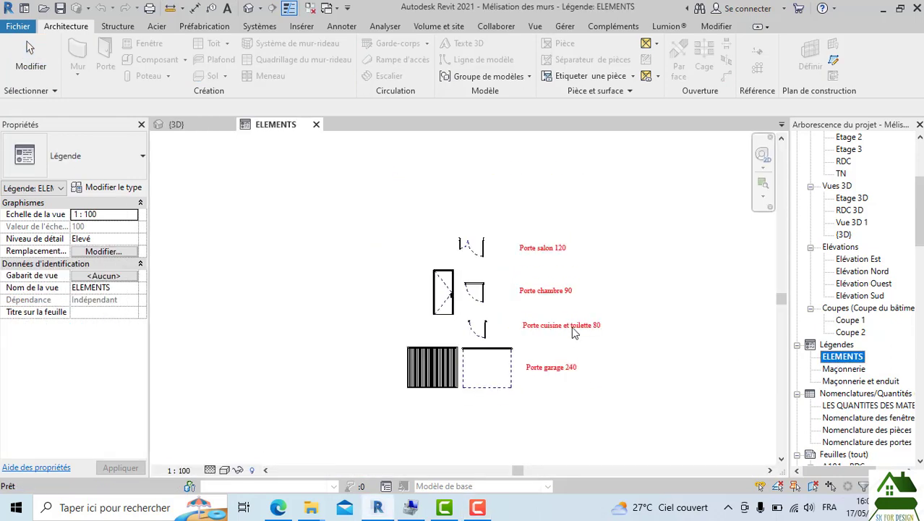
double_click(857, 381)
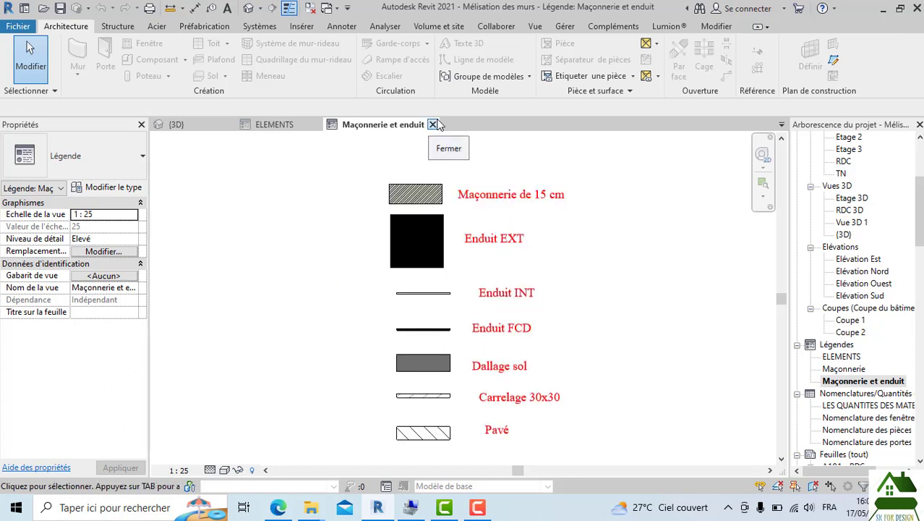
click(433, 125)
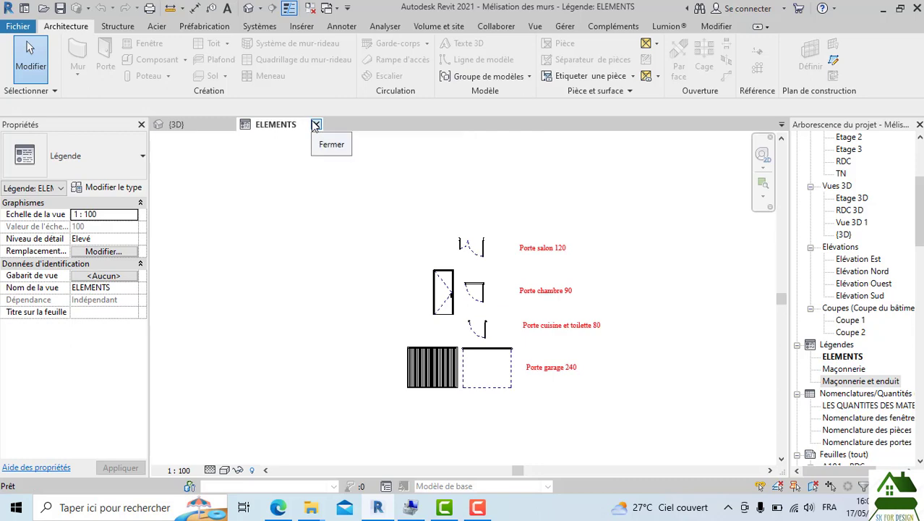
click(316, 124)
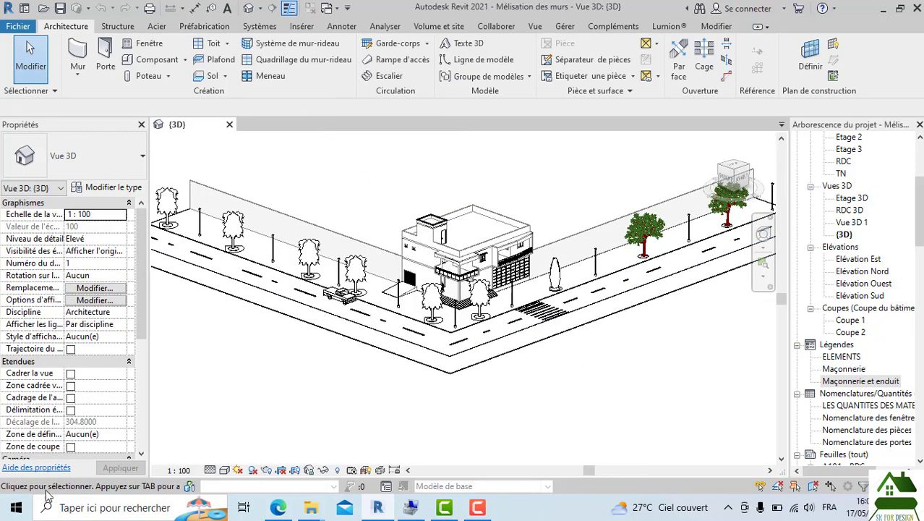
Step: Set the {3D} view's visual style to Réaliste and inspect the textured building and its surroundings
click(223, 469)
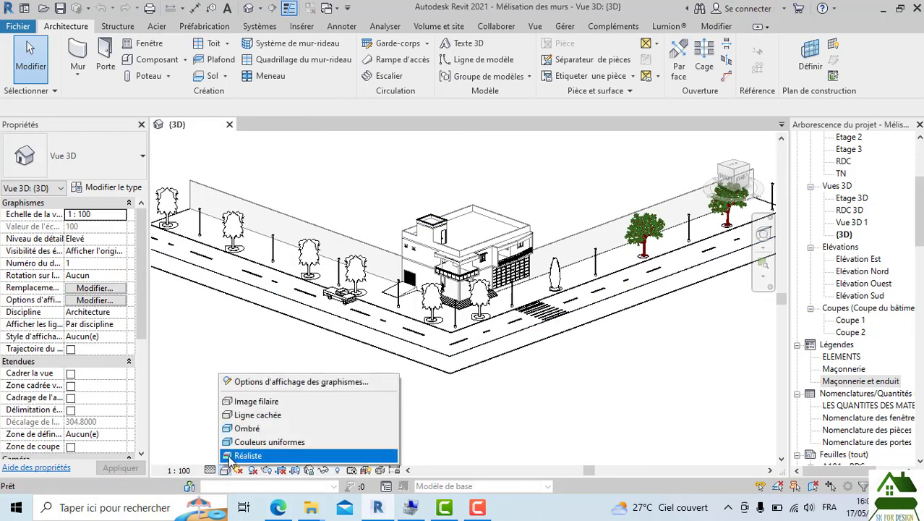
click(230, 455)
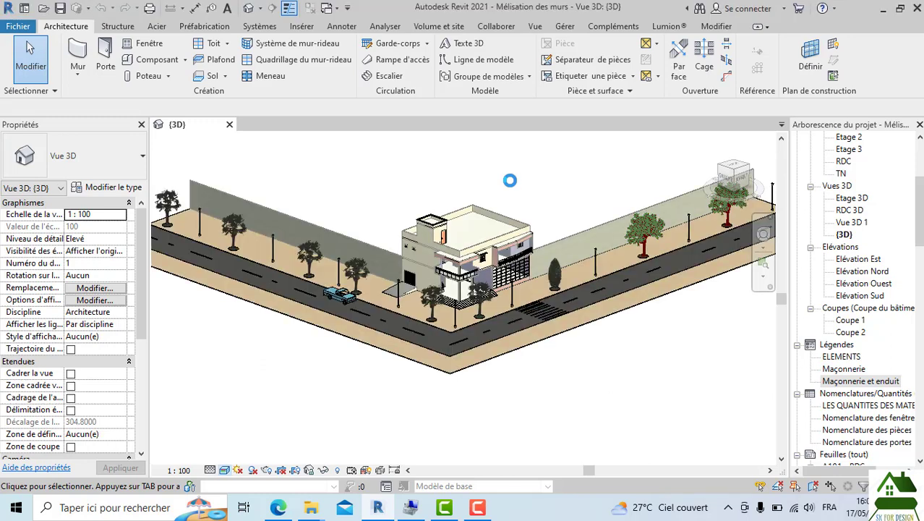
scroll(483, 223, up, 5)
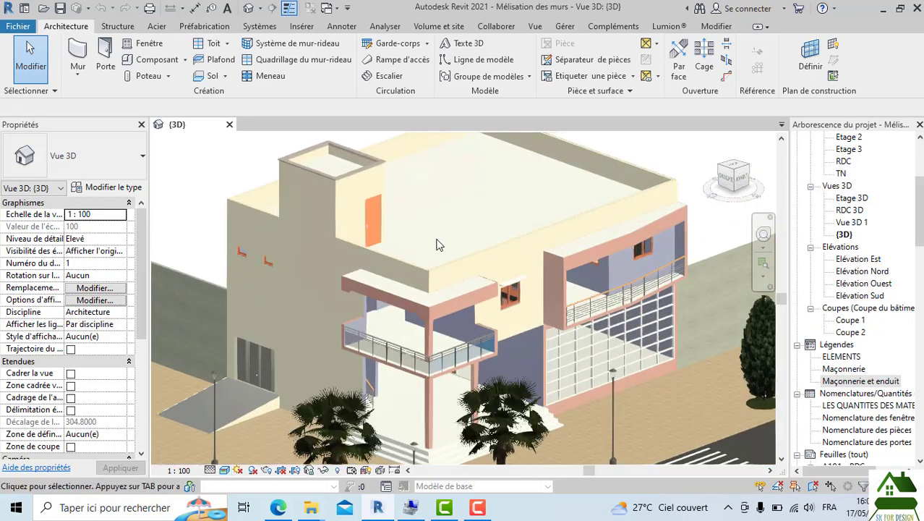
scroll(437, 242, down, 5)
mouse_move(736, 180)
mouse_down()
mouse_move(738, 170)
mouse_move(741, 184)
mouse_up()
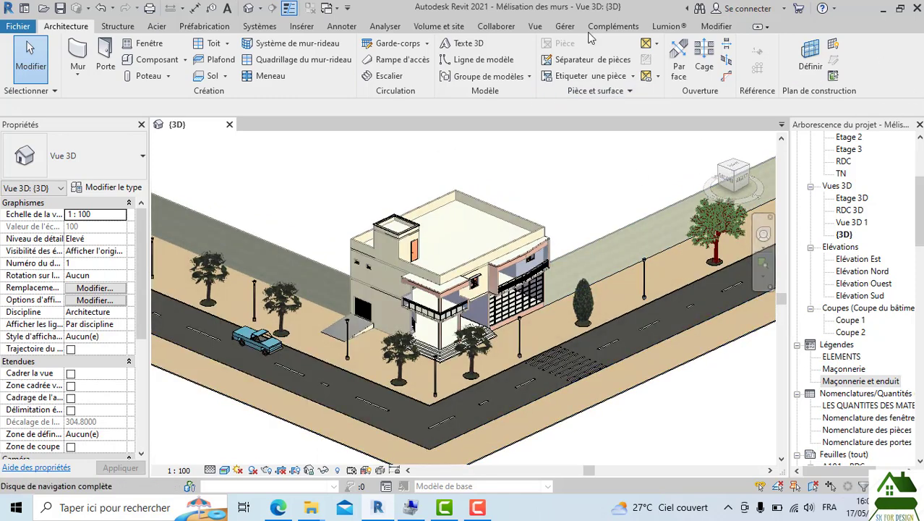
Step: Start saving a copy of the project, choosing the folder projet tutos plan electrique on drive E: as destination
click(21, 28)
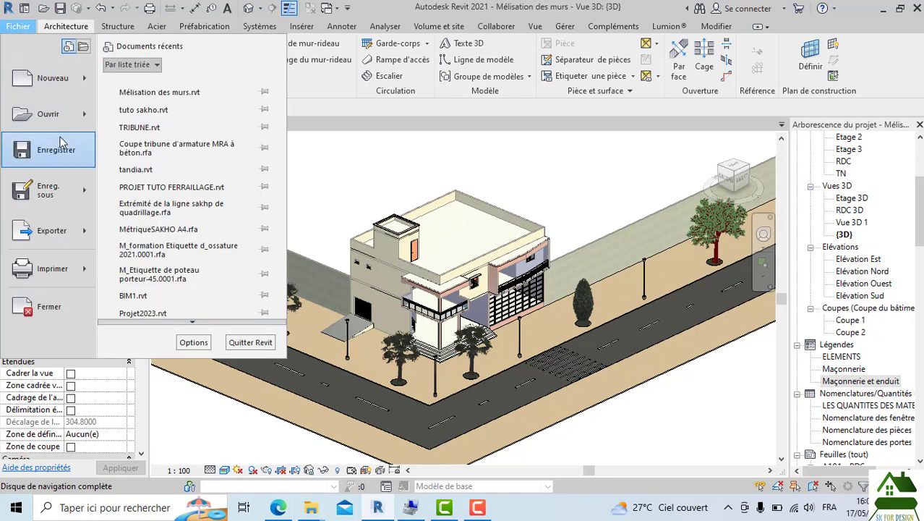
mouse_move(61, 181)
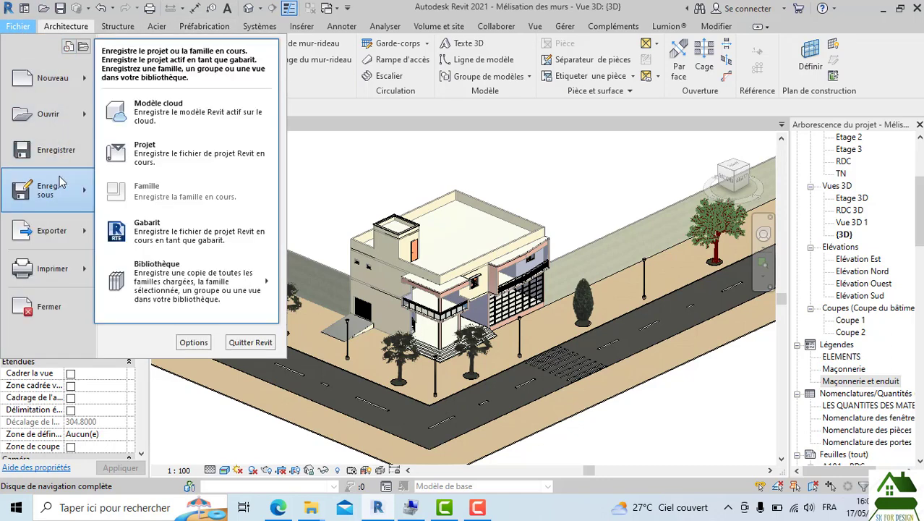
click(148, 153)
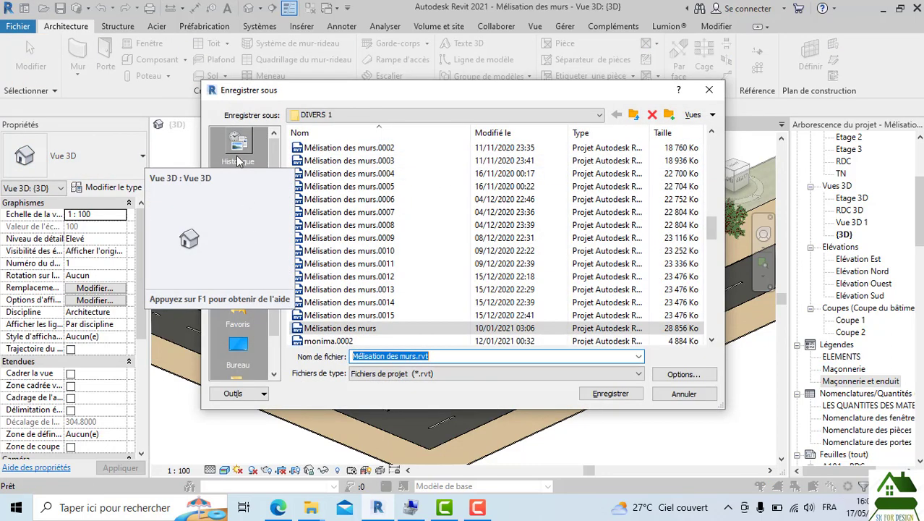
click(238, 348)
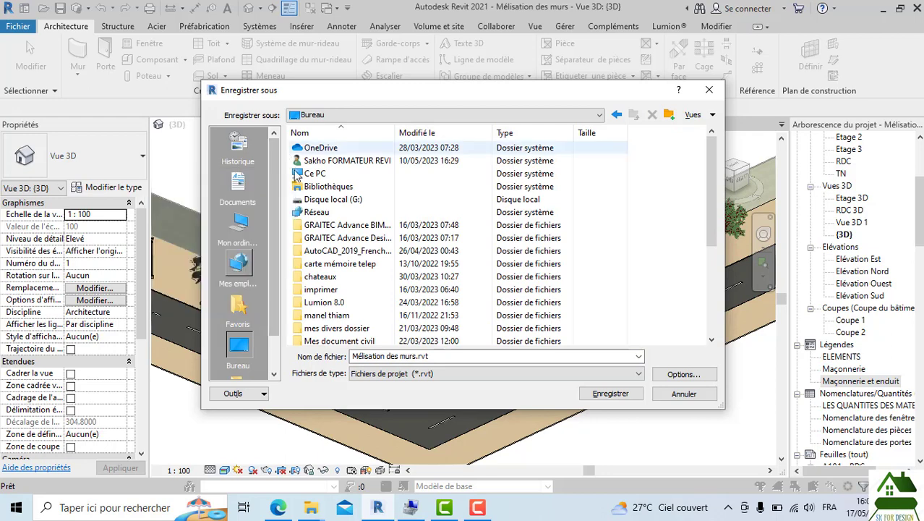
click(327, 175)
double_click(327, 174)
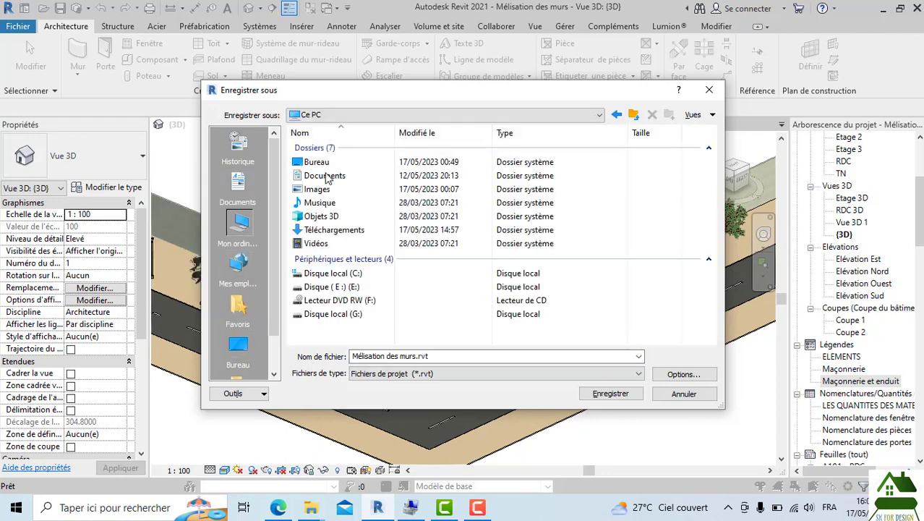
double_click(340, 284)
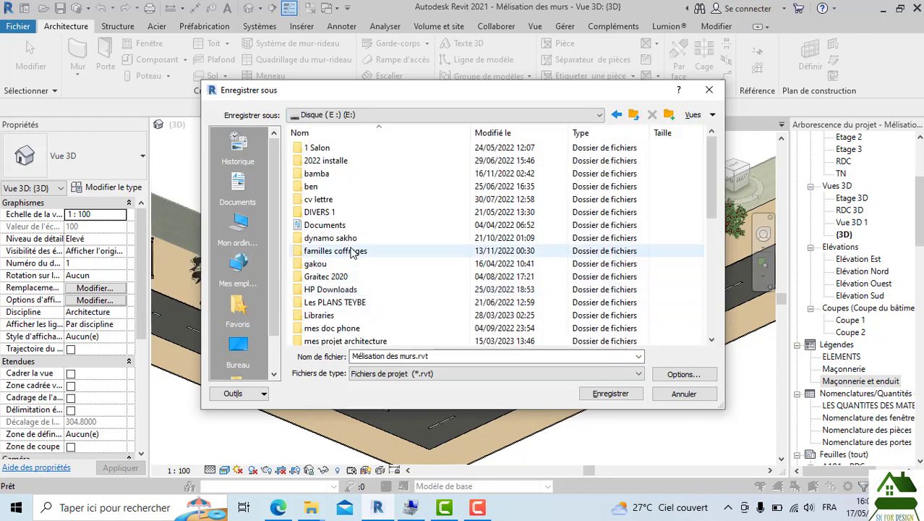
scroll(354, 268, down, 4)
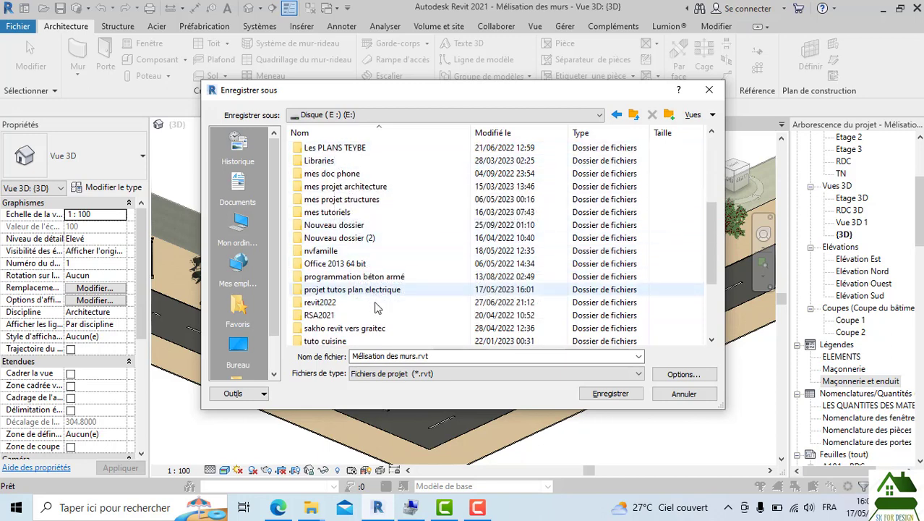
double_click(376, 290)
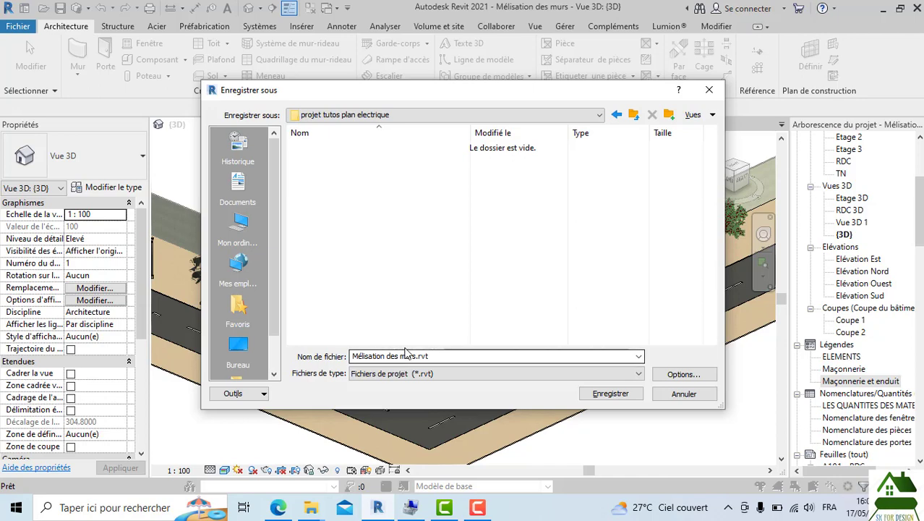
Step: Name the project file plan eletrique tuto, limit the maximum backups to 1, and save it
click(439, 356)
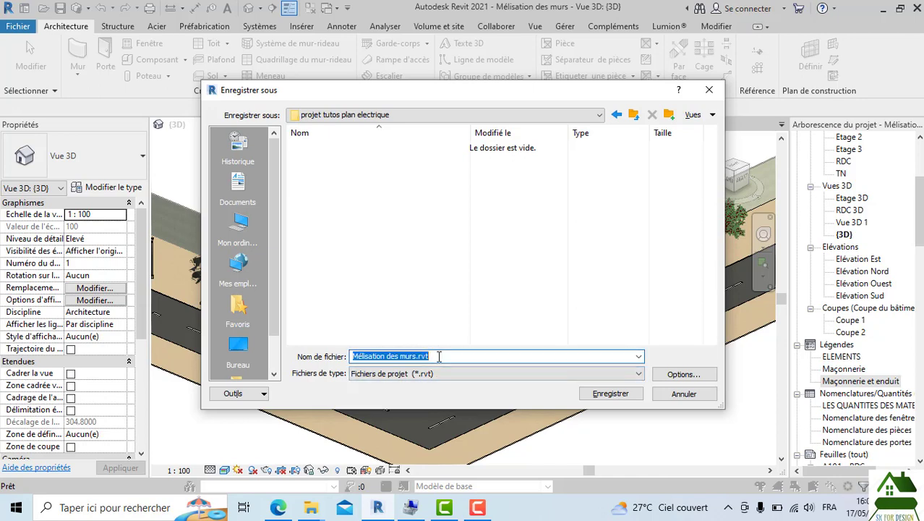
text(pla)
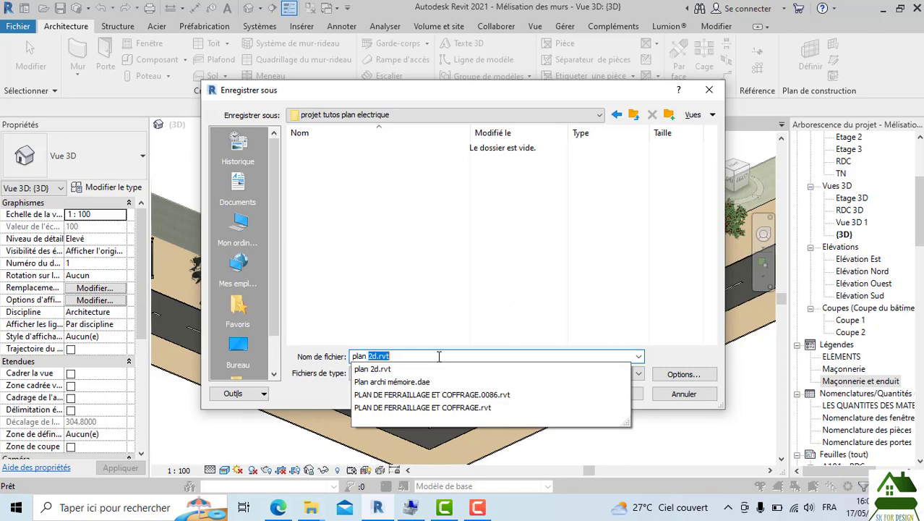
text(n eletrique tuto)
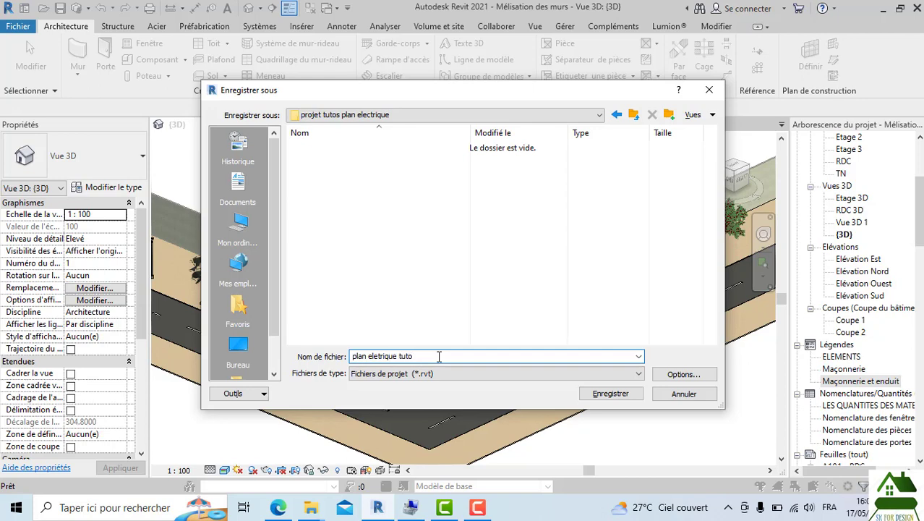
click(683, 374)
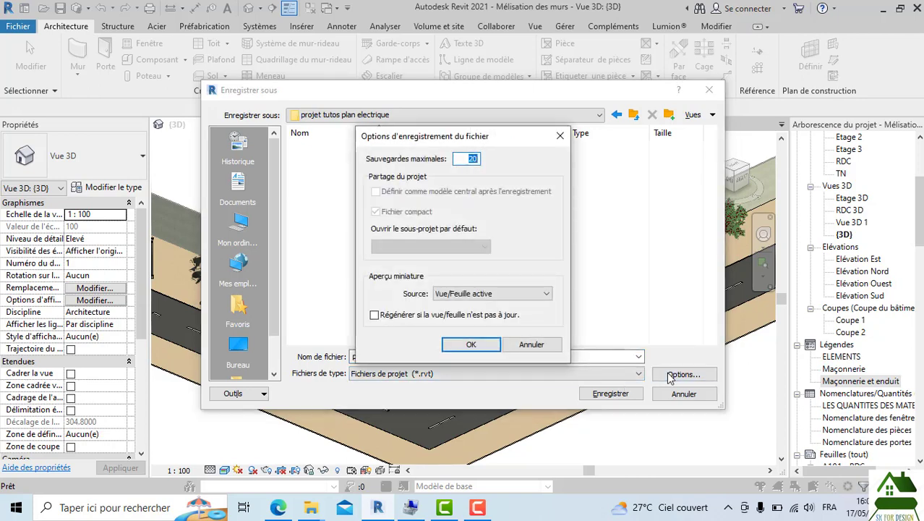
text(1)
click(470, 345)
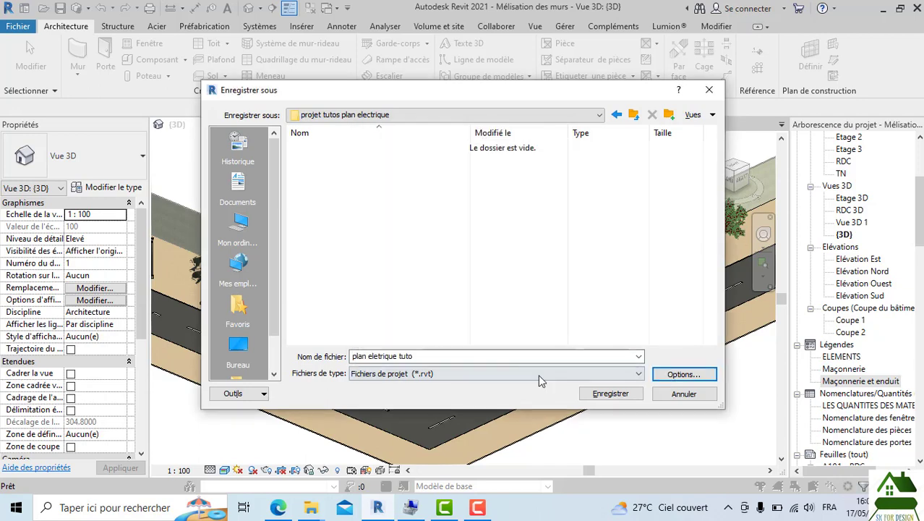
click(594, 394)
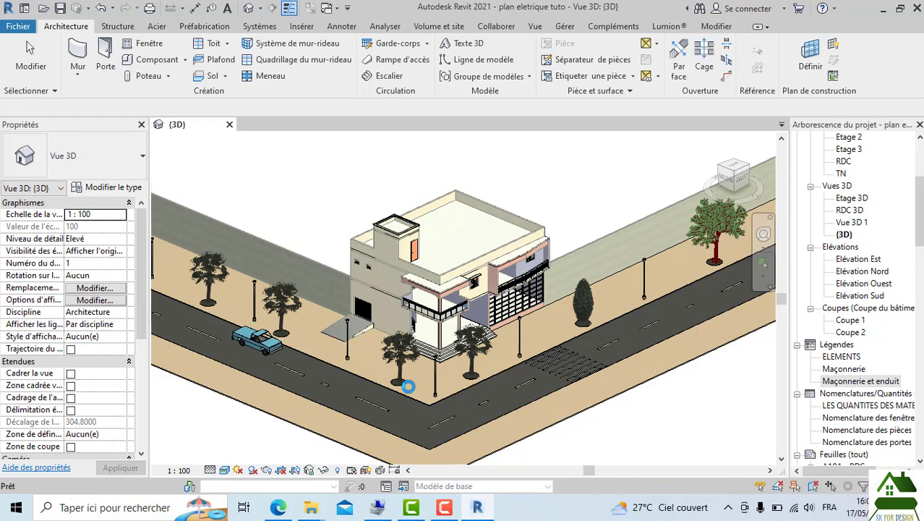
Step: Delete the site ground with its roads, plus the boundary wall, tree and street lamp on the pedestrian-crossing side of the building
scroll(409, 386, down, 2)
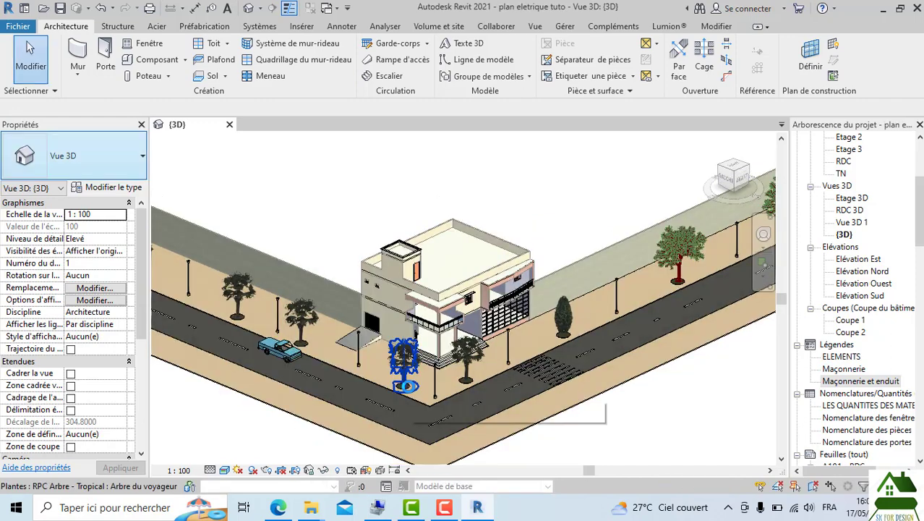
scroll(578, 305, down, 3)
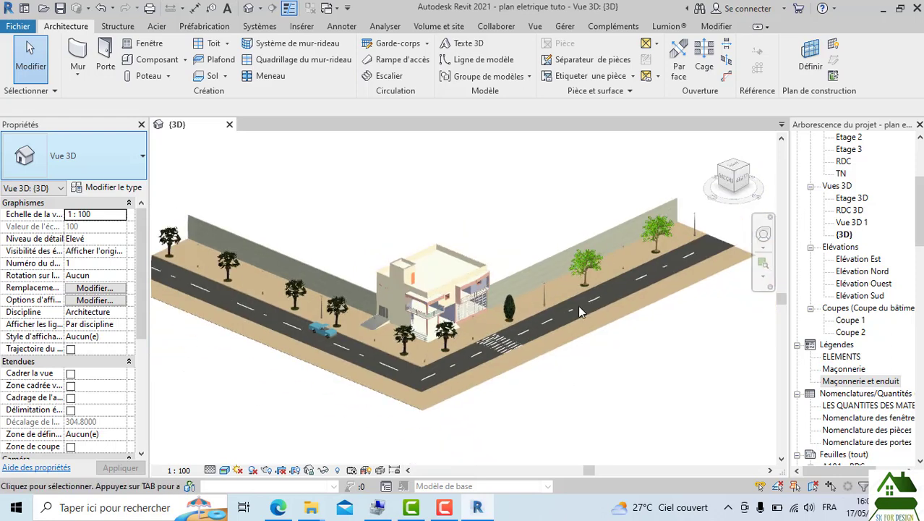
drag(613, 380, 527, 232)
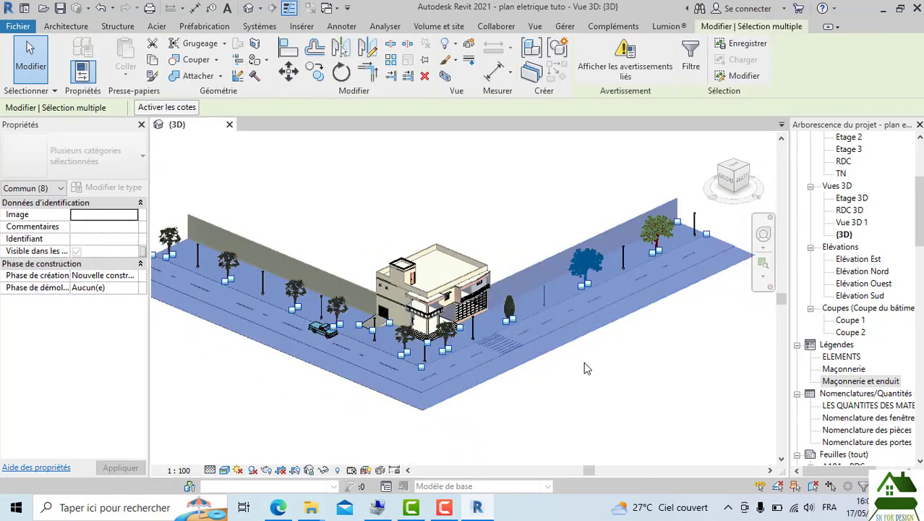
key(Escape)
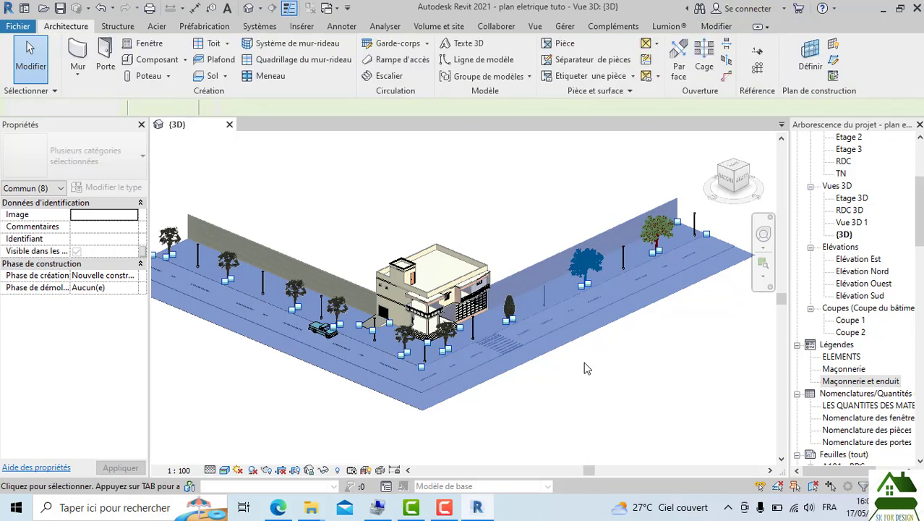
key(Delete)
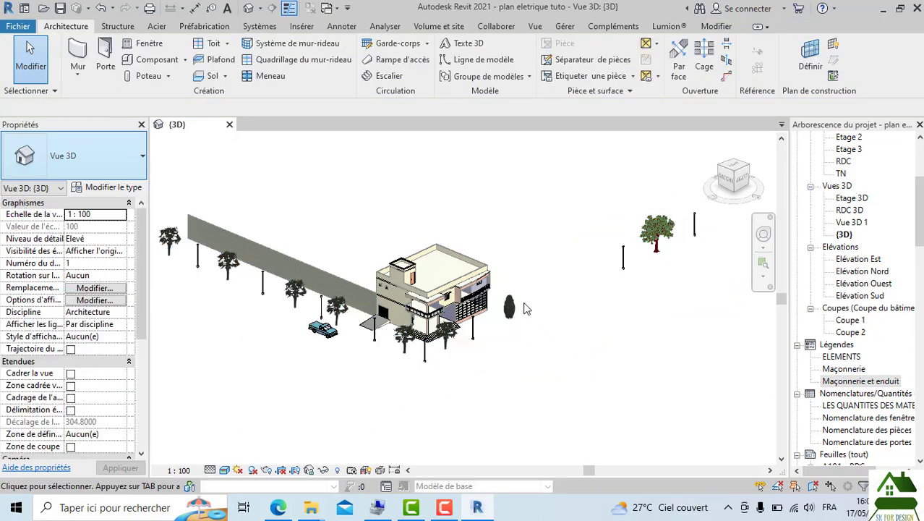
click(510, 307)
right_click(510, 307)
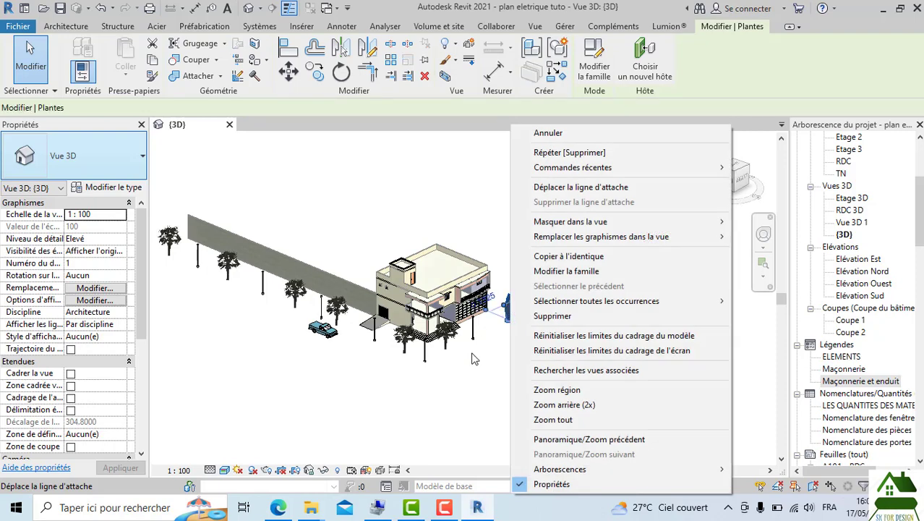
key(Escape)
Step: Delete the remaining boundary wall with the two trees and two street lamps along it, detaching the attached elements
drag(296, 159, 183, 333)
key(Delete)
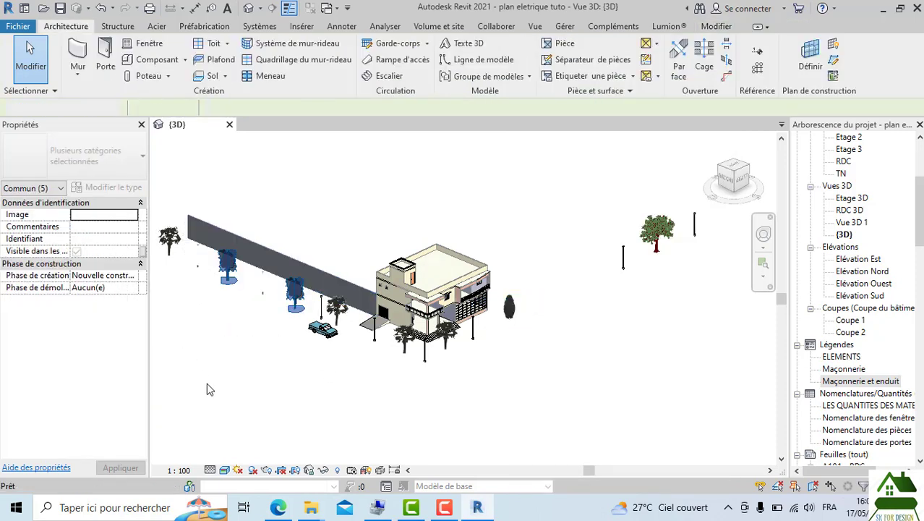
click(328, 336)
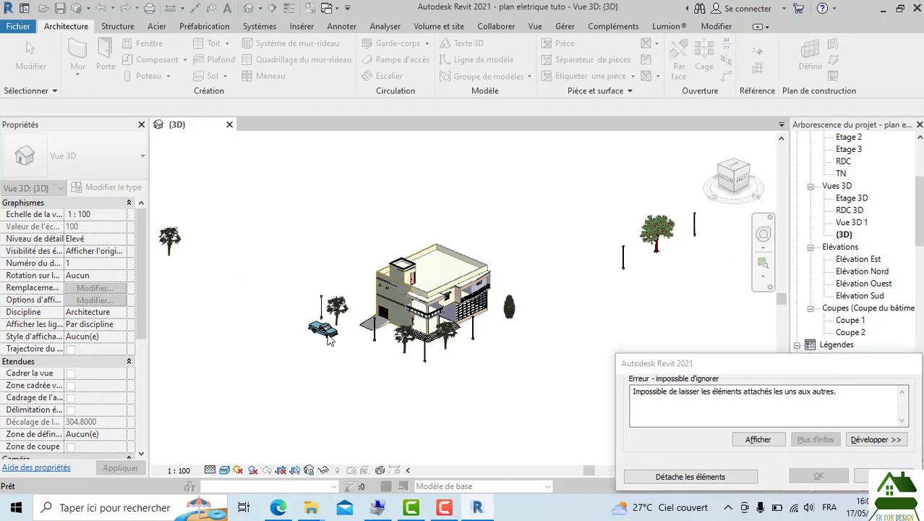
click(637, 478)
Step: Delete the isolated tree at the far end of the former wall and the blue pickup truck
click(169, 238)
key(Delete)
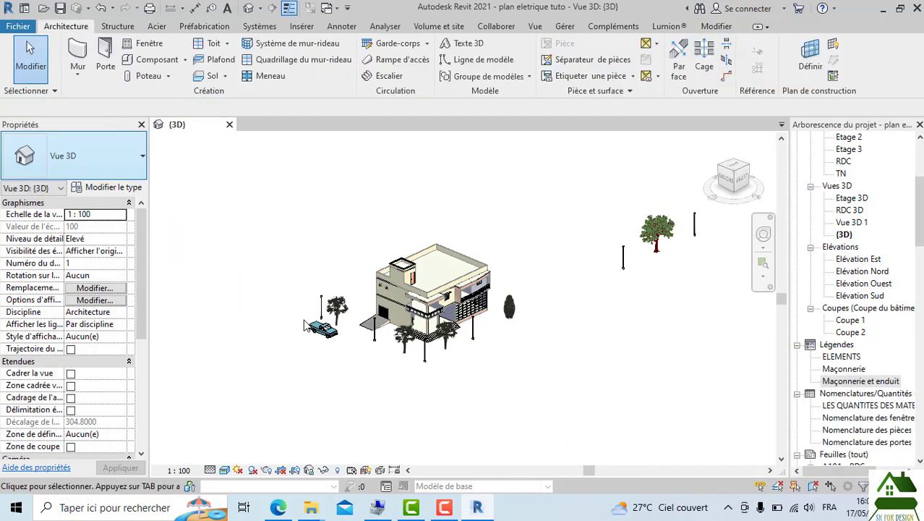
click(324, 329)
key(Delete)
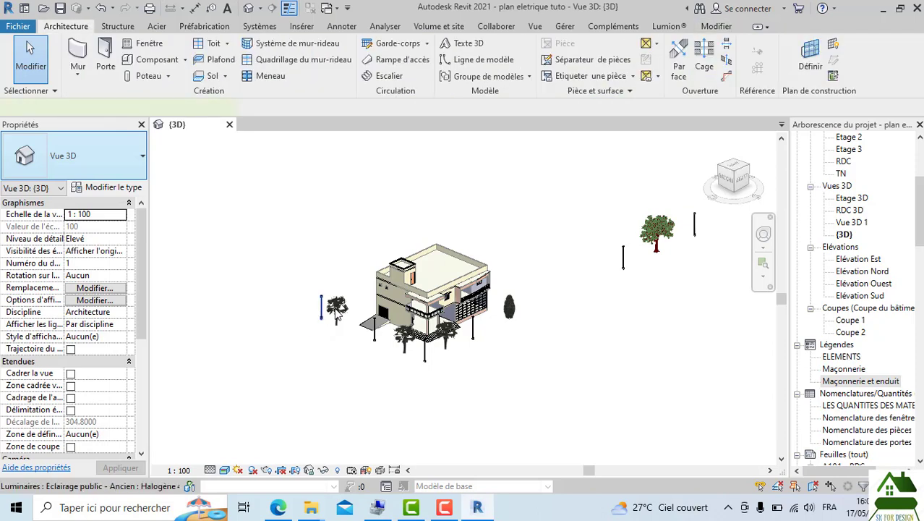
Step: Delete the three trees and four street lamps around the building's garage ramp, entrance steps and glazed façade
click(336, 313)
key(Delete)
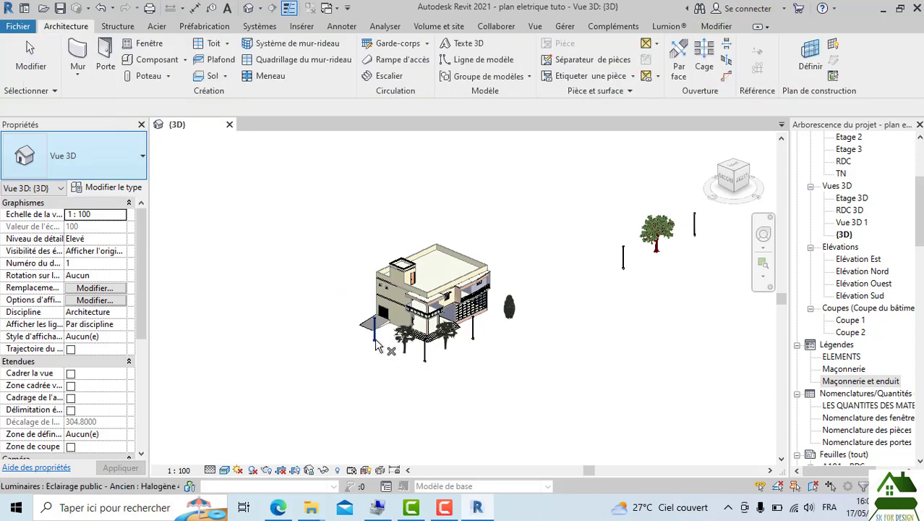
click(375, 340)
click(406, 355)
key(Delete)
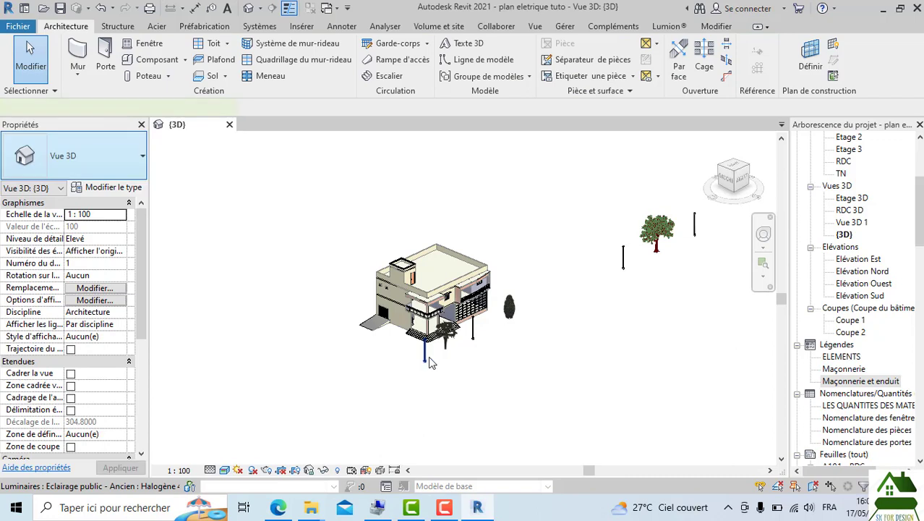
key(Delete)
click(442, 347)
key(Delete)
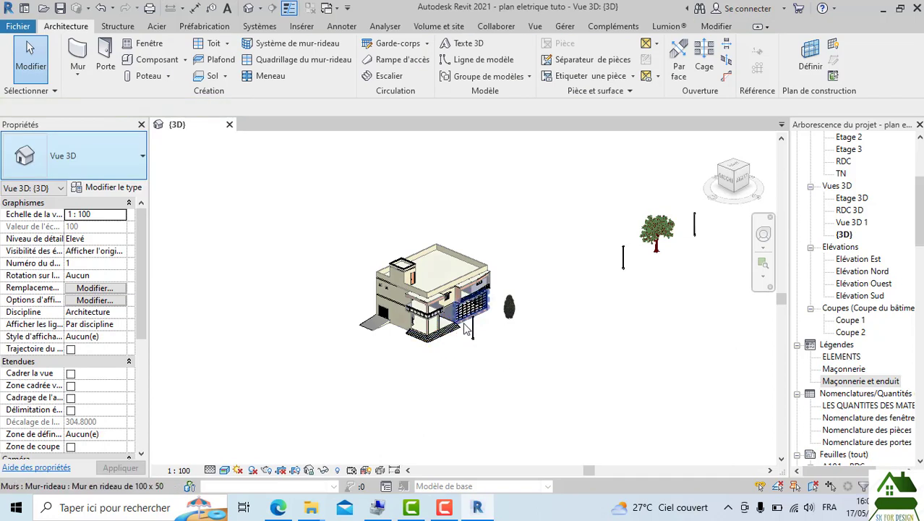
click(472, 330)
key(Delete)
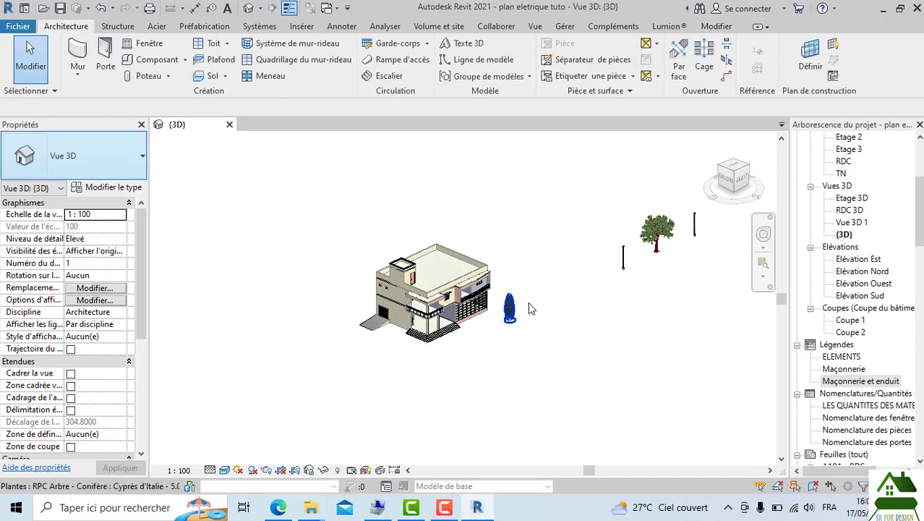
Step: Delete the cypress beside the glazed façade, plus the distant tree and the two street lamps next to it
click(531, 309)
key(Delete)
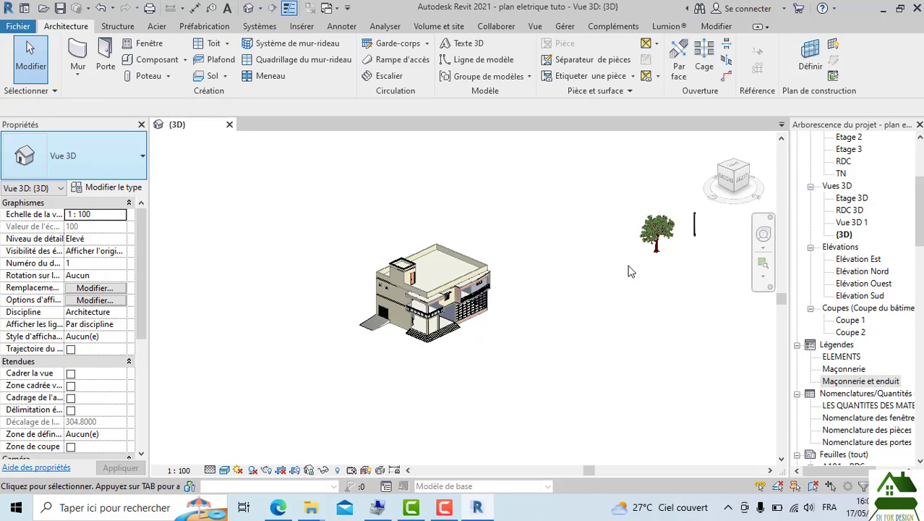
scroll(634, 264, up, 1)
middle_drag(635, 268, 553, 310)
drag(670, 376, 523, 196)
key(Delete)
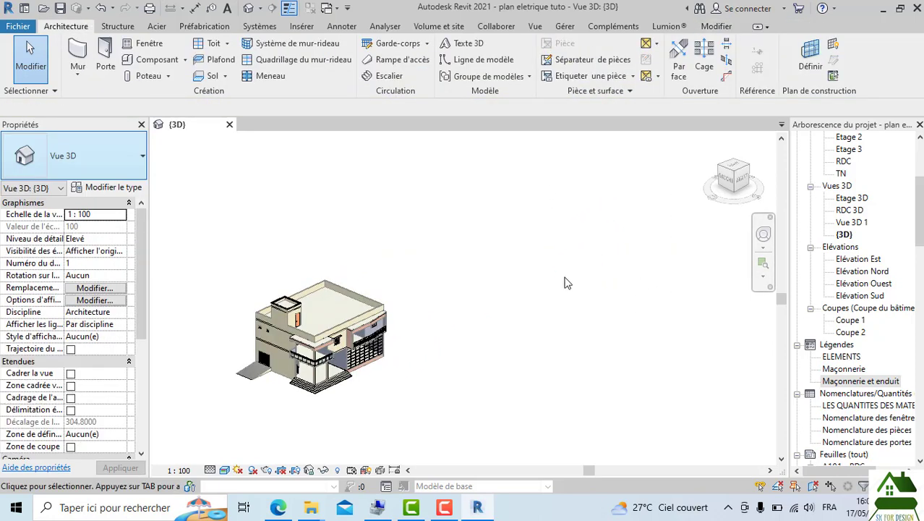
Step: Examine the cleared building in the 3D view, from the garage ramp, entrance and glazed façade sides
shift+middle_drag(376, 362, 345, 361)
scroll(346, 362, up, 8)
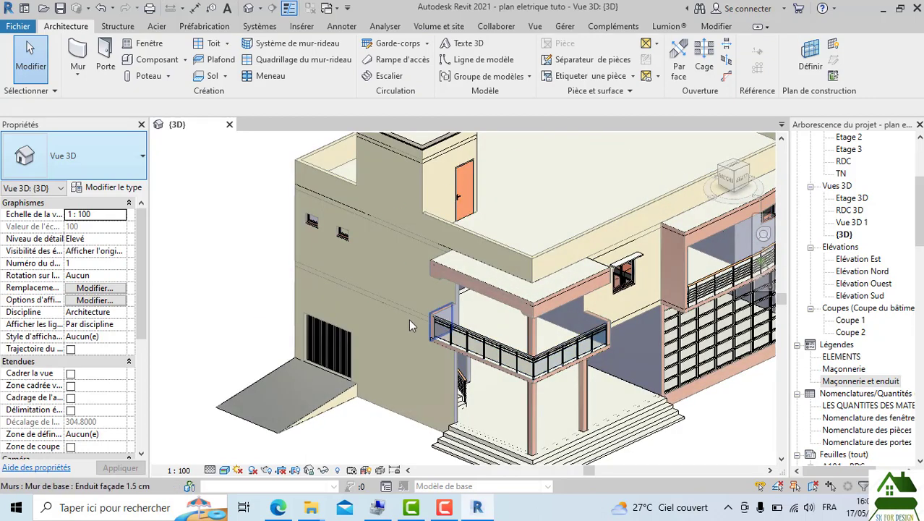
scroll(562, 246, down, 5)
click(739, 178)
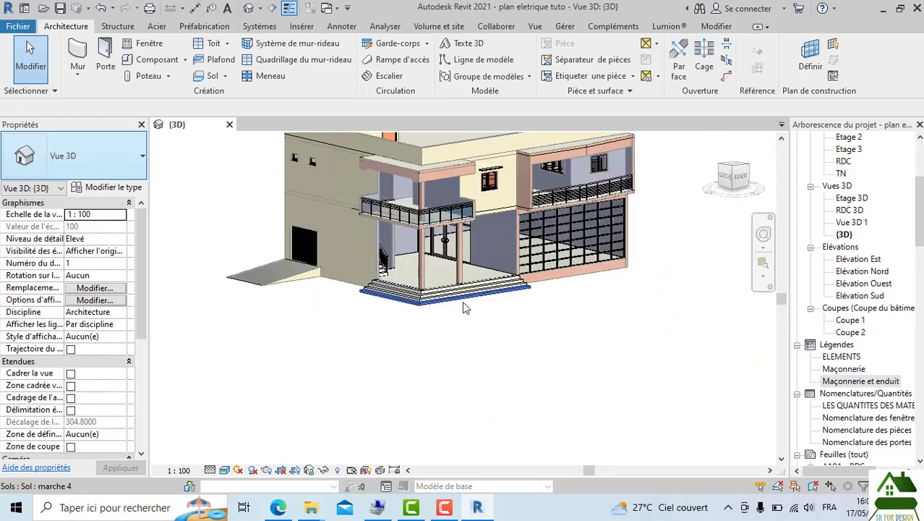
middle_drag(471, 306, 470, 400)
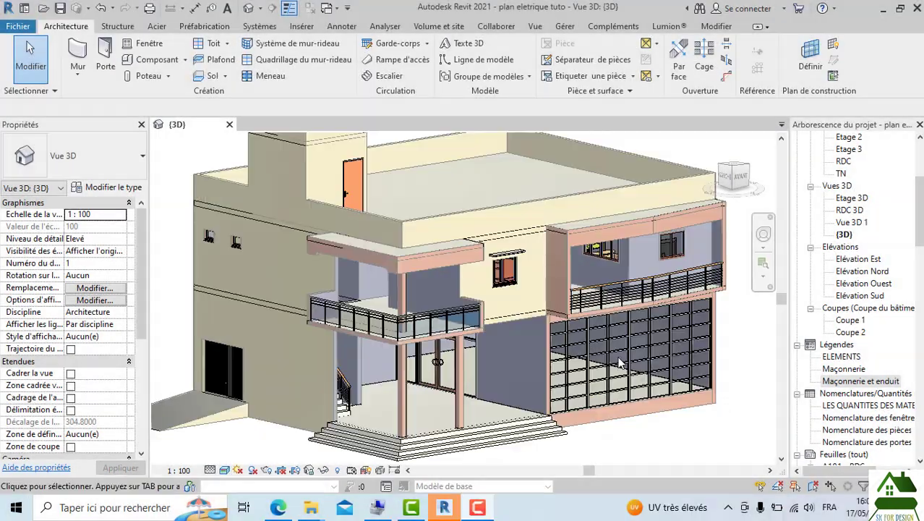
scroll(620, 363, down, 3)
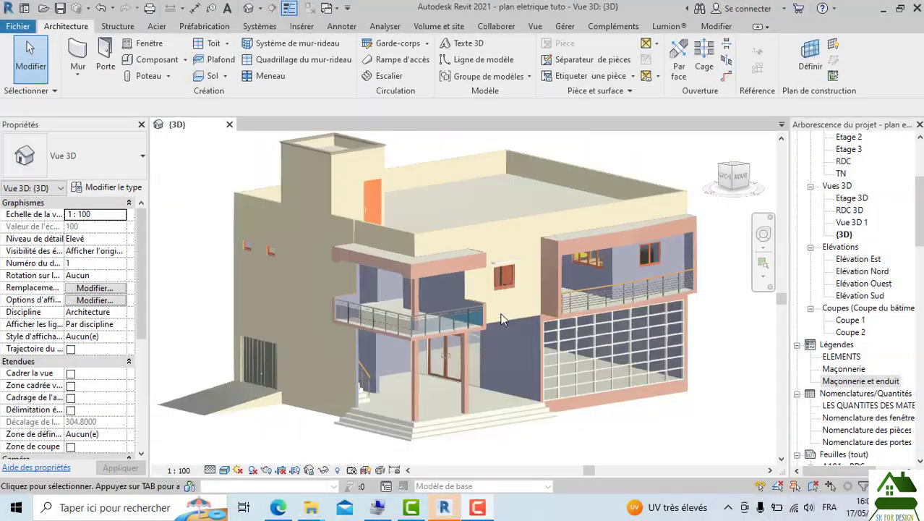
scroll(845, 162, up, 1)
scroll(844, 163, up, 2)
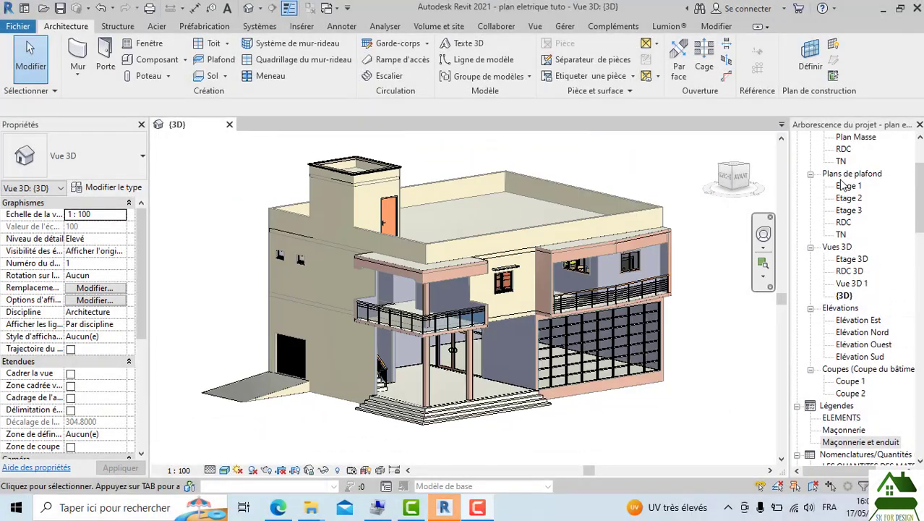
Step: Open the Etage 1 floor plan and delete all its linear dimensions by selecting every instance visible in the view
click(846, 162)
double_click(848, 162)
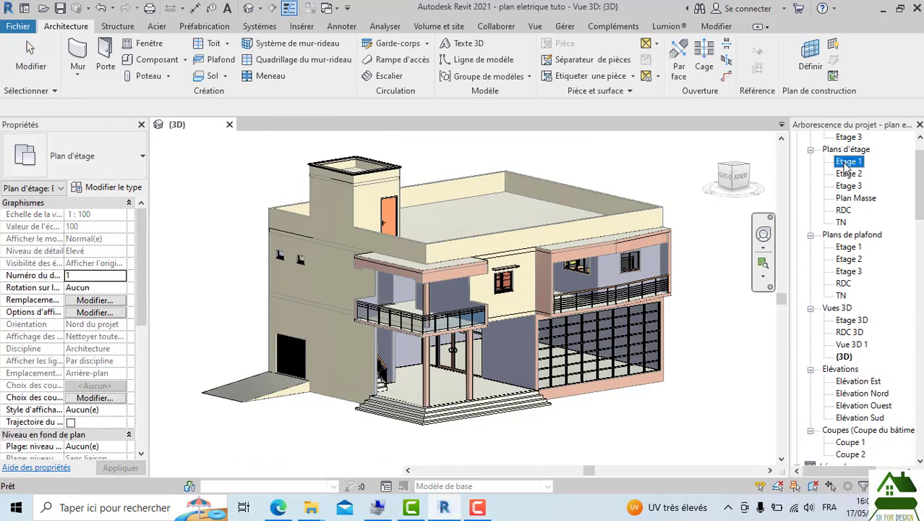
scroll(391, 246, up, 5)
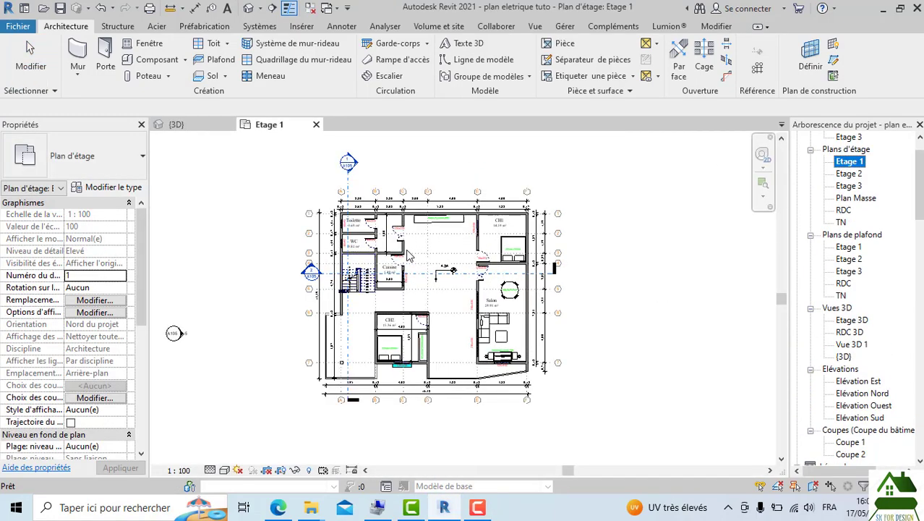
scroll(409, 255, down, 1)
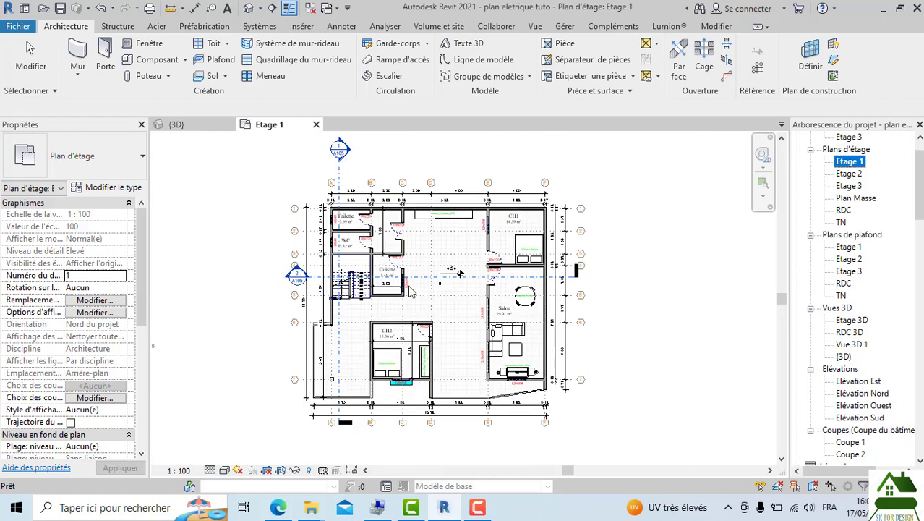
scroll(427, 200, up, 3)
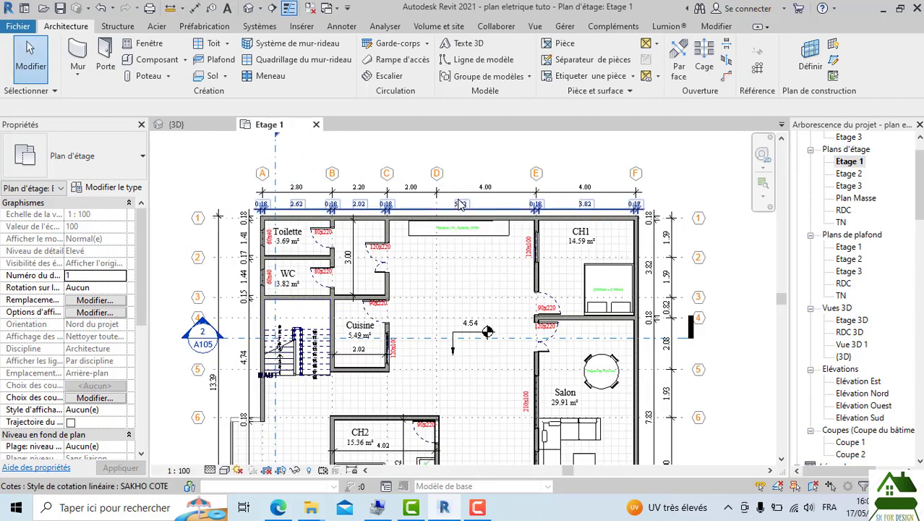
right_click(456, 198)
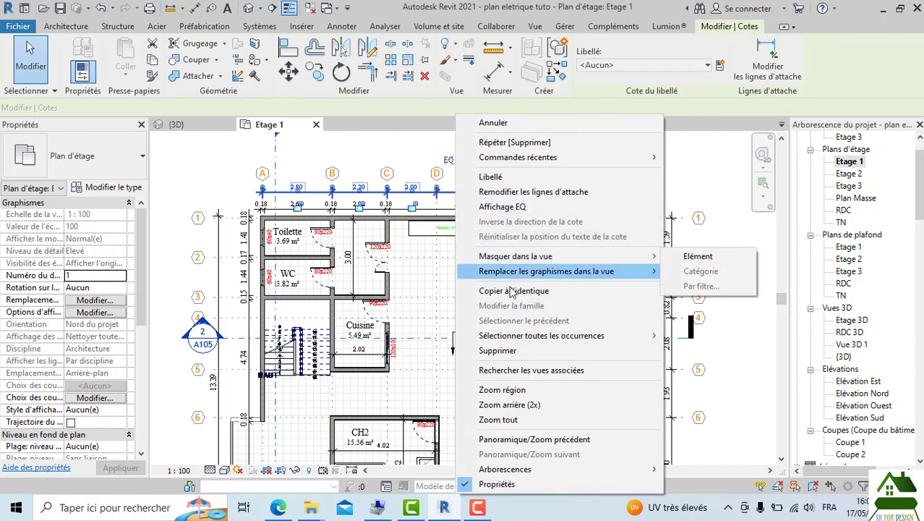
mouse_move(518, 339)
click(696, 335)
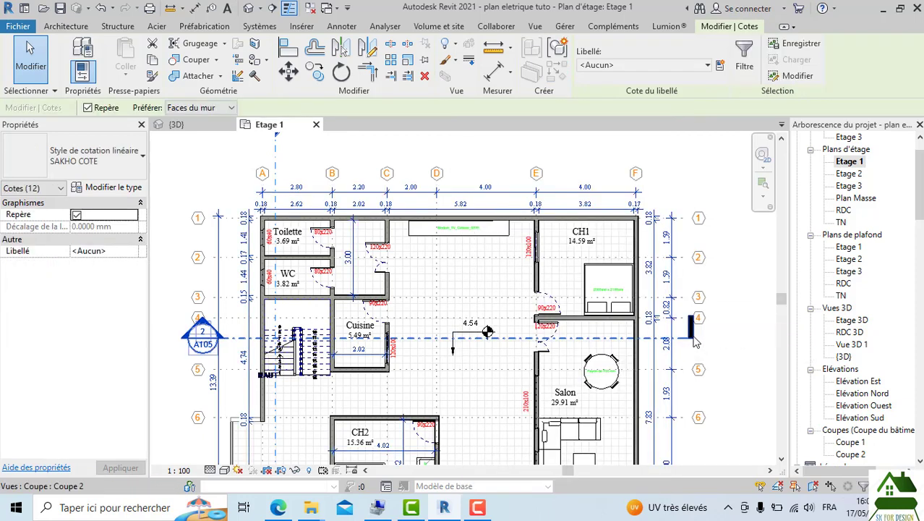
key(Delete)
scroll(690, 338, down, 3)
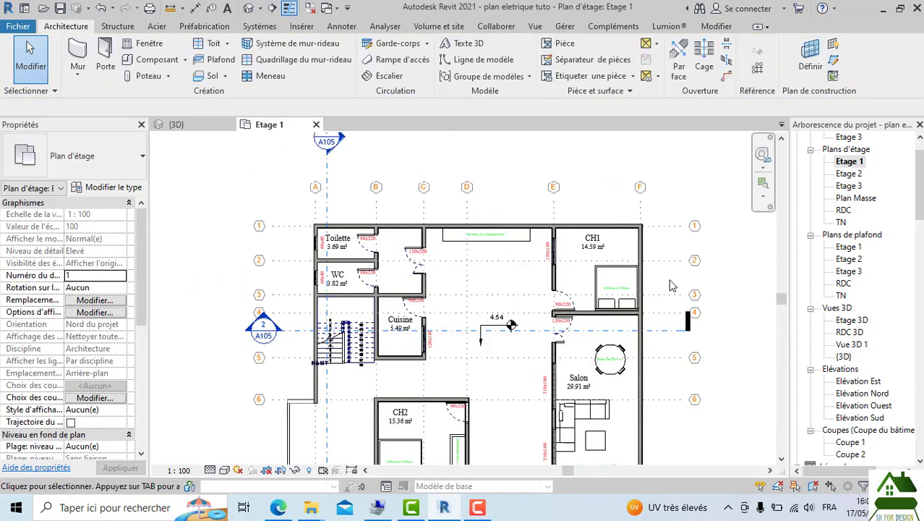
scroll(686, 341, up, 3)
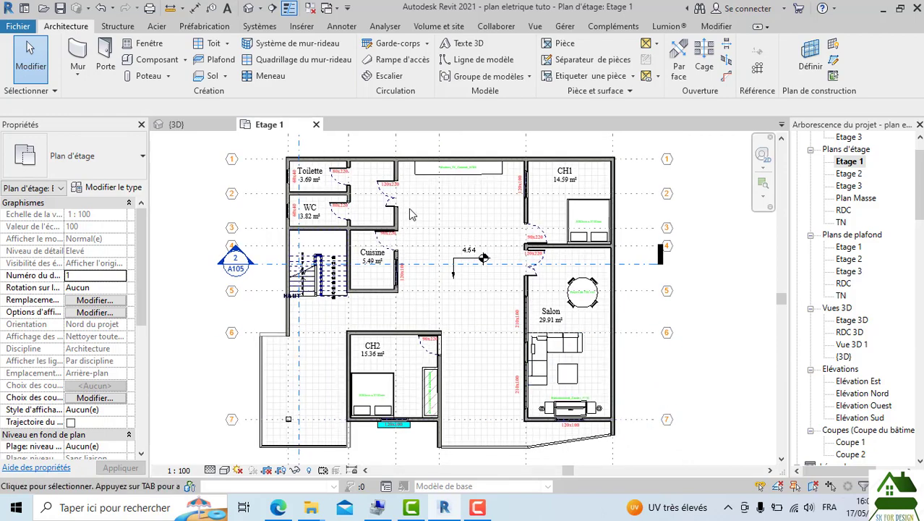
Step: Open the Etage 1 ceiling plan to view it
scroll(406, 216, up, 3)
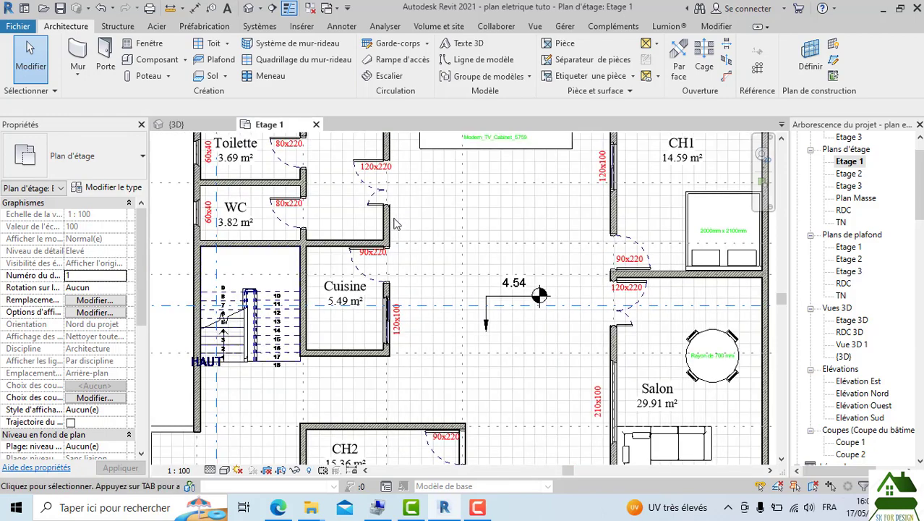
scroll(395, 224, down, 3)
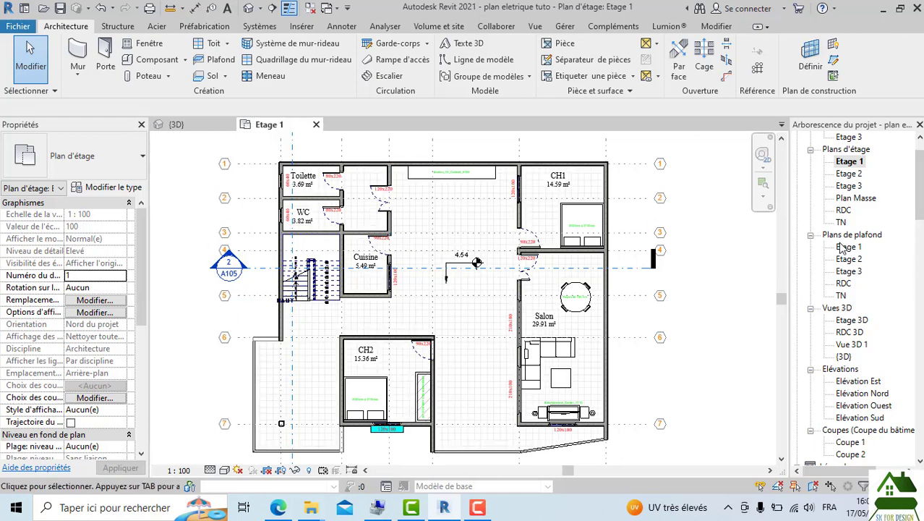
double_click(843, 247)
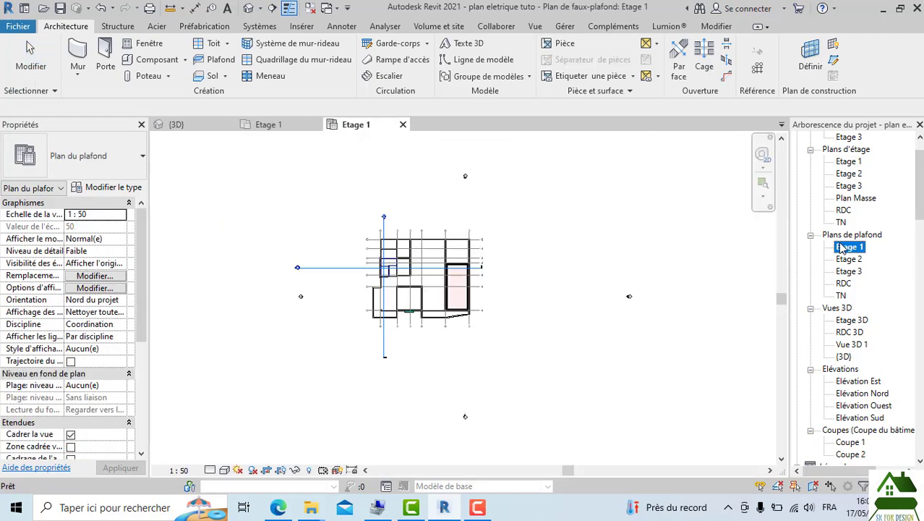
scroll(392, 261, up, 2)
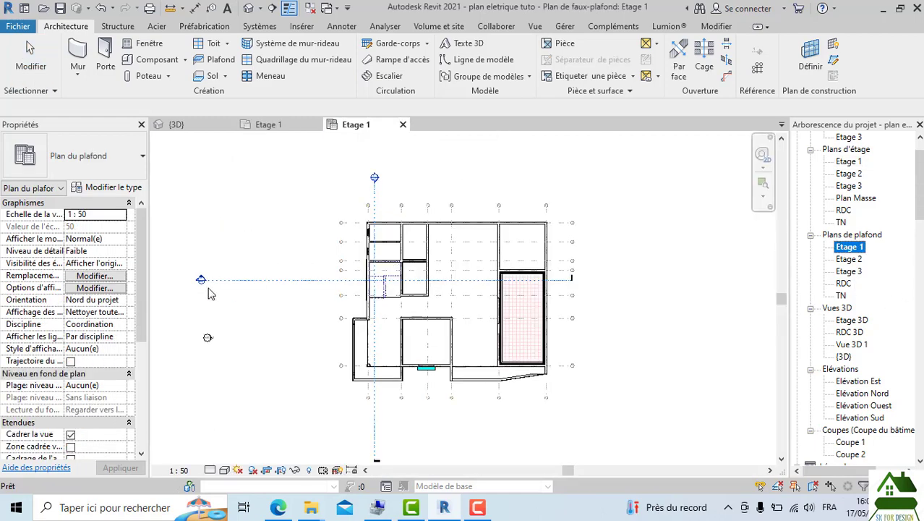
Step: Open section Coupe 2, inspect its storeys, and bring its crop boundary closer to the building on the ramp side
double_click(201, 281)
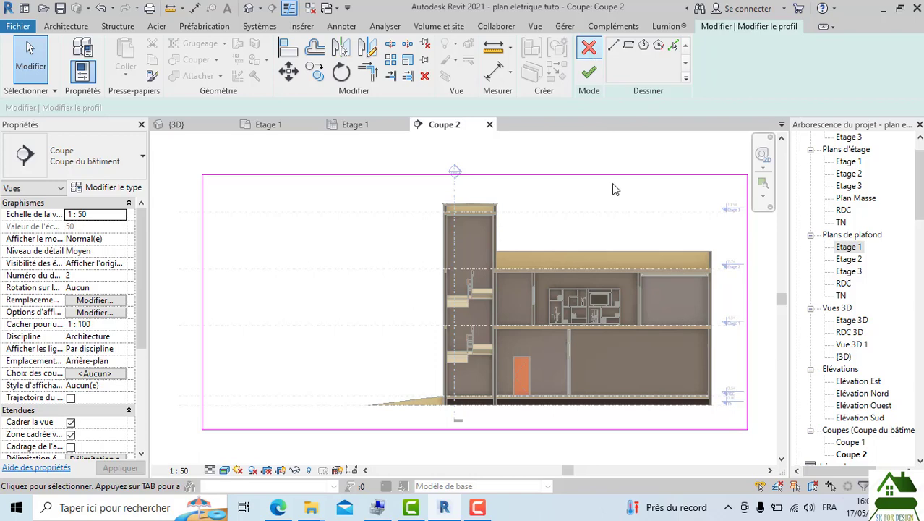
scroll(309, 290, down, 1)
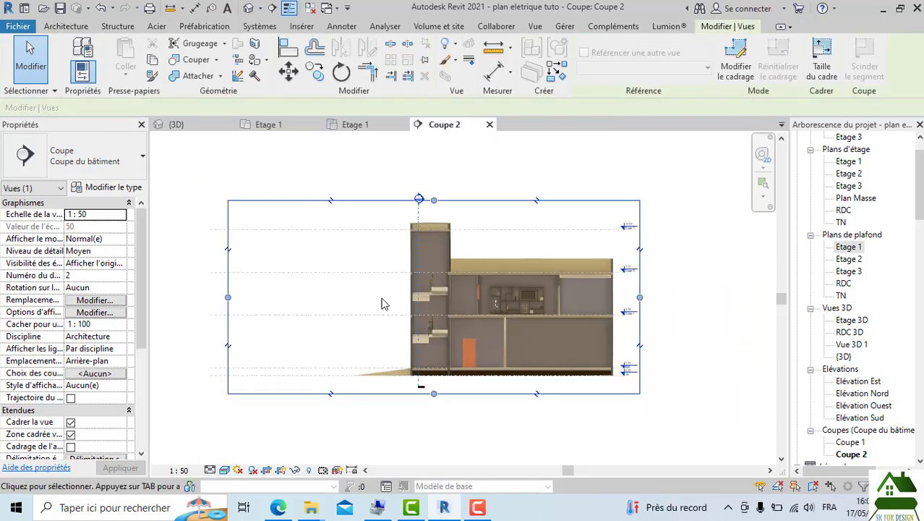
scroll(439, 304, up, 2)
scroll(683, 267, up, 4)
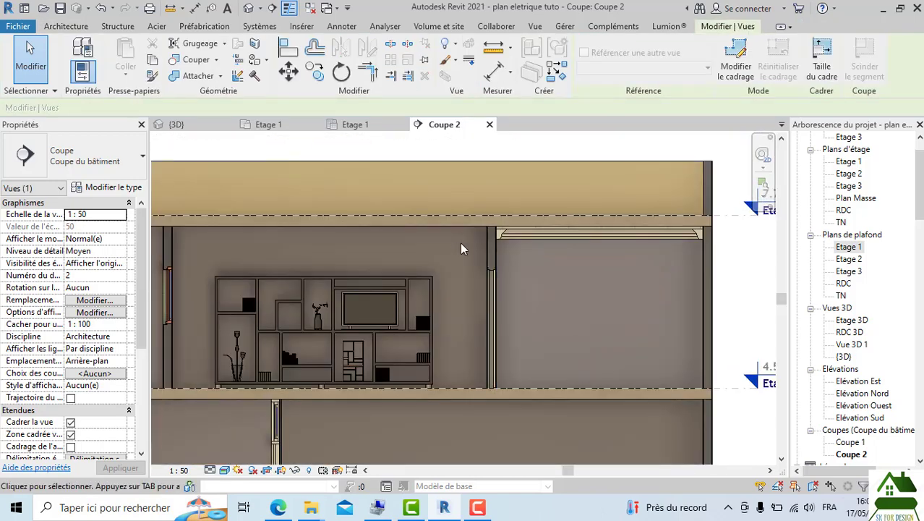
scroll(492, 256, down, 3)
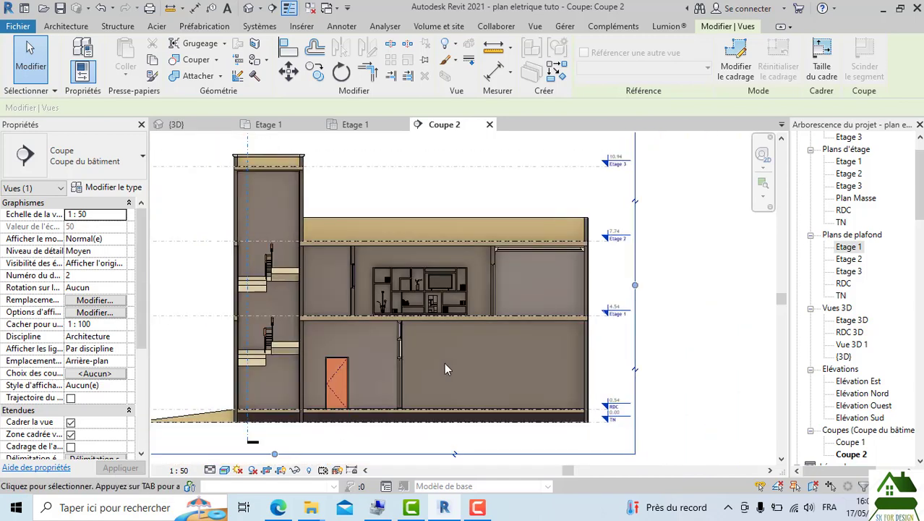
scroll(453, 329, up, 3)
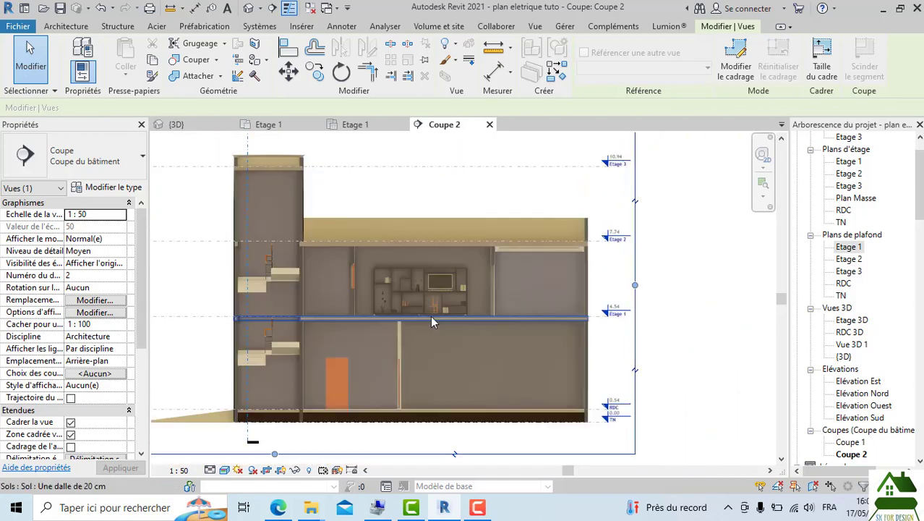
scroll(546, 337, down, 2)
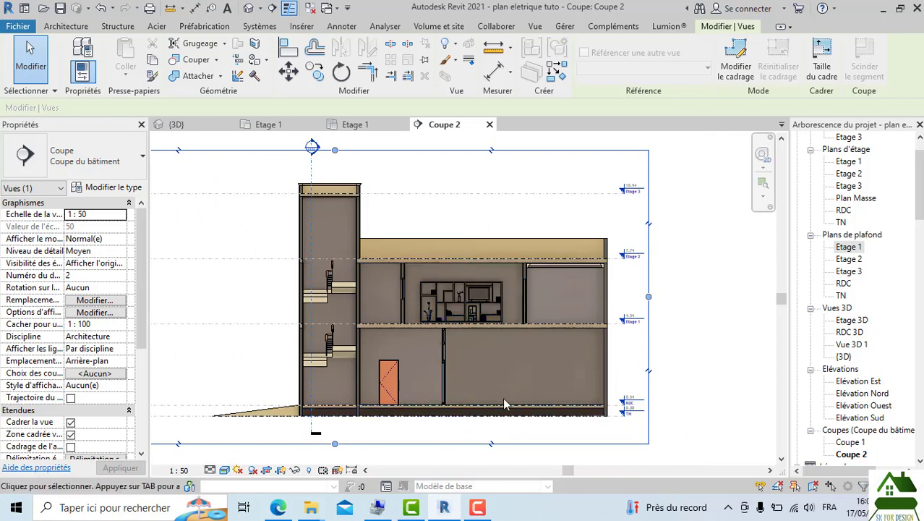
scroll(509, 427, up, 3)
scroll(509, 427, down, 3)
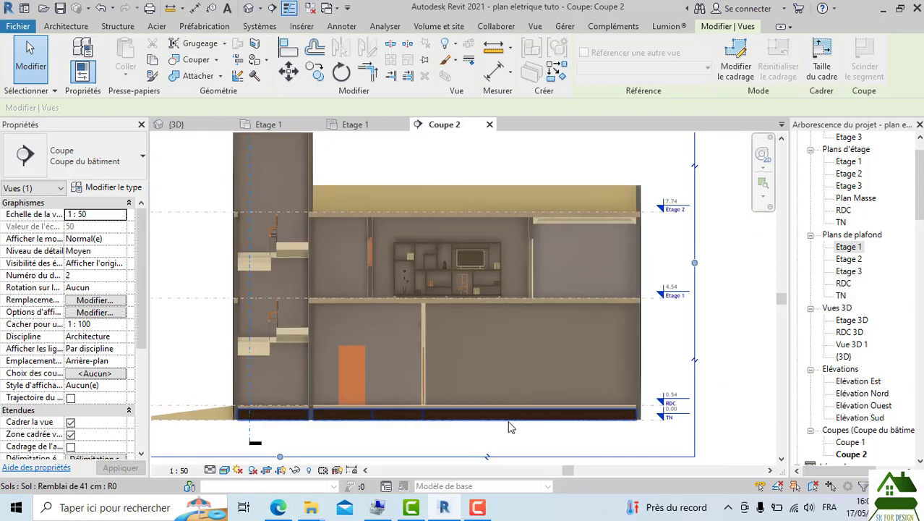
scroll(596, 366, down, 2)
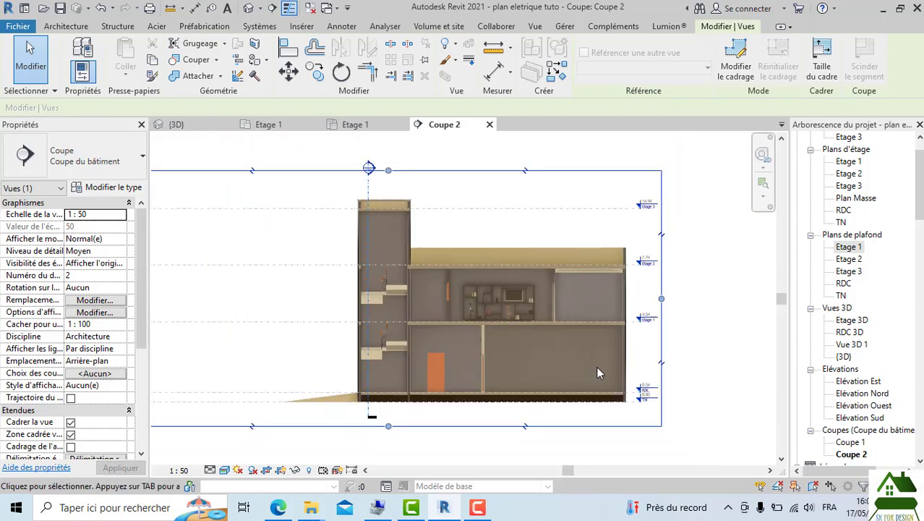
scroll(555, 229, down, 2)
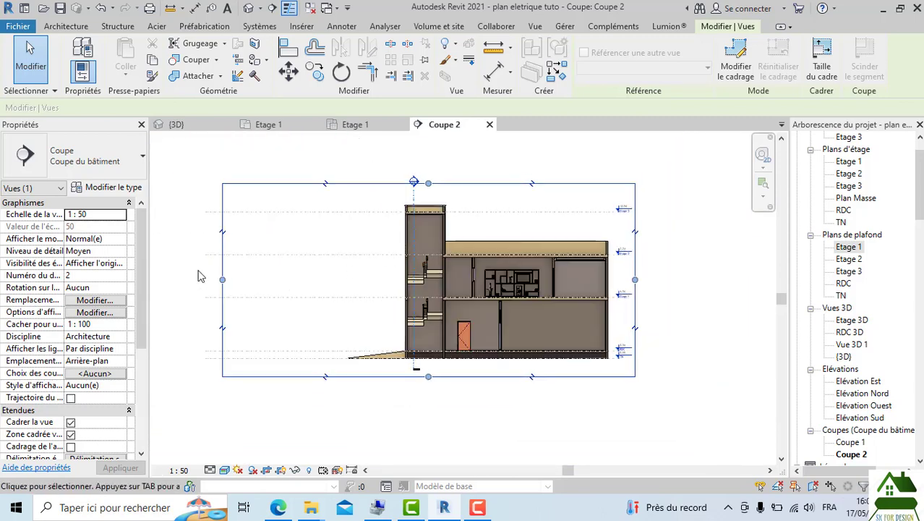
drag(286, 279, 323, 278)
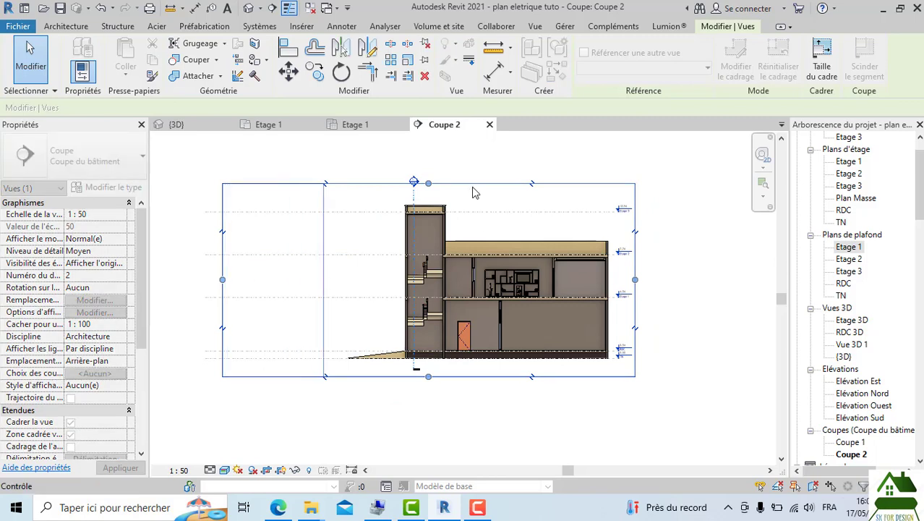
Step: Return to the Etage 1 floor plan and open the RDC floor plan
click(267, 125)
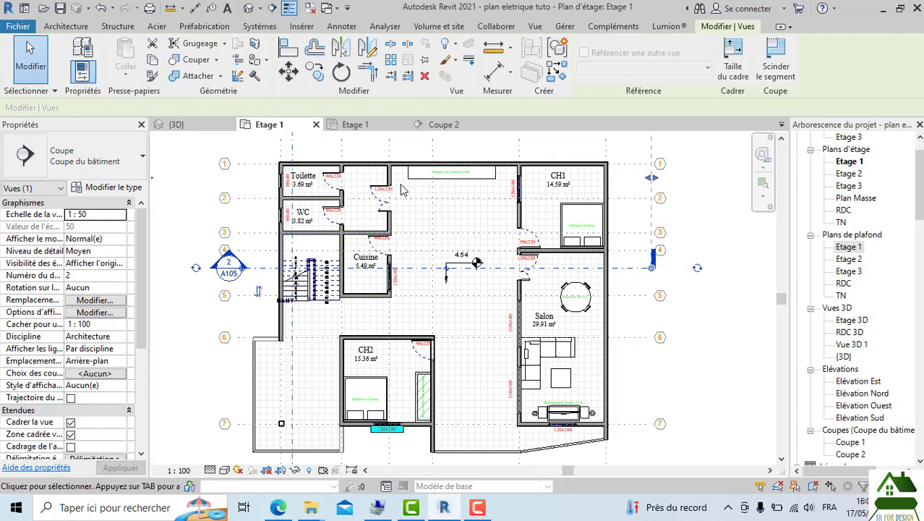
double_click(845, 210)
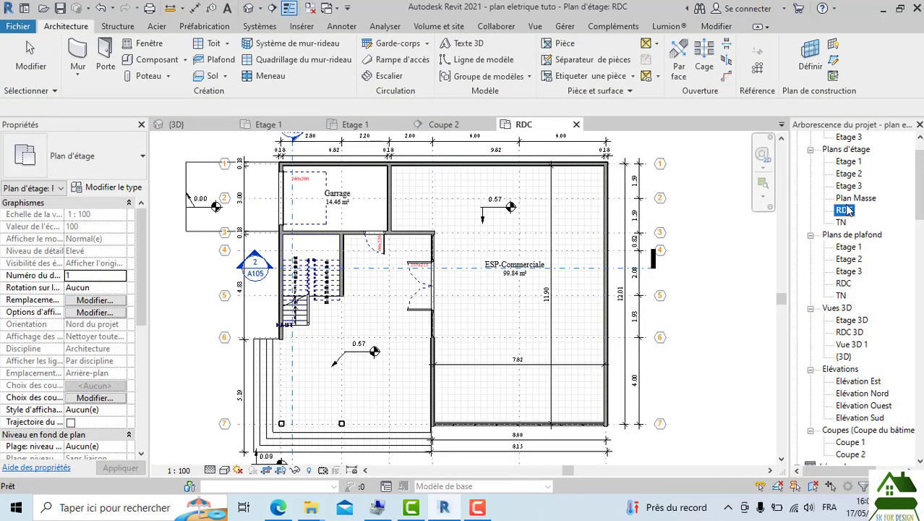
Step: Delete all linear dimensions of the SAKHO COTE style in the RDC floor plan by selecting every instance visible in the view
click(640, 310)
right_click(639, 312)
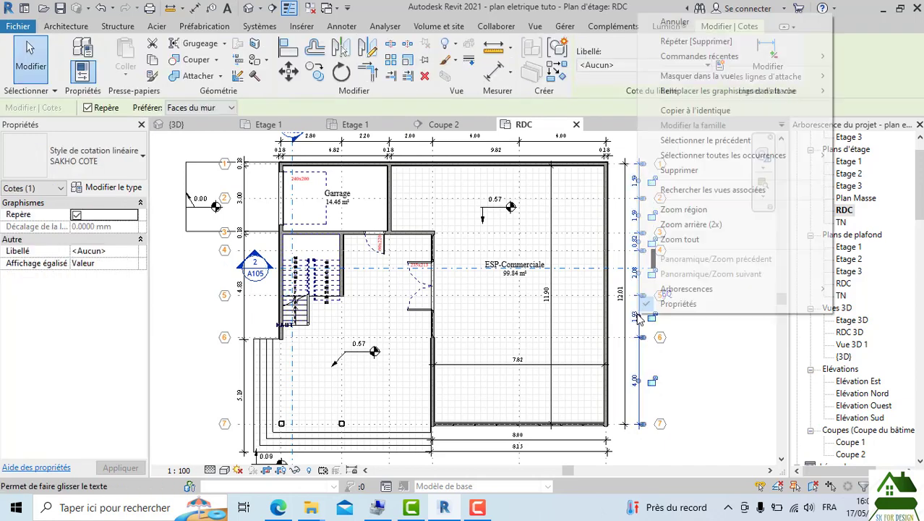
mouse_move(720, 90)
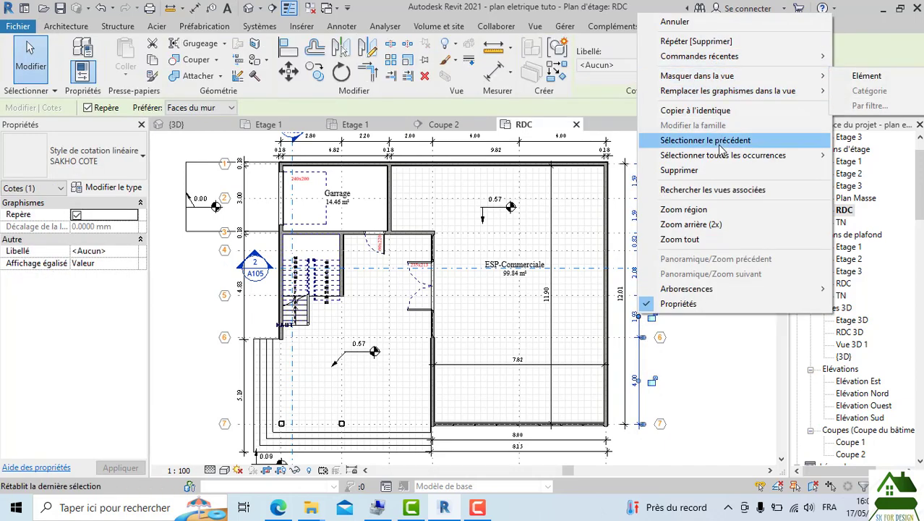
click(614, 153)
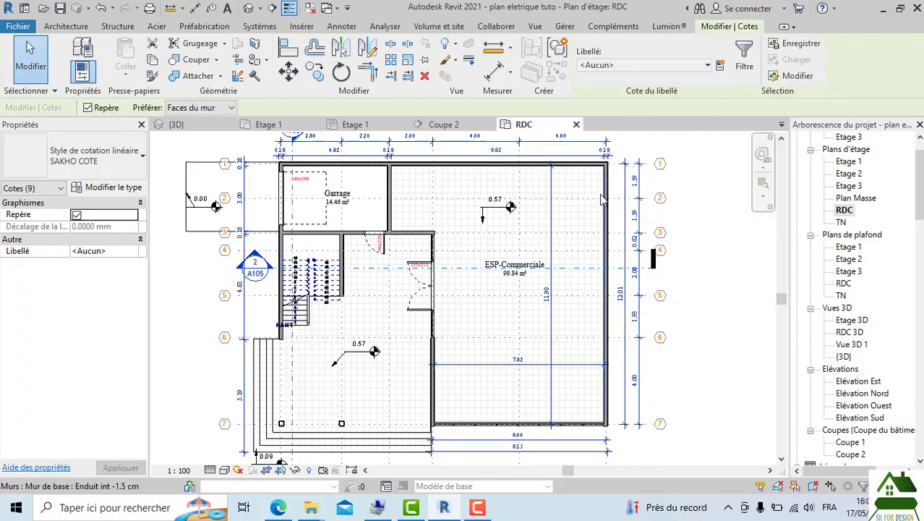
key(Delete)
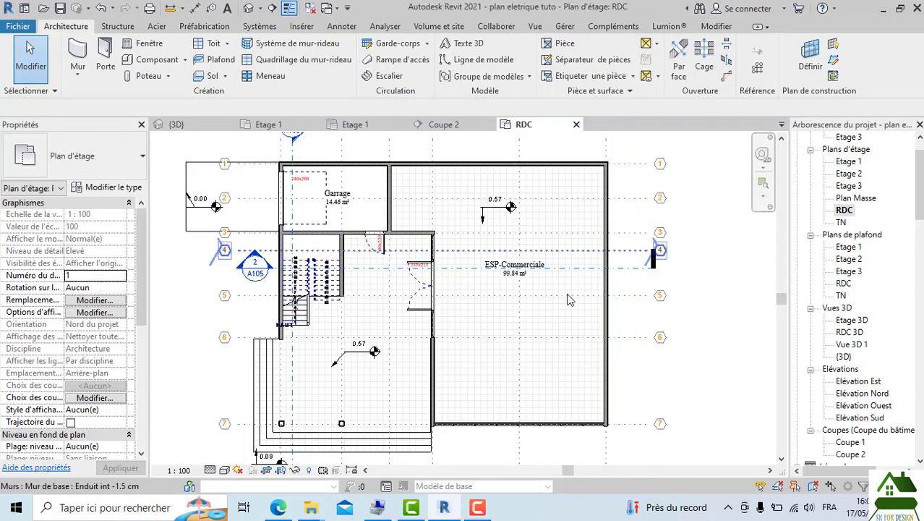
Step: Duplicate the RDC floor plan view with its detailing
scroll(548, 334, up, 2)
scroll(548, 335, up, 1)
scroll(515, 294, down, 3)
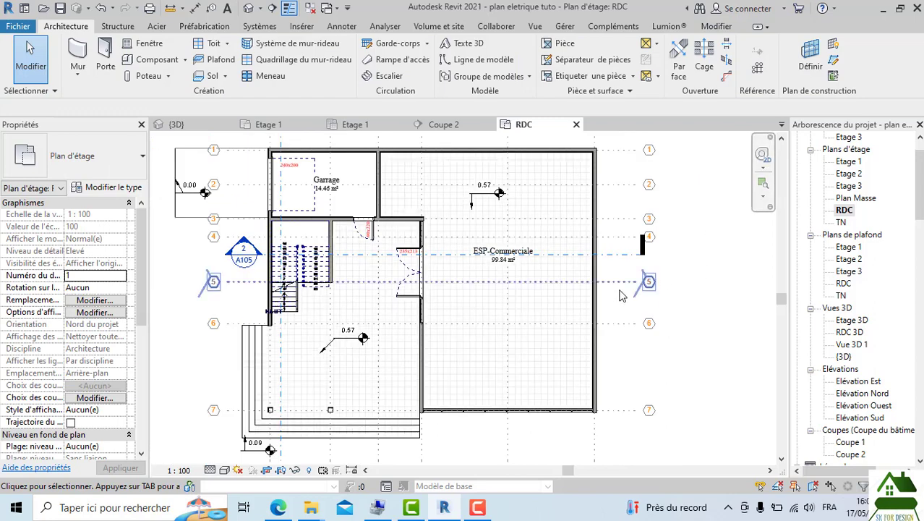
scroll(654, 293, down, 2)
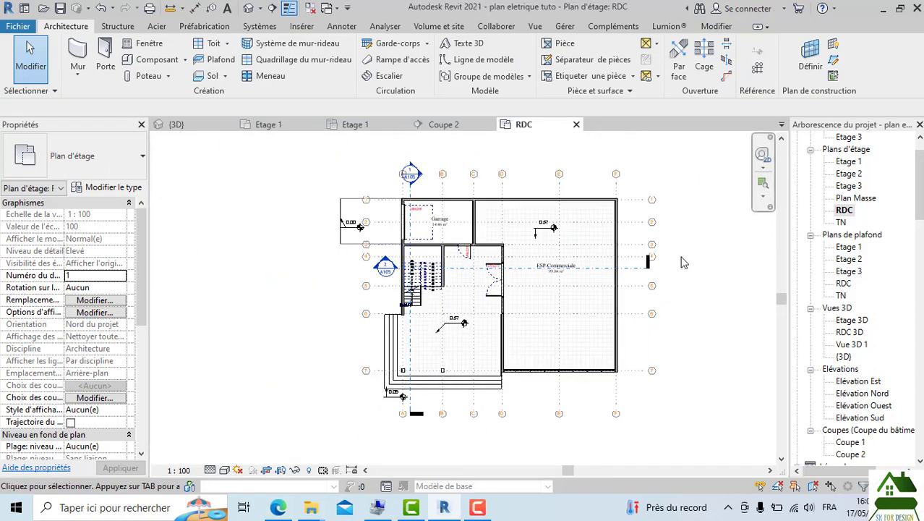
scroll(684, 263, up, 1)
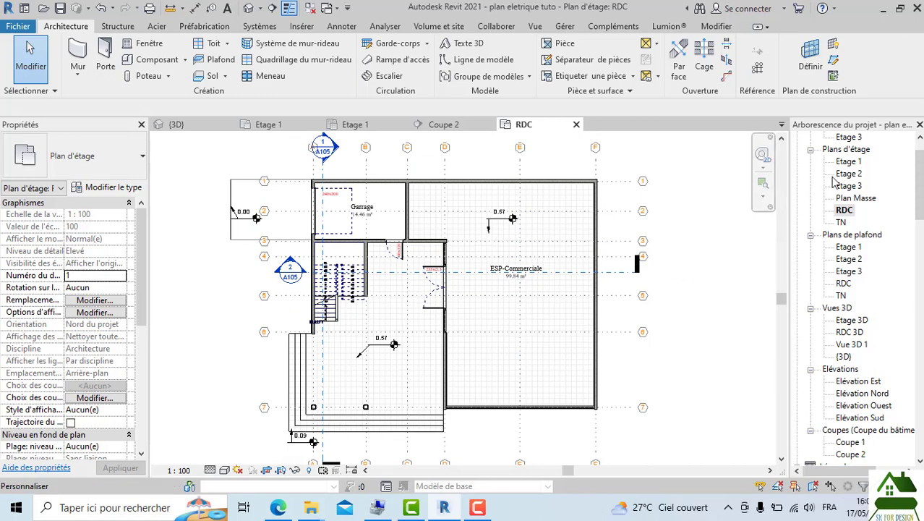
right_click(851, 214)
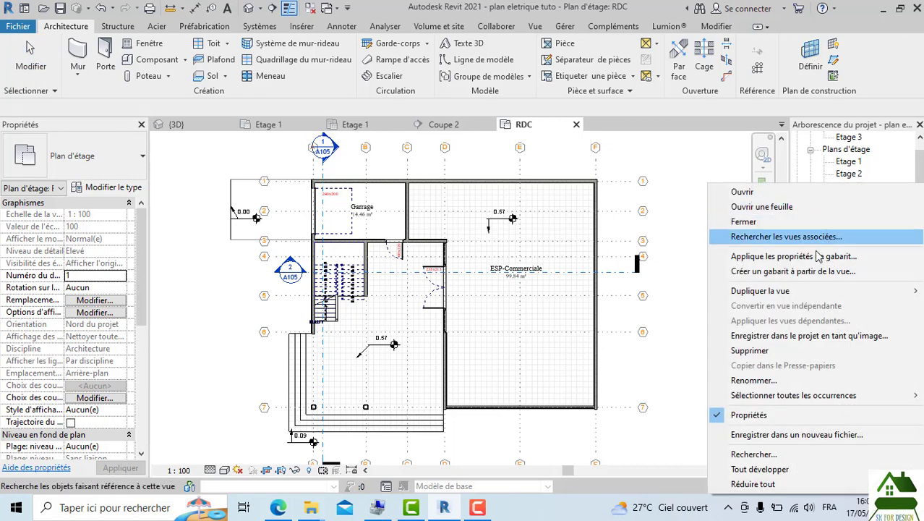
mouse_move(800, 292)
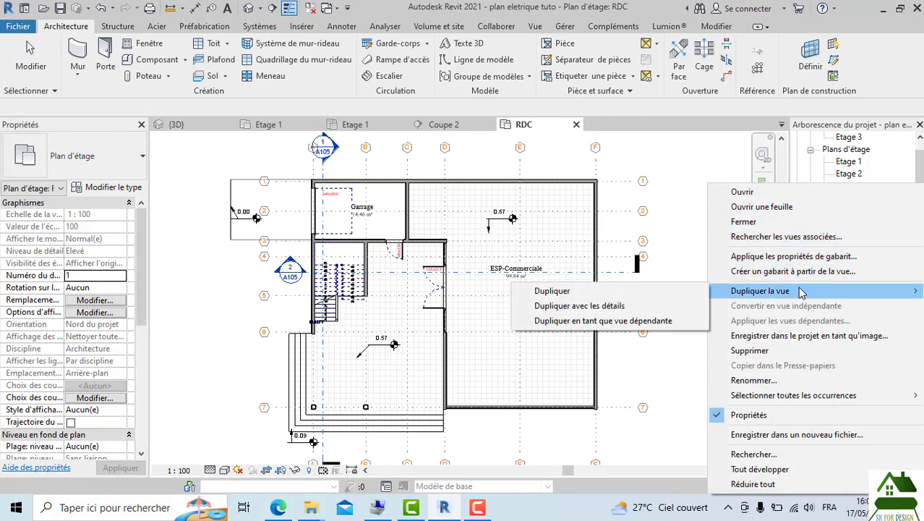
click(578, 305)
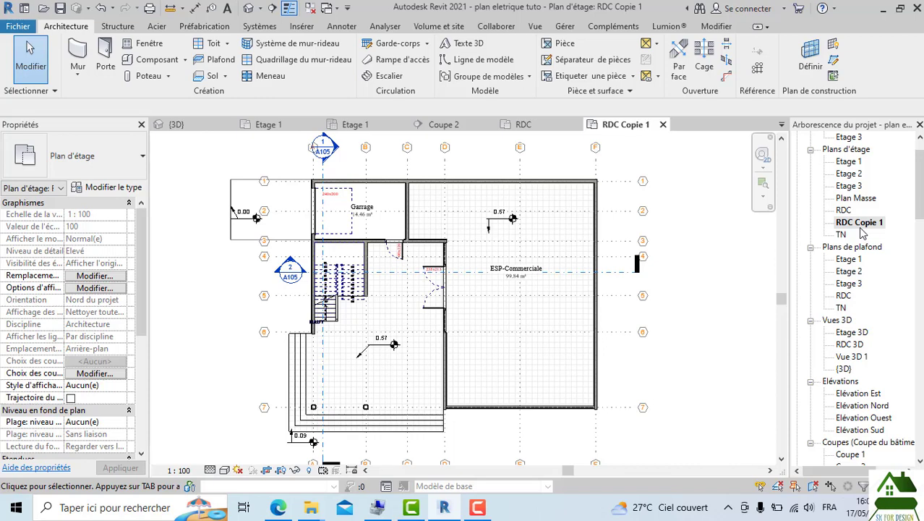
Step: Rename the duplicated RDC floor plan view as Plan électrique prises
key(p)
right_click(860, 226)
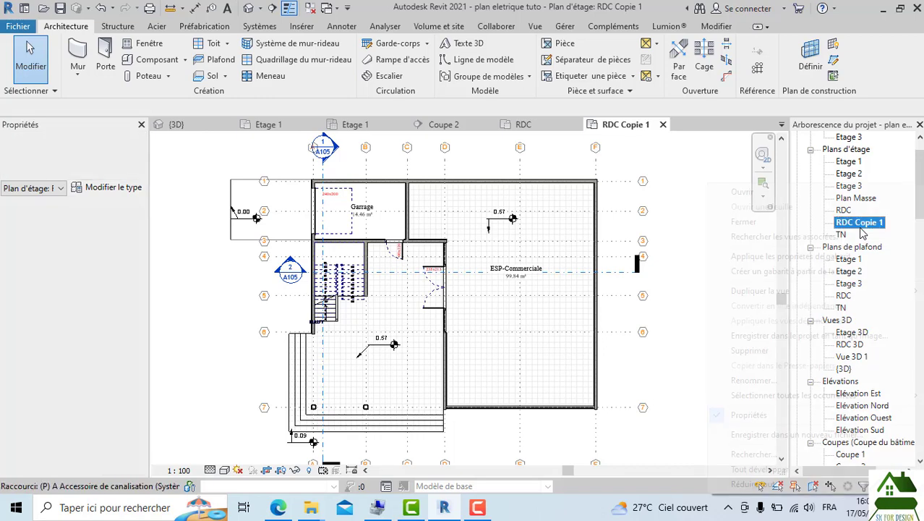
click(749, 381)
text(P)
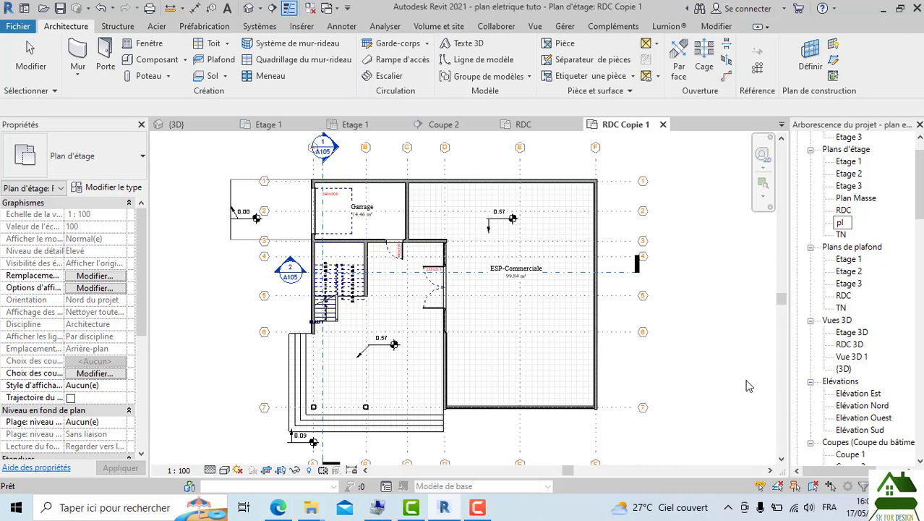
key(BackSpace)
key(BackSpace)
text(p)
key(BackSpace)
text(Pl)
text(an)
text(el)
key(BackSpace)
key(BackSpace)
text(électrique)
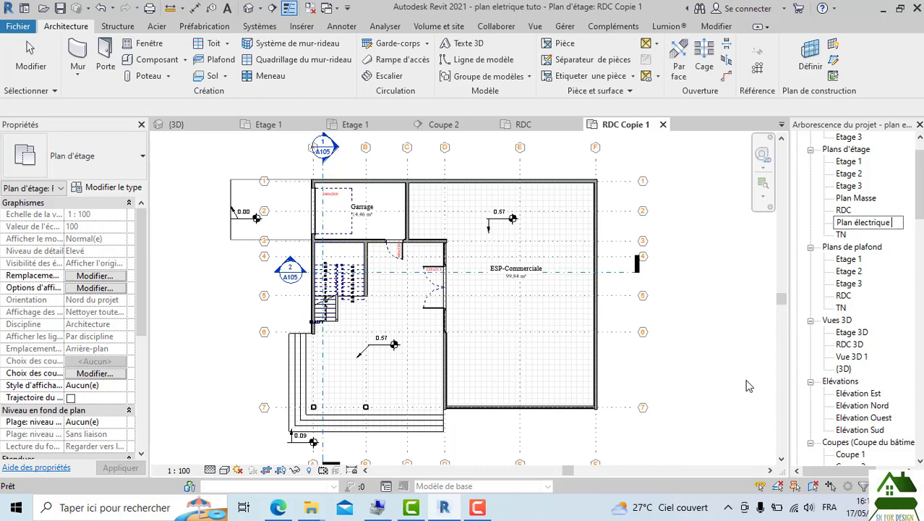
text( prises)
key(Return)
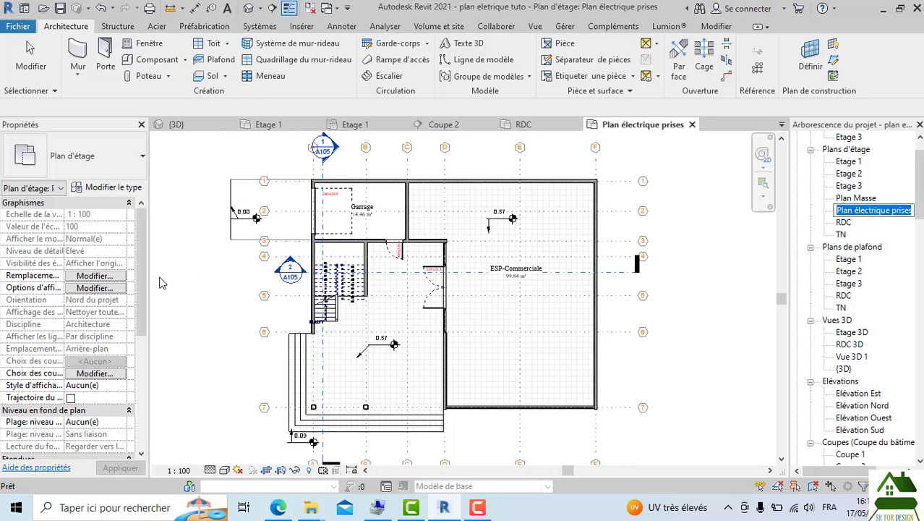
Step: Remove the RDC-1/100 view template from the Plan électrique prises view by assigning <Aucun>
scroll(164, 282, up, 2)
scroll(98, 300, down, 5)
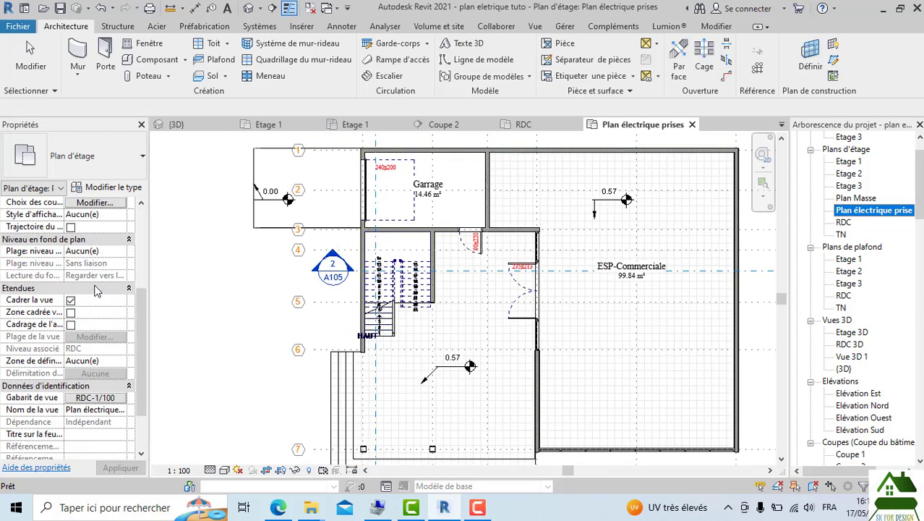
scroll(110, 246, up, 5)
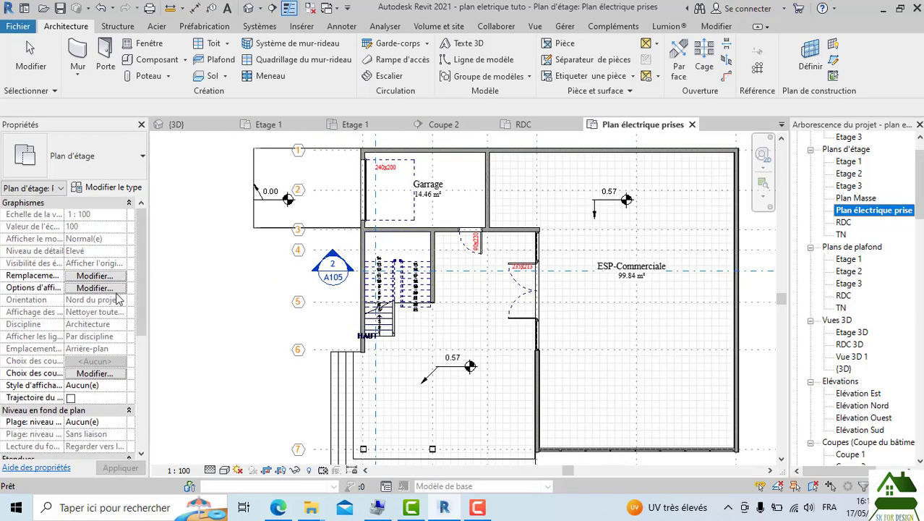
click(160, 266)
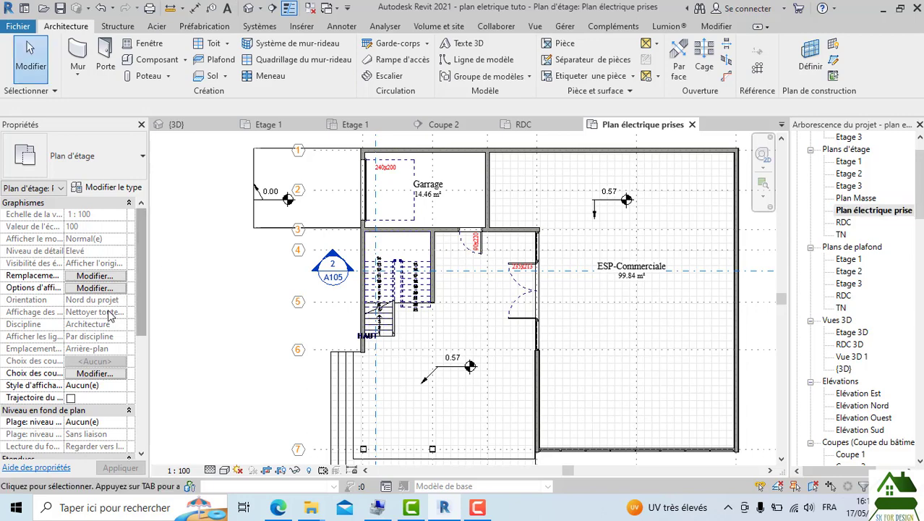
scroll(100, 302, down, 1)
scroll(99, 302, down, 4)
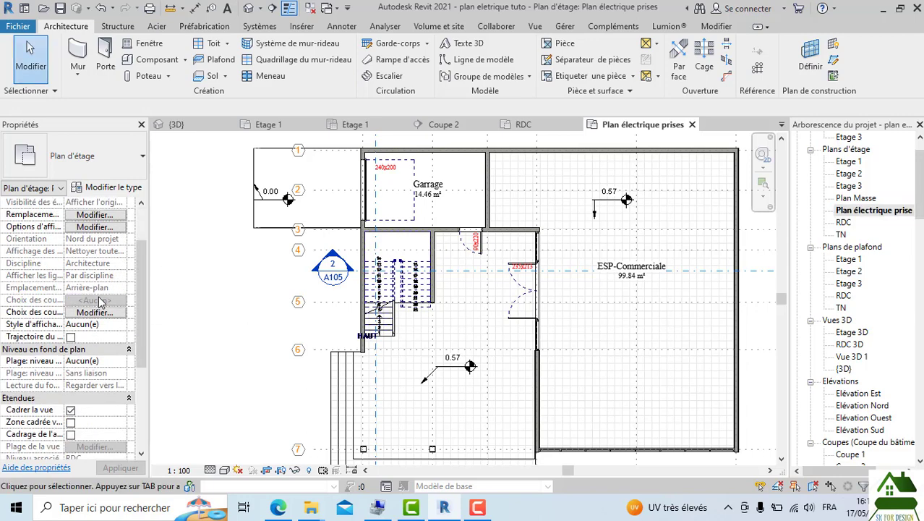
scroll(104, 324, up, 3)
scroll(104, 323, up, 2)
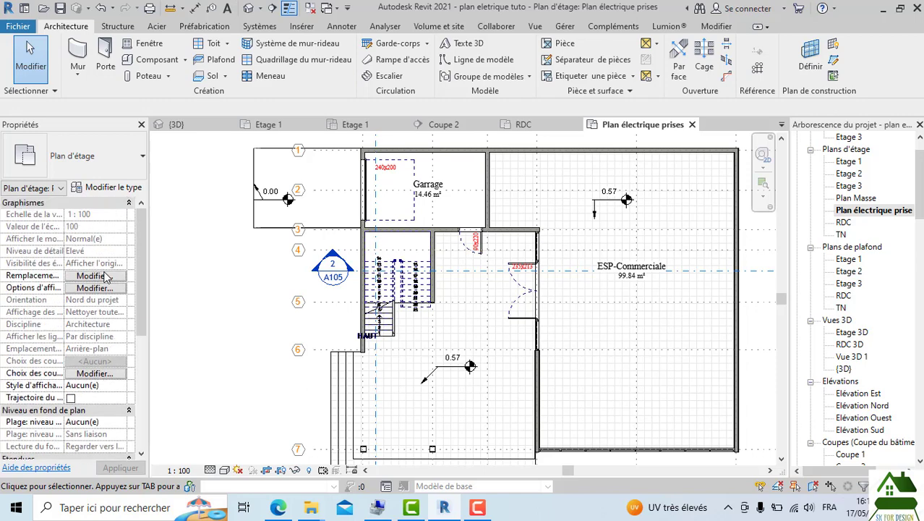
scroll(349, 300, down, 3)
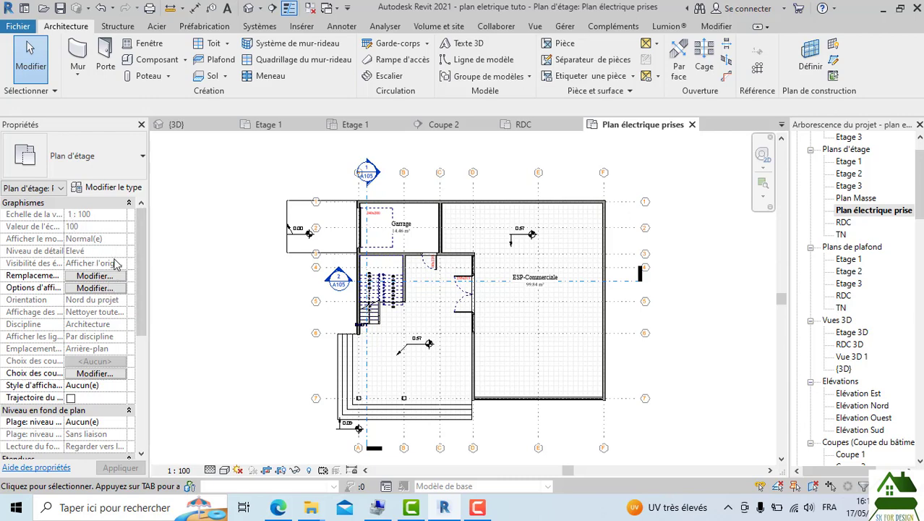
scroll(94, 376, down, 5)
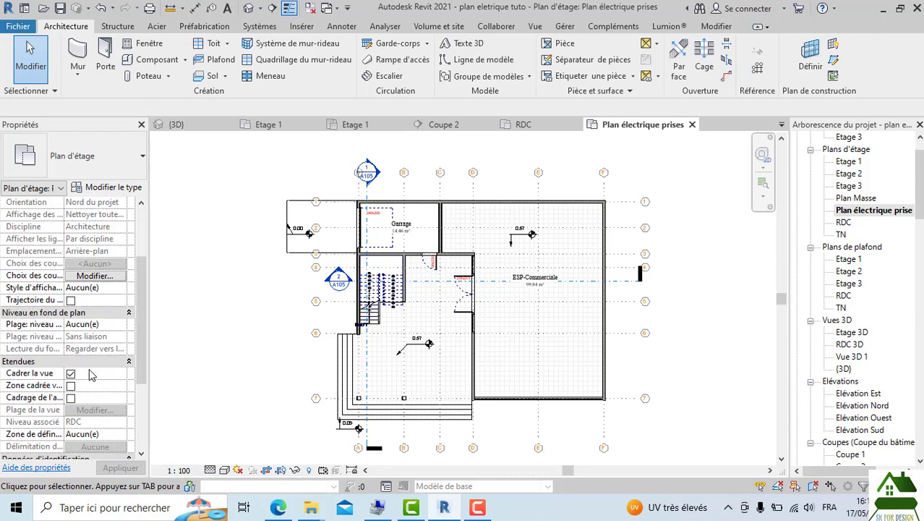
click(105, 361)
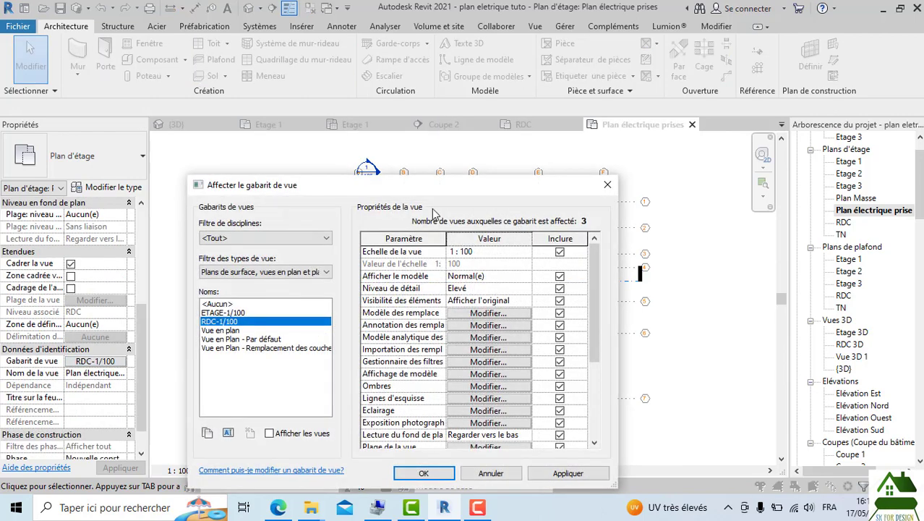
click(226, 304)
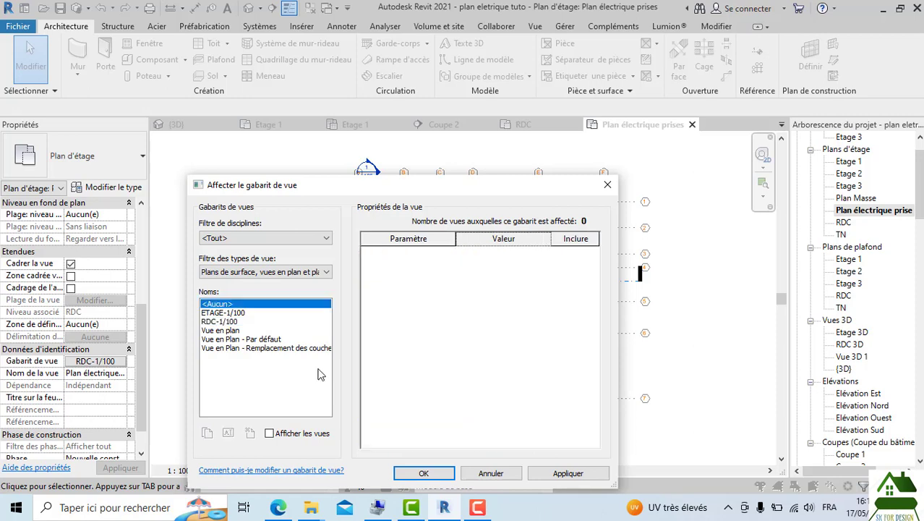
click(423, 472)
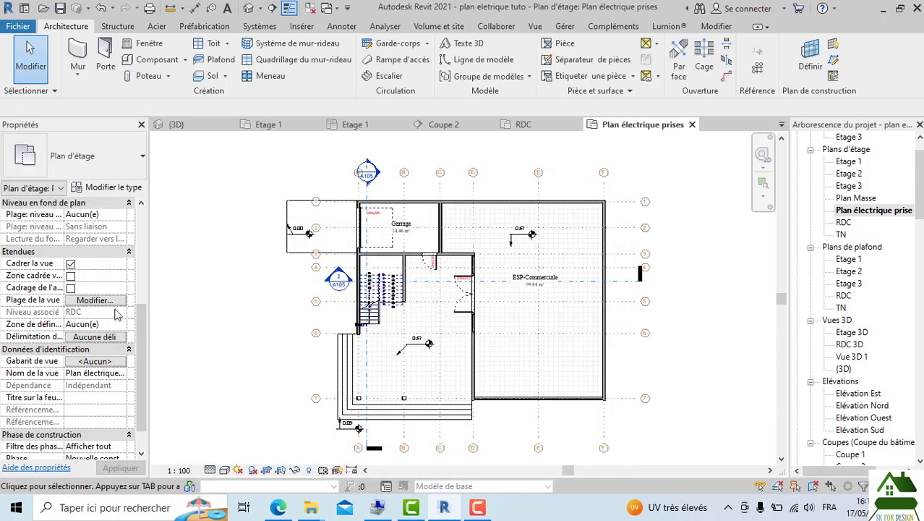
Step: Set the discipline of the Plan électrique prises view to Electrique and check how the plan is displayed
scroll(118, 259, up, 3)
scroll(118, 259, up, 5)
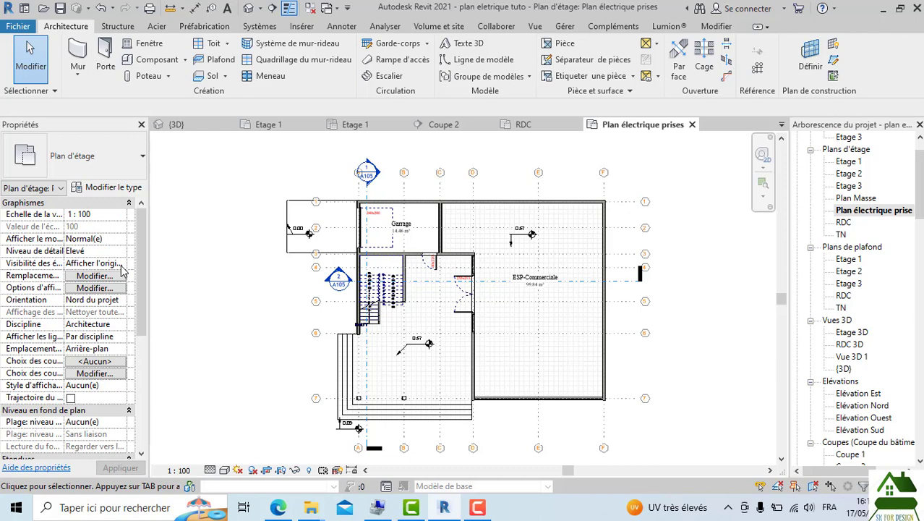
click(120, 324)
click(120, 324)
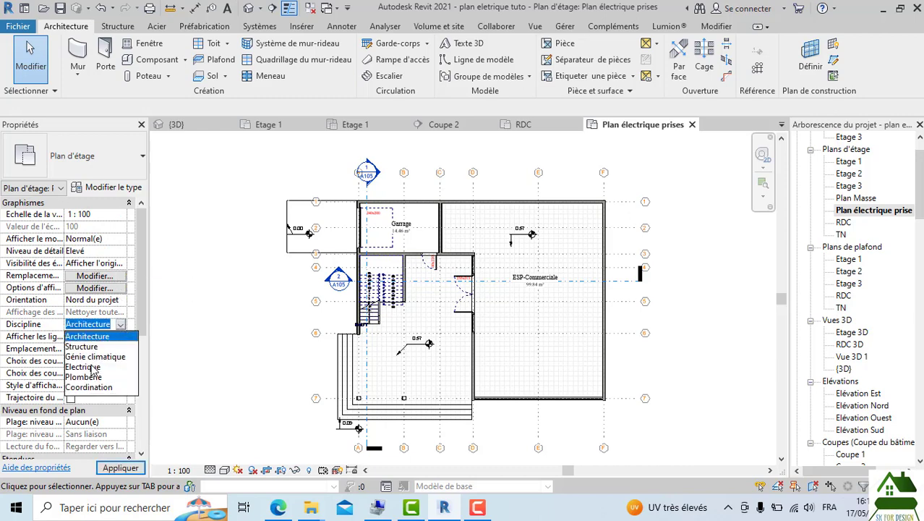
click(91, 367)
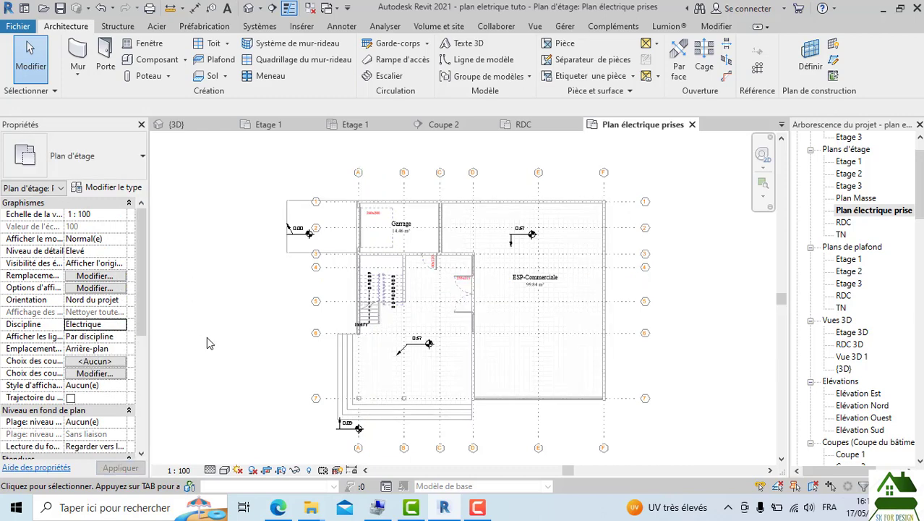
scroll(582, 306, up, 2)
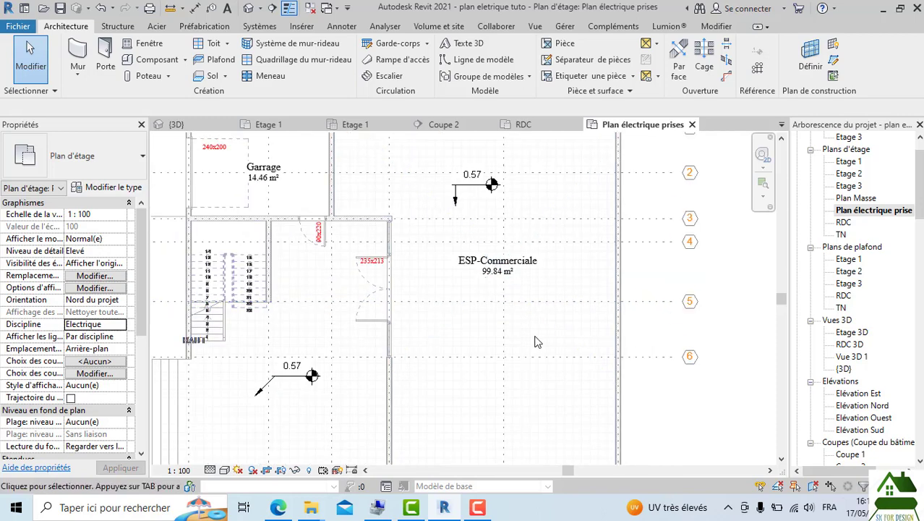
scroll(533, 336, down, 2)
scroll(504, 289, down, 4)
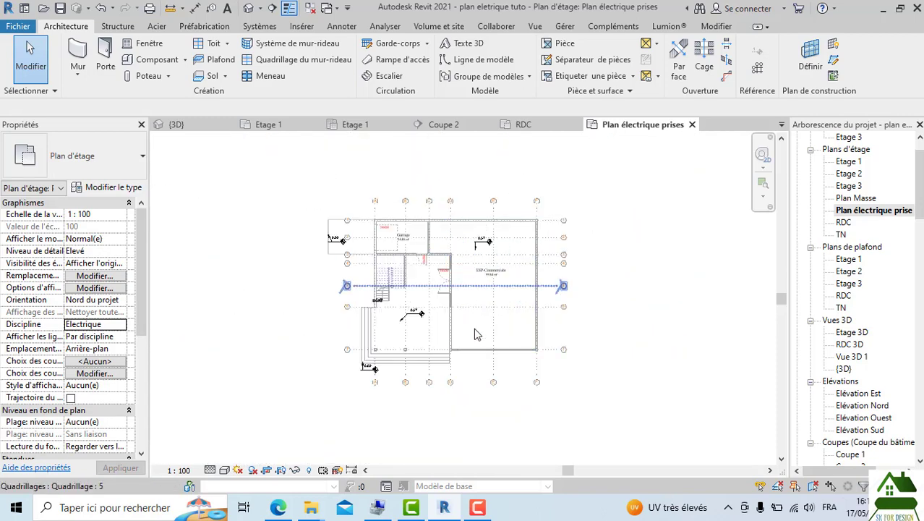
scroll(477, 342, up, 5)
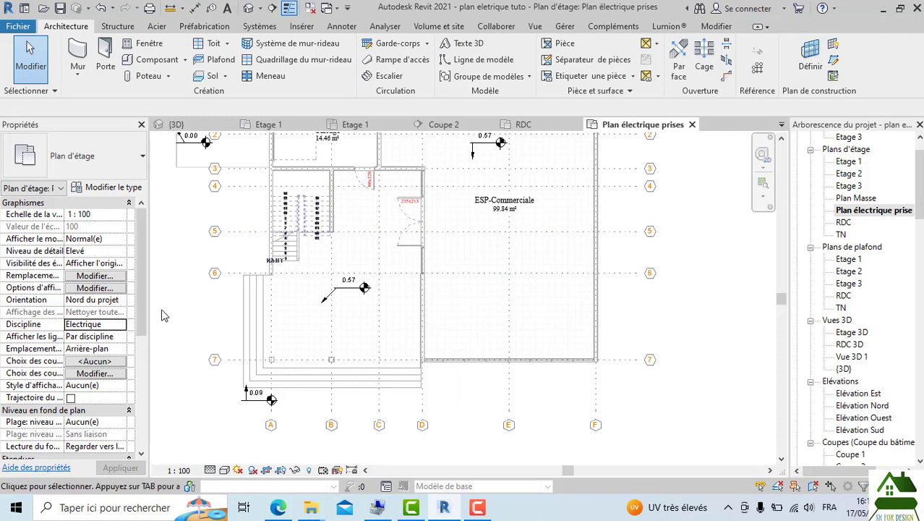
scroll(442, 359, down, 1)
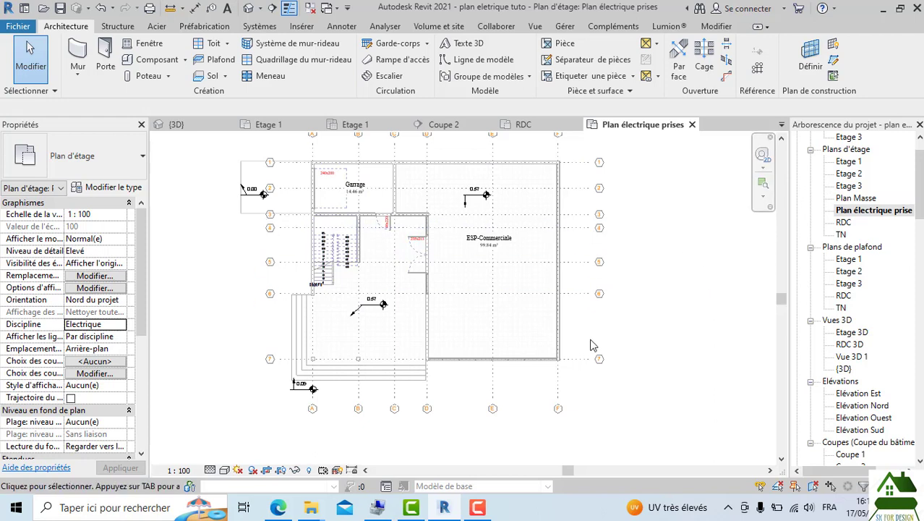
Step: Switch to the Edge browser and bring up the RESEAUX ELECTRIQUES & PDF course document
click(871, 211)
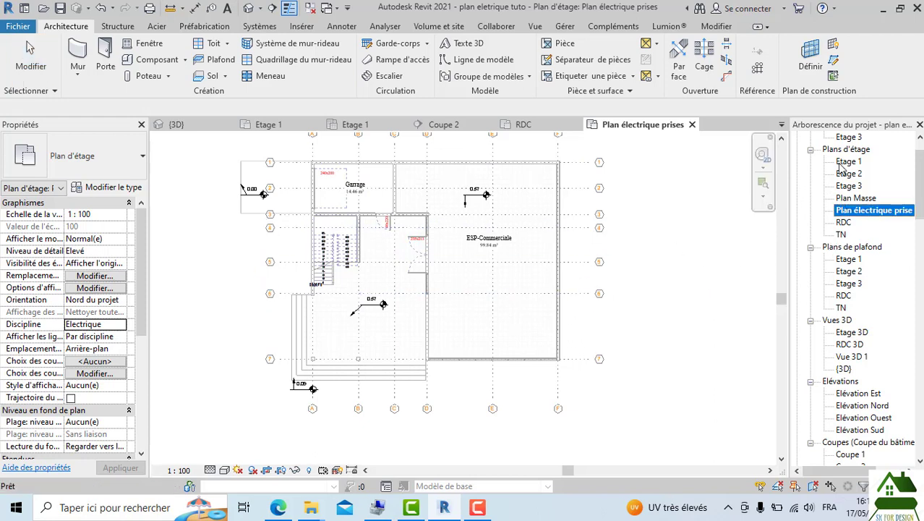
scroll(841, 165, up, 1)
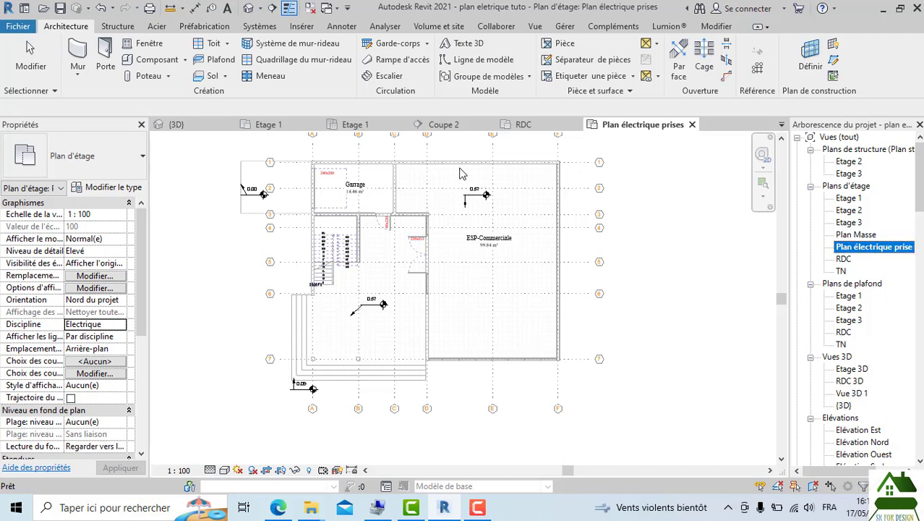
scroll(463, 251, down, 1)
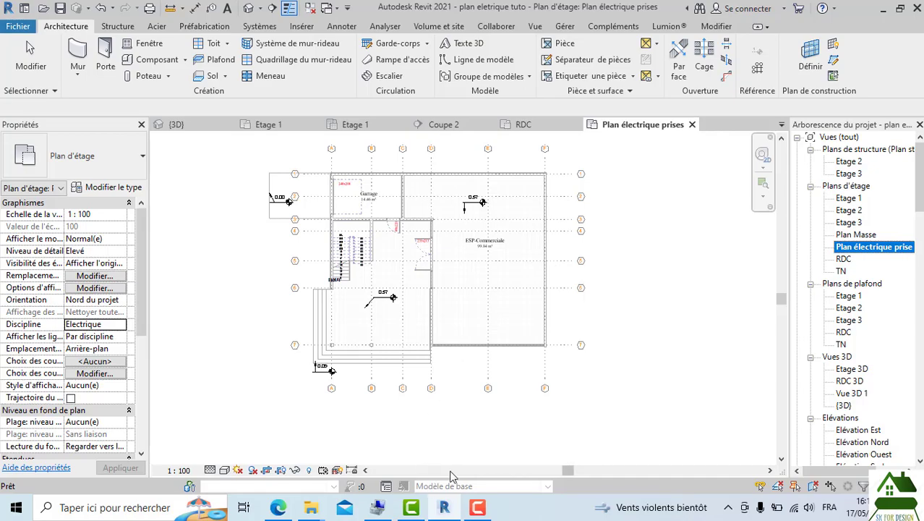
click(278, 507)
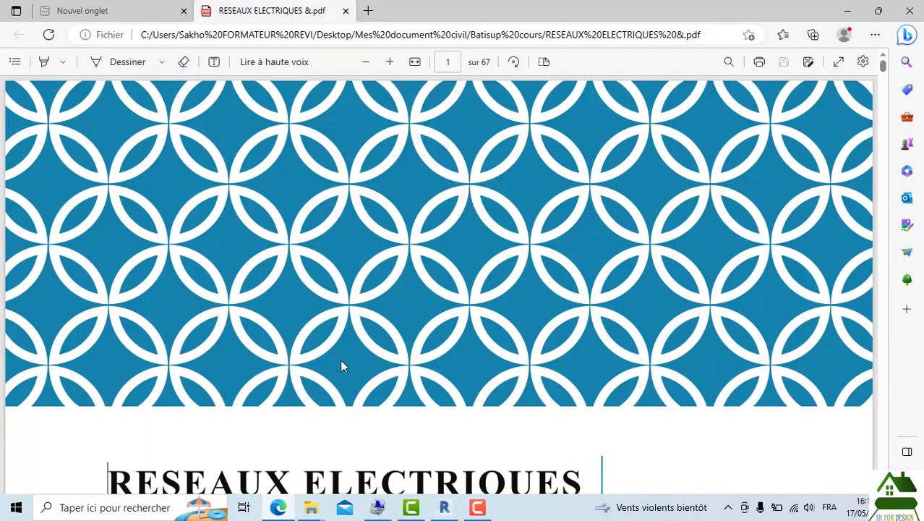
Step: Look through the RESEAUX ELECTRIQUES course from the title page to section 1.2 on interrupteurs and commutateurs
scroll(434, 282, down, 5)
scroll(434, 282, down, 20)
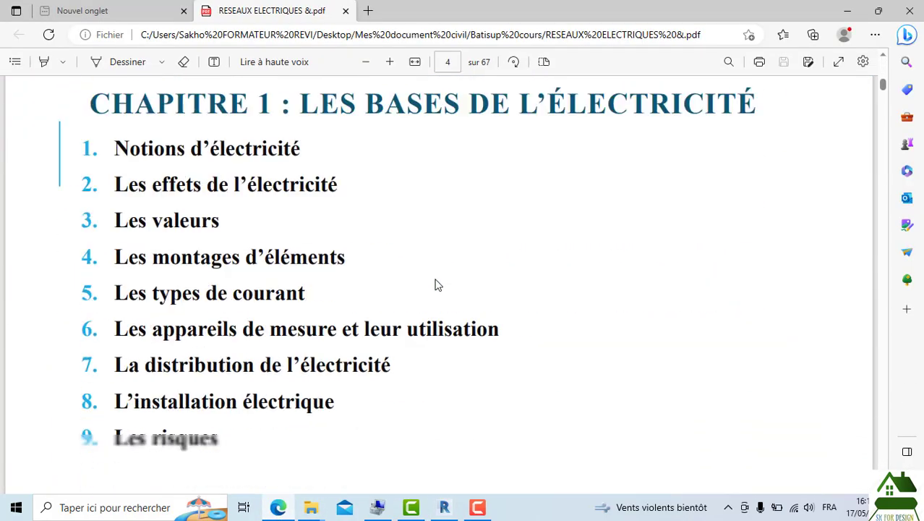
scroll(437, 285, down, 20)
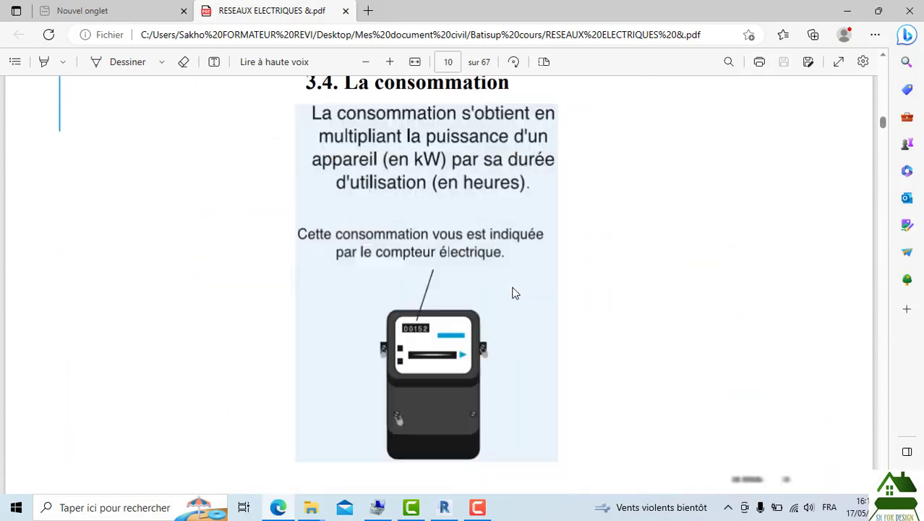
scroll(512, 292, down, 20)
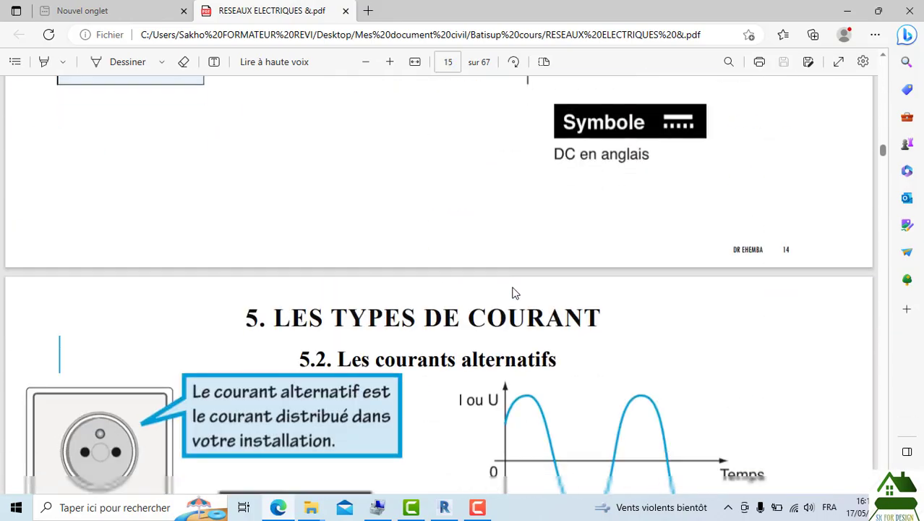
scroll(512, 292, down, 20)
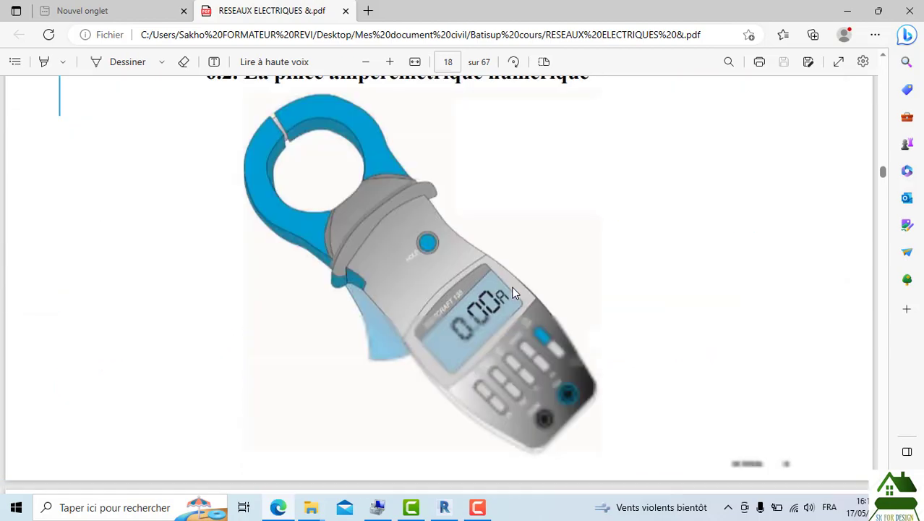
scroll(511, 285, down, 20)
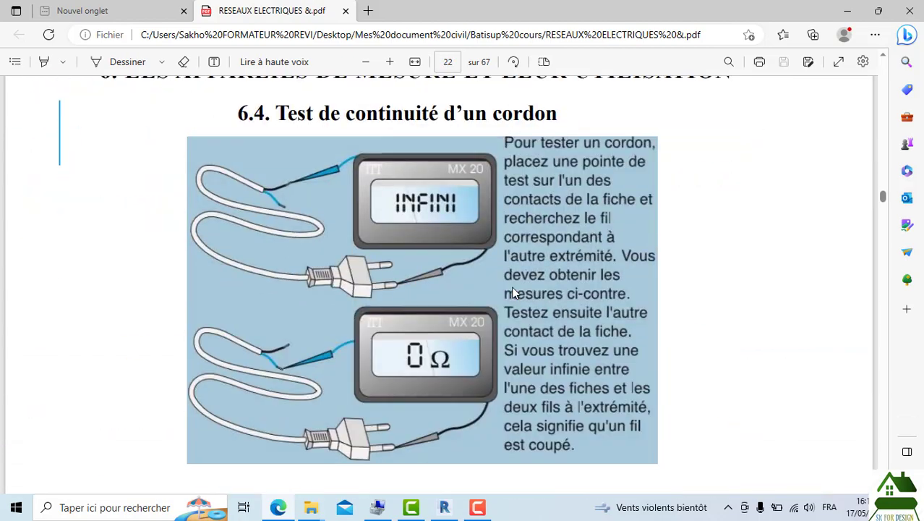
scroll(512, 292, down, 10)
scroll(511, 292, down, 20)
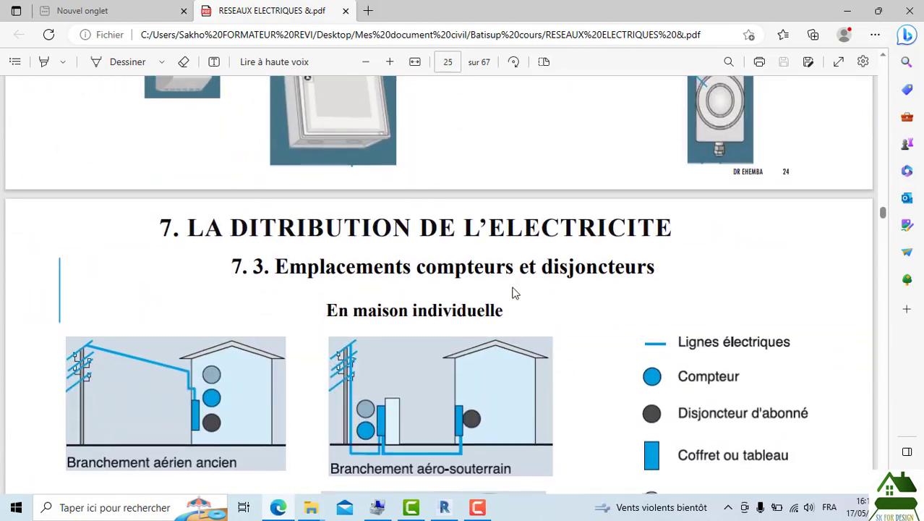
scroll(514, 293, down, 20)
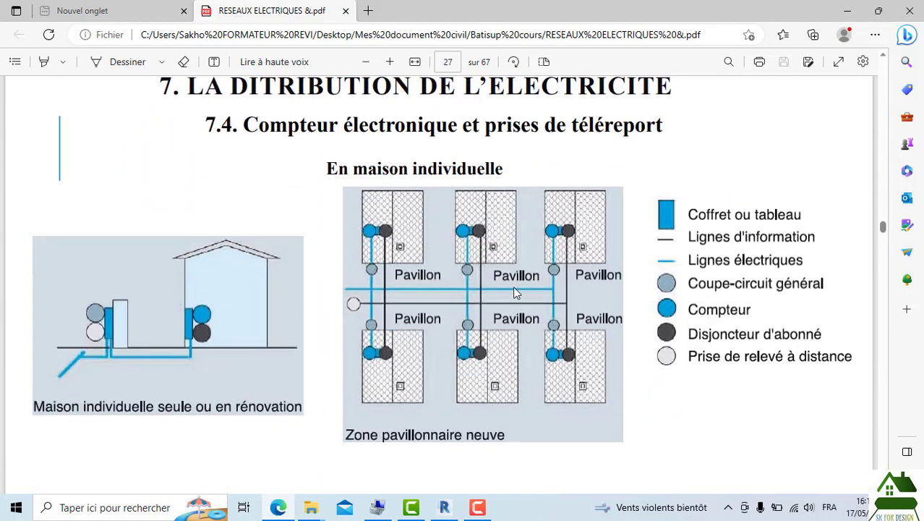
scroll(517, 295, down, 20)
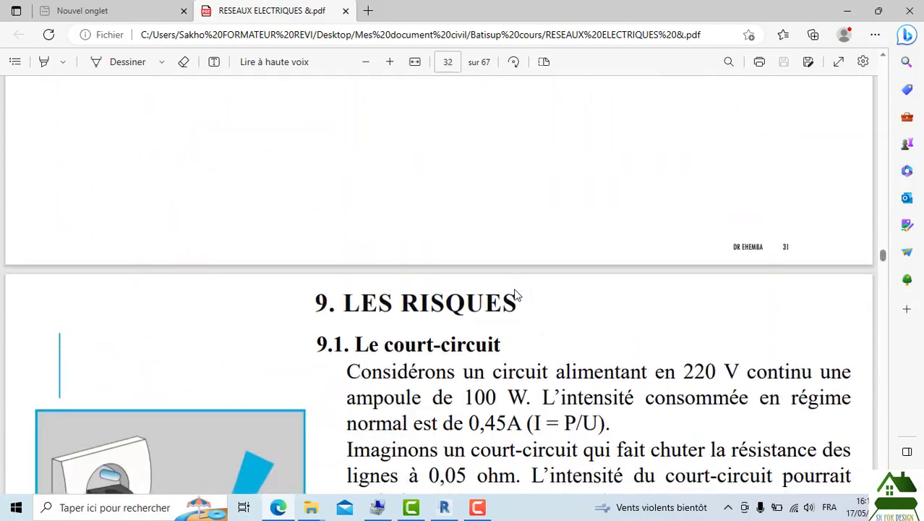
scroll(517, 295, down, 20)
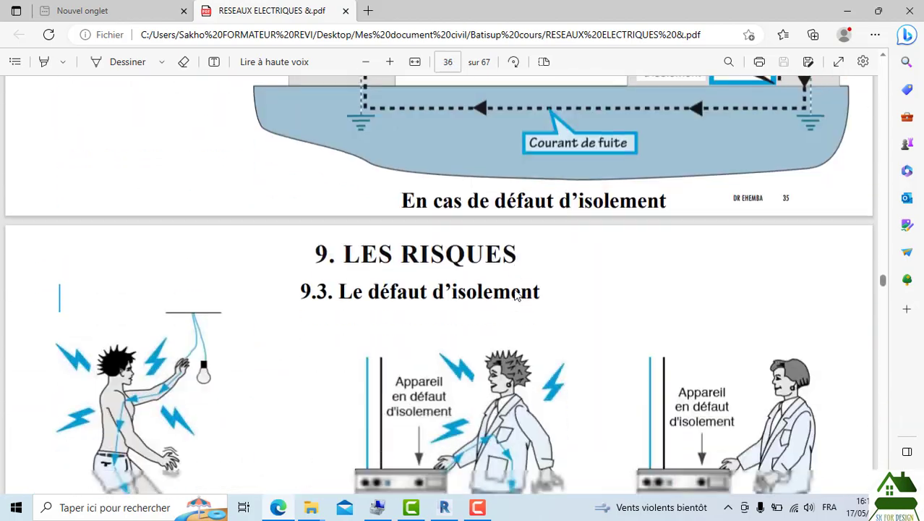
scroll(517, 295, down, 20)
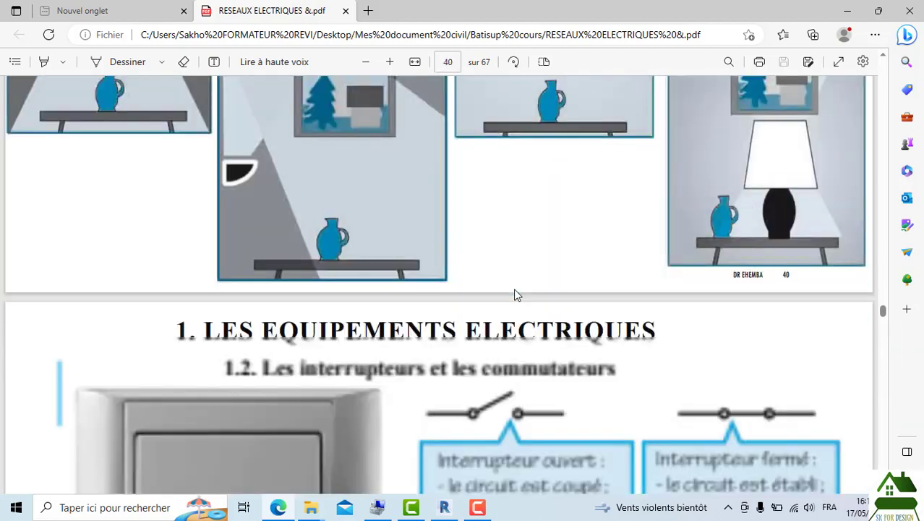
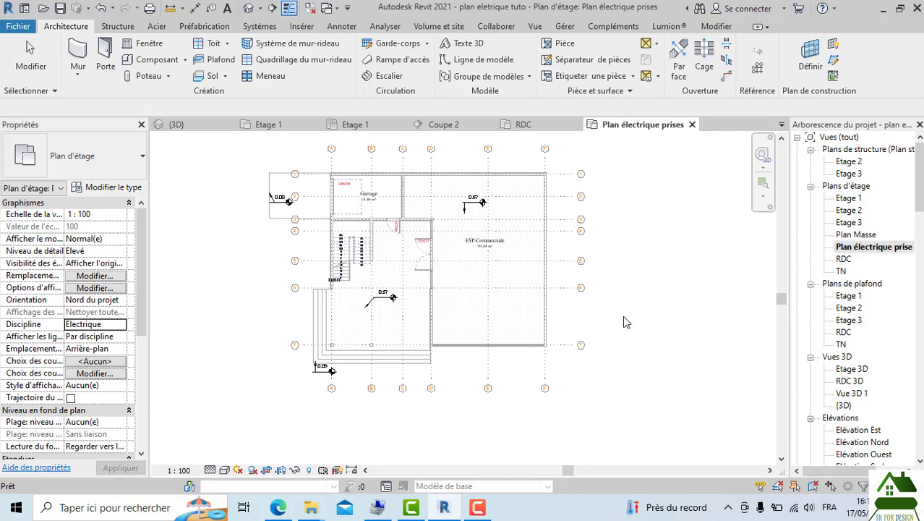
scroll(623, 318, up, 1)
scroll(509, 330, up, 1)
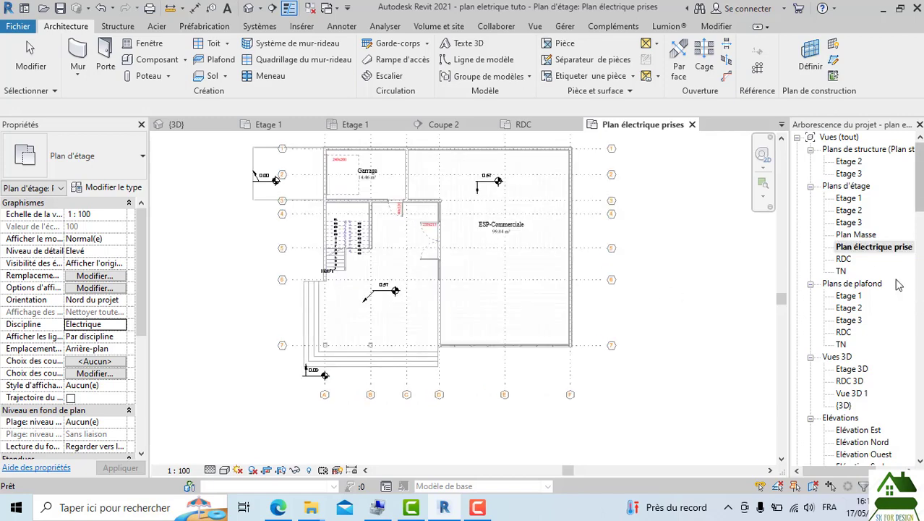
click(878, 247)
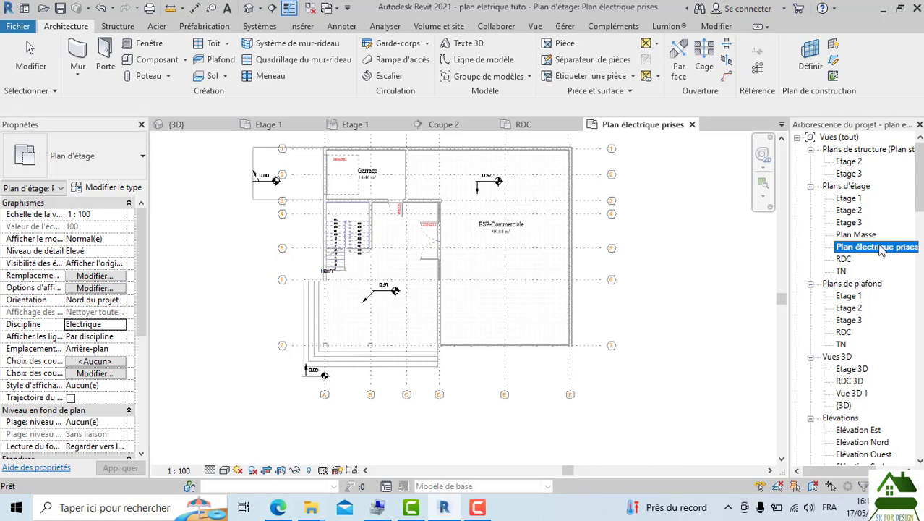
scroll(525, 346, down, 2)
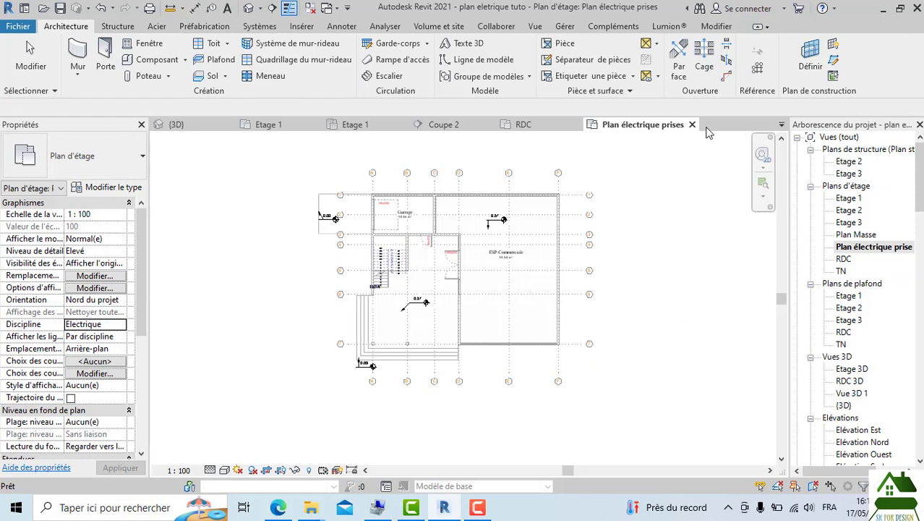
Step: Save the plan eletrique tuto project and close all of its open views to return to the start page
click(60, 9)
click(693, 125)
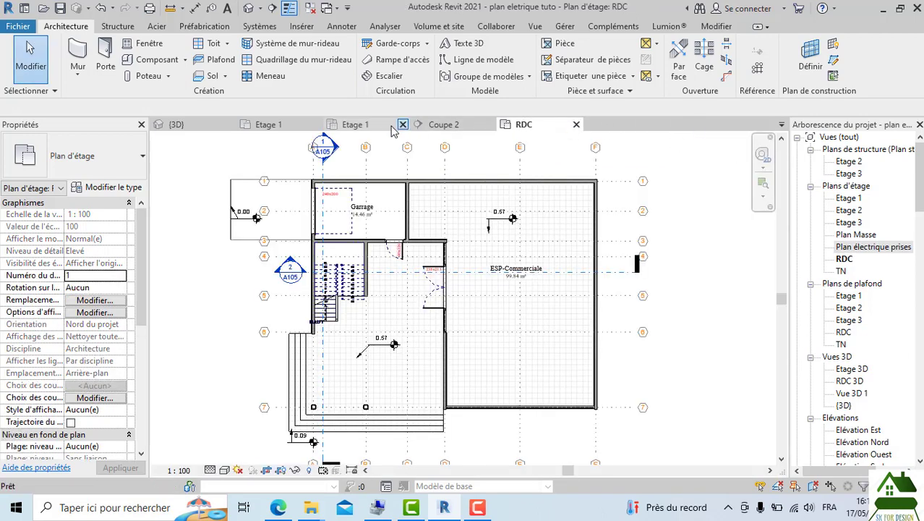
click(402, 124)
click(316, 125)
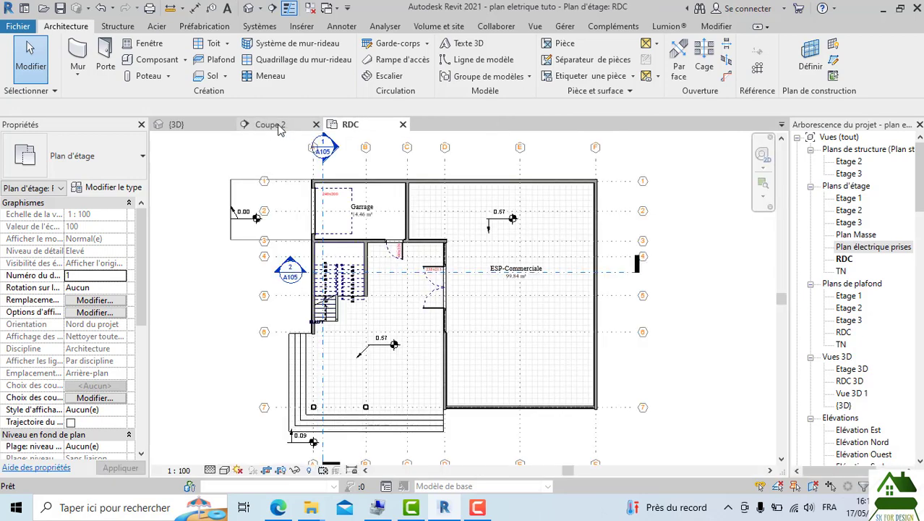
click(230, 124)
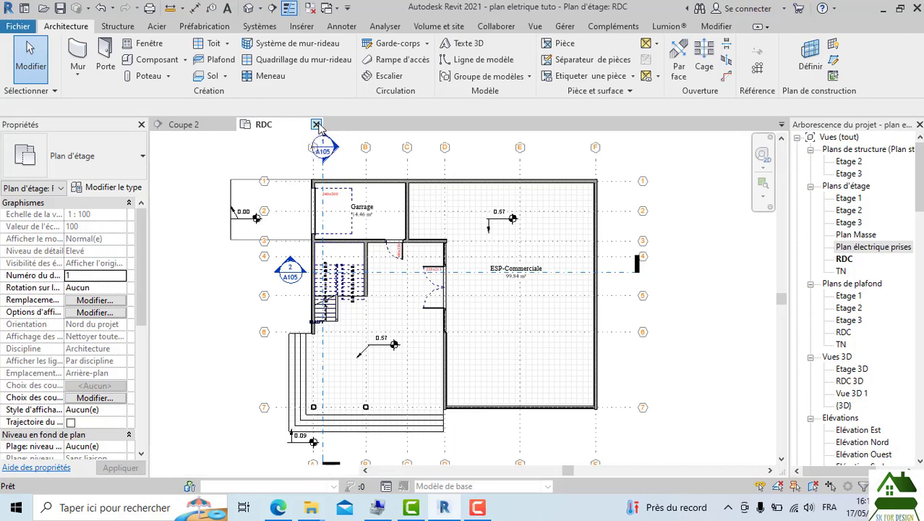
click(316, 124)
click(229, 125)
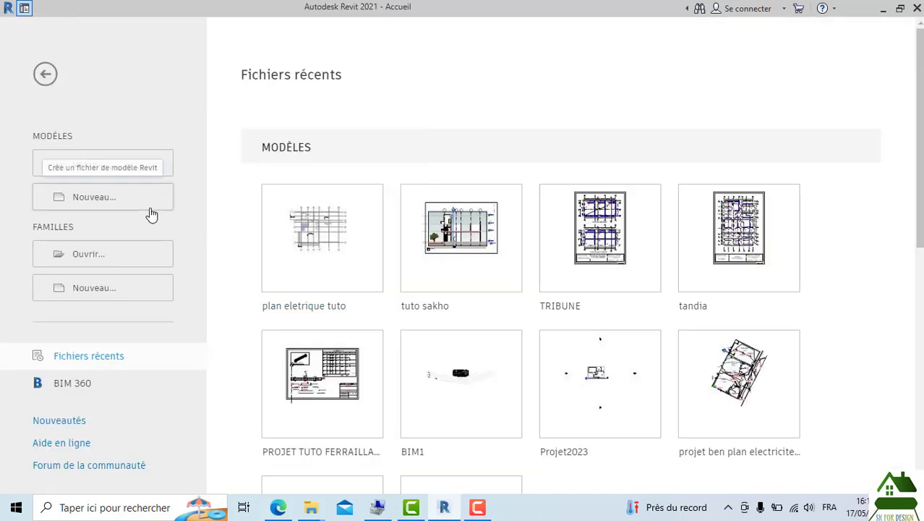
Step: Create a new project based on the Gabarit électrique template
click(114, 170)
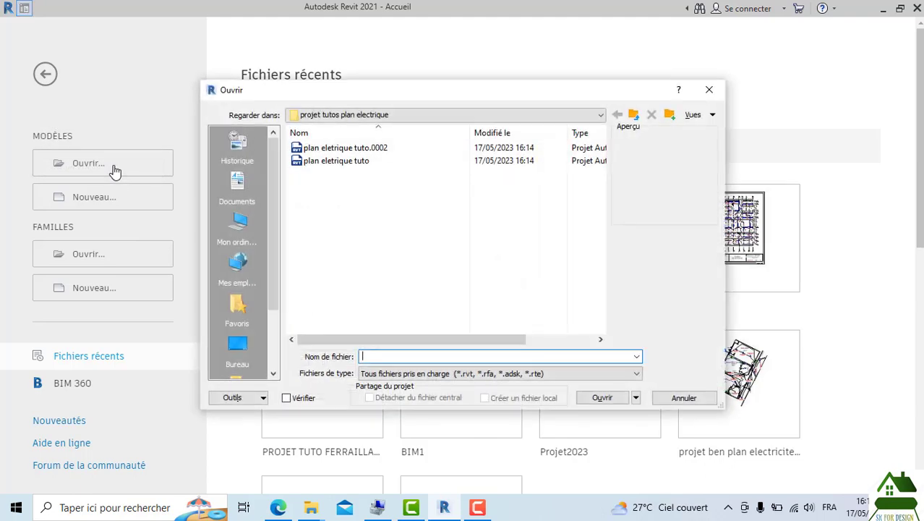
click(708, 90)
click(152, 203)
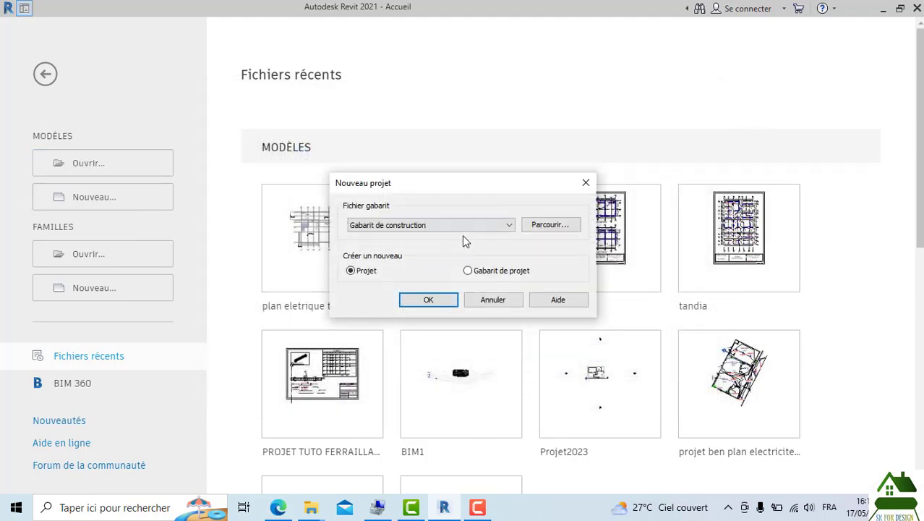
click(460, 224)
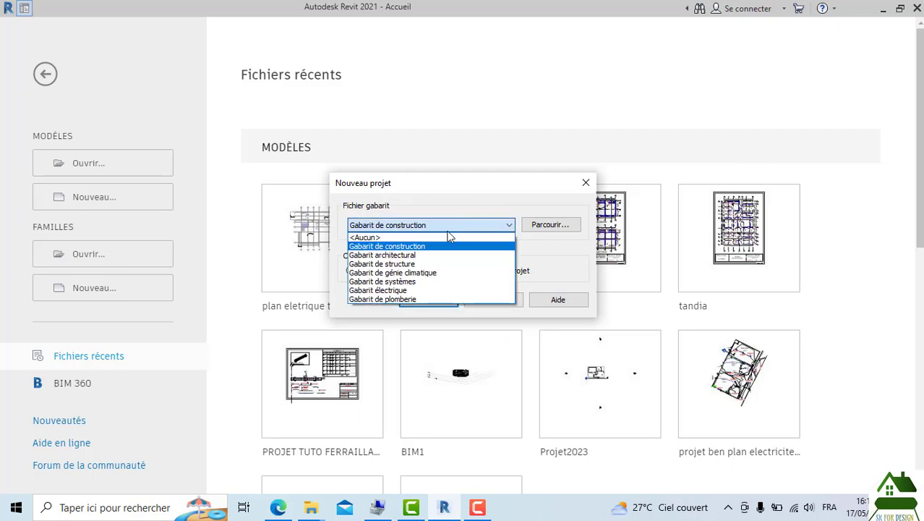
click(405, 290)
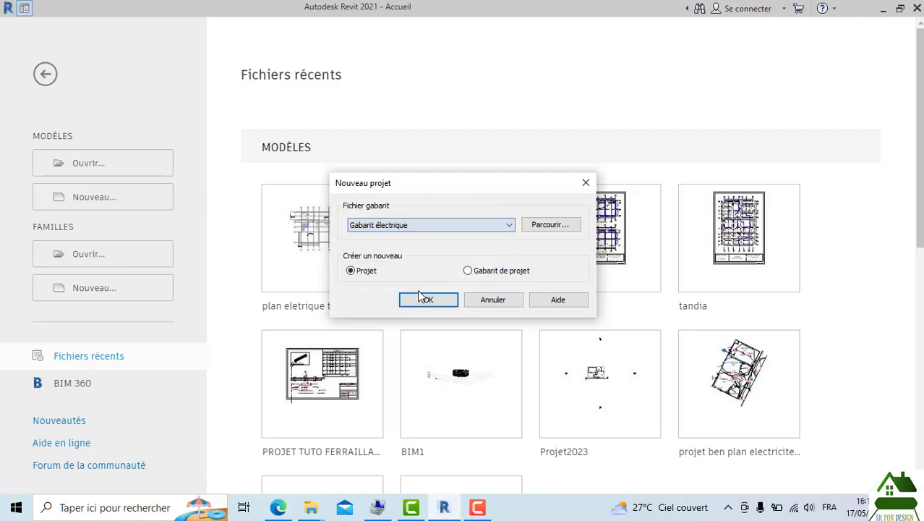
click(449, 301)
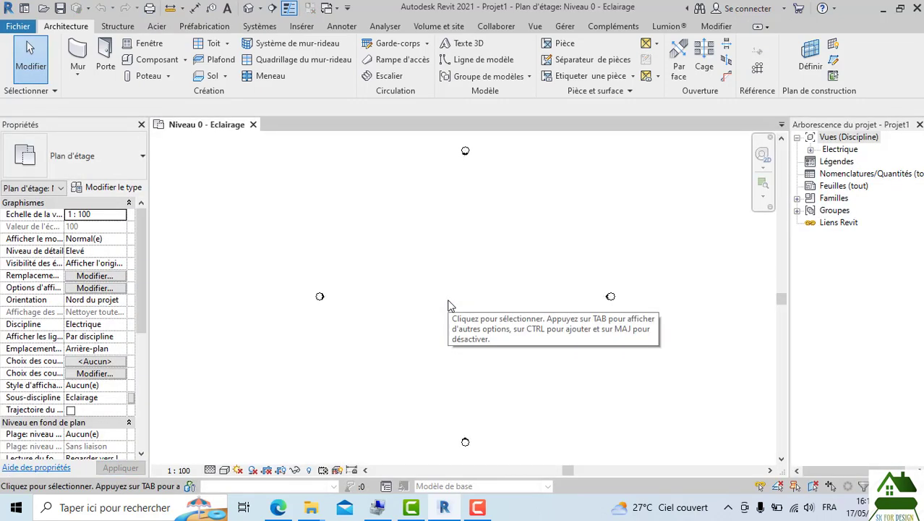
Step: Link the plan eletrique tuto.rvt Revit model into the new project with Auto - Origine interne vers origine interne positioning
scroll(484, 225, up, 2)
scroll(408, 238, down, 3)
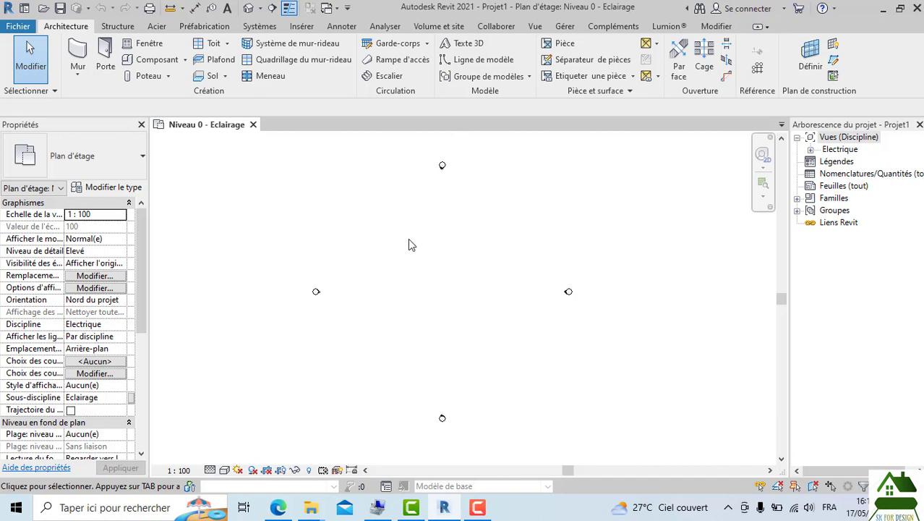
scroll(504, 239, up, 1)
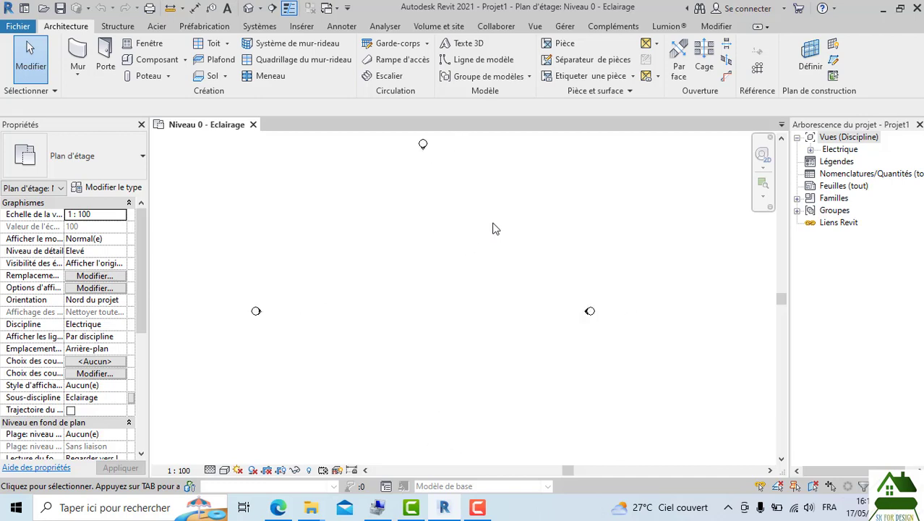
click(533, 28)
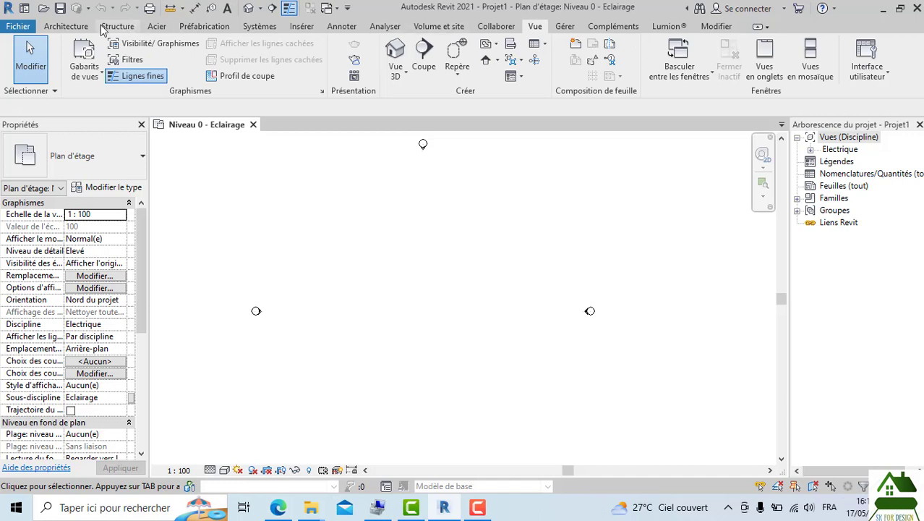
click(308, 32)
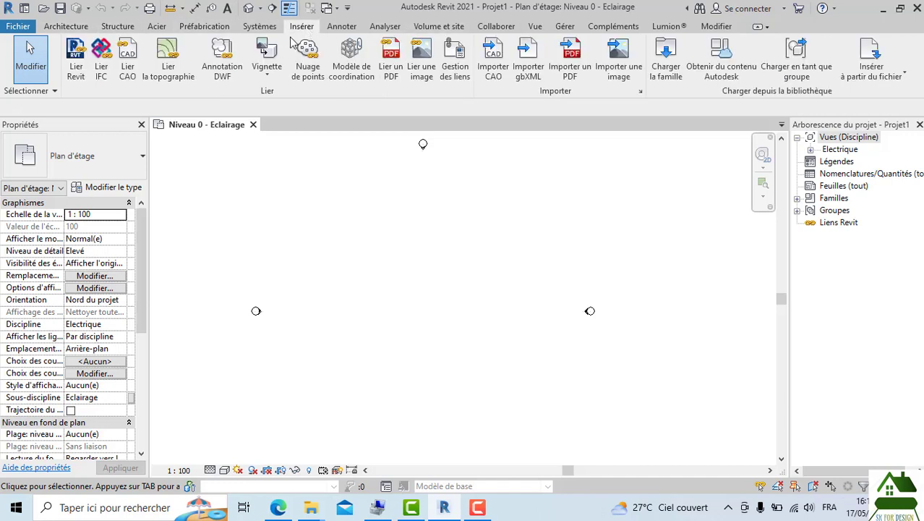
click(88, 64)
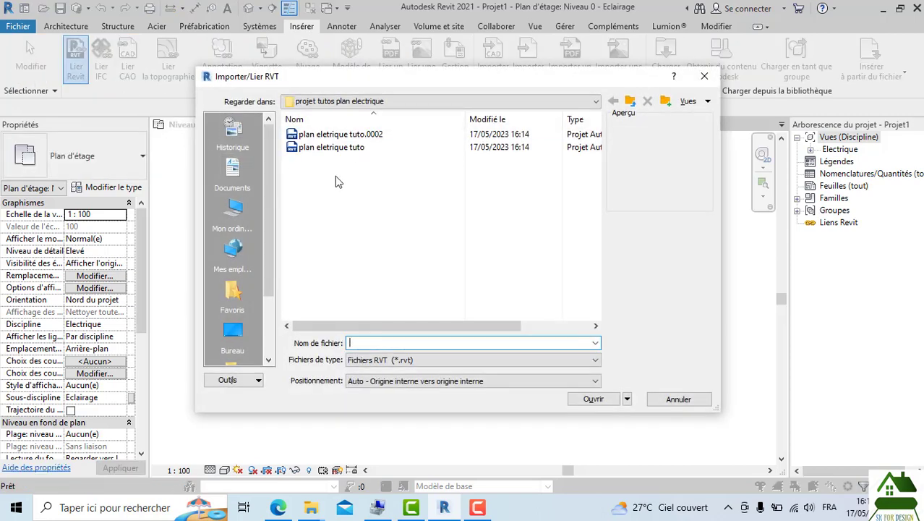
click(333, 148)
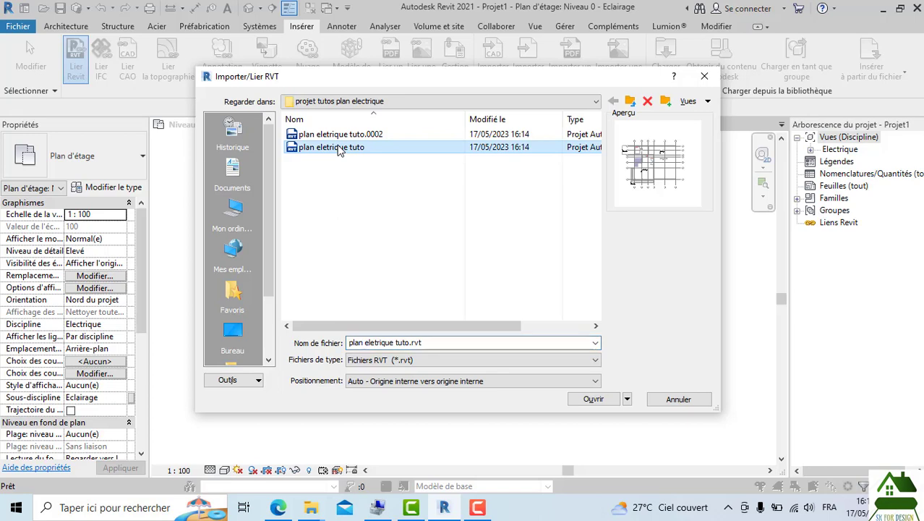
click(598, 402)
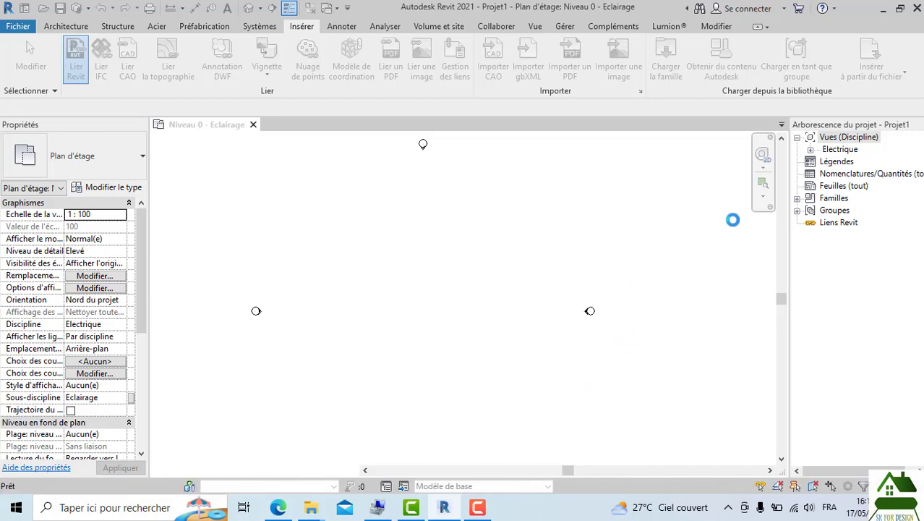
Step: Inspect the linked plan in the view and expand Electrique, Eclairage and Plans d'étage in the project views
scroll(551, 251, up, 4)
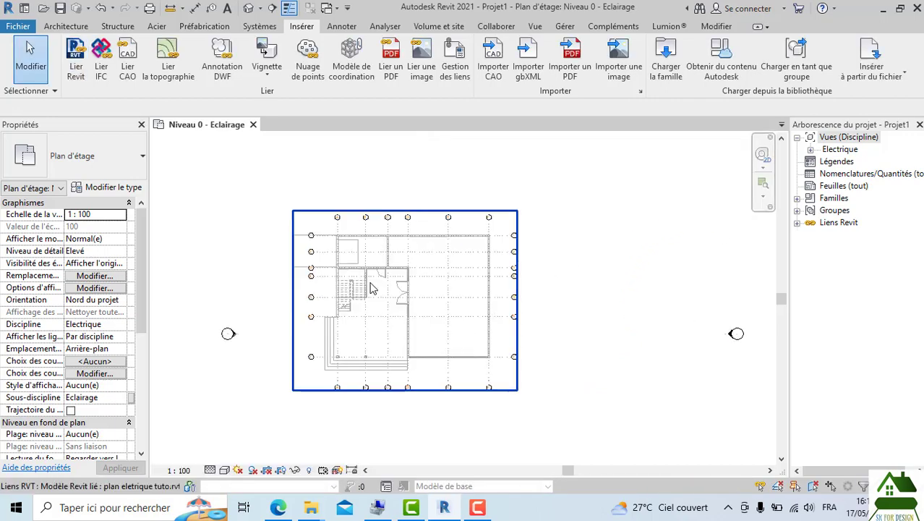
scroll(551, 252, down, 2)
scroll(520, 275, up, 1)
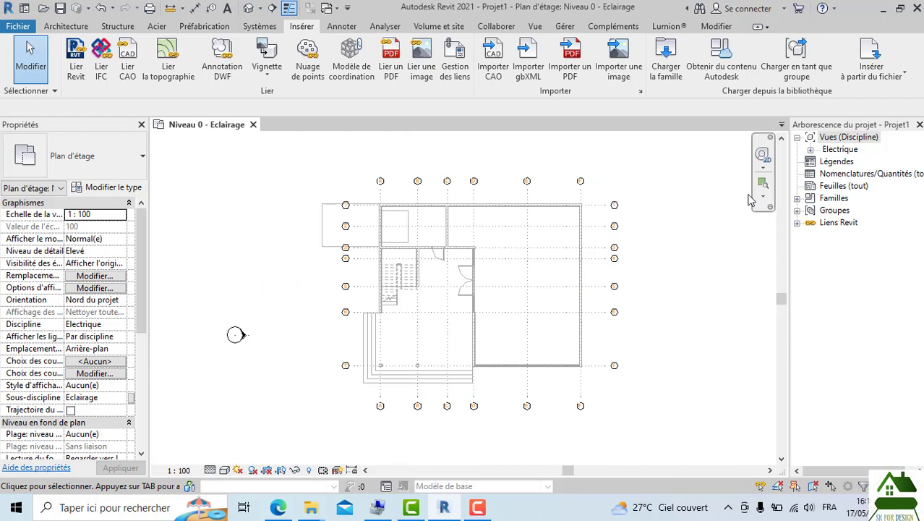
click(810, 150)
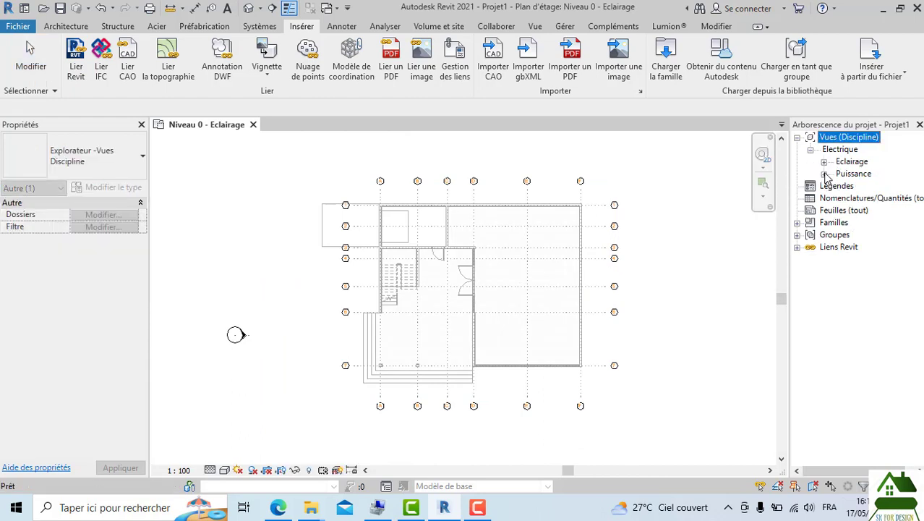
click(824, 162)
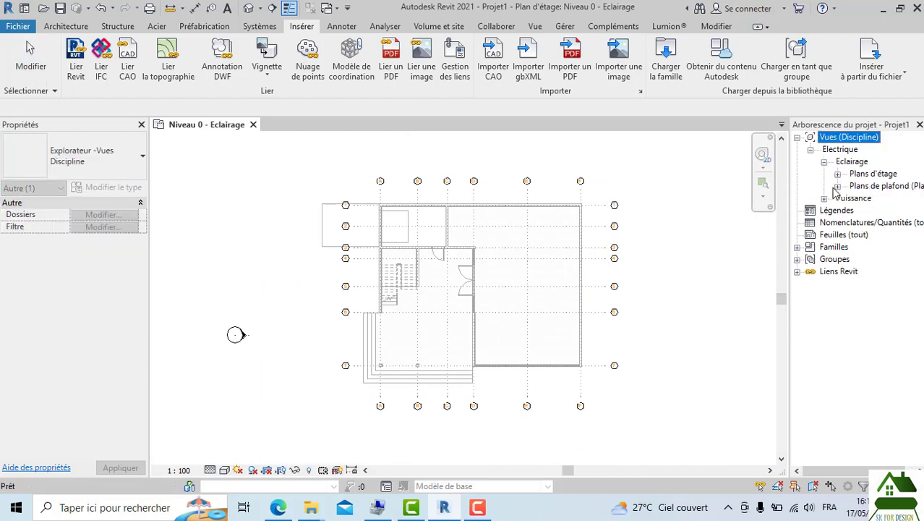
click(838, 174)
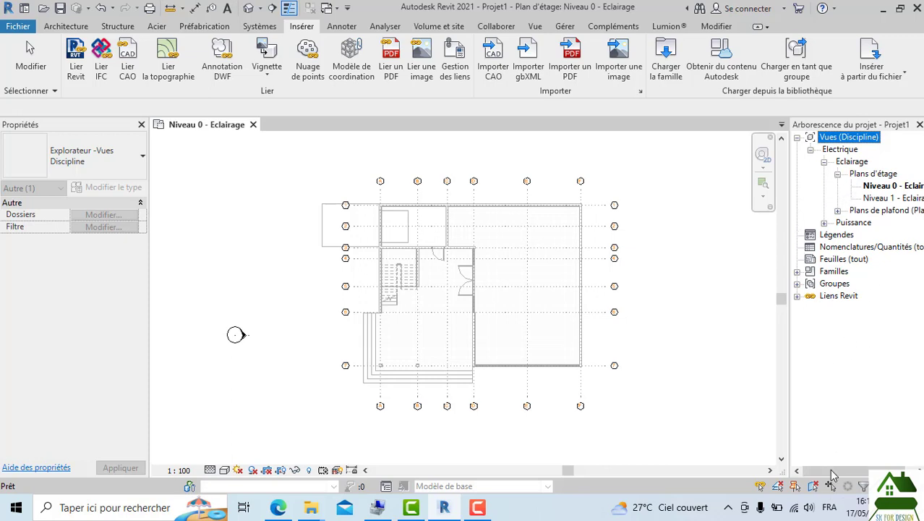
Step: Expand the Puissance discipline and its Plans d'étage in the project views to inspect the power plans
drag(832, 479, 847, 478)
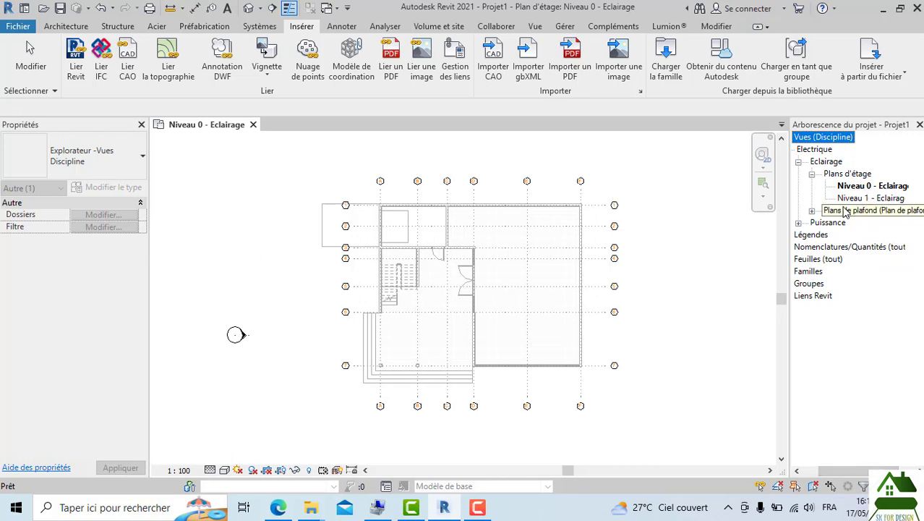
click(799, 223)
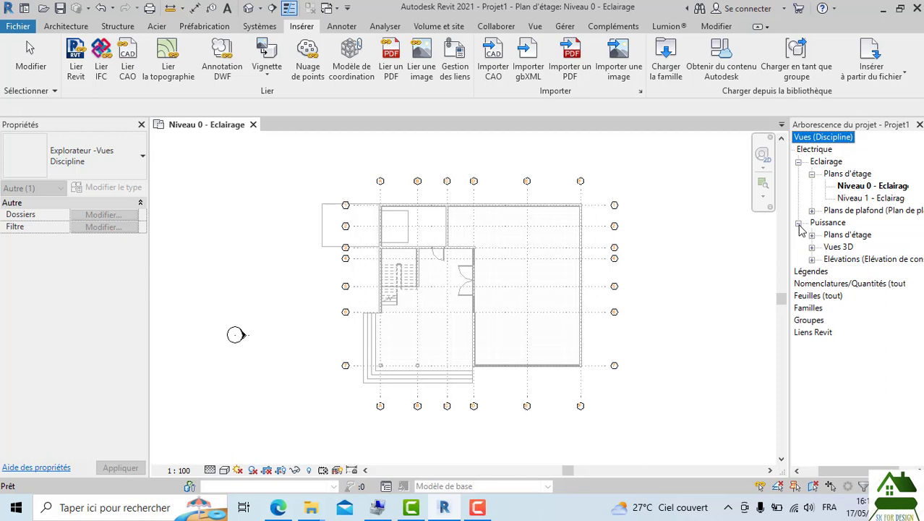
click(812, 235)
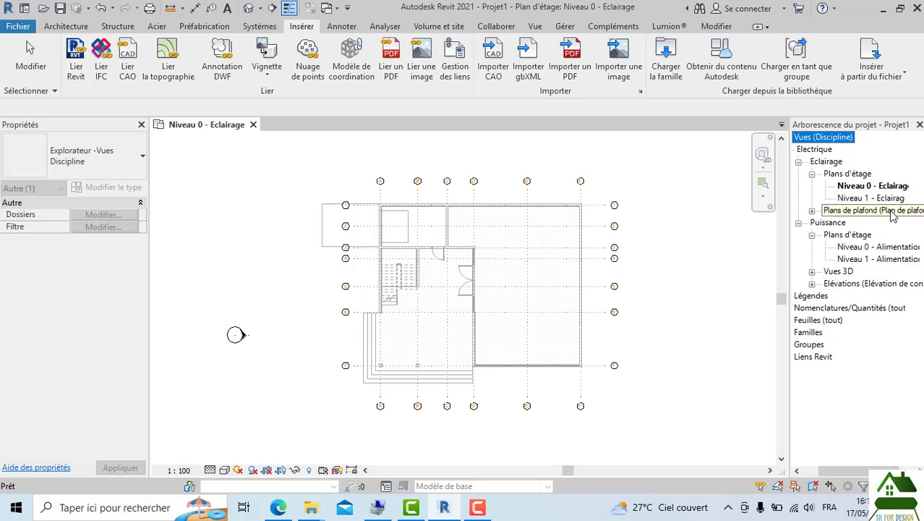
scroll(516, 271, up, 2)
scroll(394, 264, down, 3)
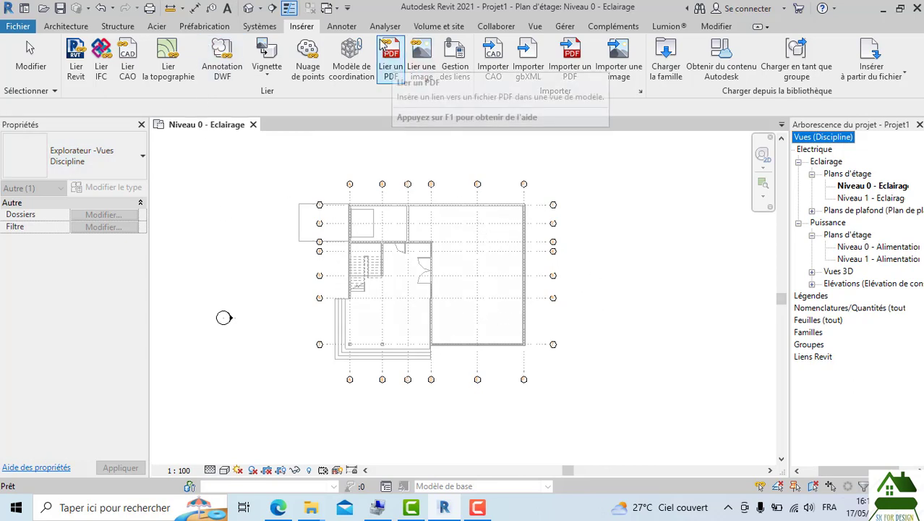
Step: Look through the project management settings and open the Paramètres électriques
click(558, 29)
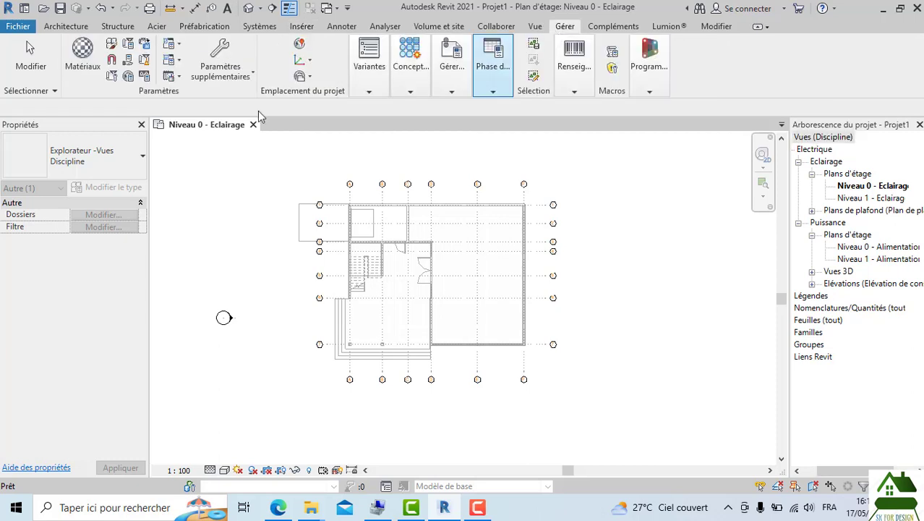
click(228, 78)
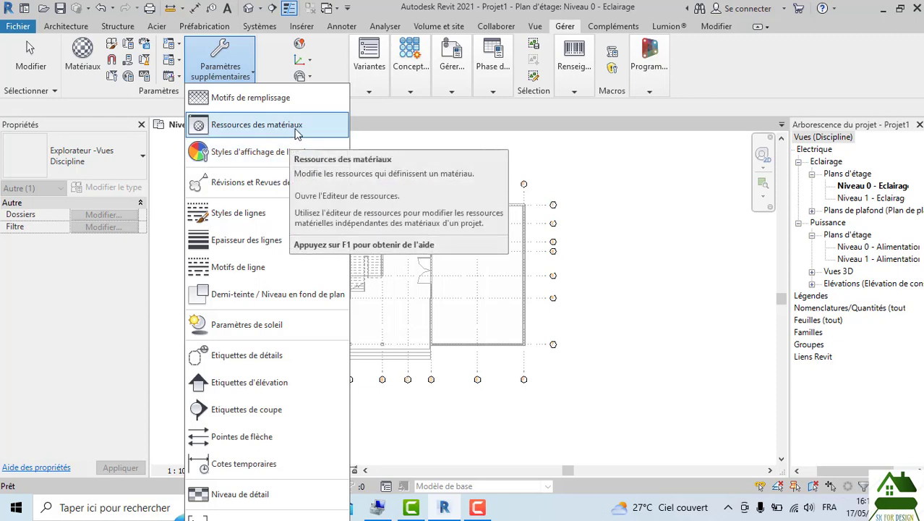
click(178, 45)
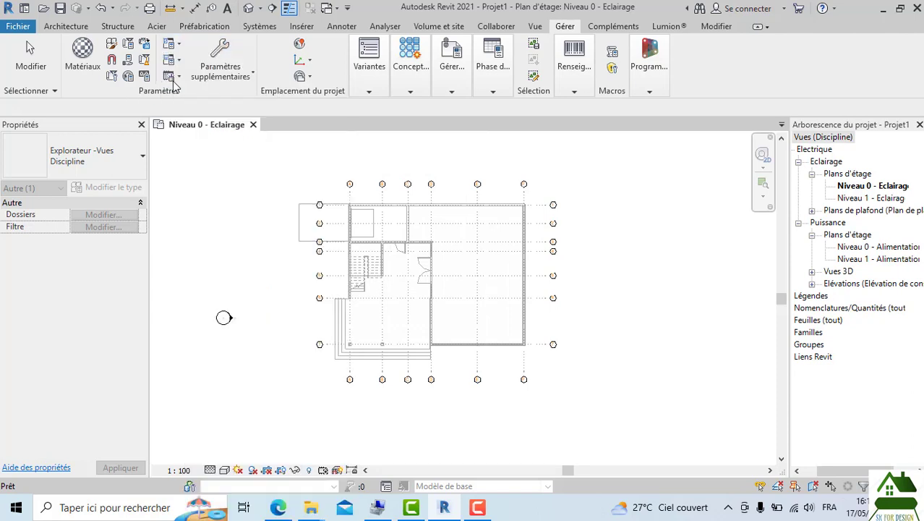
click(175, 77)
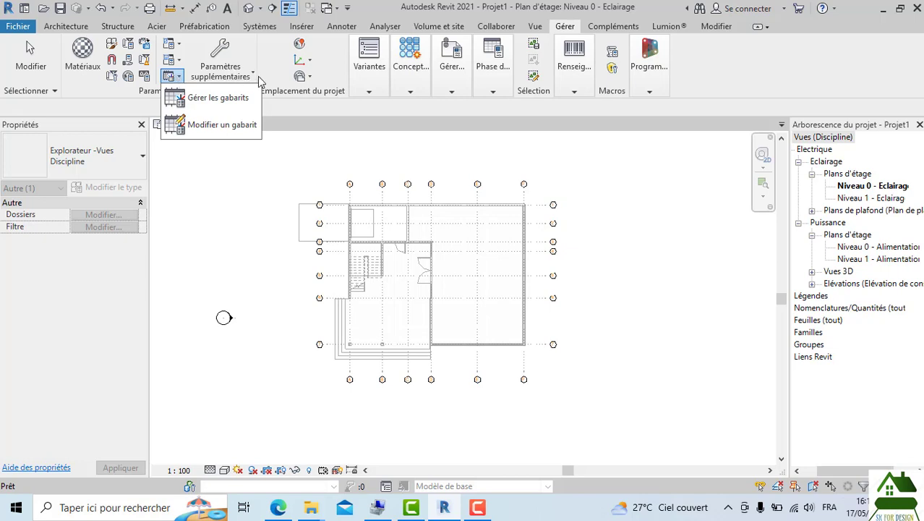
click(180, 58)
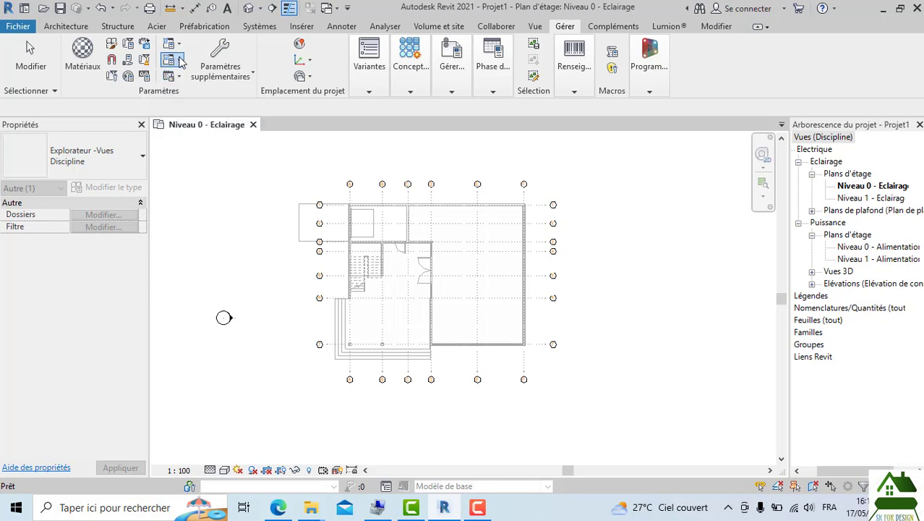
click(178, 60)
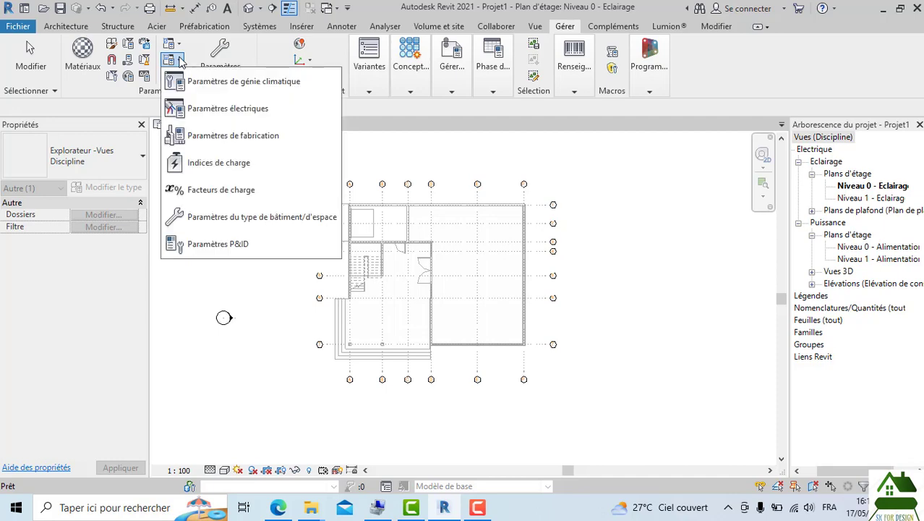
click(228, 108)
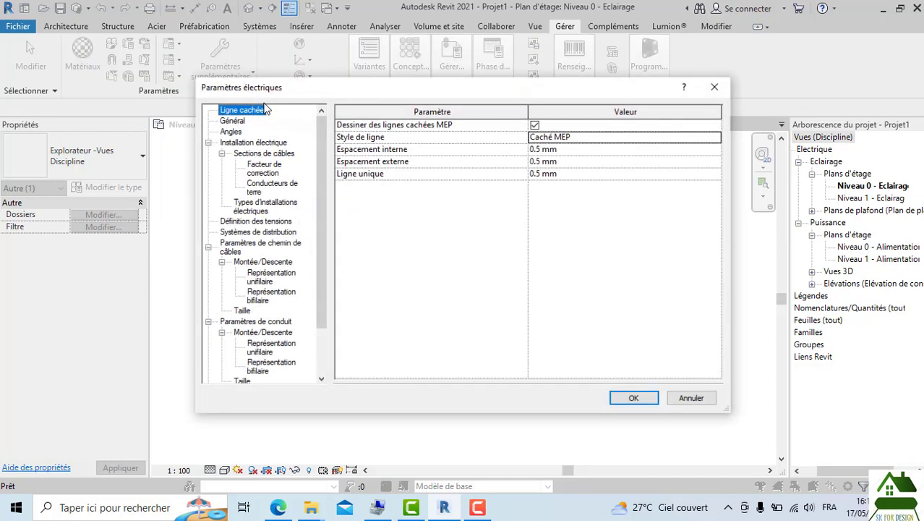
Step: Review the electrical settings from Général and Angles through cable sections, correction factors, earth conductors, installation types and Définition des tensions, then close them
click(230, 122)
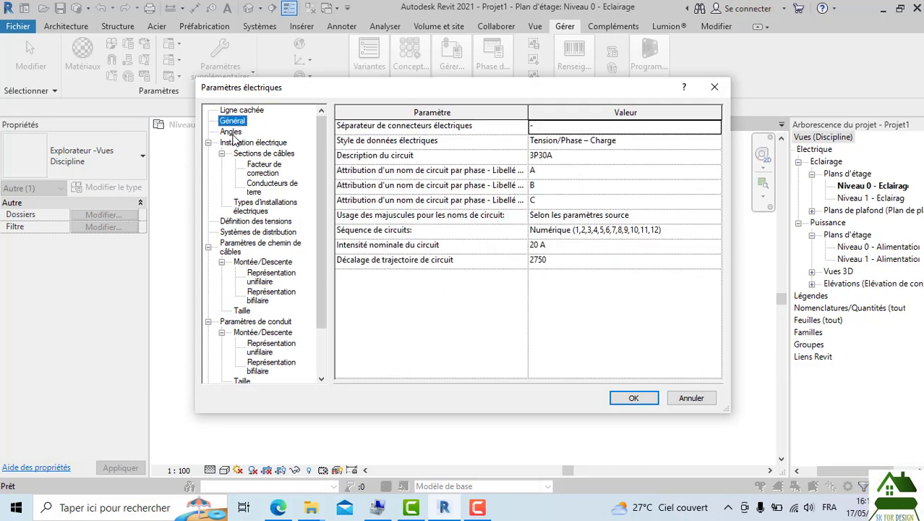
click(232, 132)
click(249, 154)
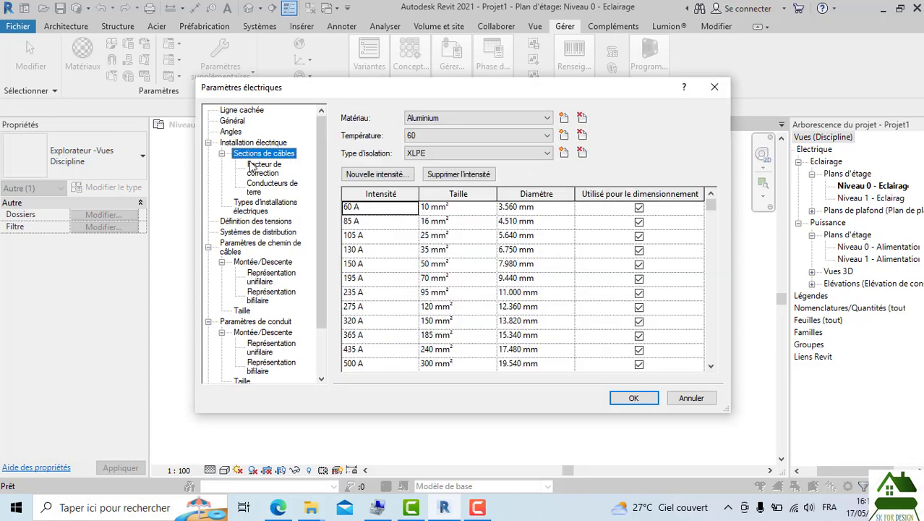
click(258, 175)
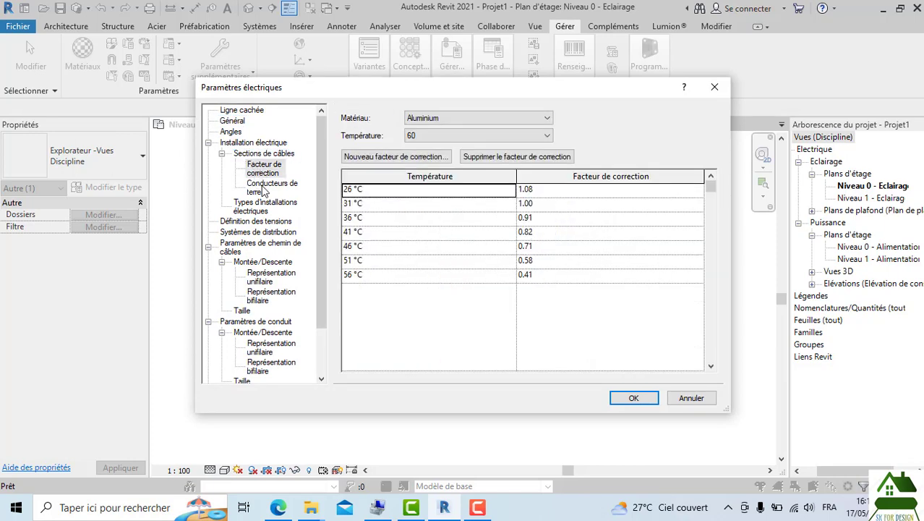
click(262, 190)
click(262, 206)
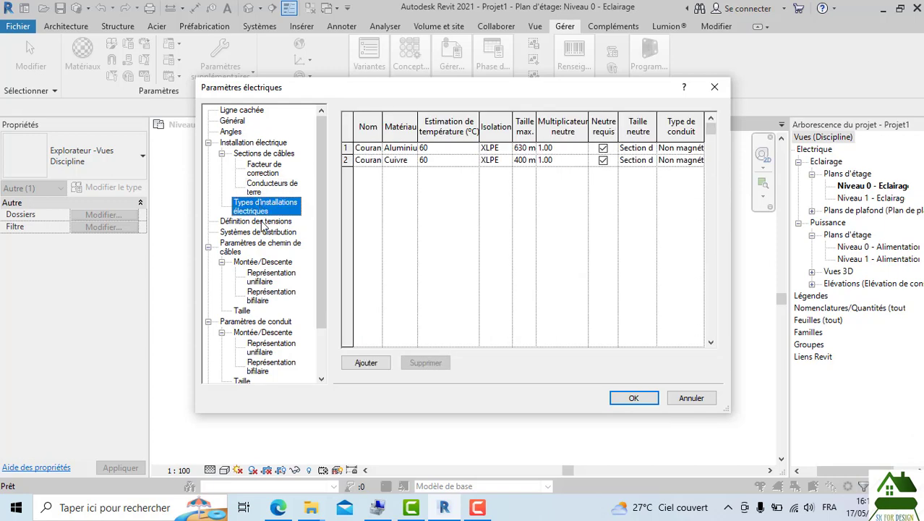
click(262, 221)
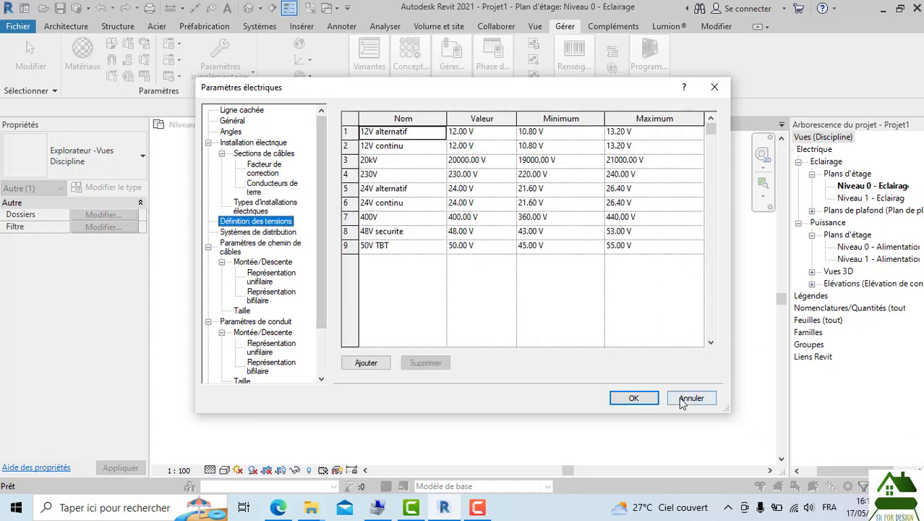
click(631, 398)
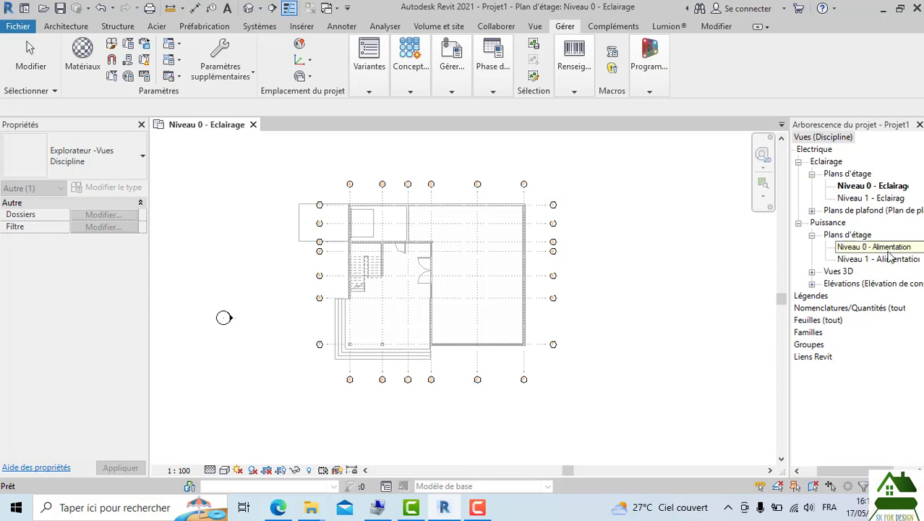
Step: Expand the Puissance elevations and open the Elec - Est elevation view
click(813, 285)
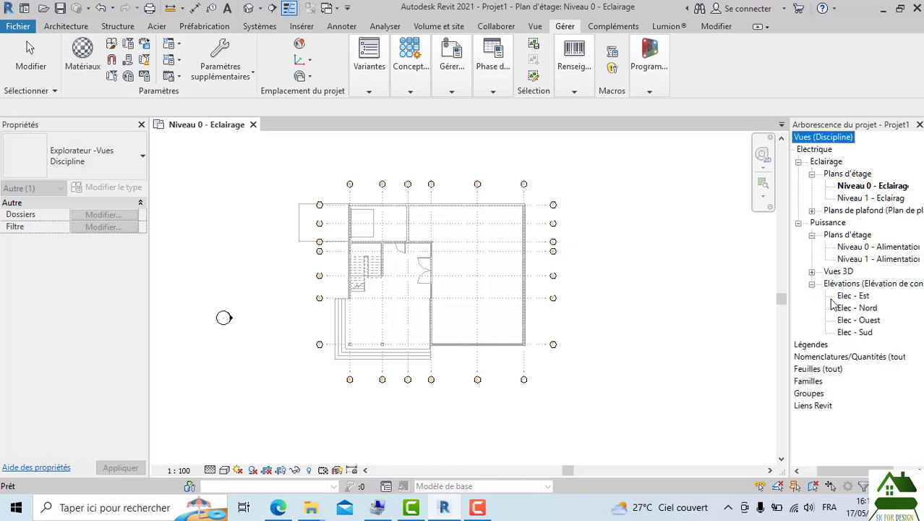
double_click(843, 296)
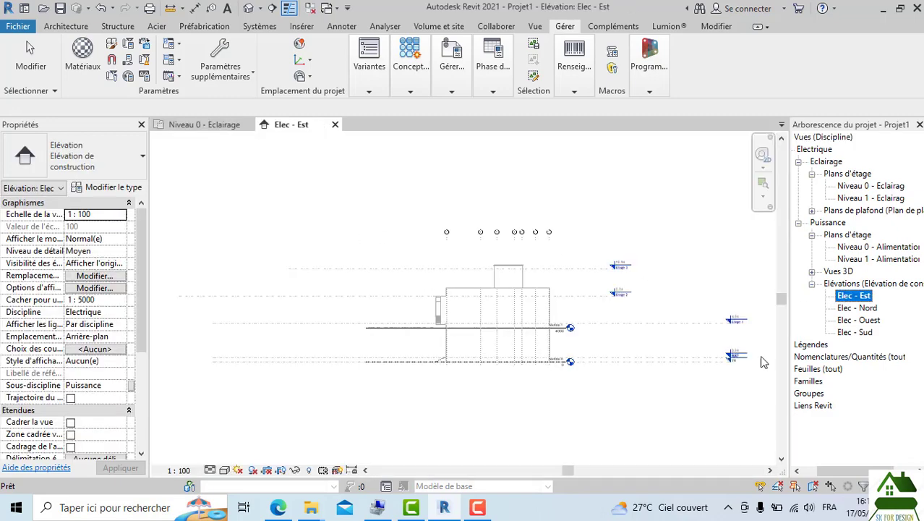
scroll(633, 355, up, 3)
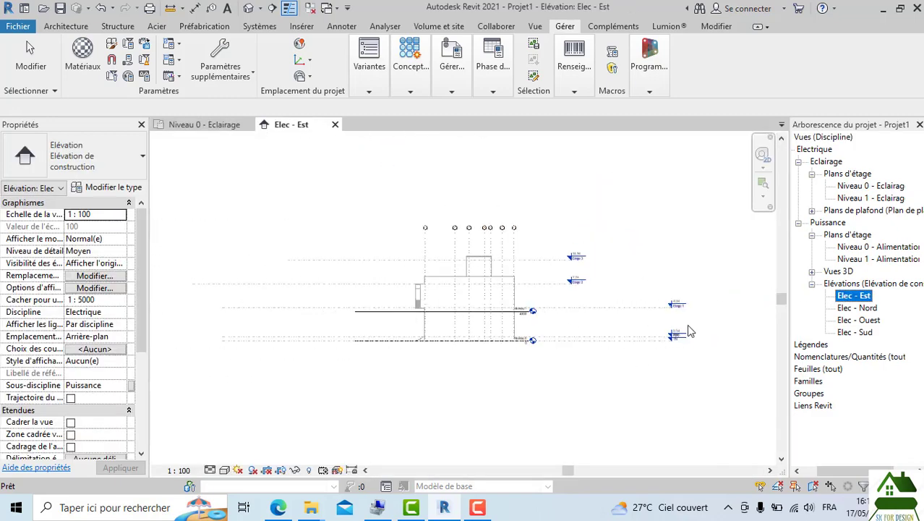
scroll(692, 351, down, 2)
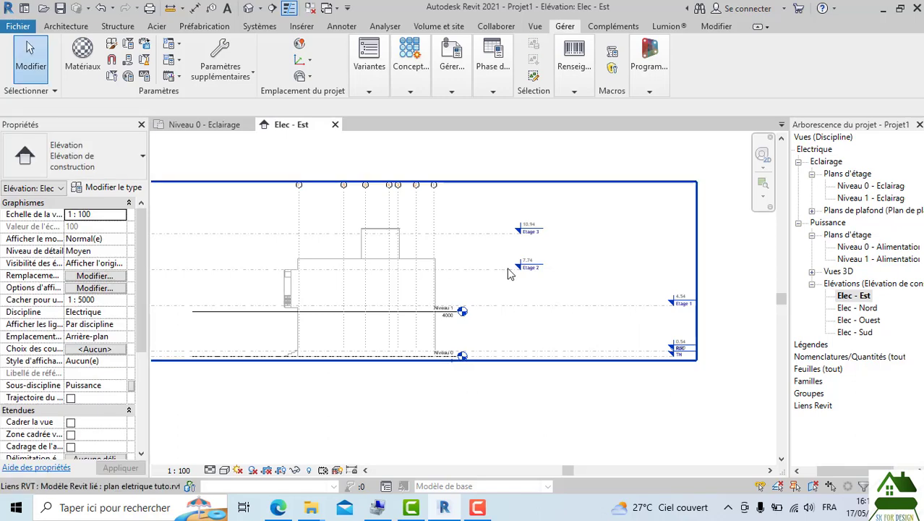
Step: Compare the level lines of the linked plan eletrique tuto.rvt model with the project's own Niveau 1 in the elevation
click(491, 238)
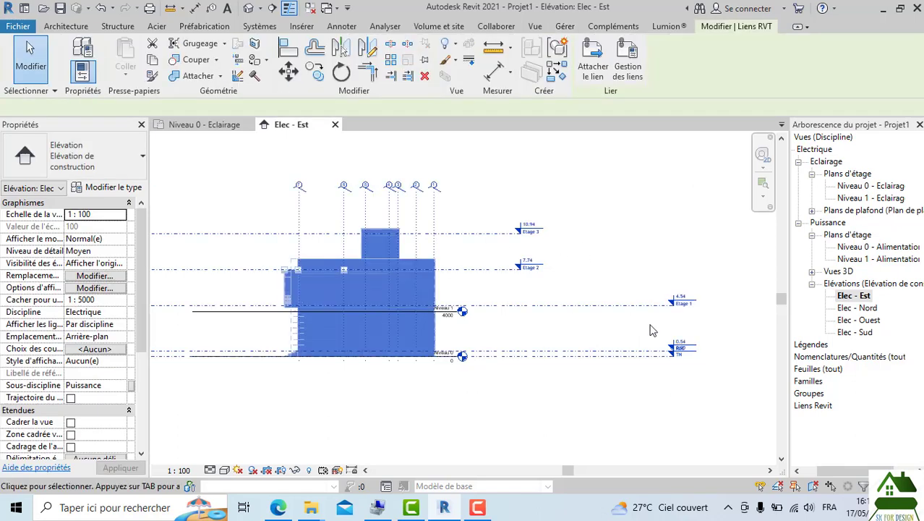
click(647, 402)
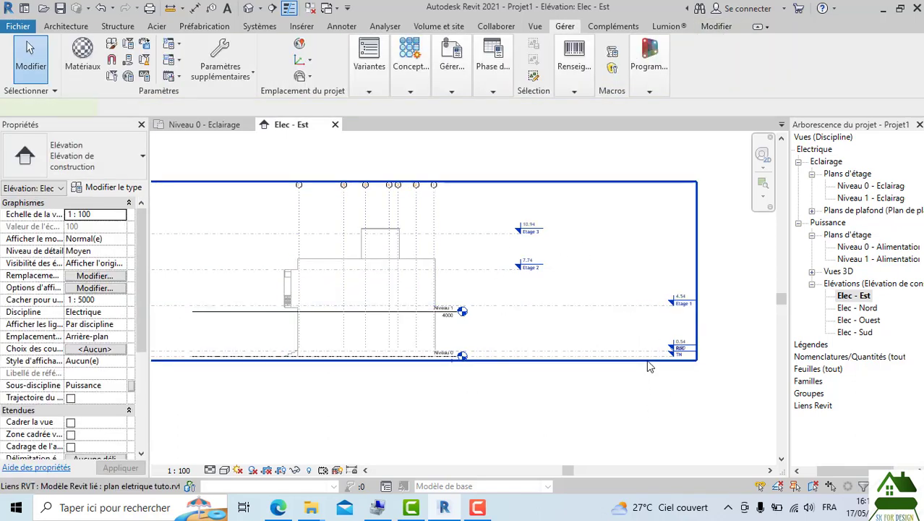
click(649, 367)
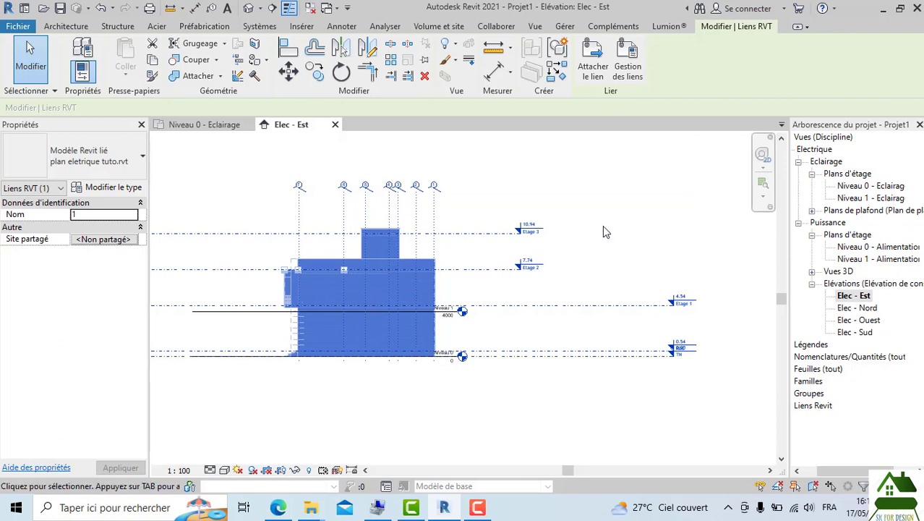
key(Escape)
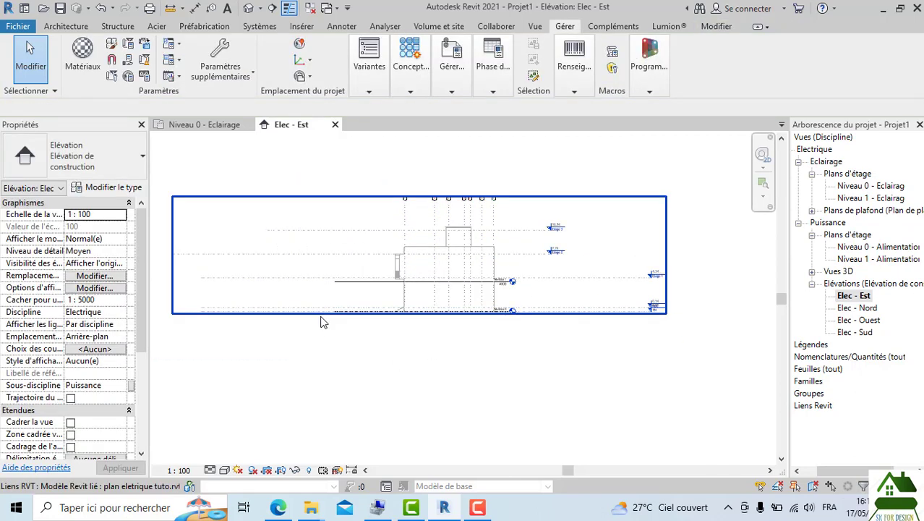
click(342, 285)
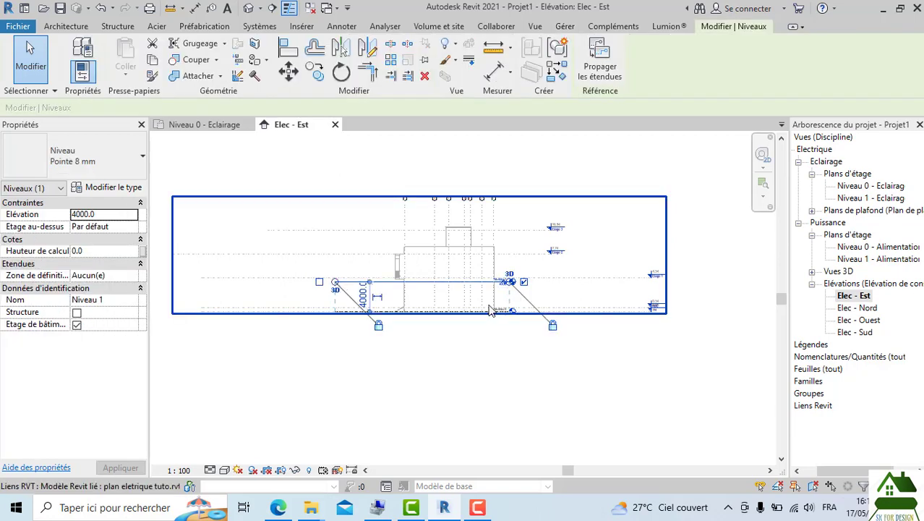
scroll(463, 279, up, 2)
scroll(495, 287, up, 2)
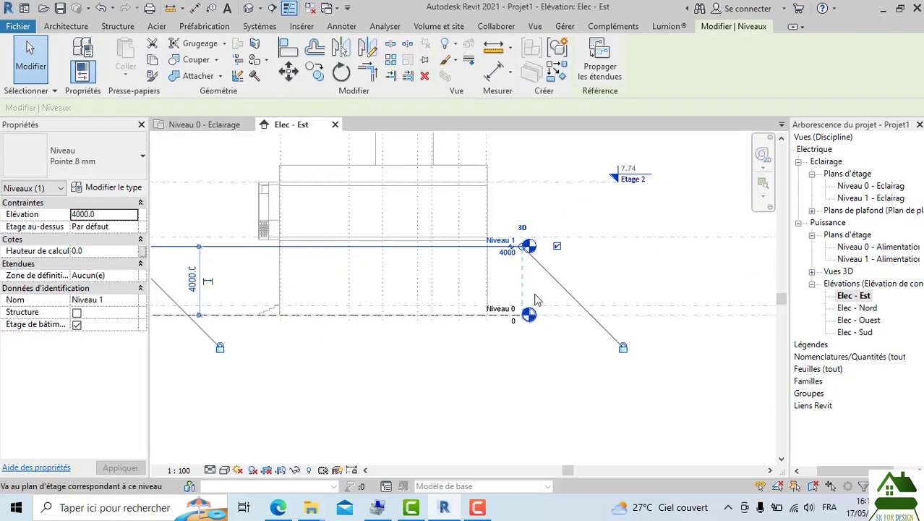
scroll(443, 253, down, 1)
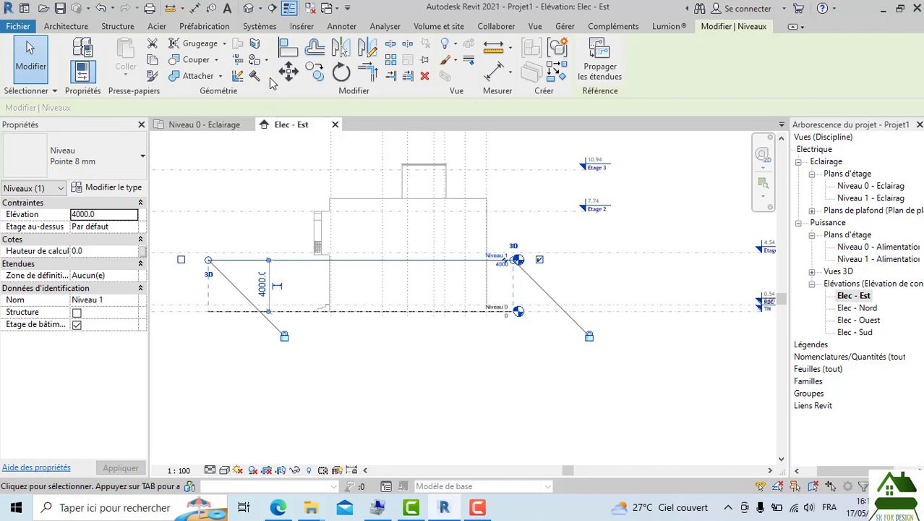
Step: Align the project's Niveau 1 level line with the Etage 1 level of the linked model
click(343, 26)
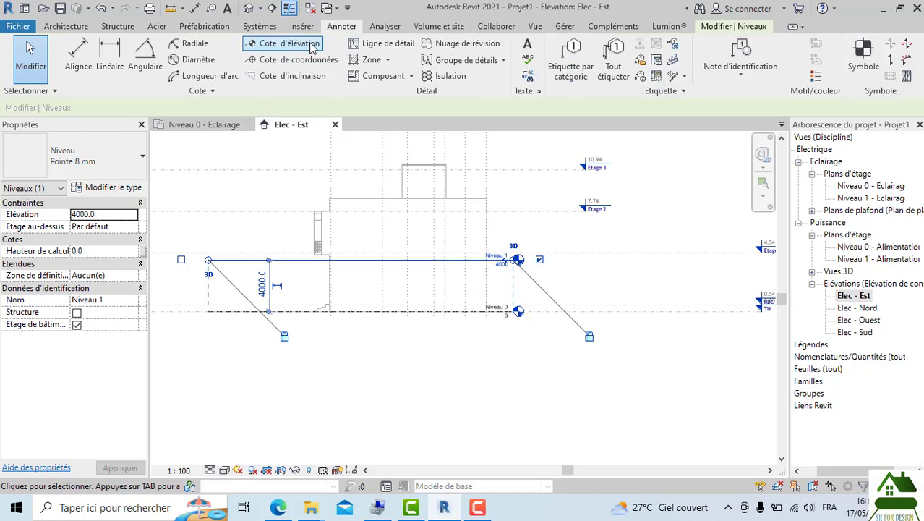
key(Escape)
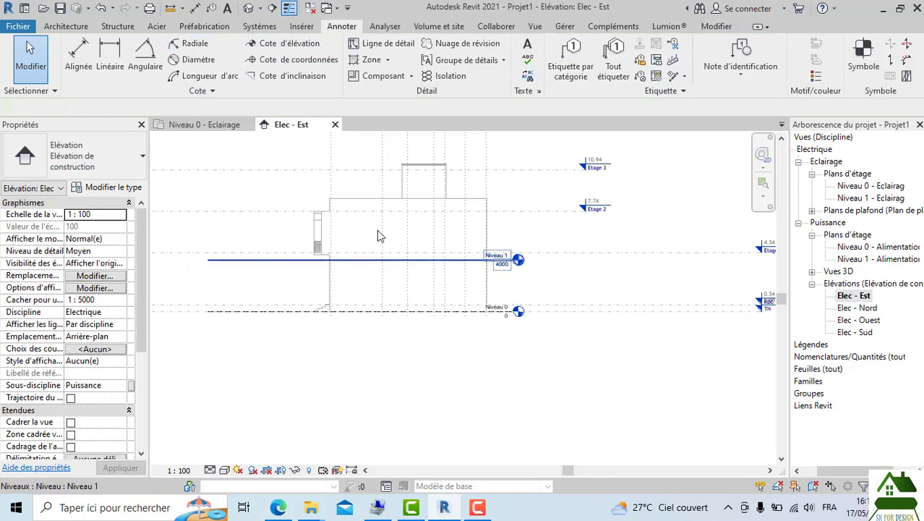
click(372, 260)
click(288, 48)
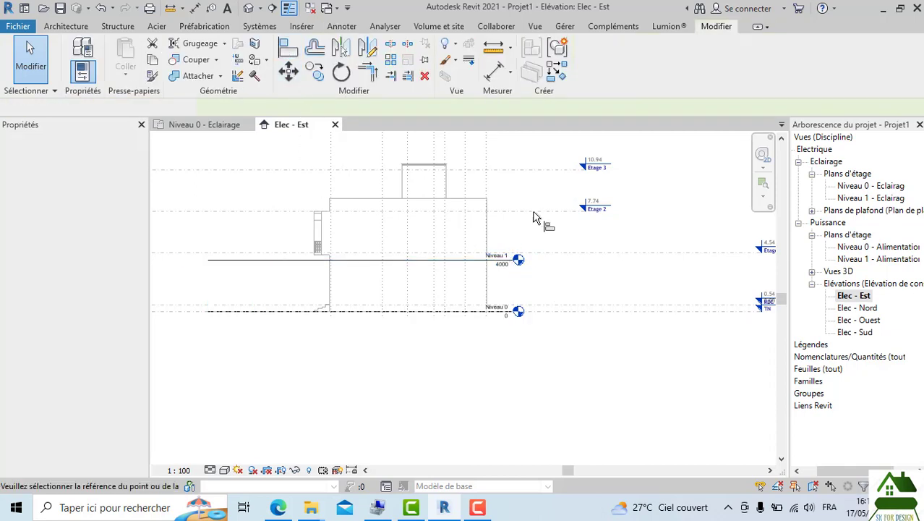
click(478, 269)
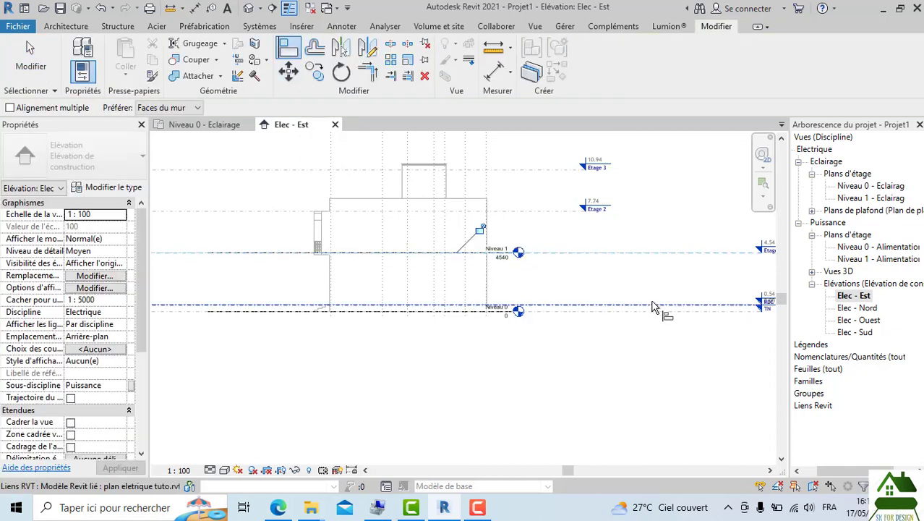
key(Escape)
Step: Extend the Niveau 1 and Niveau 0 level lines on the marker side to just short of the linked model's Etage 1 marker
click(492, 259)
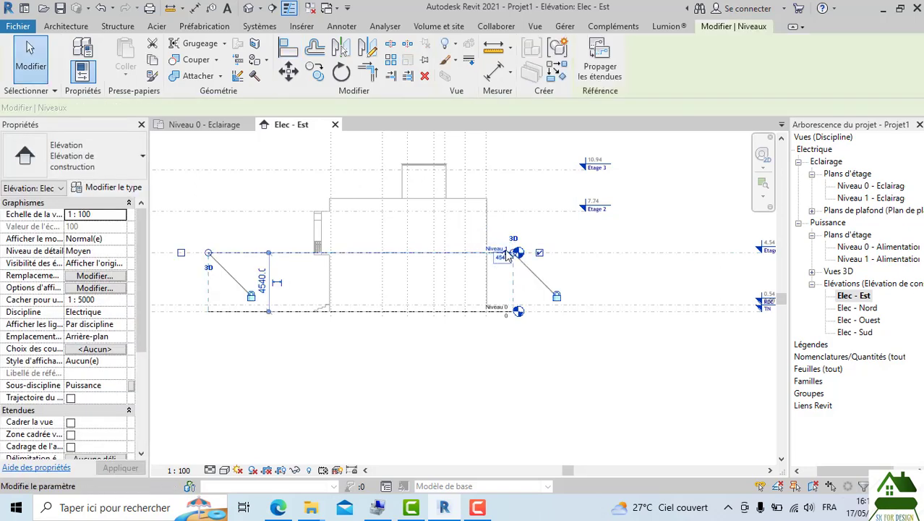
drag(678, 256, 680, 255)
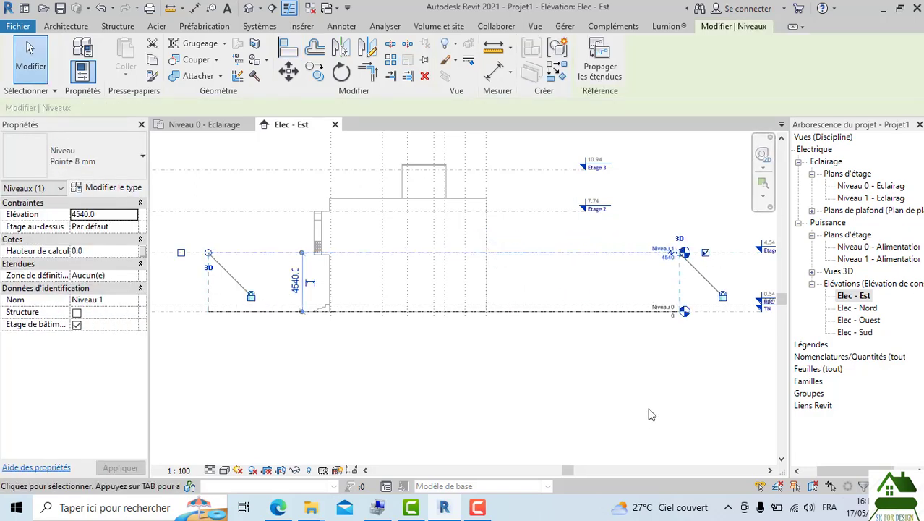
click(650, 412)
scroll(568, 384, down, 2)
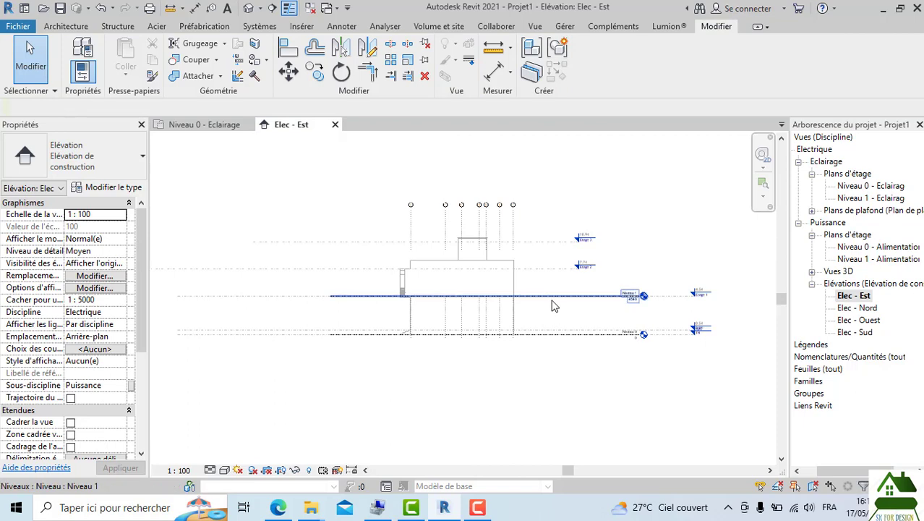
Step: Create project levels with plan views by picking the linked model's Etage 2, Etage 3 and Etage 1 level lines
click(520, 296)
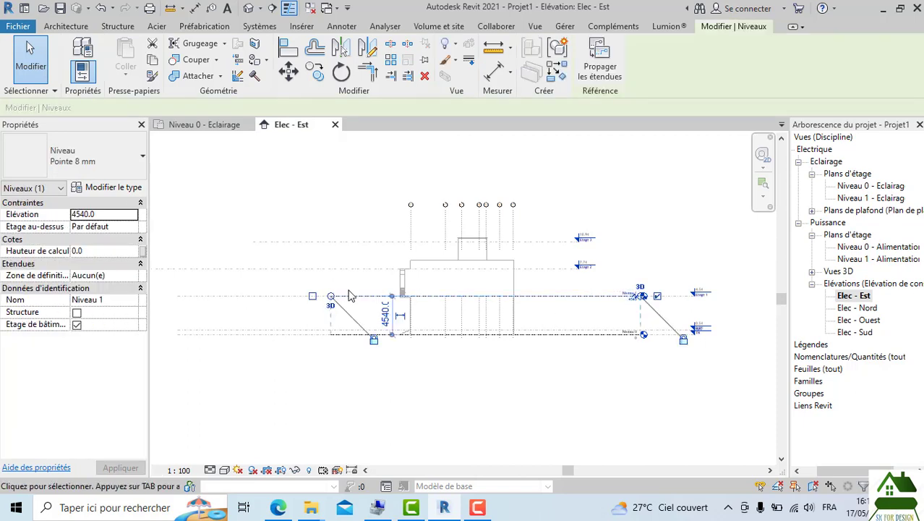
right_click(350, 295)
click(355, 292)
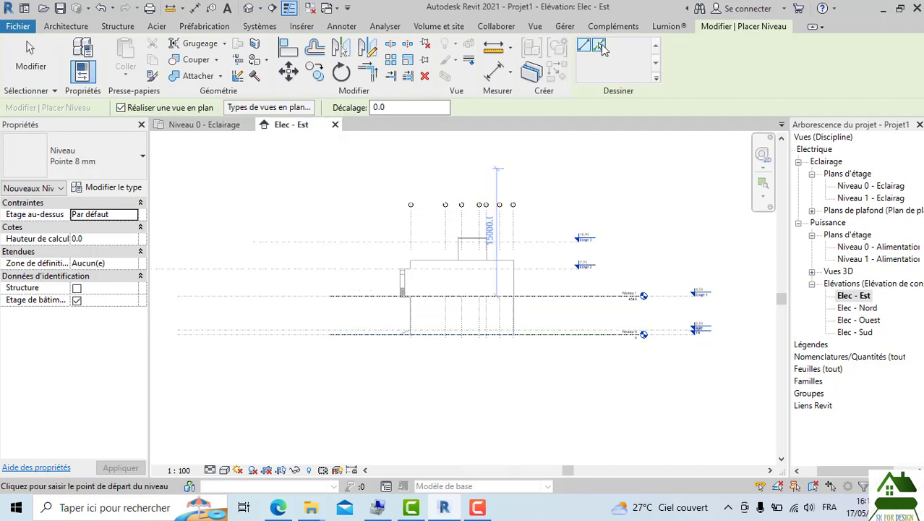
click(599, 46)
click(333, 268)
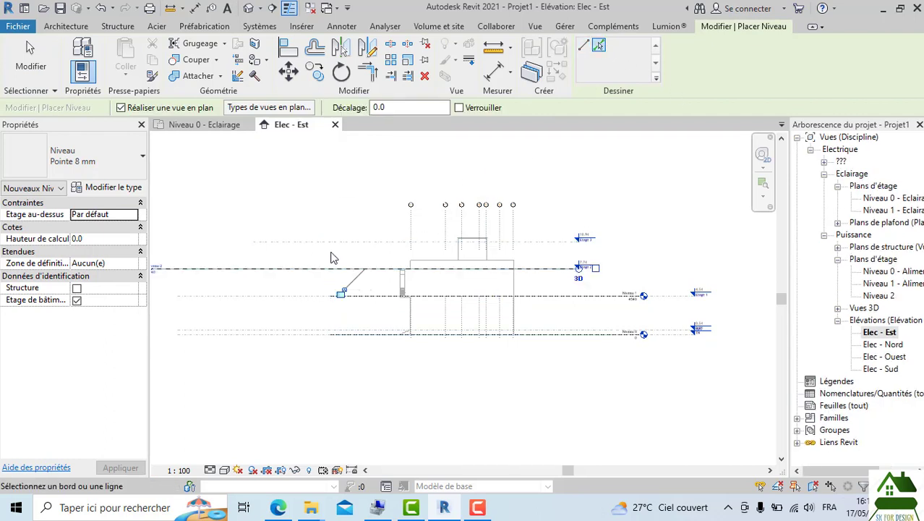
click(332, 243)
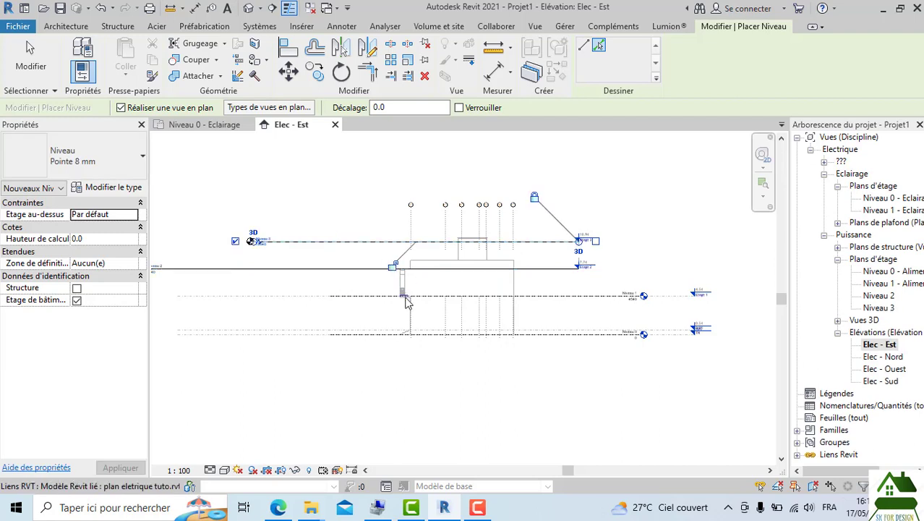
key(Escape)
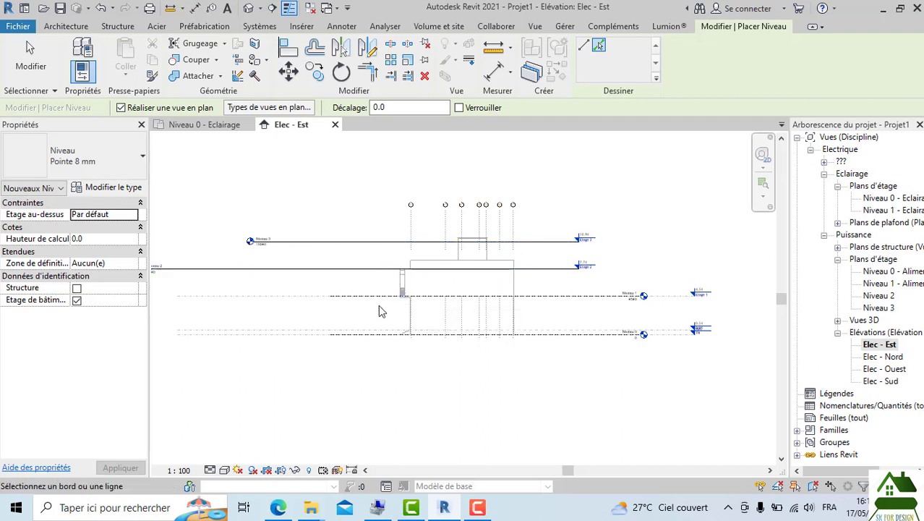
click(379, 303)
scroll(398, 396, down, 1)
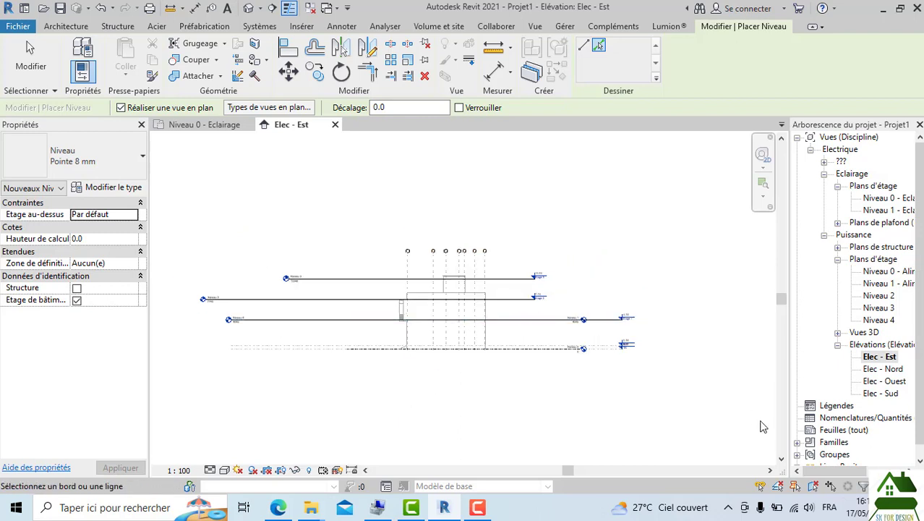
scroll(697, 402, down, 1)
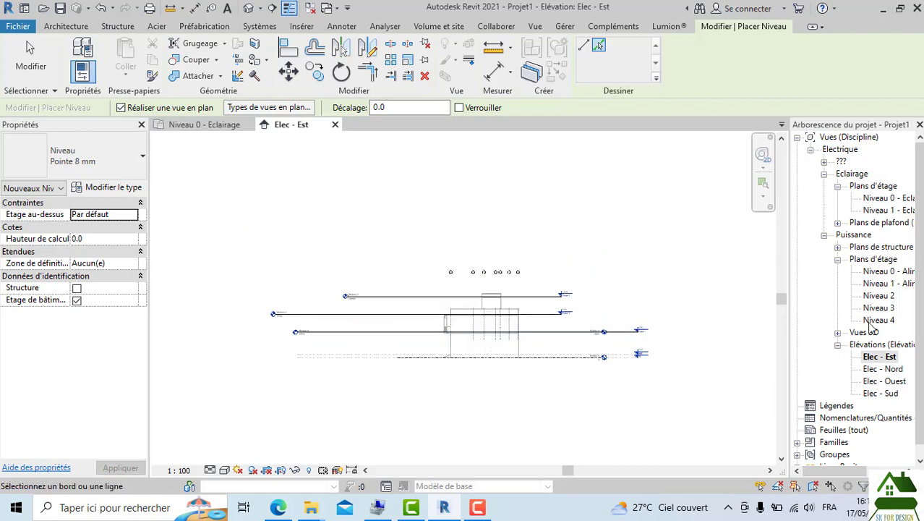
scroll(557, 314, up, 1)
Step: Pick the linked Etage 2 and Etage 3 lines again as levels and extend their ends to line up with the Niveau 0 line's end
click(536, 318)
scroll(539, 318, up, 2)
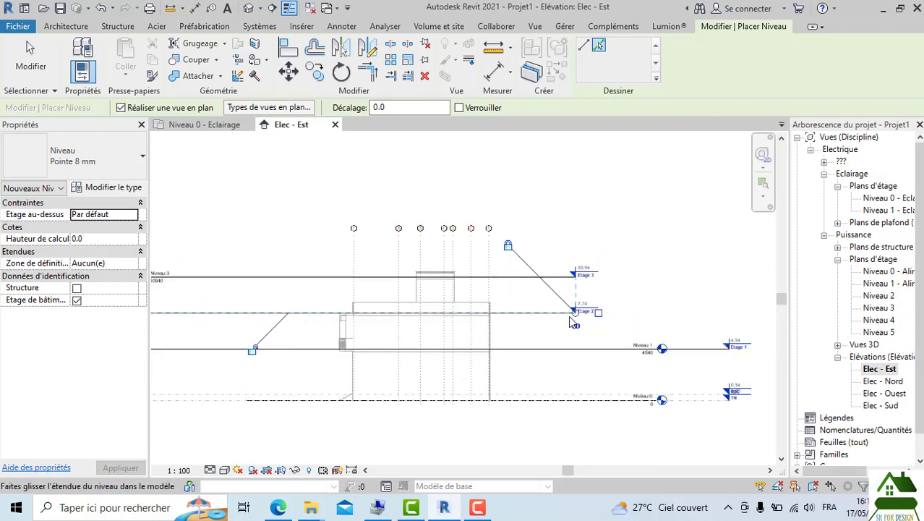
drag(575, 314, 676, 312)
click(676, 313)
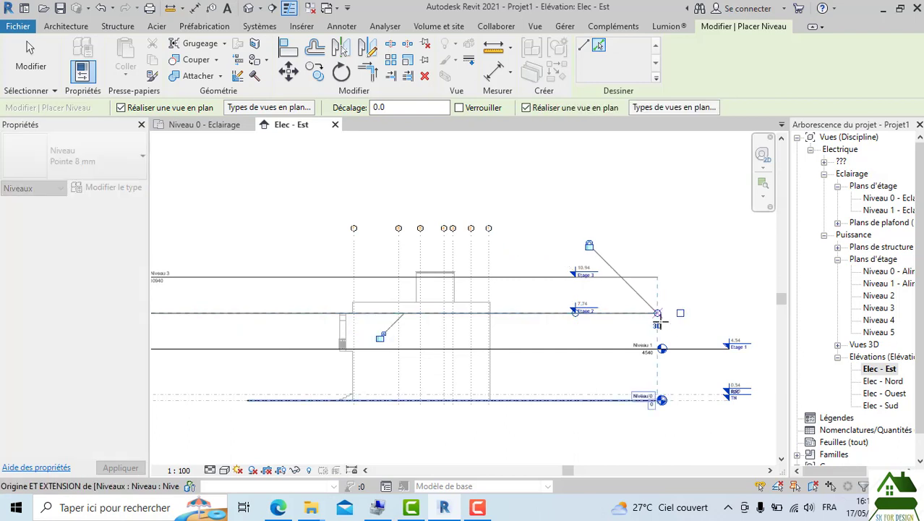
click(512, 275)
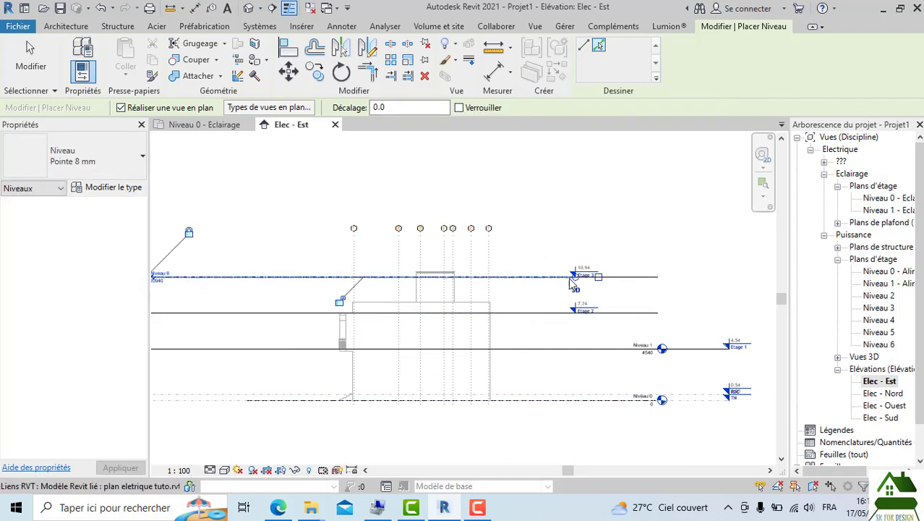
drag(574, 276, 658, 276)
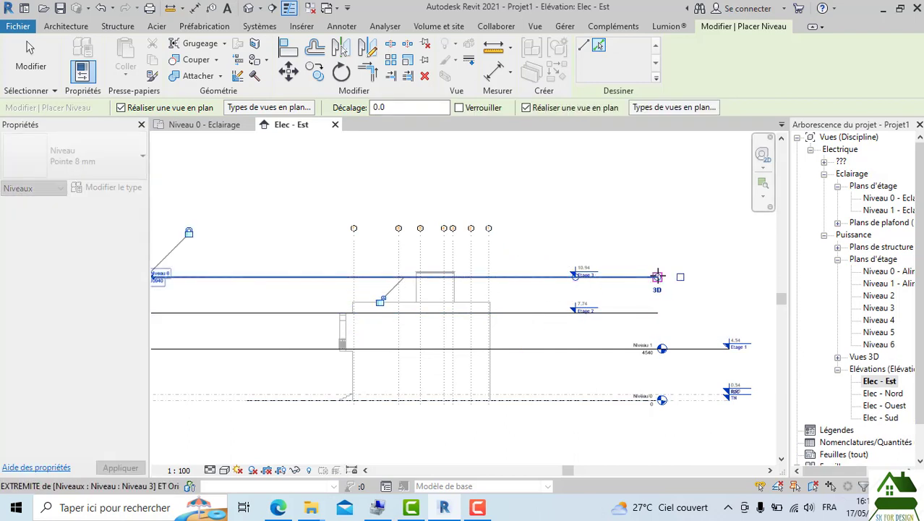
click(657, 276)
Step: Examine the project's level lines against the linked model's levels in the Elec - Est elevation
scroll(679, 309, down, 3)
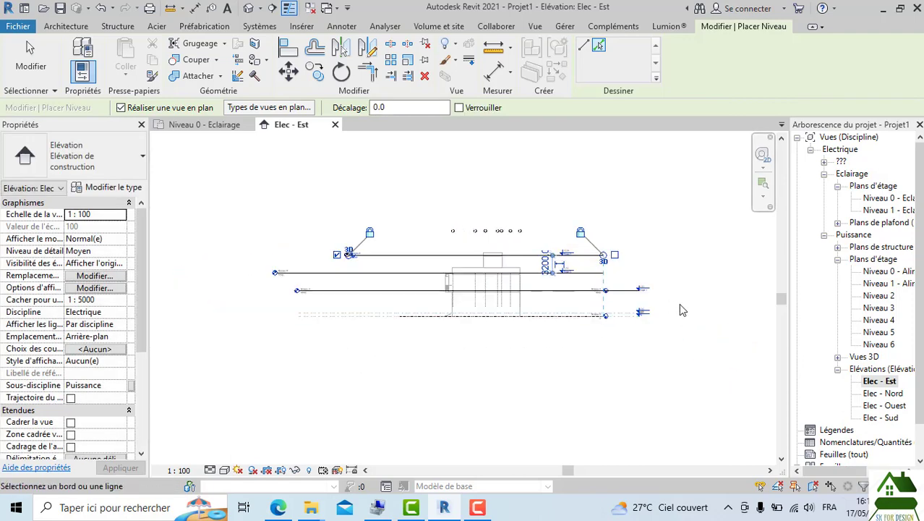
scroll(679, 308, up, 2)
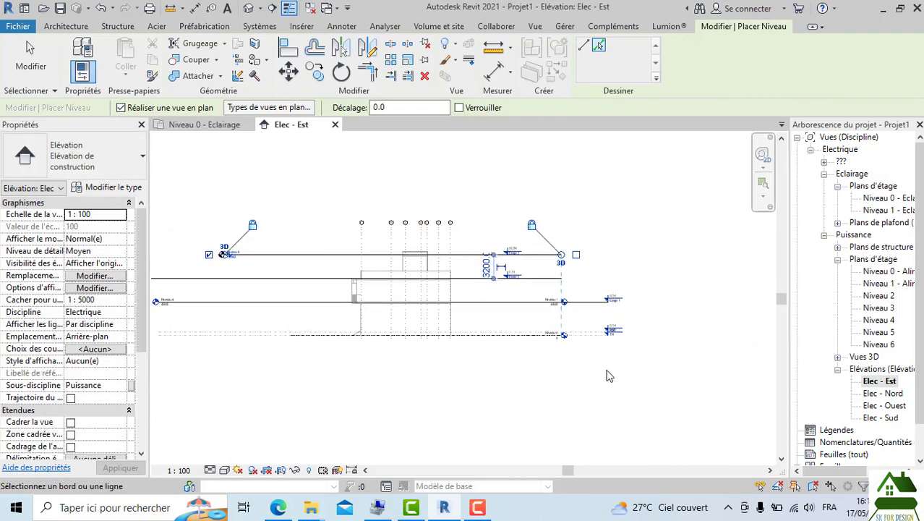
scroll(608, 375, down, 1)
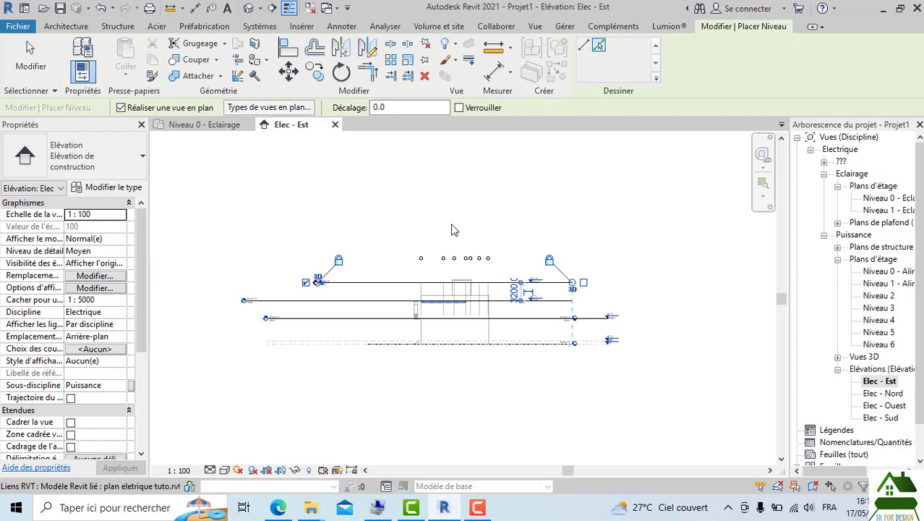
scroll(445, 311, up, 2)
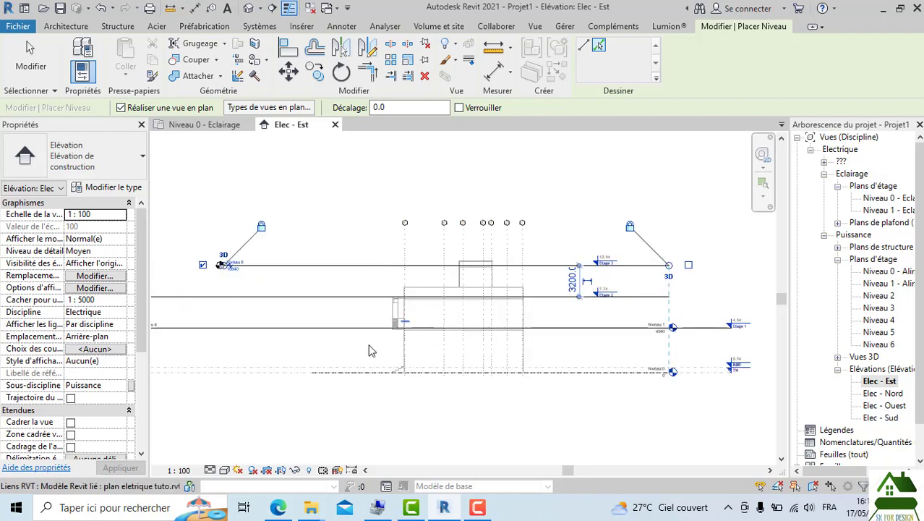
scroll(505, 377, down, 1)
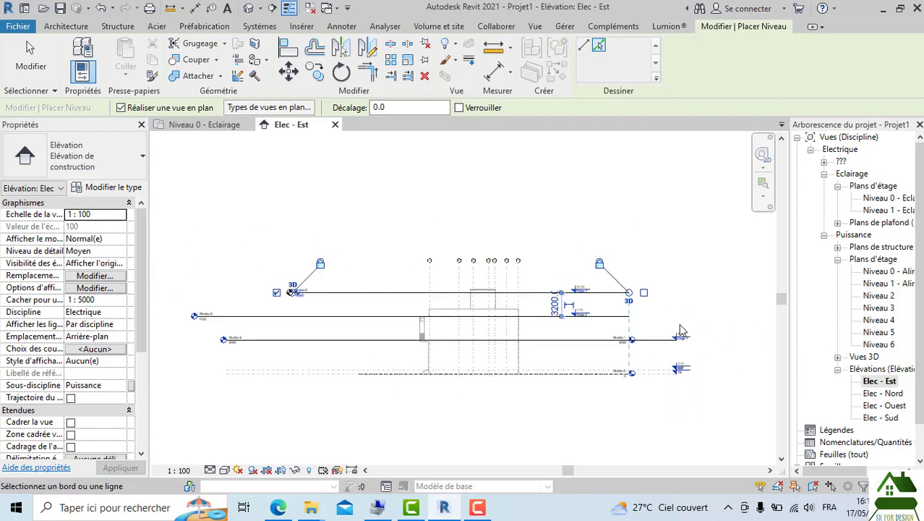
scroll(619, 352, up, 2)
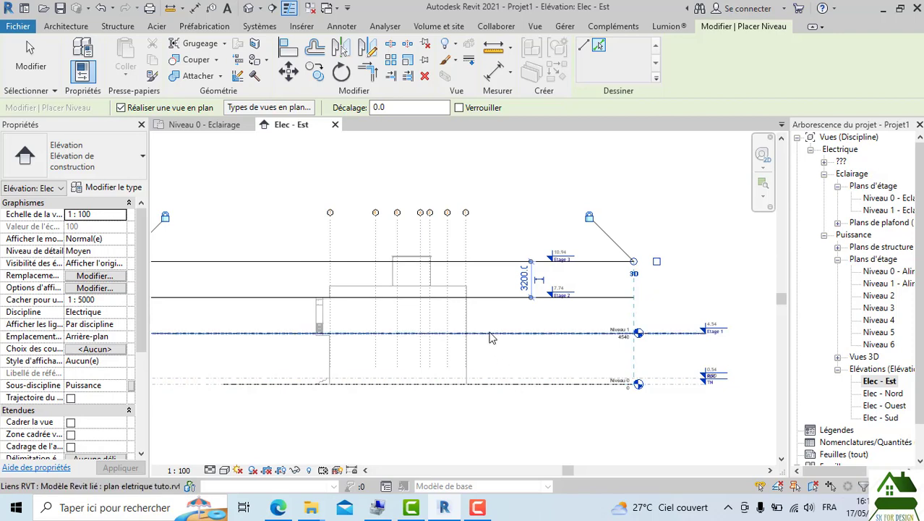
scroll(490, 337, down, 1)
click(901, 203)
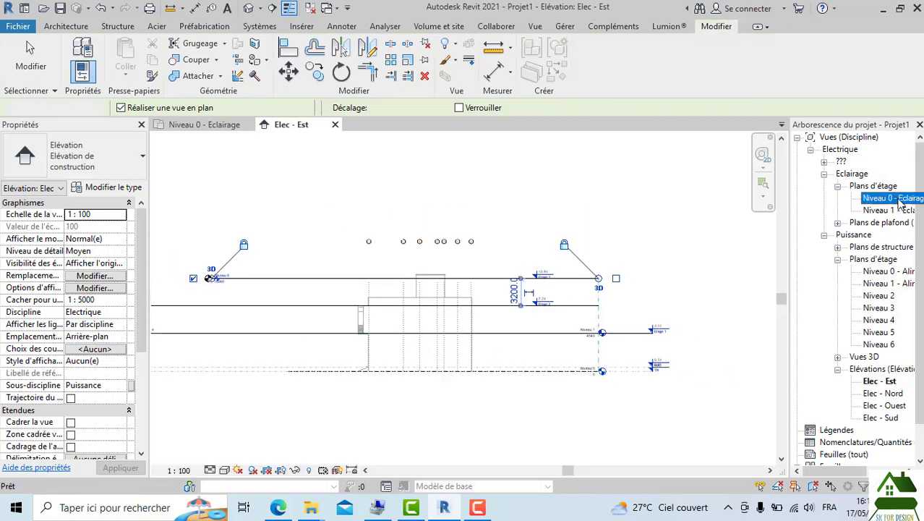
click(901, 199)
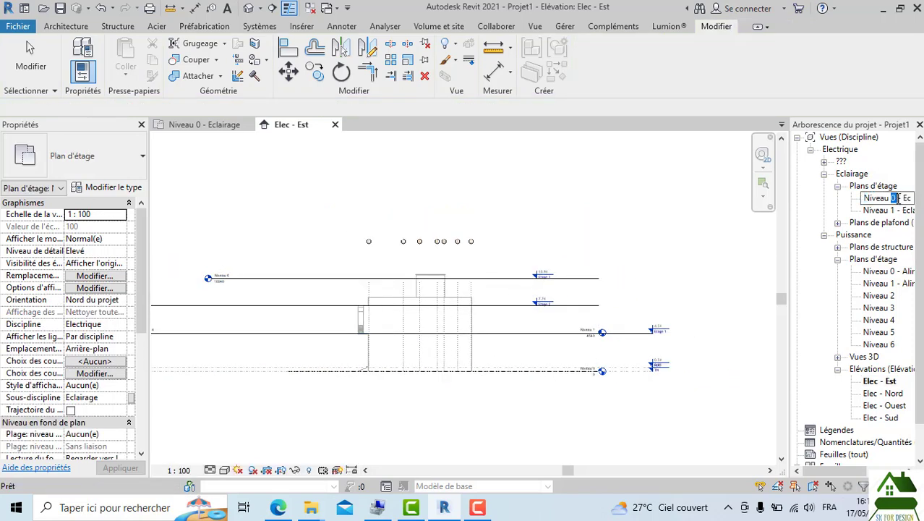
click(854, 207)
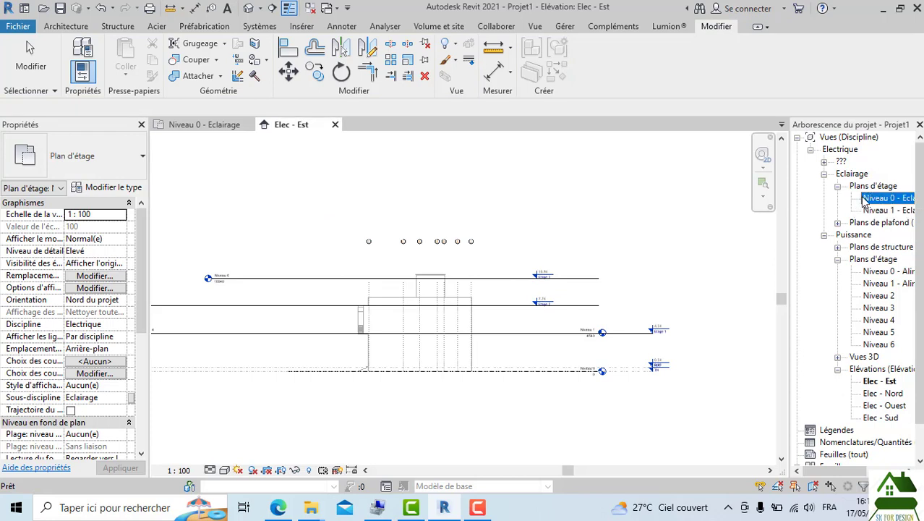
scroll(544, 253, down, 1)
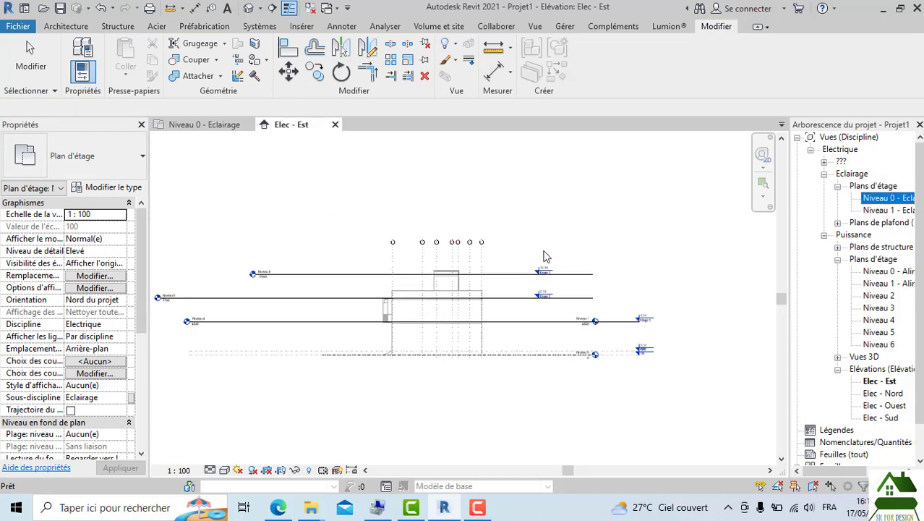
Step: Open the Niveau 0 - Eclairage and Niveau 1 - Eclairage floor plans to examine the linked building's layout on each
drag(852, 470, 877, 469)
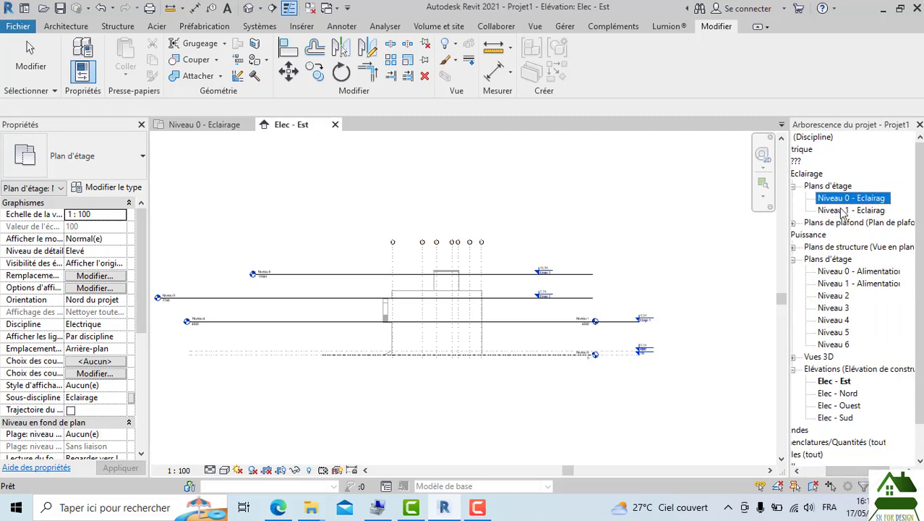
double_click(839, 199)
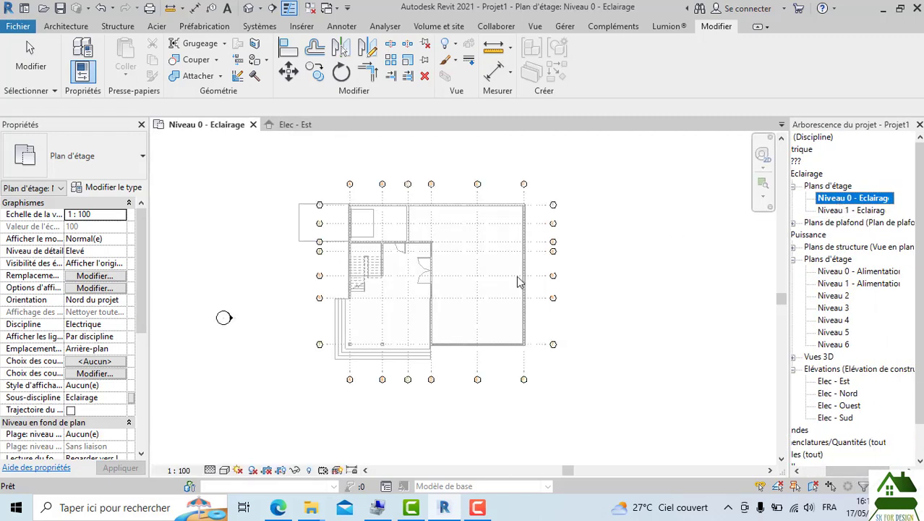
scroll(489, 262, up, 1)
double_click(868, 210)
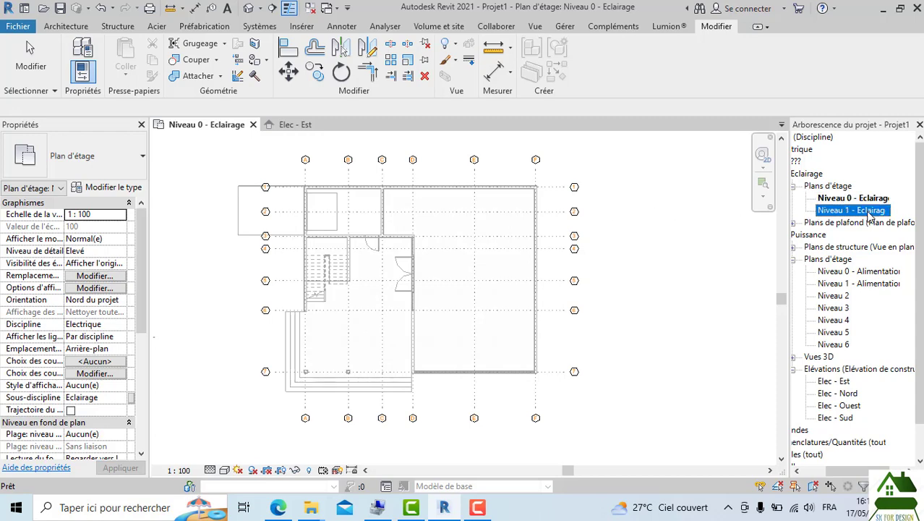
scroll(466, 273, up, 2)
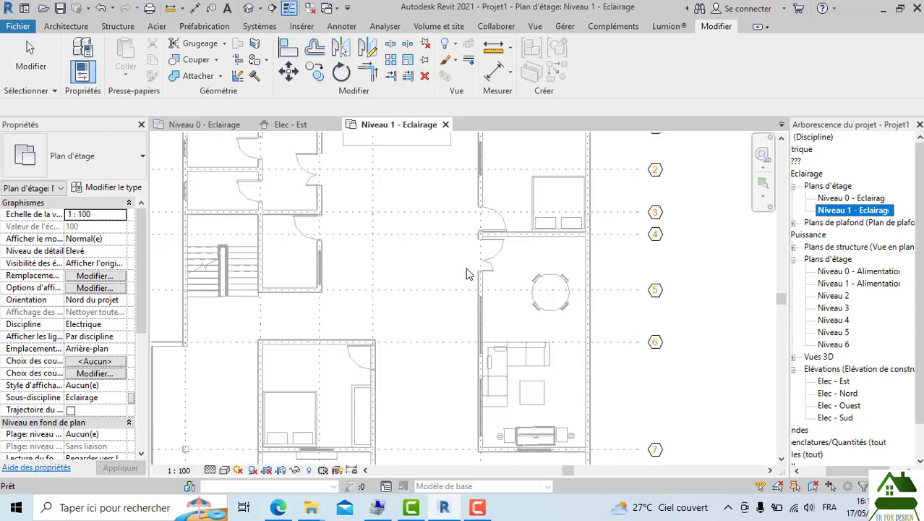
scroll(413, 268, down, 2)
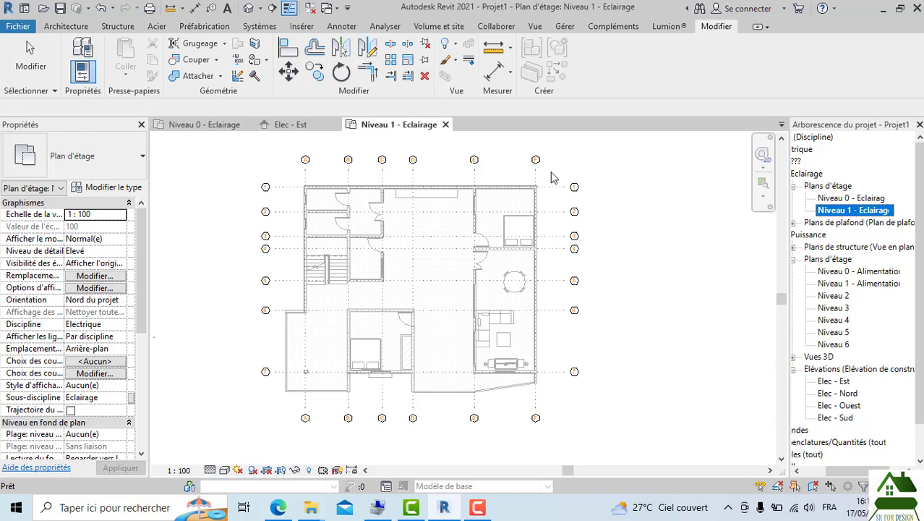
Step: Return to the Elec - Est elevation to check the level lines against the building's floors, and open the default 3D view
click(300, 124)
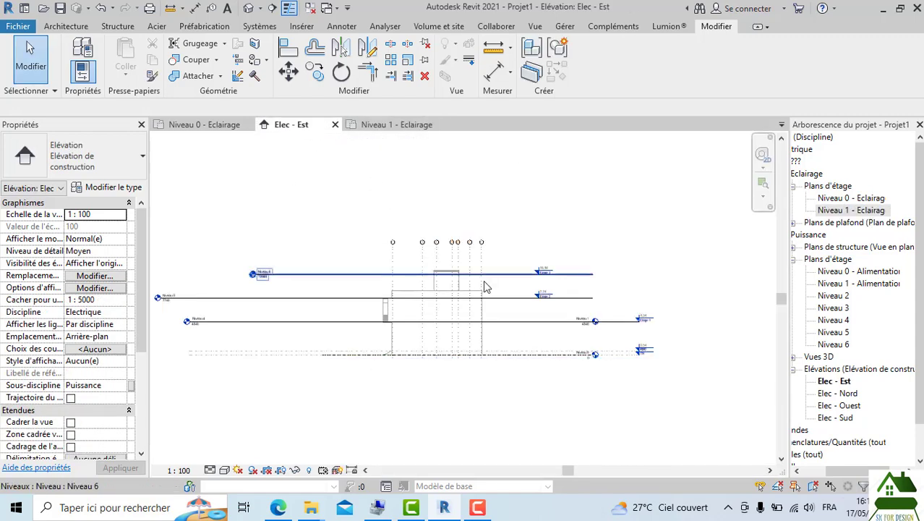
scroll(484, 286, up, 4)
scroll(508, 364, down, 2)
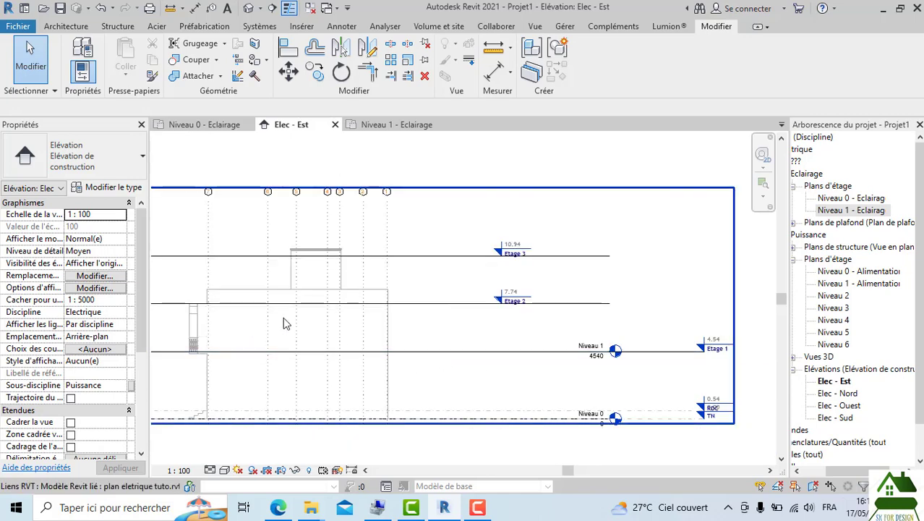
scroll(278, 342, up, 5)
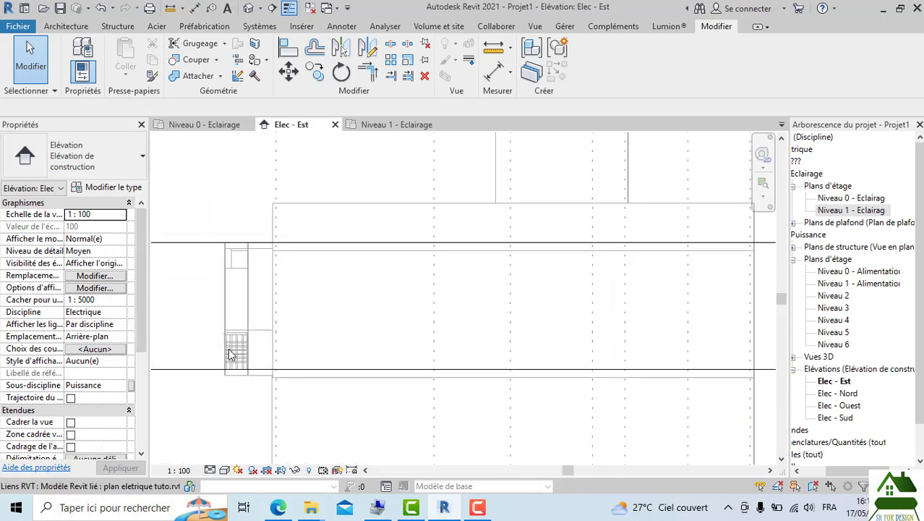
scroll(282, 354, down, 2)
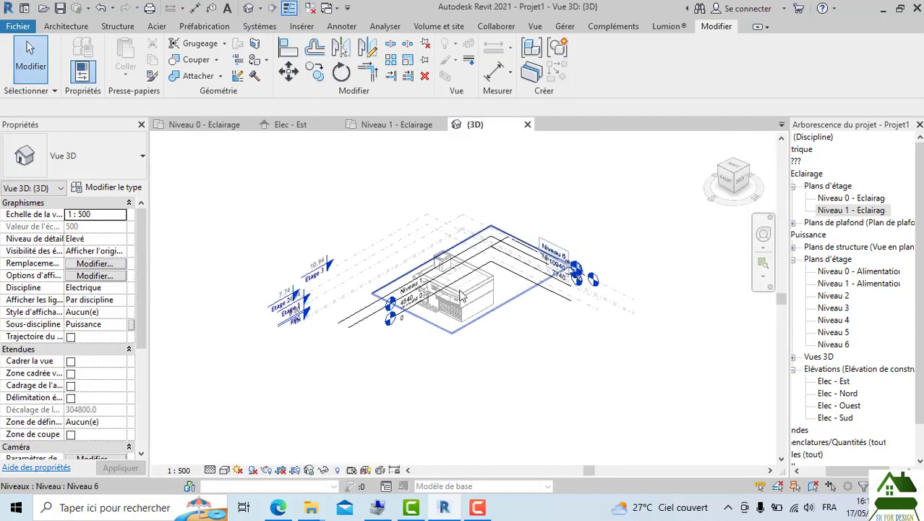
Step: Examine the linked building and the levels in 3D, close the 3D view and return to the Niveau 1 - Eclairage plan
scroll(467, 314, up, 3)
scroll(455, 293, down, 1)
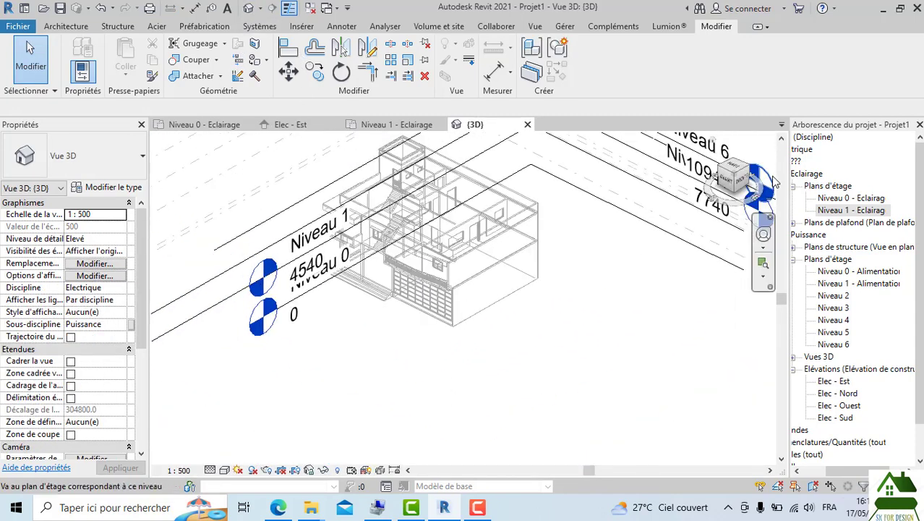
click(739, 169)
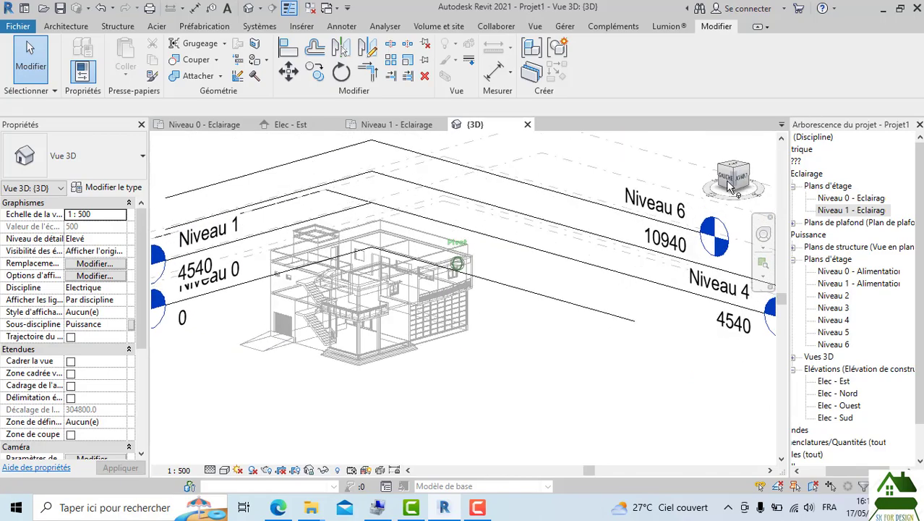
scroll(402, 321, up, 5)
scroll(402, 320, up, 2)
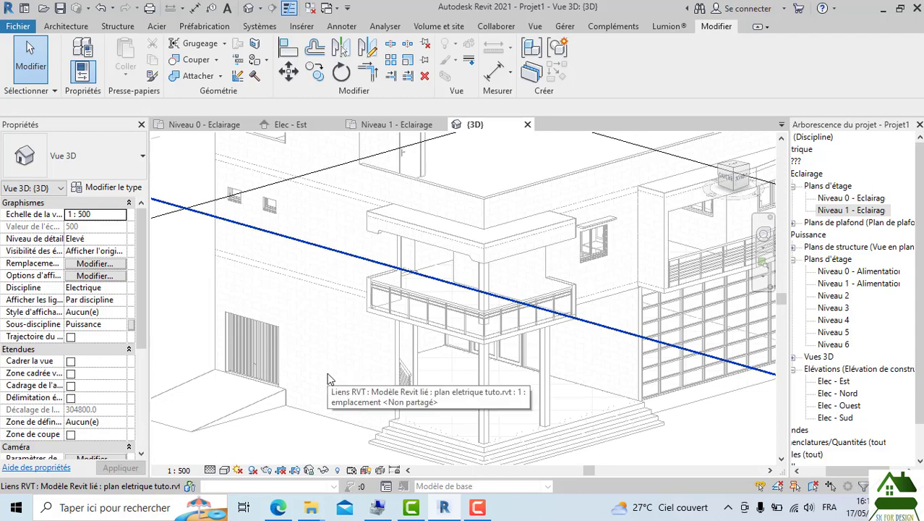
scroll(380, 305, down, 5)
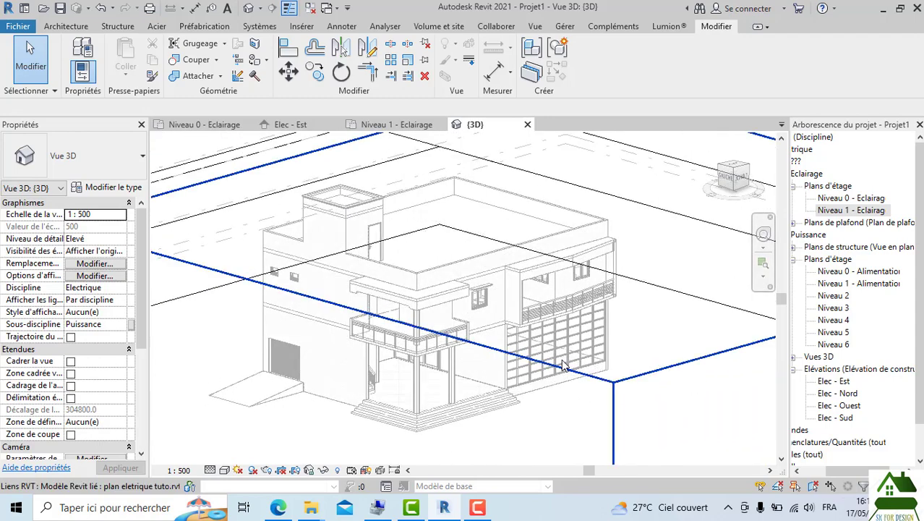
click(527, 124)
click(437, 127)
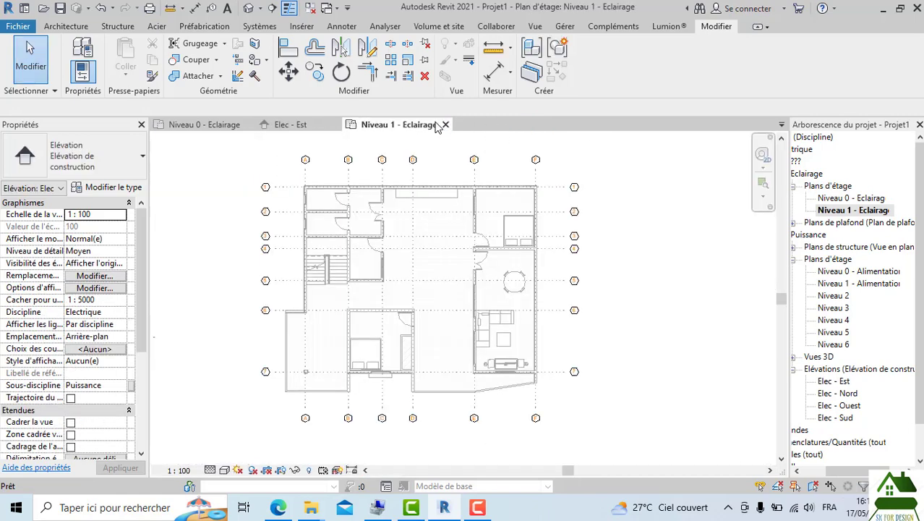
Step: Close the Niveau 1 - Eclairage, Elec - Est and Niveau 0 - Eclairage views, closing Projet1 without saving the changes
click(446, 124)
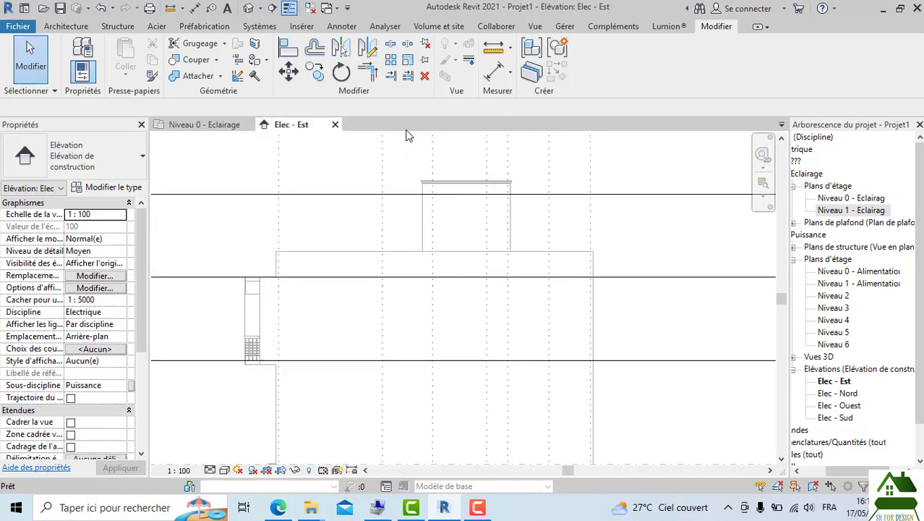
click(335, 124)
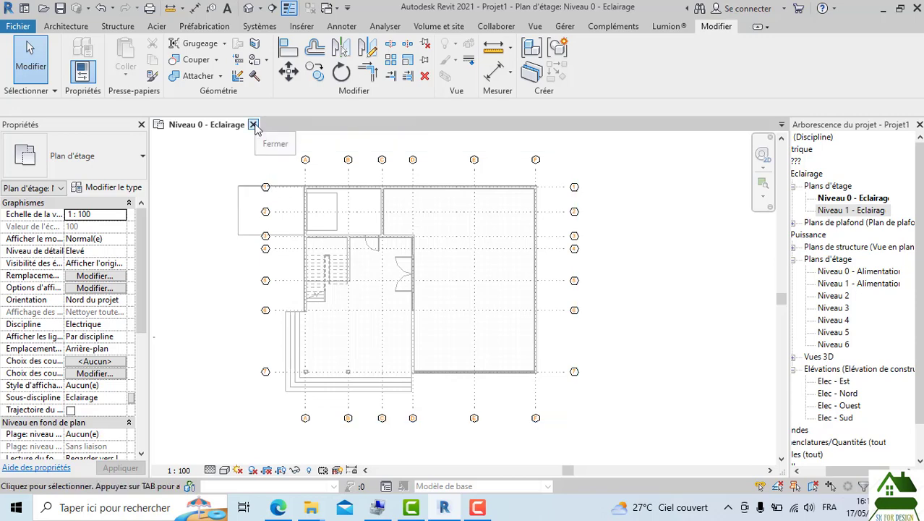
click(253, 125)
click(483, 262)
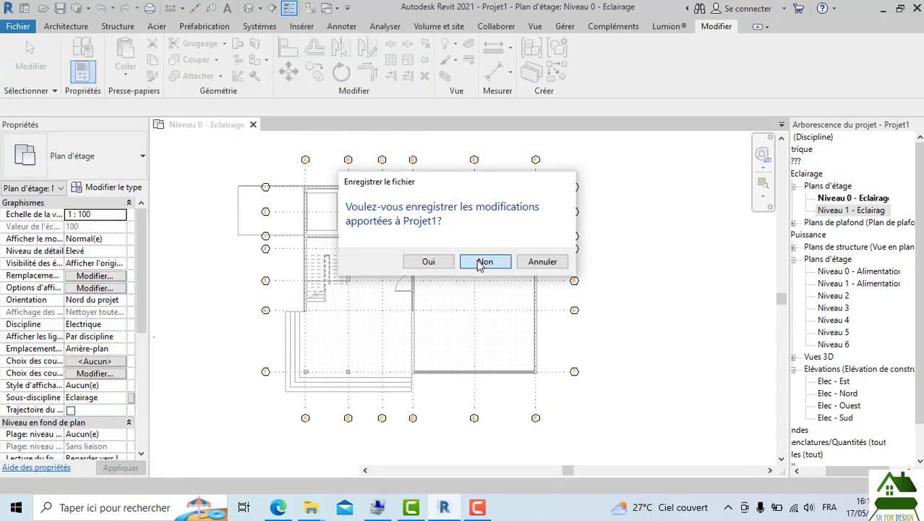
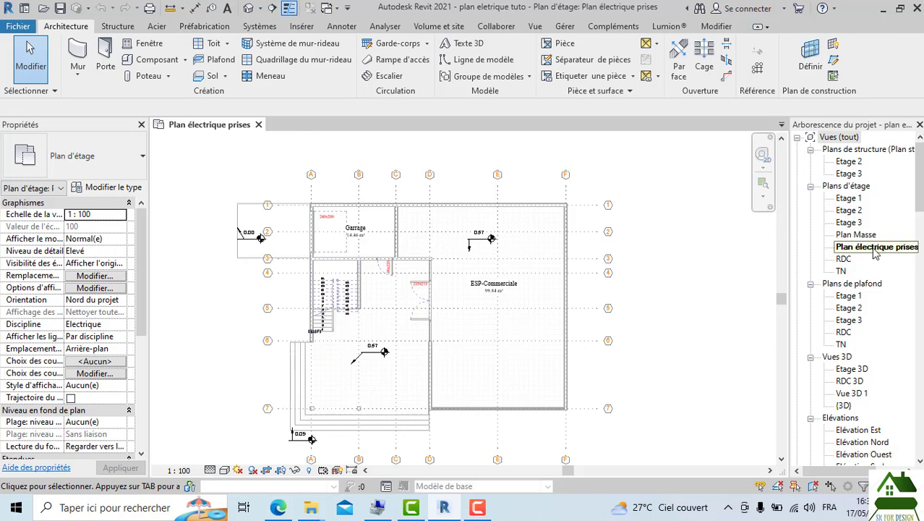
Step: Switch to File Explorer and open the Appareillage folder on drive E under Libraries, France, MEP Electrique, Courants forts
scroll(483, 270, down, 1)
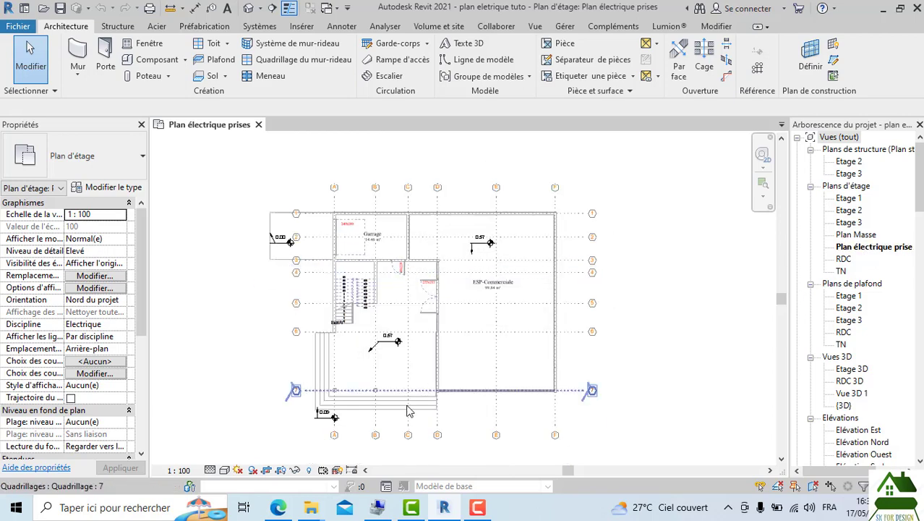
mouse_move(314, 509)
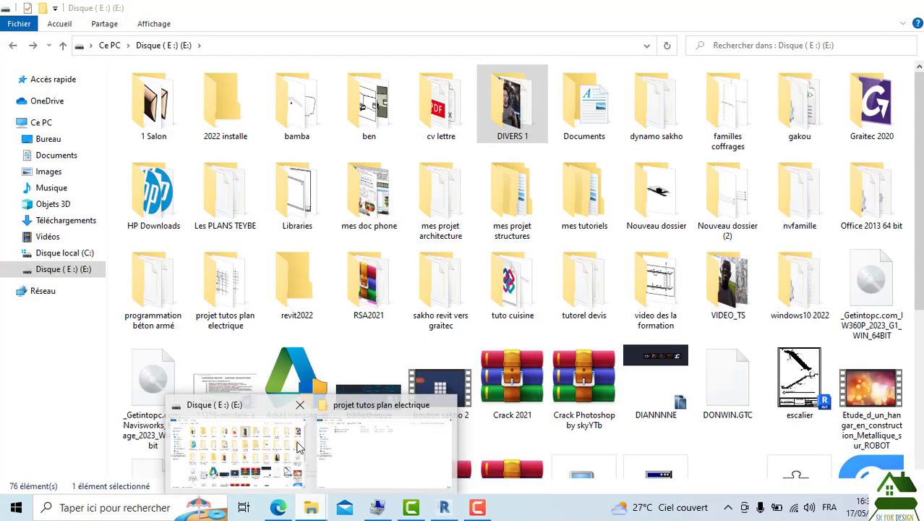
mouse_move(406, 449)
click(282, 459)
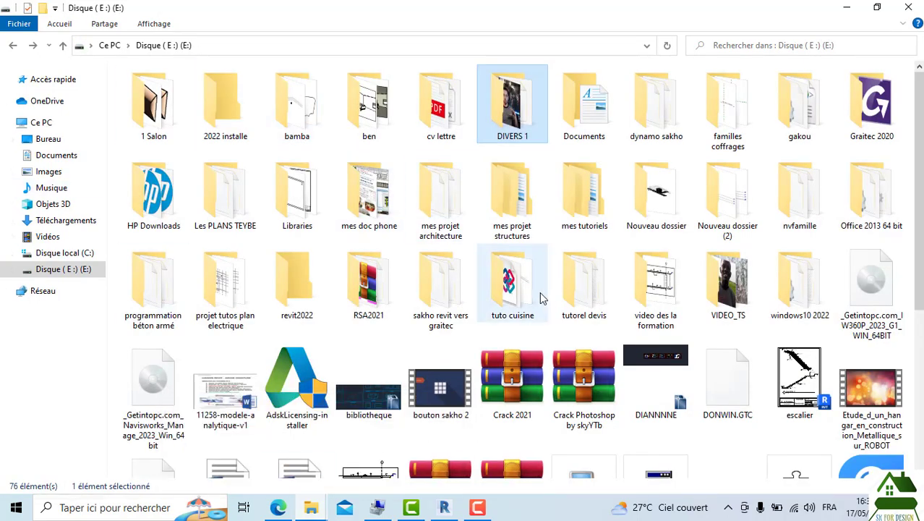
double_click(279, 205)
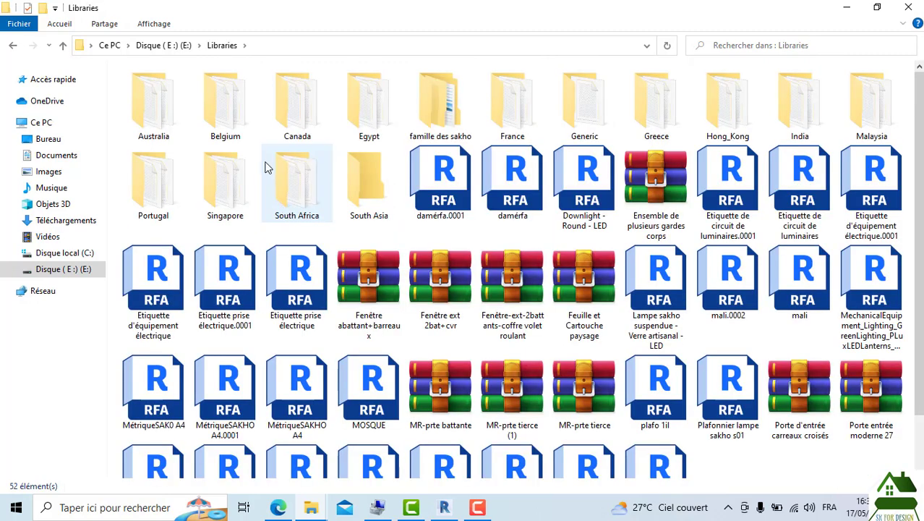
double_click(506, 99)
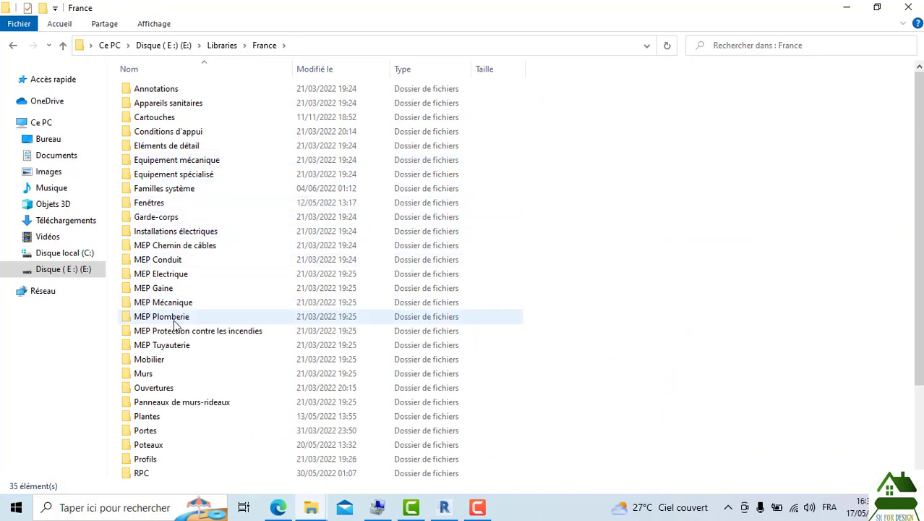
double_click(179, 275)
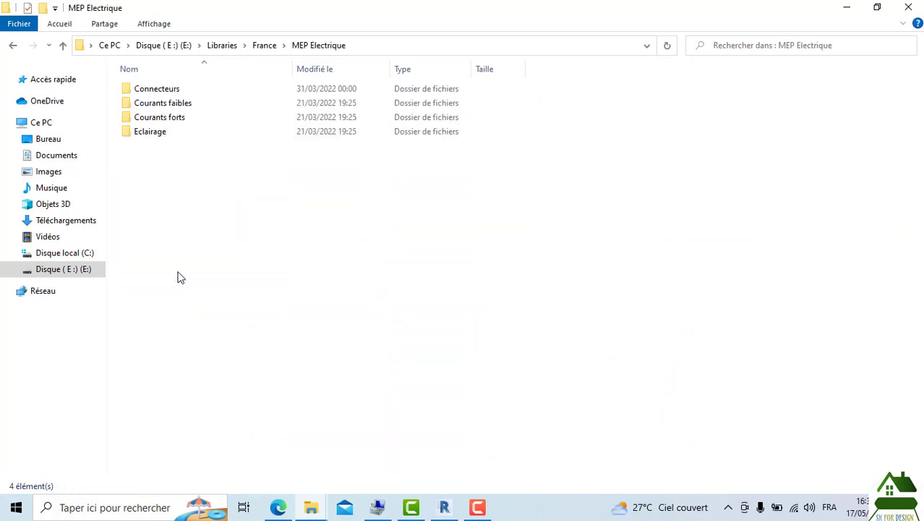
double_click(175, 122)
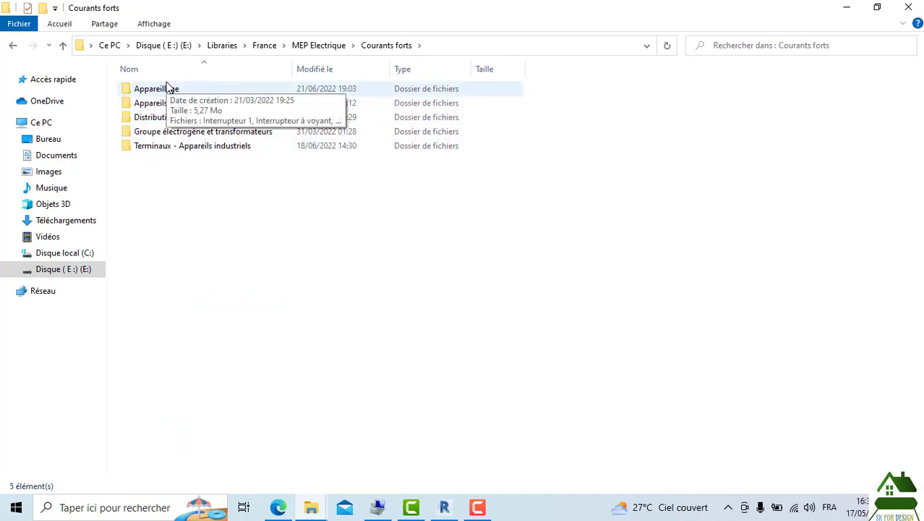
double_click(168, 89)
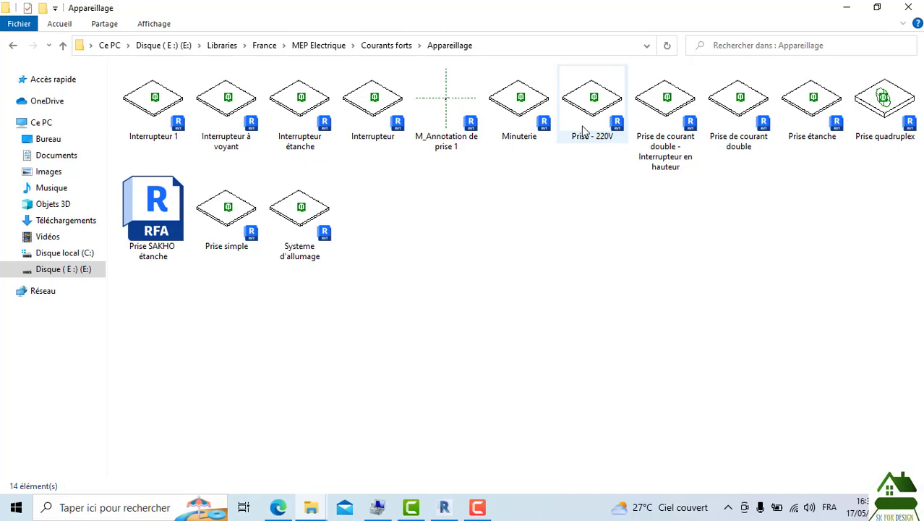
Step: Load the Prise - 220V family from the Appareillage folder into plan eletrique tuto and start placing it in the Plan électrique prises view
mouse_move(585, 130)
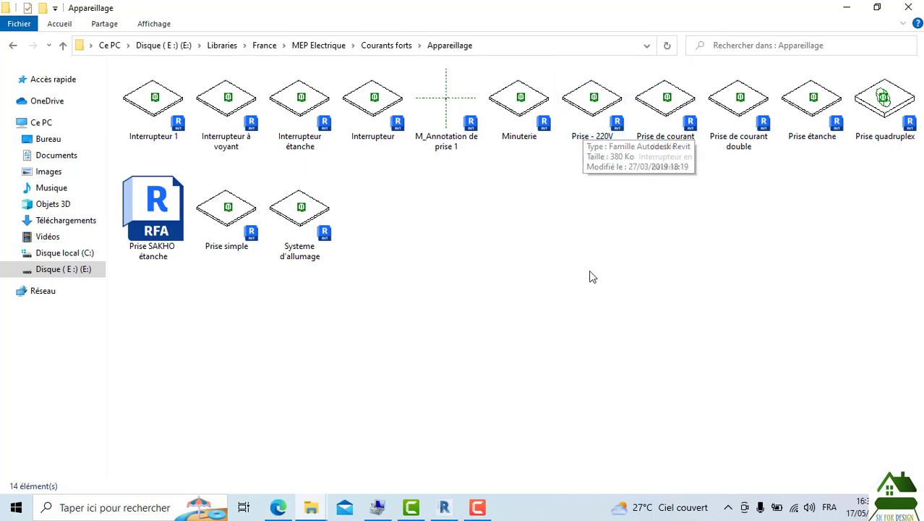
click(571, 117)
double_click(571, 109)
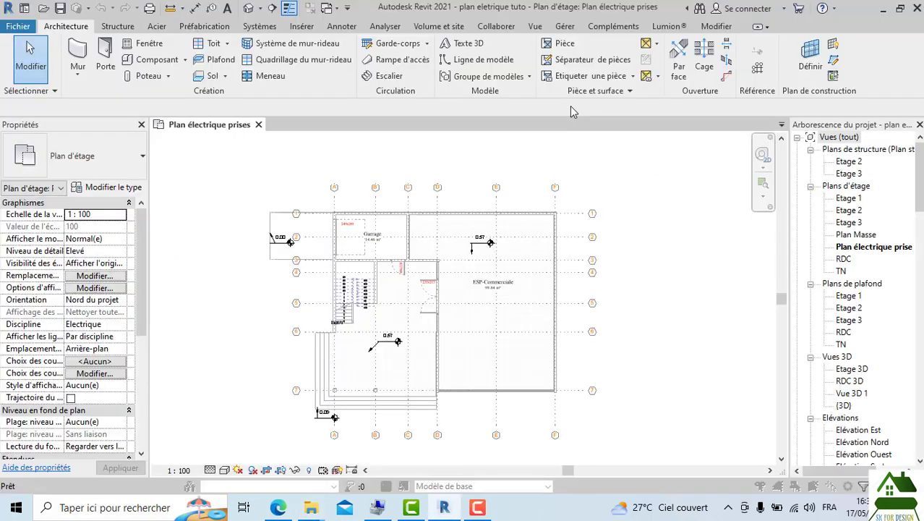
click(499, 234)
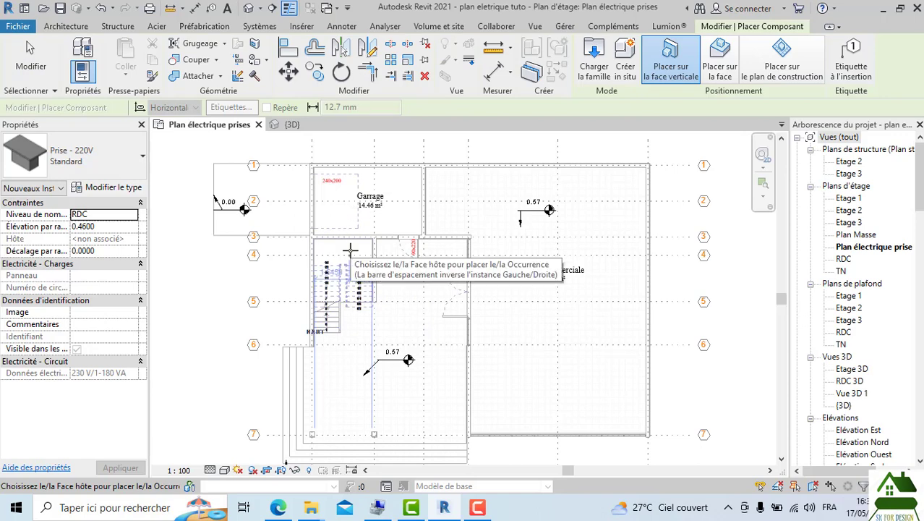
Step: Set the Prise - 220V outlet's elevation from the level to 0.3000 and check the project's length unit
click(114, 230)
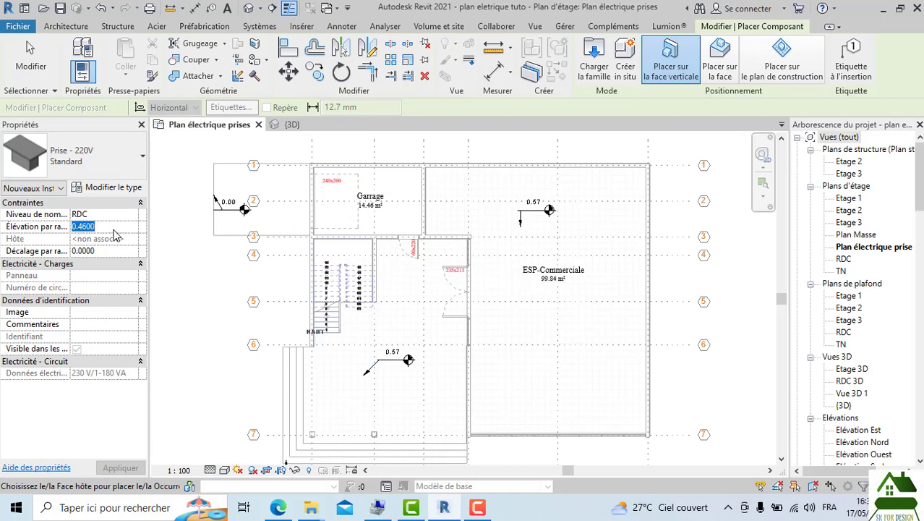
text(000)
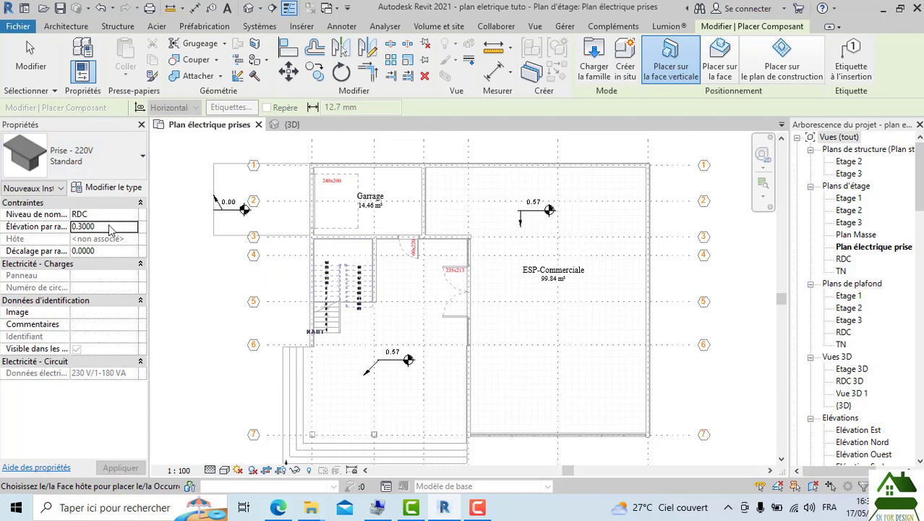
click(564, 27)
click(461, 81)
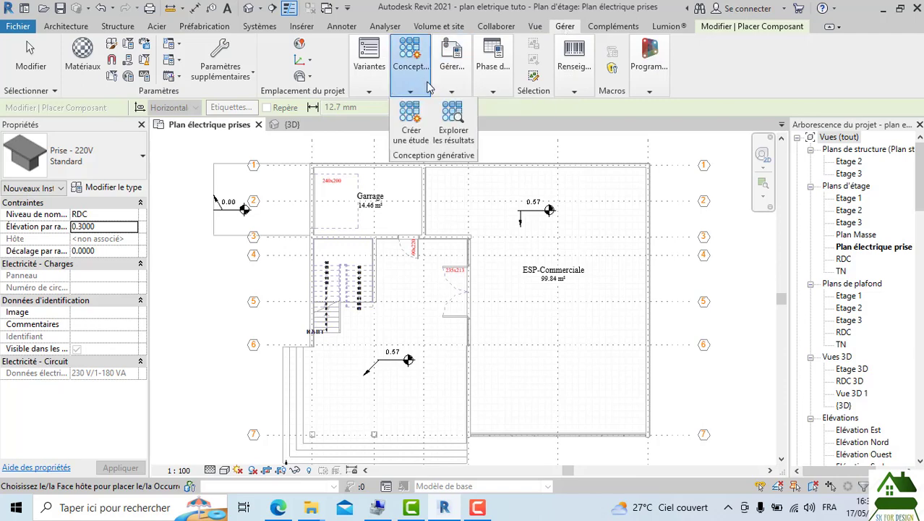
click(149, 79)
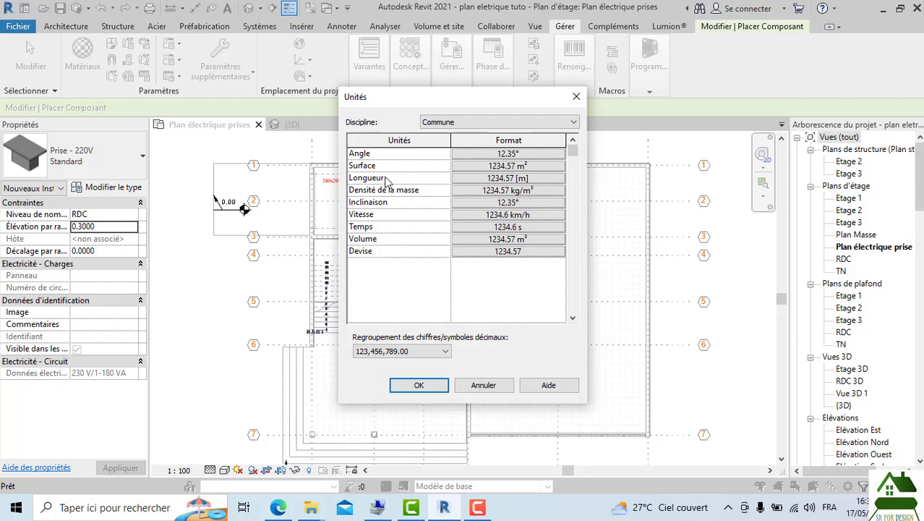
click(428, 391)
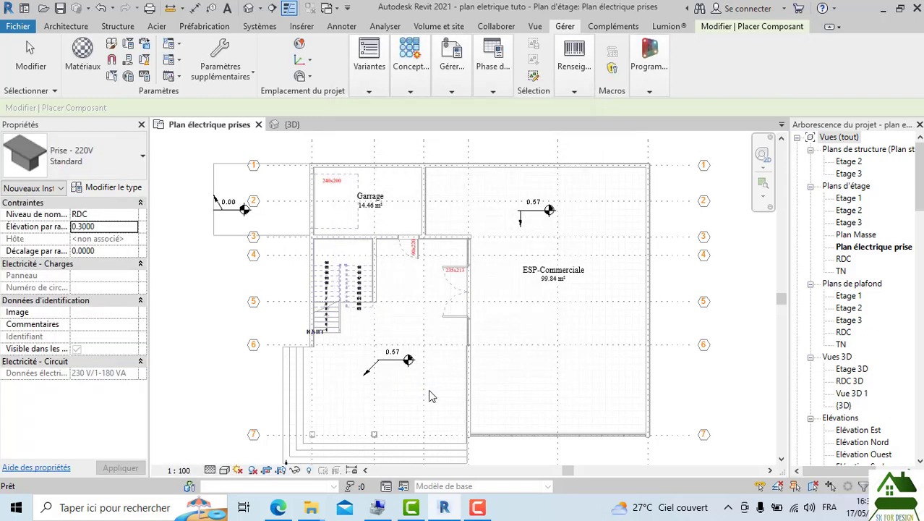
Step: Set the Plan électrique prises view's detail level to Moyen
scroll(427, 280, down, 2)
scroll(482, 374, up, 6)
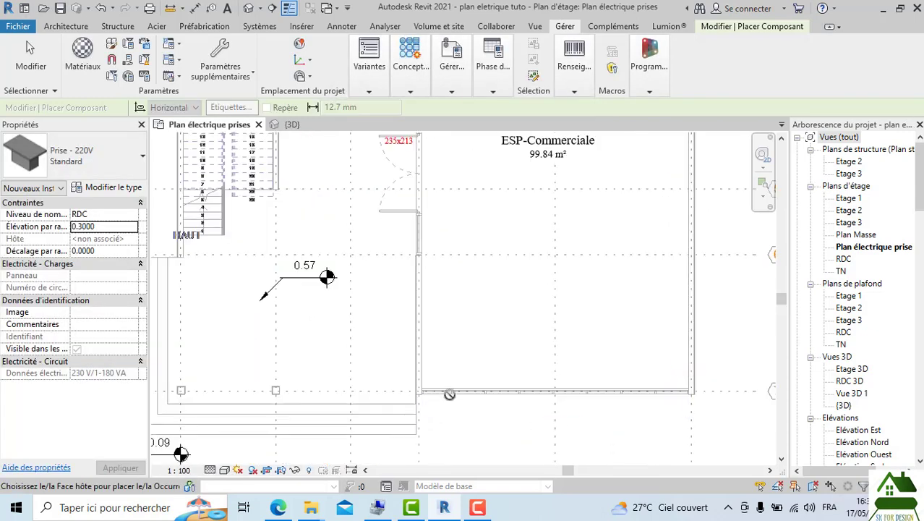
scroll(438, 385, up, 2)
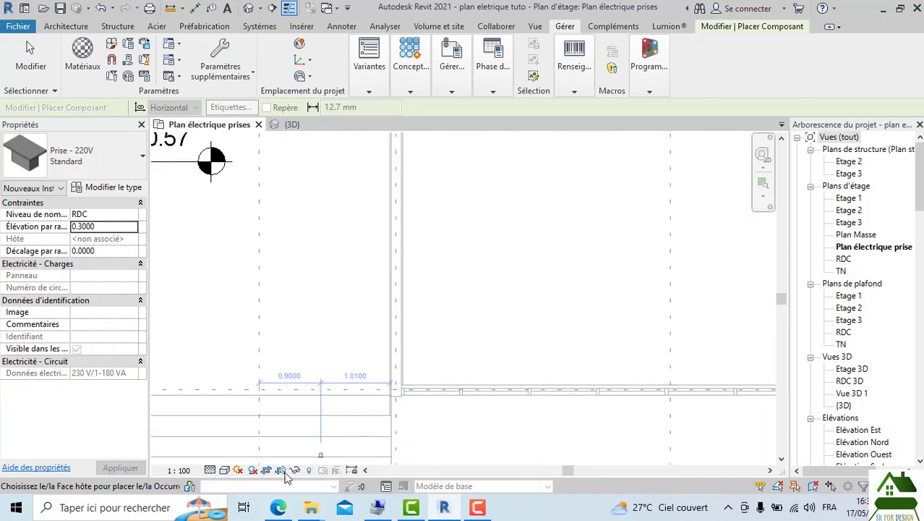
click(210, 470)
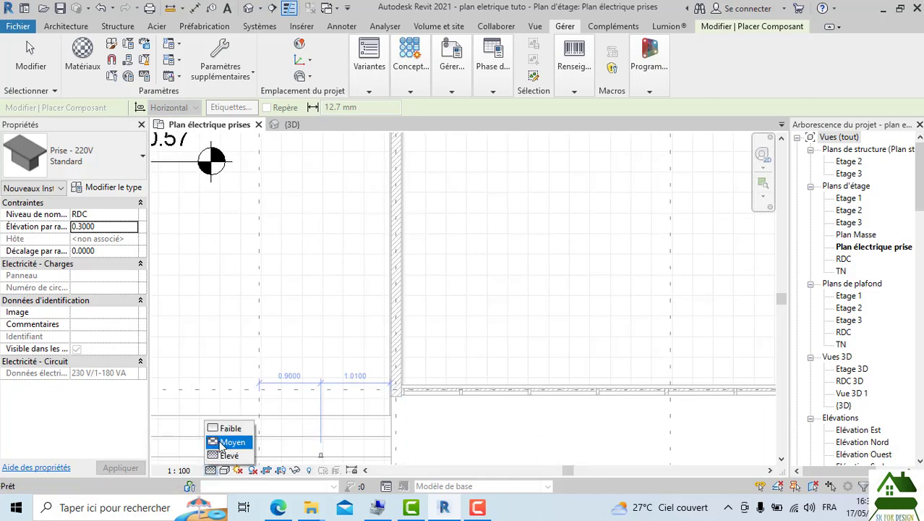
click(219, 441)
Step: Place a Prise - 220V outlet on the Garrage side of the axis 3 wall, between axis B and the 90x220 door
scroll(425, 380, down, 5)
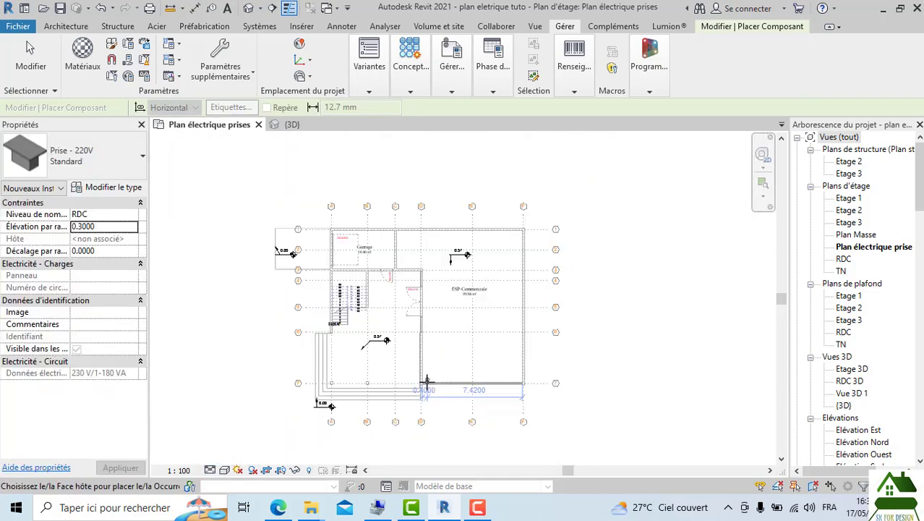
scroll(404, 257, up, 3)
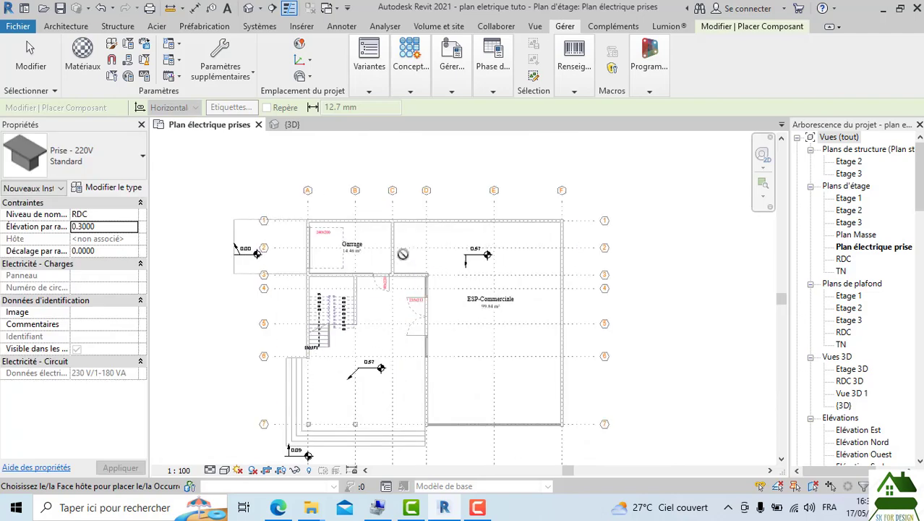
scroll(358, 289, up, 5)
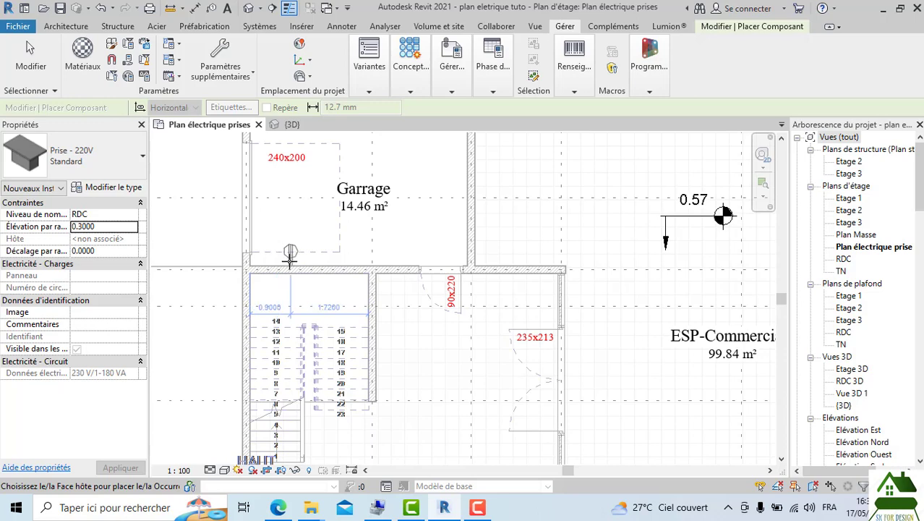
scroll(380, 268, up, 2)
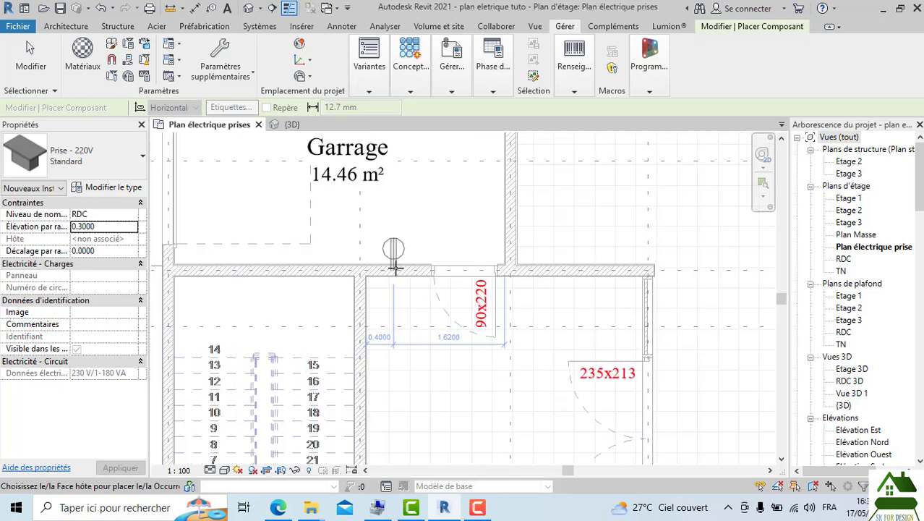
scroll(396, 269, up, 3)
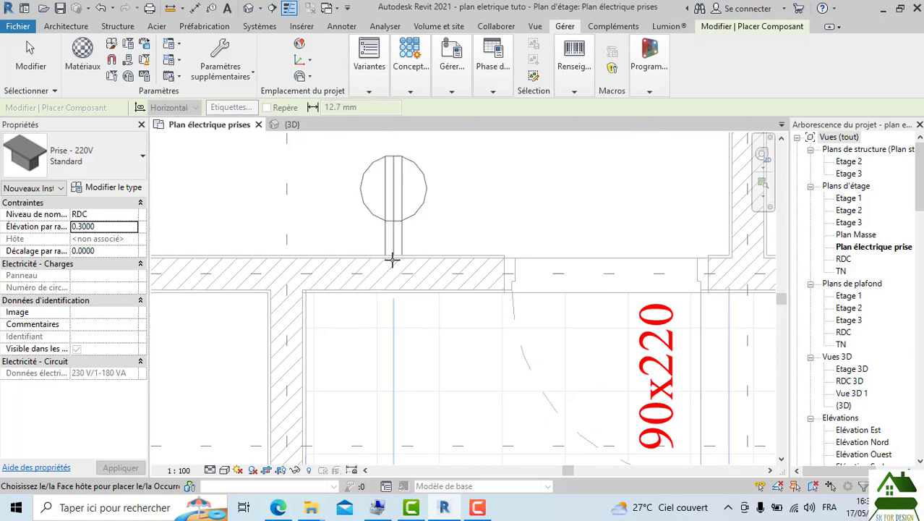
click(393, 259)
Step: Place a second Prise - 220V outlet on the Garrage's axis 1 wall, about 1.54 m from the wall on axis C
scroll(376, 369, down, 4)
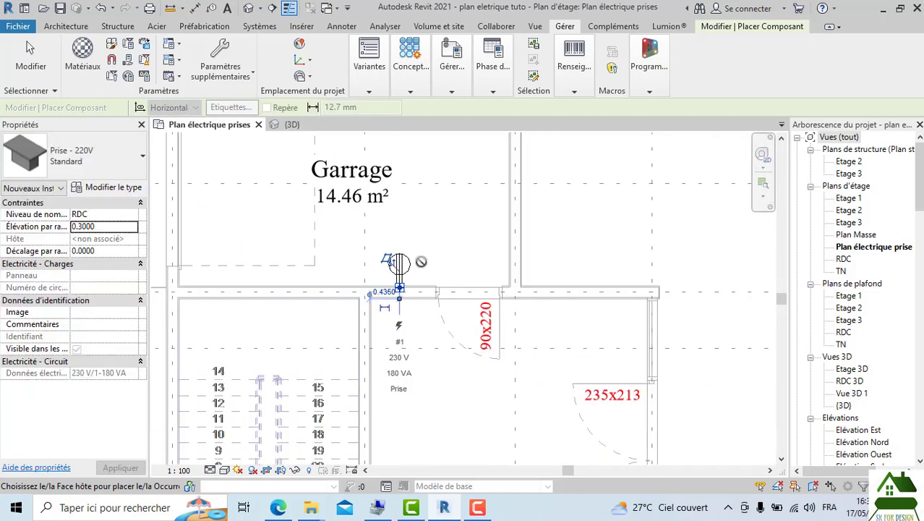
scroll(376, 369, down, 3)
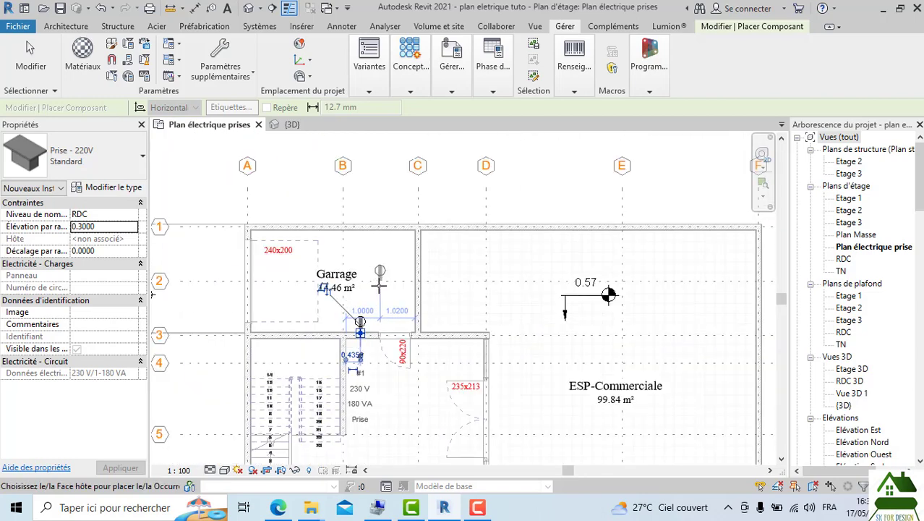
scroll(363, 230, up, 3)
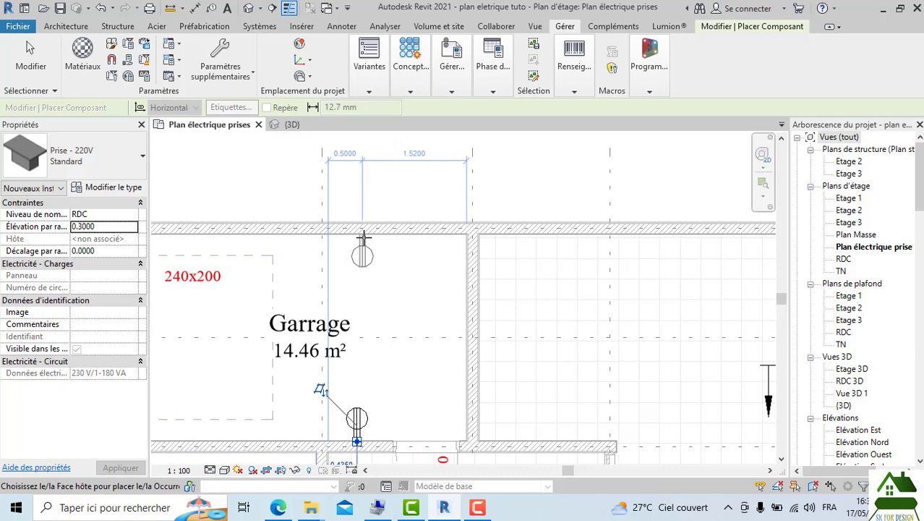
click(363, 235)
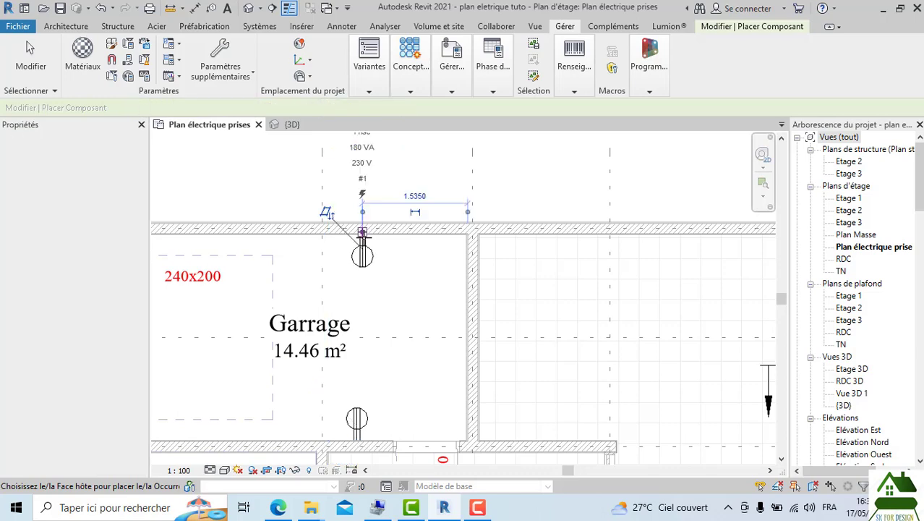
Step: Place a Prise - 220V outlet on the hall side of the staircase wall, about 1.10 m from the axis 3 wall
scroll(363, 239, down, 3)
scroll(425, 226, up, 2)
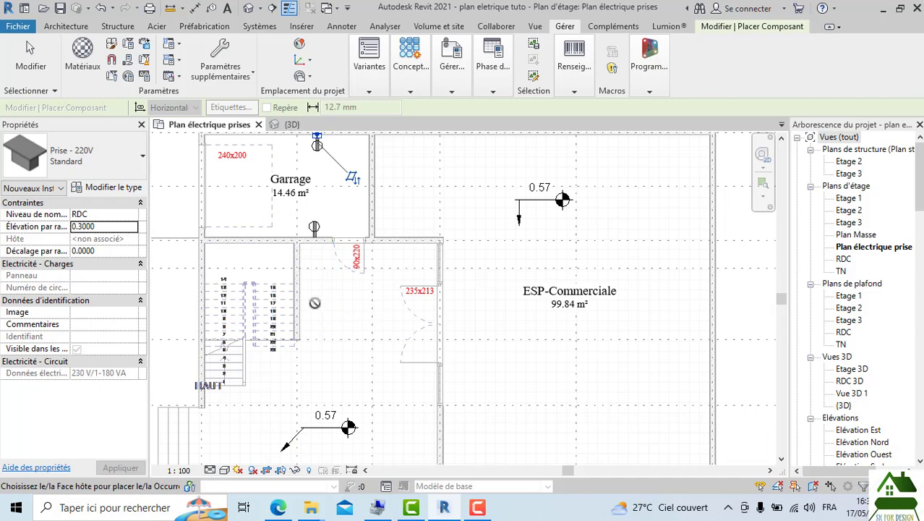
scroll(309, 298, up, 2)
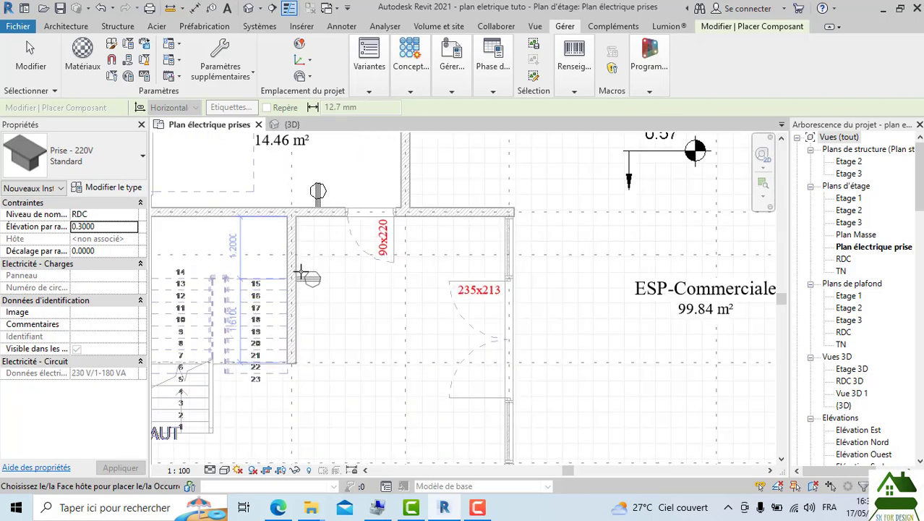
click(300, 273)
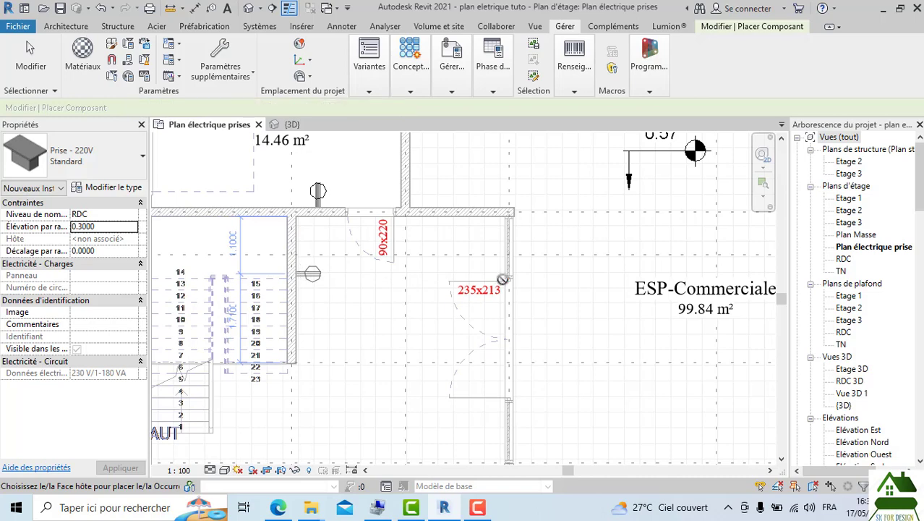
Step: Place a Prise - 220V outlet on the ESP-Commerciale side of the axis 3 wall, about 1.33 m from the axis C wall
middle_drag(491, 220, 426, 290)
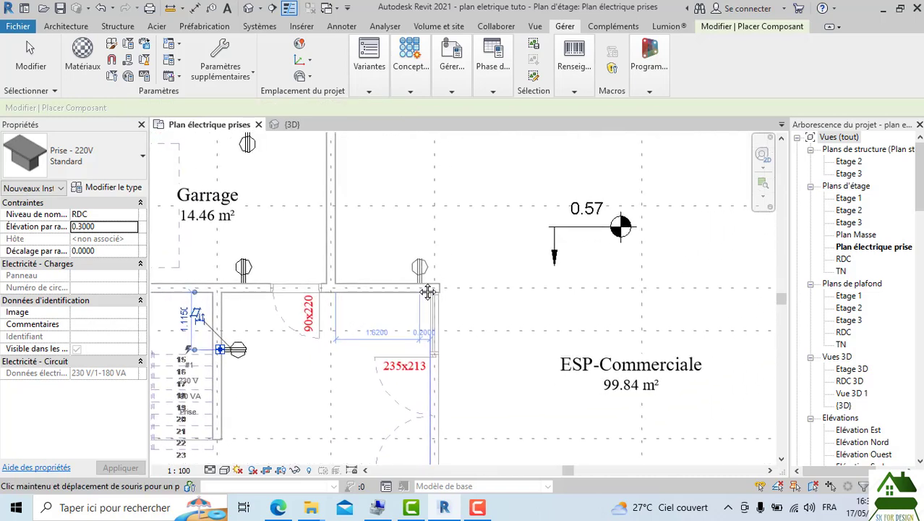
scroll(406, 231, down, 2)
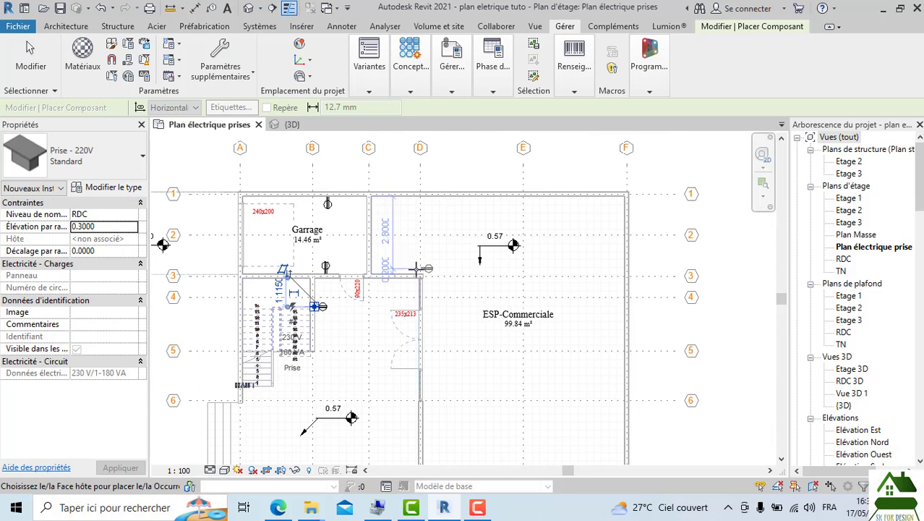
scroll(412, 264, up, 3)
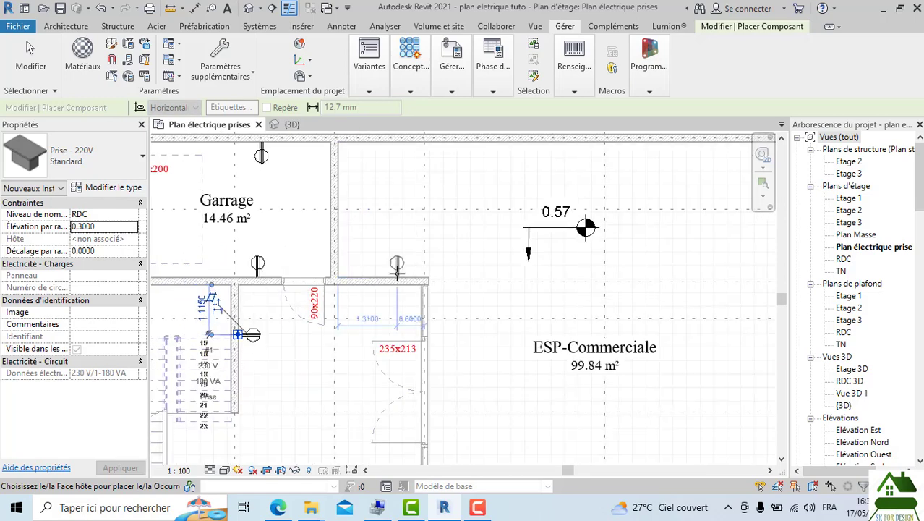
click(397, 269)
Step: Place two Prise - 220V outlets on ESP-Commerciale's axis 1 wall, one about 0.50 m from axis D's wall line and one near axis F
scroll(383, 273, down, 1)
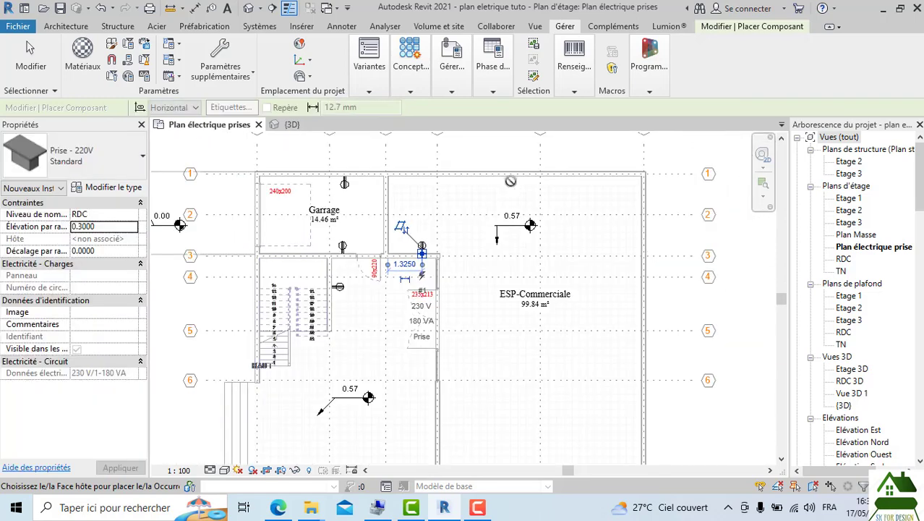
scroll(505, 180, up, 1)
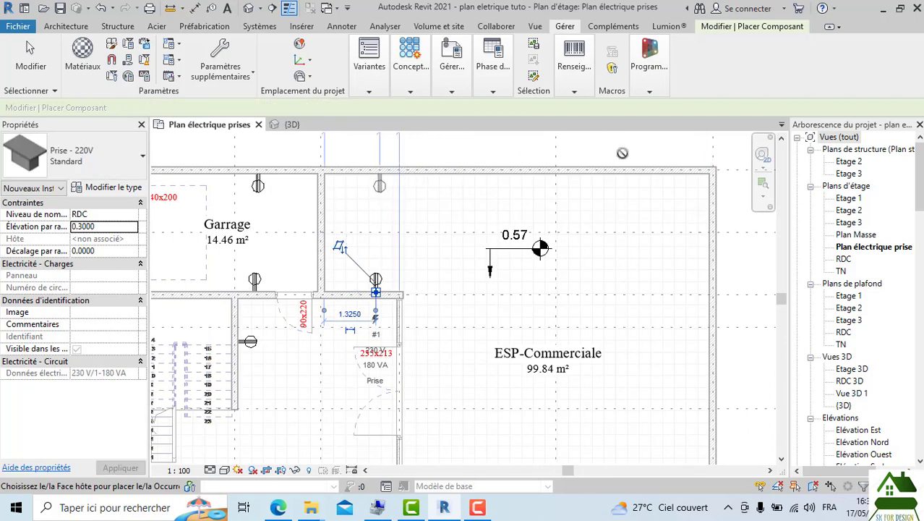
click(378, 177)
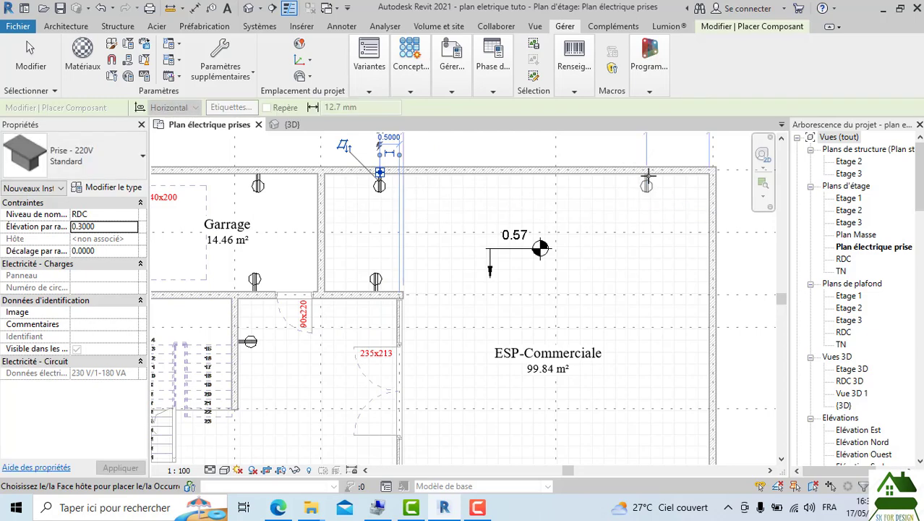
scroll(644, 261, down, 3)
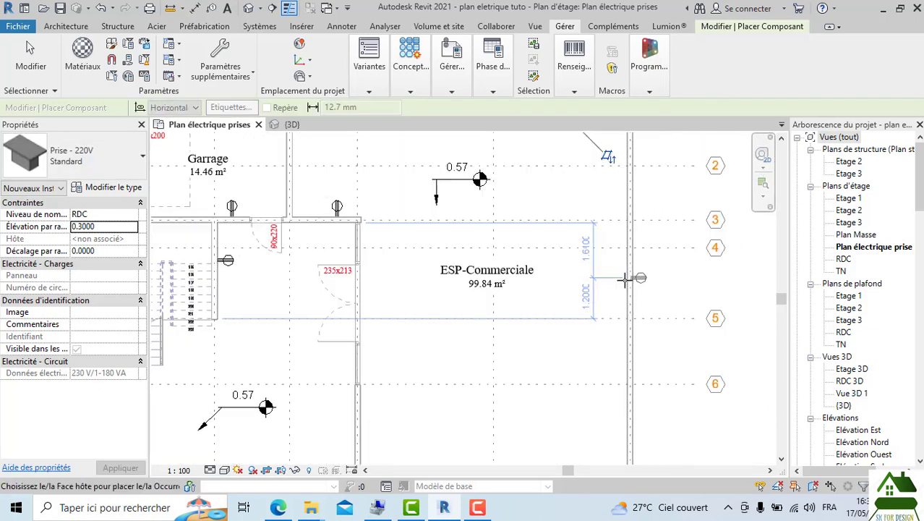
Step: Place two Prise - 220V outlets on ESP-Commerciale's axis F wall, one between axes 4 and 5 and one about 1.02 m from axis 7
scroll(626, 303, up, 1)
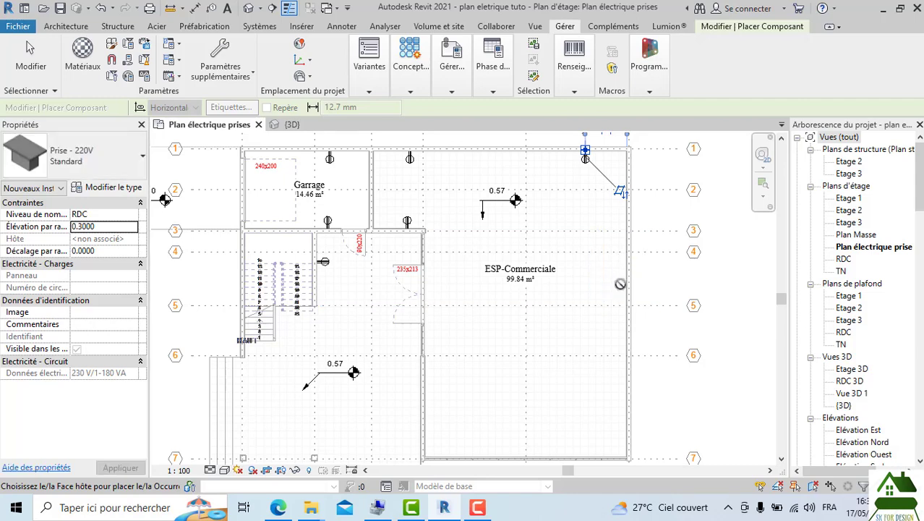
click(621, 282)
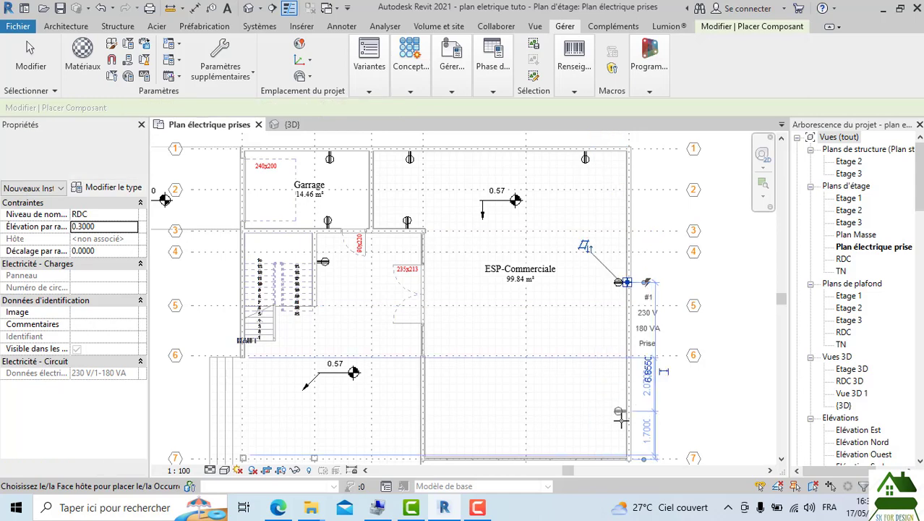
middle_drag(620, 424, 606, 344)
scroll(606, 344, up, 3)
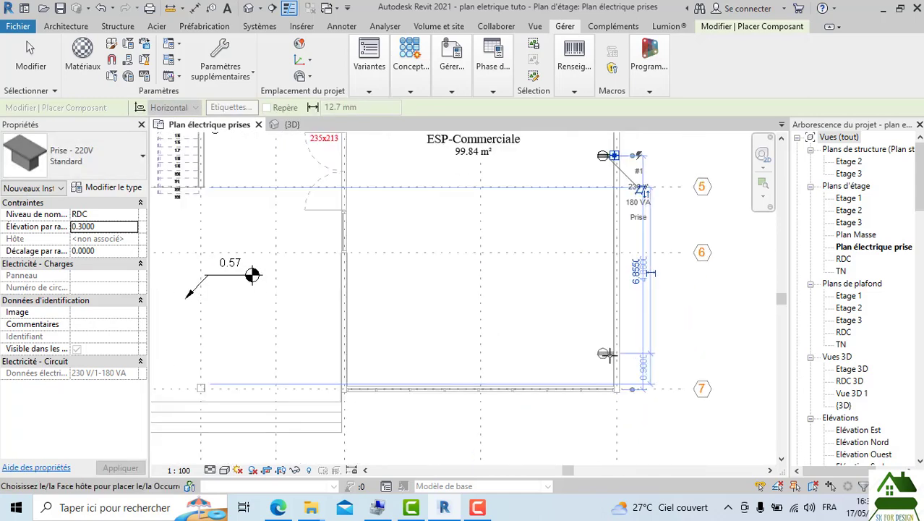
click(606, 356)
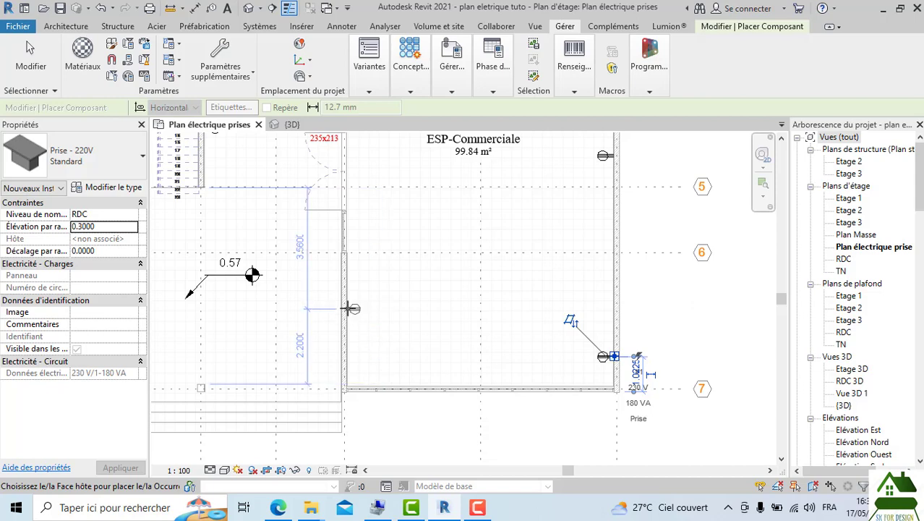
Step: Place two Prise - 220V sockets on the ESP-Commerciale room's grid D wall between grids 6 and 7, and finish the placement
click(350, 310)
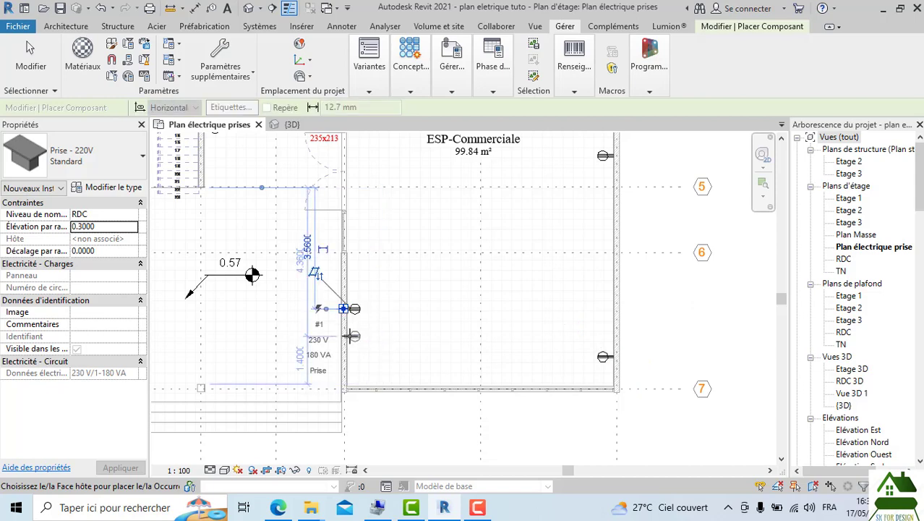
scroll(398, 331, down, 3)
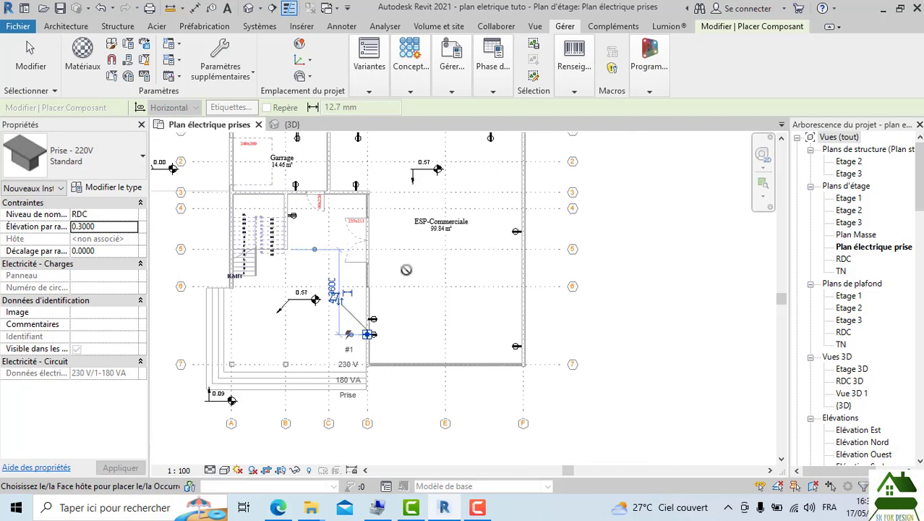
scroll(406, 270, up, 4)
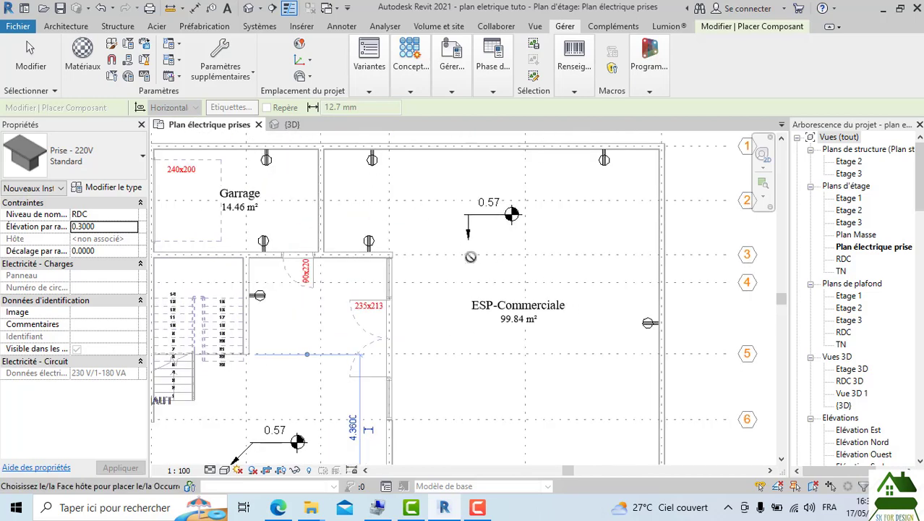
scroll(470, 257, down, 2)
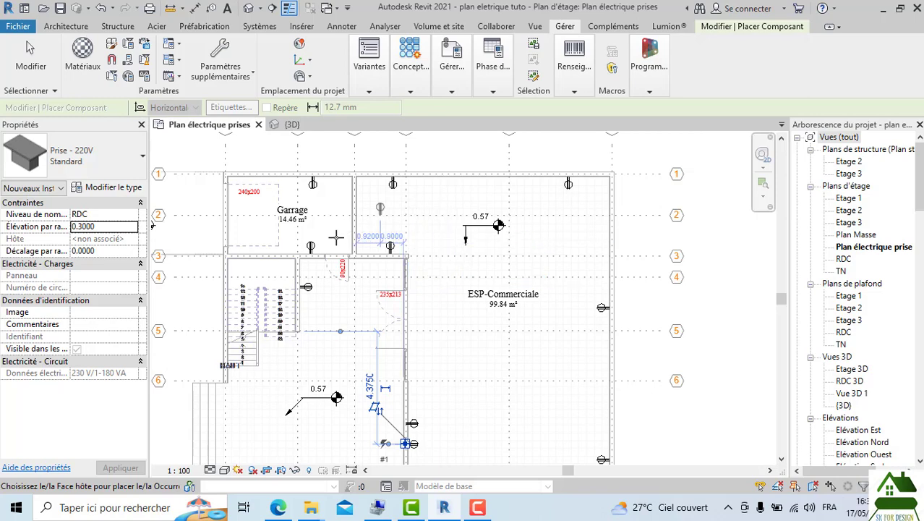
middle_drag(457, 251, 436, 148)
scroll(383, 369, up, 4)
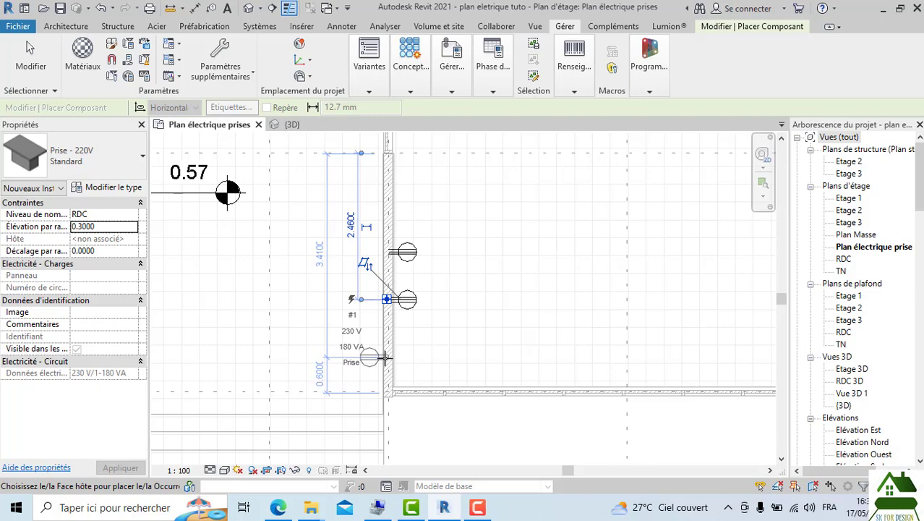
scroll(384, 356, up, 3)
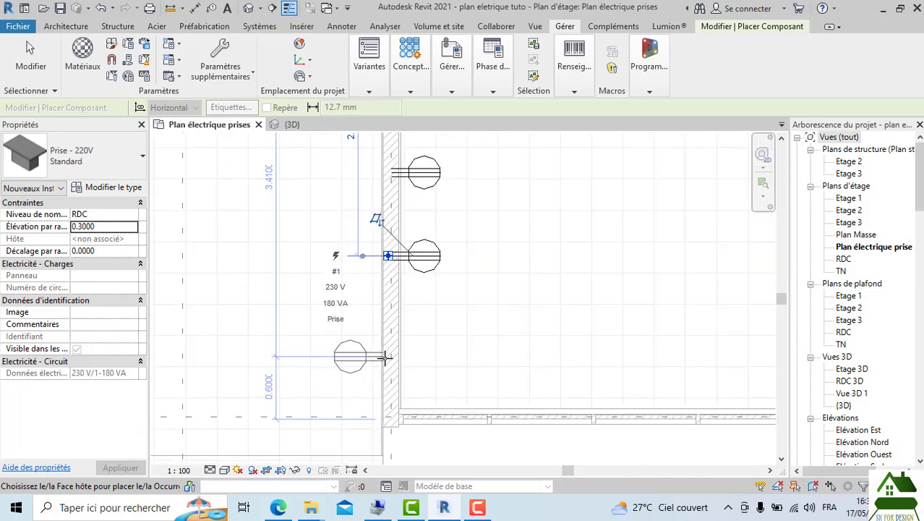
scroll(384, 357, up, 2)
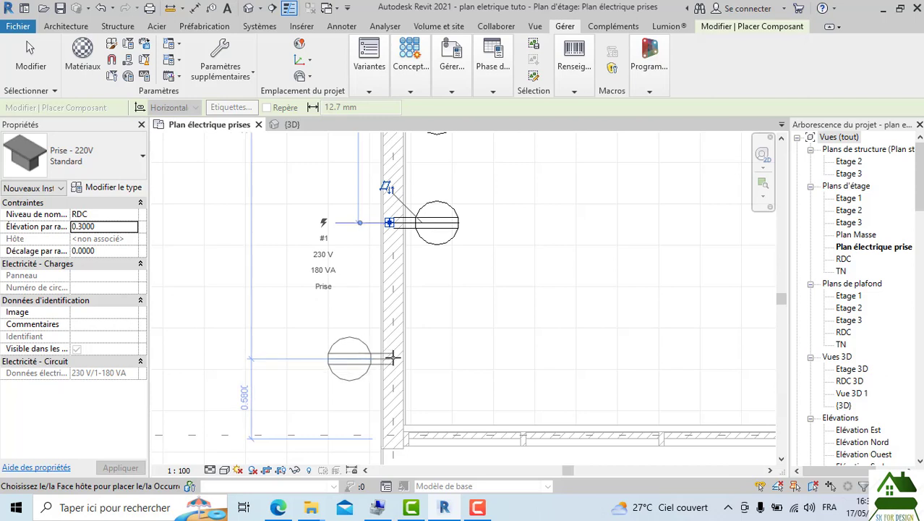
scroll(392, 357, down, 2)
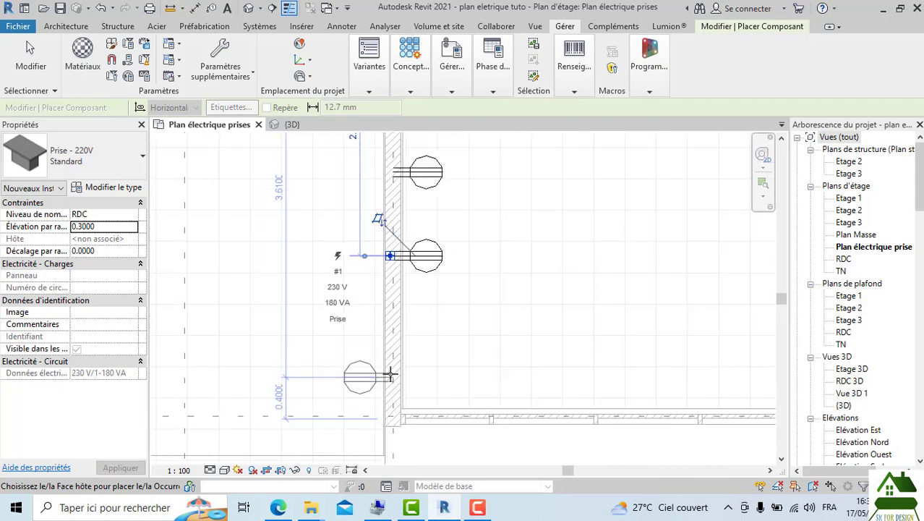
middle_drag(450, 315, 452, 412)
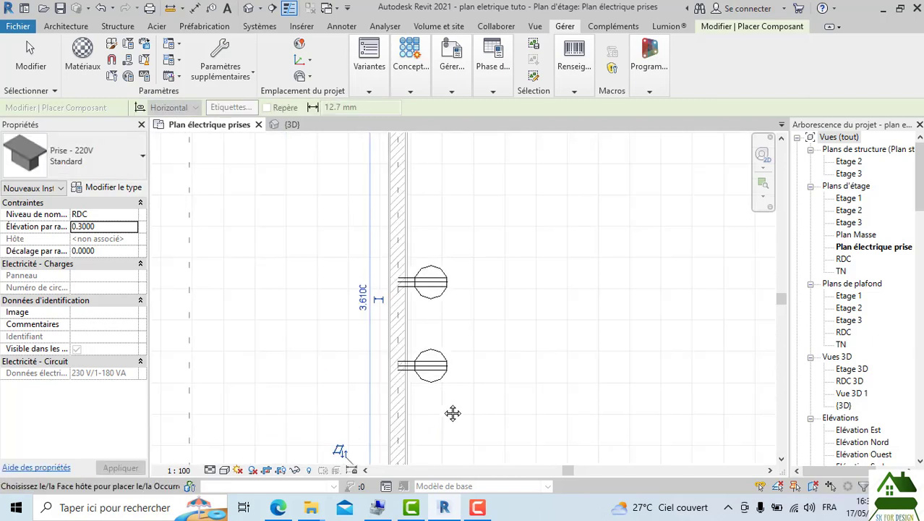
scroll(443, 402, down, 2)
middle_drag(430, 283, 466, 434)
middle_drag(467, 360, 483, 418)
scroll(444, 194, up, 6)
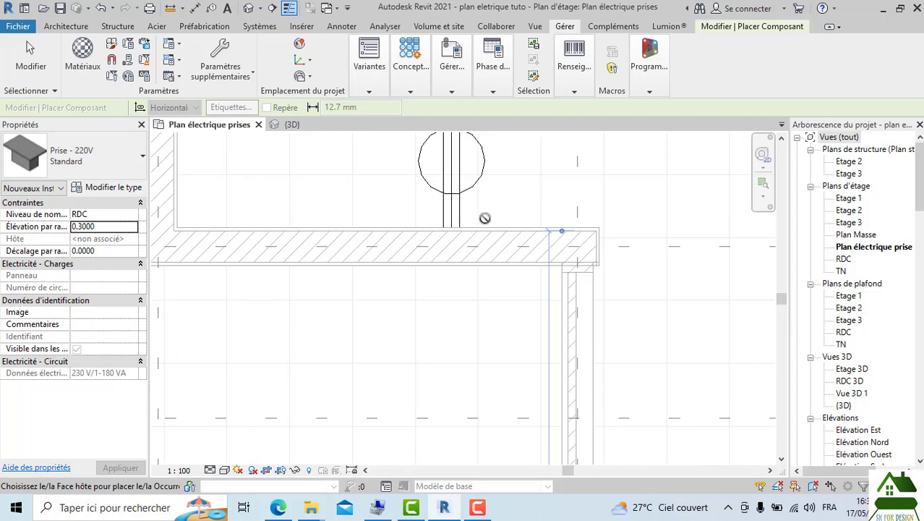
key(Escape)
key(Escape)
Step: Move the ESP-Commerciale socket on the grid 3 wall between grids C and D slightly into the wall, at an offset of about -0.063
click(465, 216)
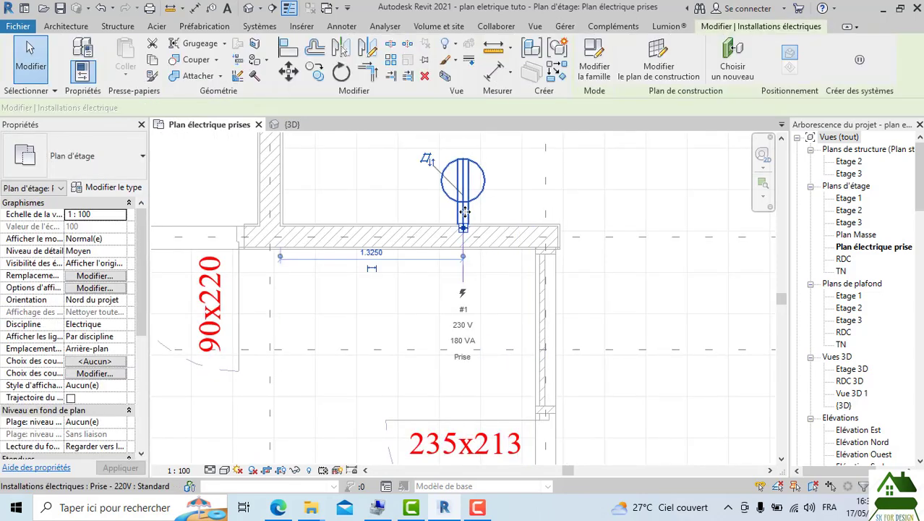
scroll(464, 235, up, 3)
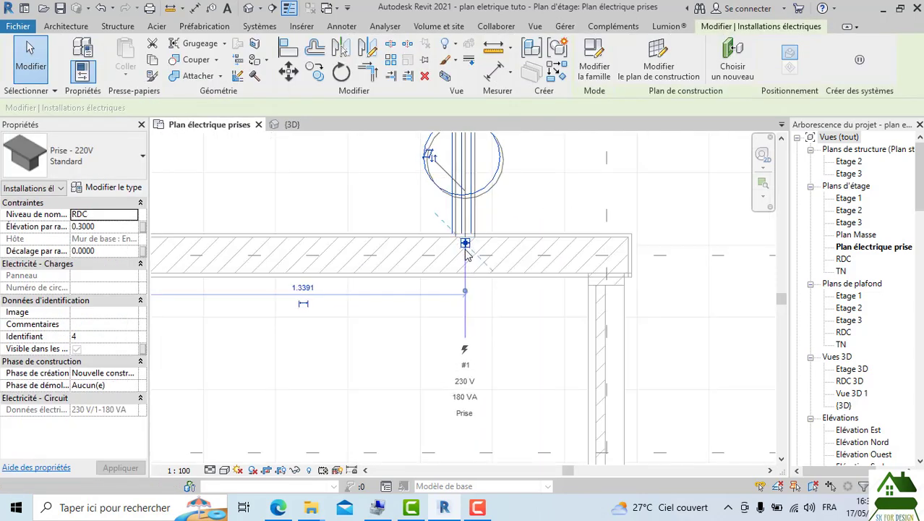
key(Escape)
scroll(477, 286, down, 4)
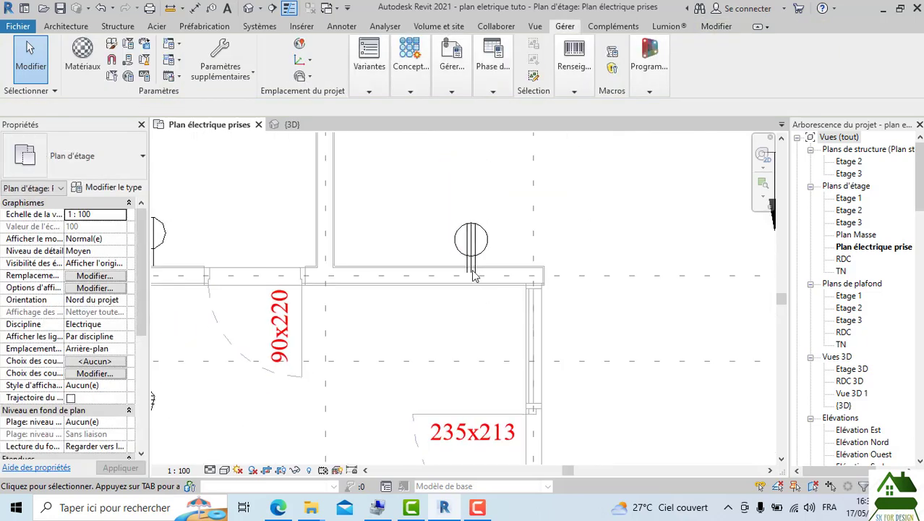
click(471, 242)
scroll(469, 246, down, 3)
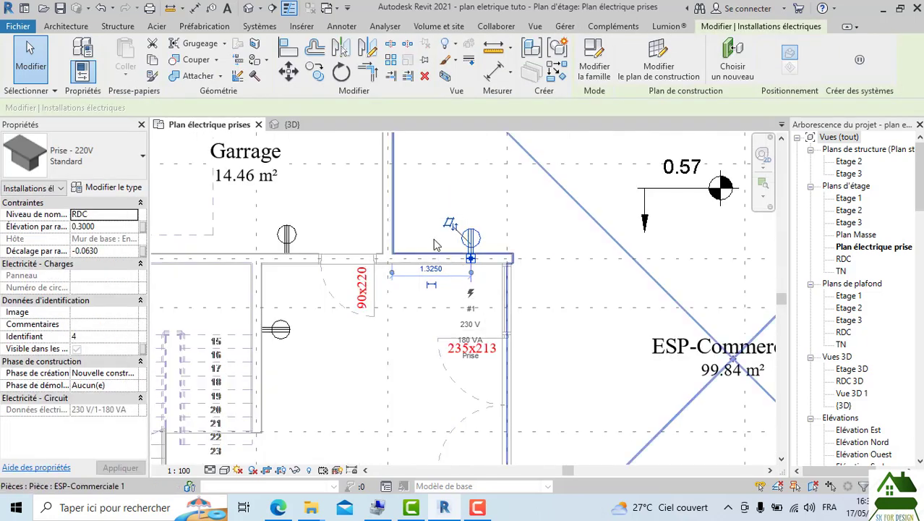
key(Escape)
Step: Move the Garrage room's socket on the grid 3 wall beside the 90x220 door slightly into the wall
click(285, 259)
scroll(288, 261, up, 5)
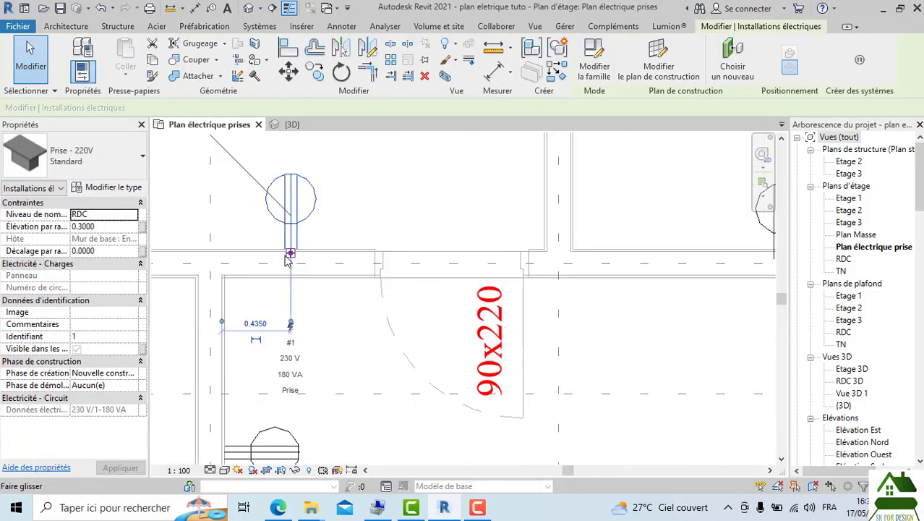
key(Escape)
scroll(330, 316, down, 2)
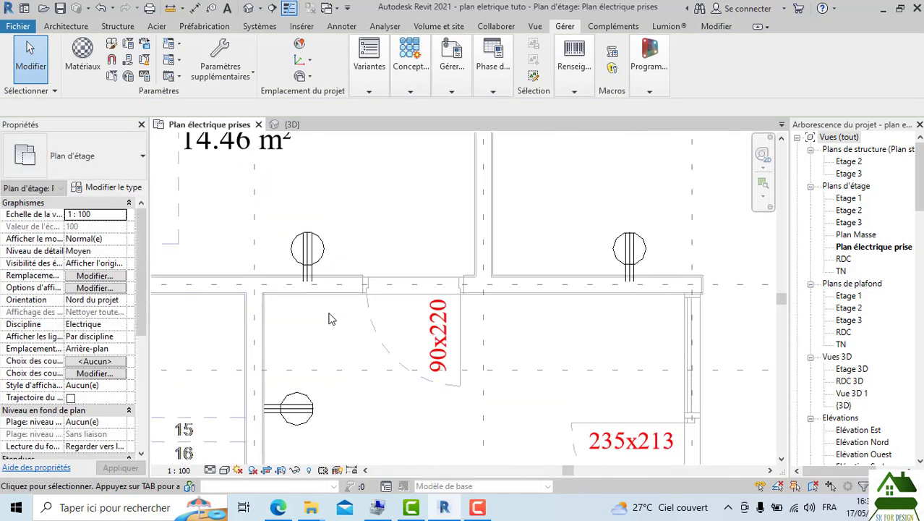
scroll(346, 309, down, 1)
Step: Move the socket on the staircase wall slightly into the wall, at an offset of about -0.063
click(278, 328)
scroll(282, 328, up, 3)
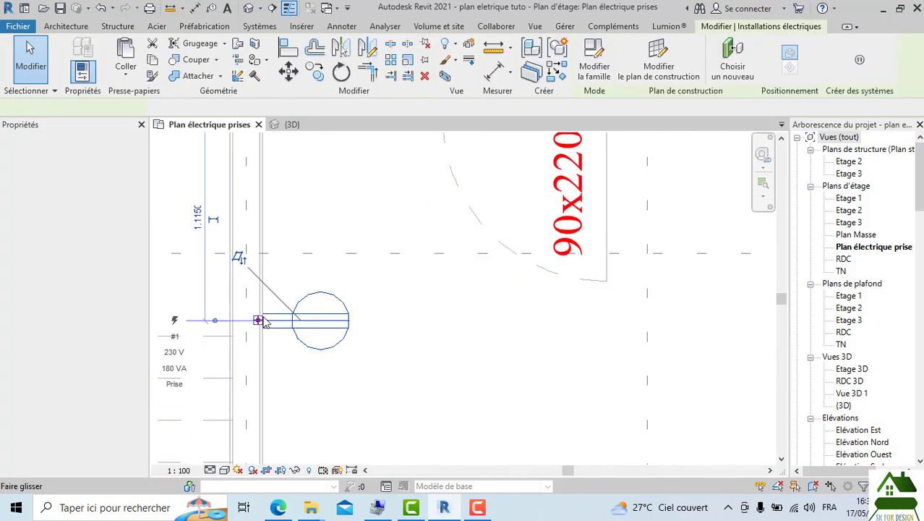
key(Escape)
scroll(343, 354, down, 5)
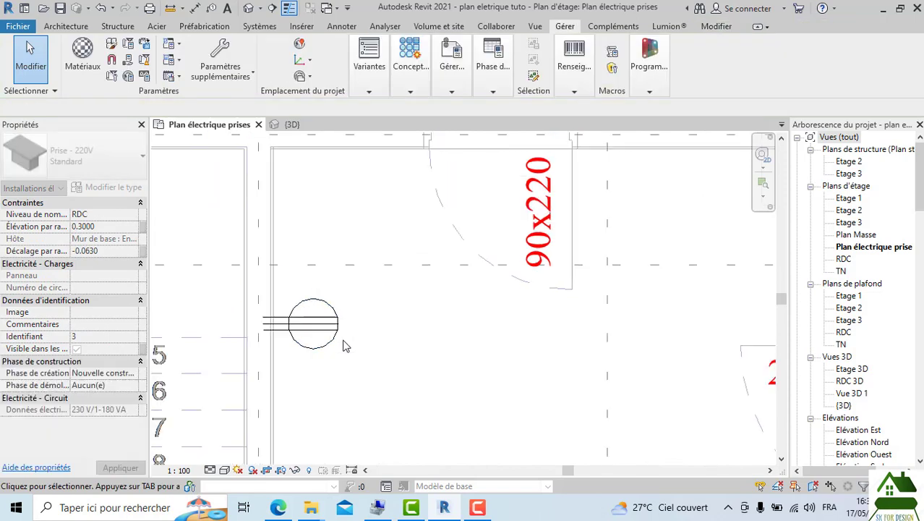
Step: Move the Garrage room's socket on the grid 1 wall slightly into the wall
scroll(355, 217, up, 5)
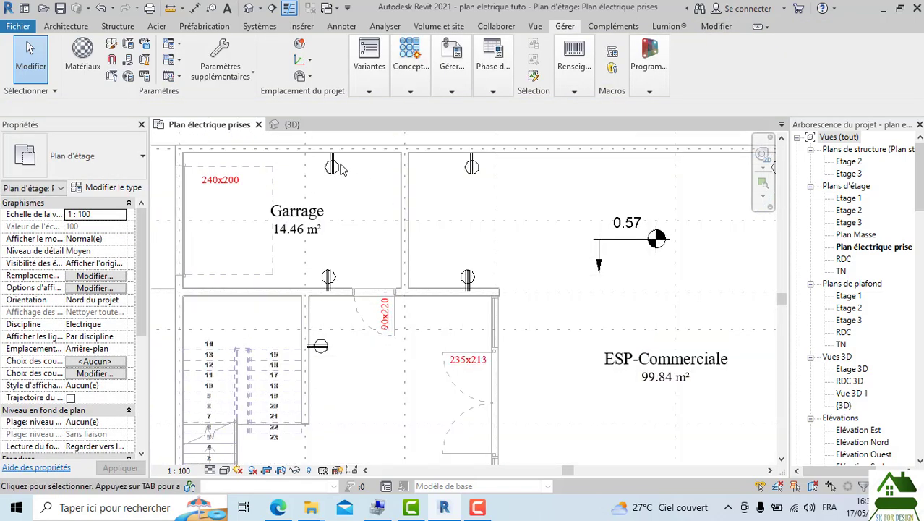
click(354, 327)
scroll(354, 324, up, 2)
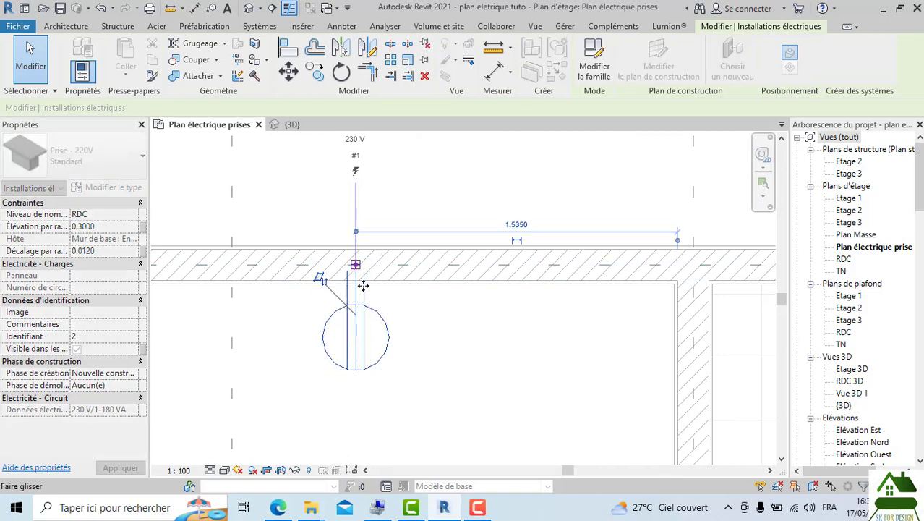
key(Escape)
scroll(425, 306, down, 2)
Step: Move the ESP-Commerciale socket on the grid 1 wall between grids C and D to the wall centreline, about 0.5 from grid D
middle_drag(495, 329, 248, 342)
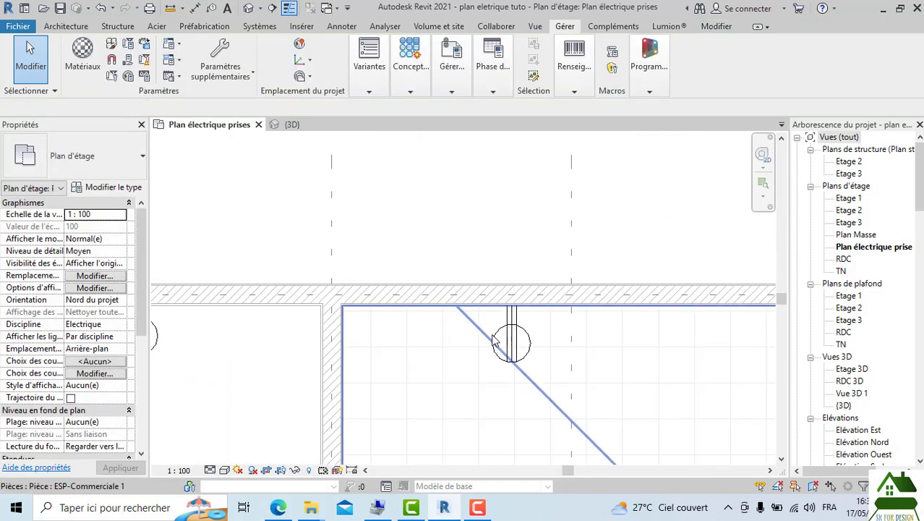
click(504, 329)
scroll(507, 318, up, 2)
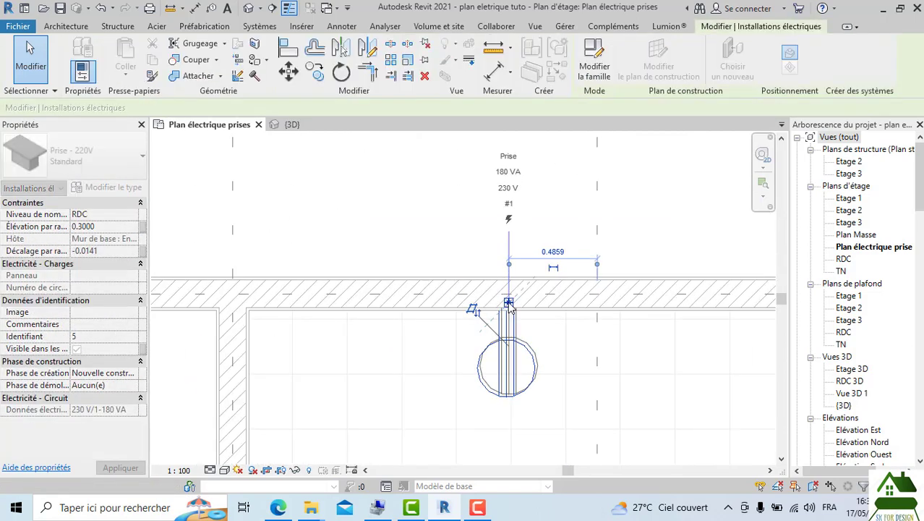
drag(502, 301, 507, 303)
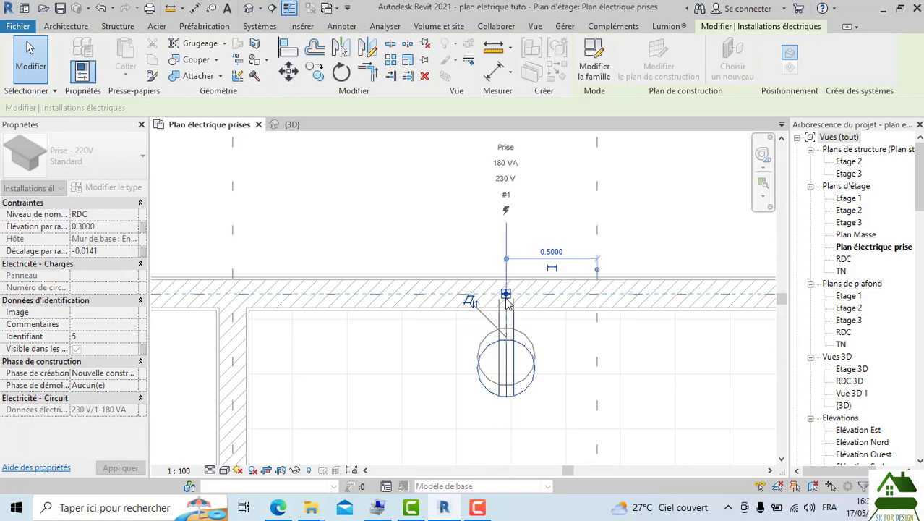
key(Escape)
scroll(584, 373, down, 2)
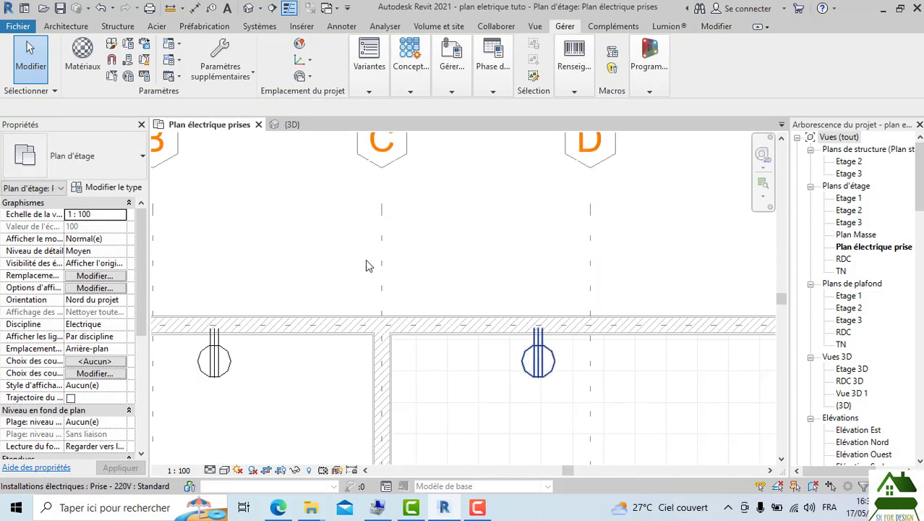
Step: Try placing another Prise - 220V socket on the grid 1 wall between grids C and D, and delete it
click(65, 26)
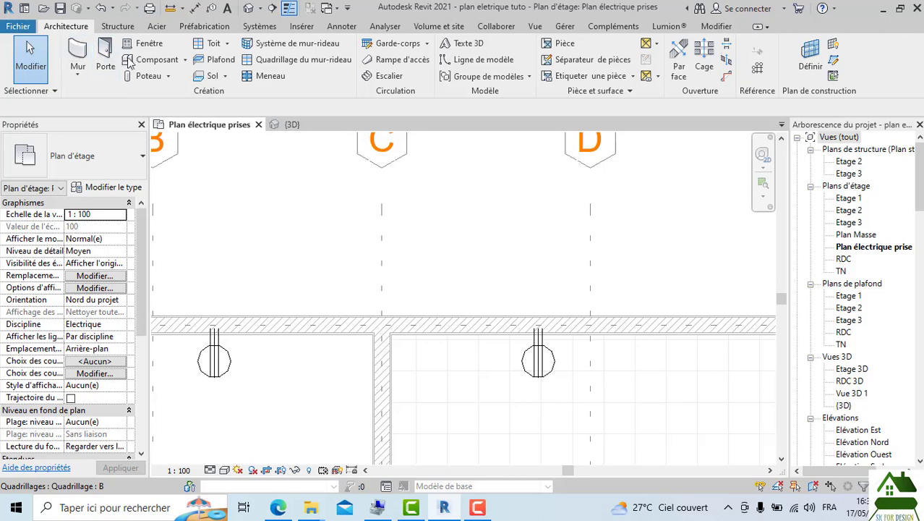
key(c)
key(m)
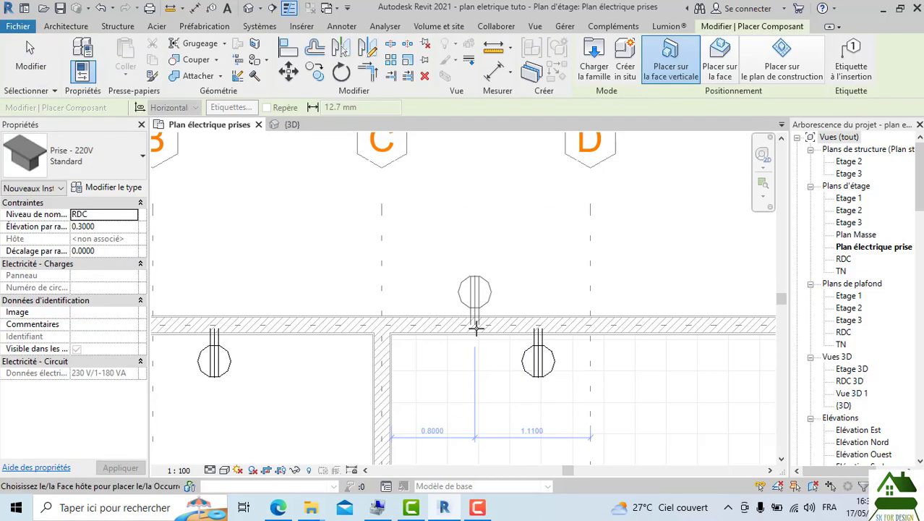
click(475, 327)
key(Escape)
key(Escape)
click(470, 293)
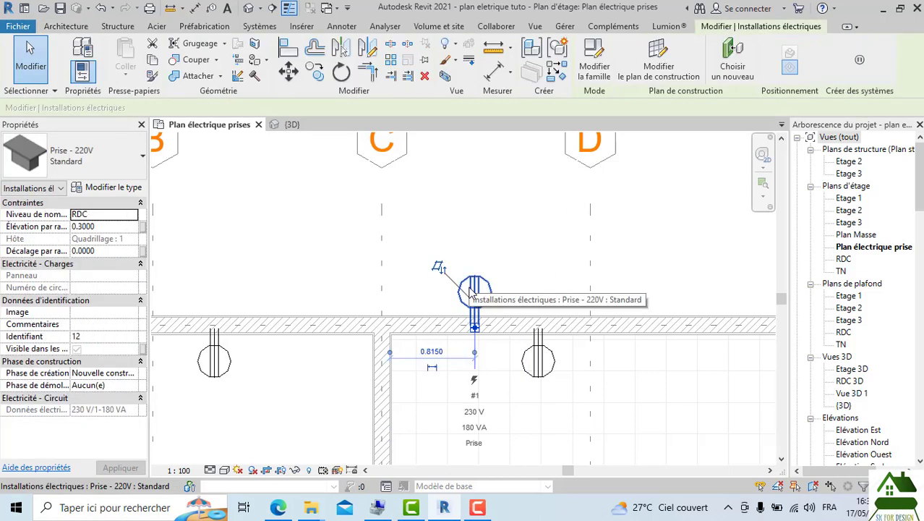
key(Delete)
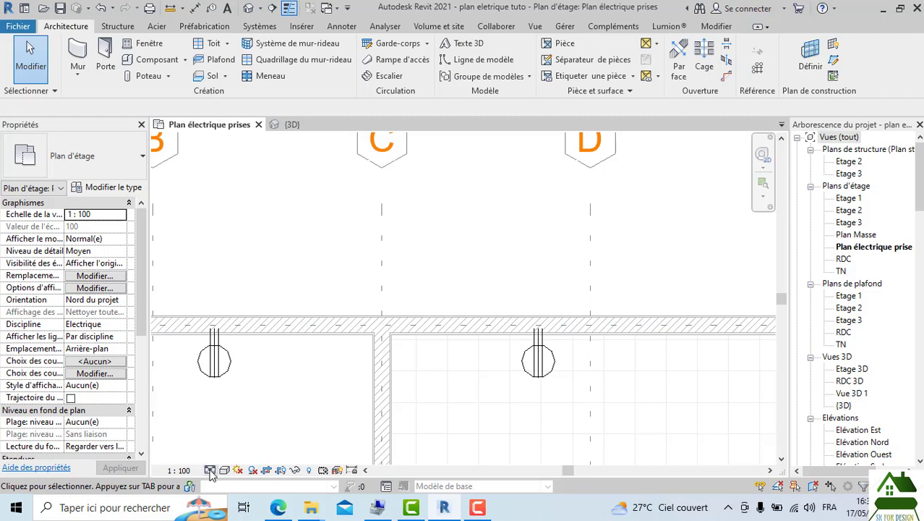
Step: Try the Elevé detail level on the socket plan and undo the change
scroll(537, 340, up, 5)
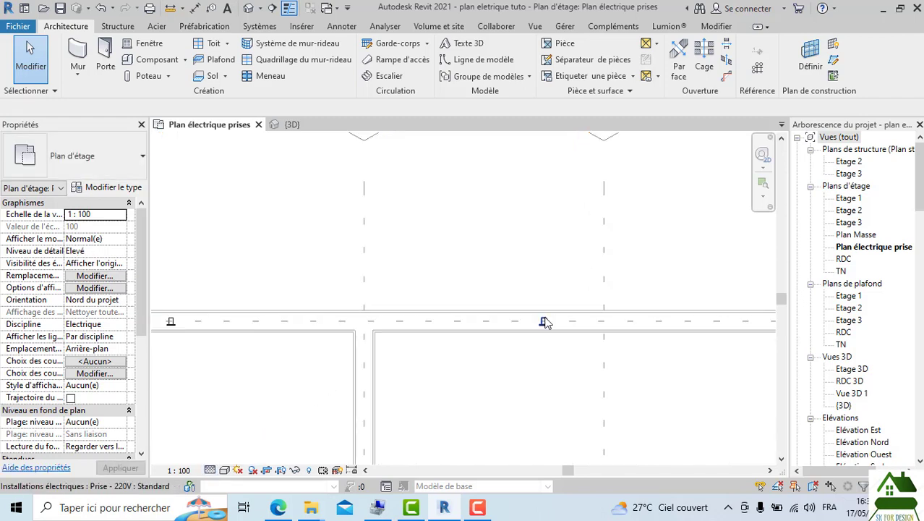
scroll(533, 366, down, 4)
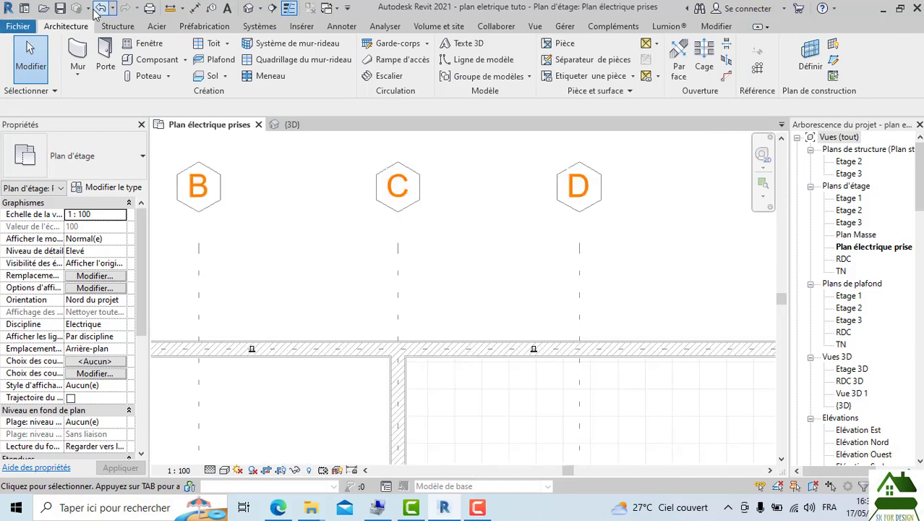
Step: Move the ESP-Commerciale socket between grids C and D out of the grid 1 wall to just off its inner face
scroll(350, 232, up, 4)
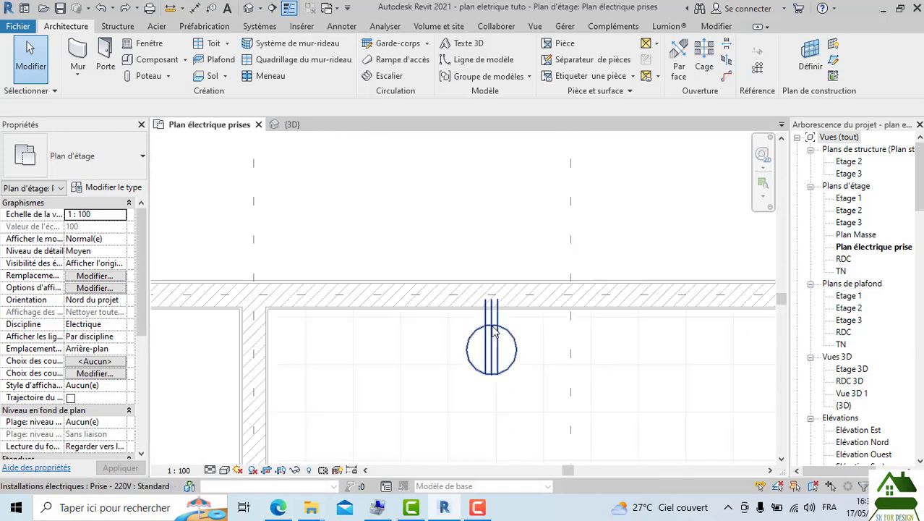
click(491, 306)
scroll(491, 306, up, 3)
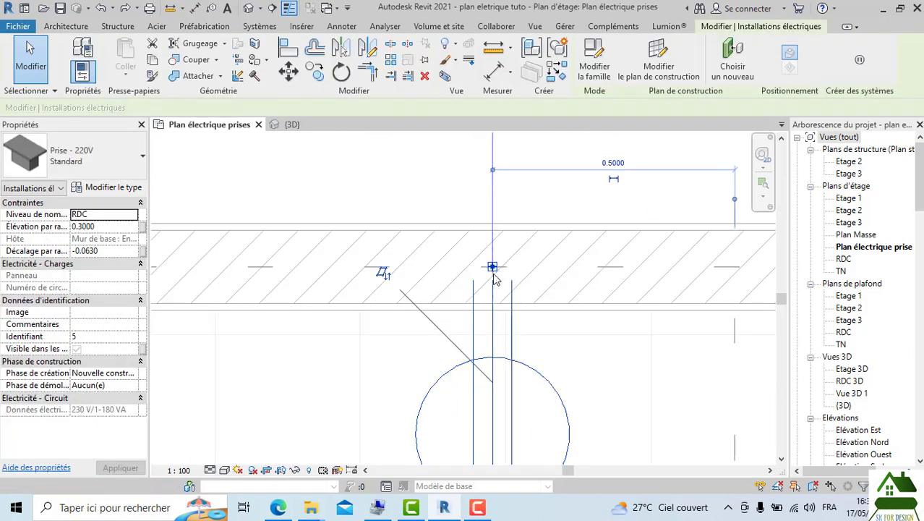
drag(497, 299, 497, 305)
click(585, 336)
scroll(585, 335, down, 2)
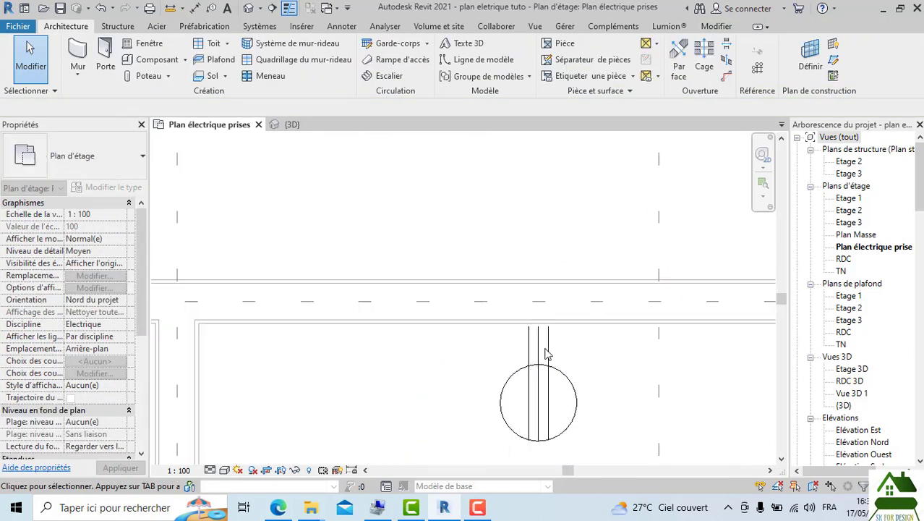
Step: Try moving the Garrage socket on the grid 1 wall between grids B and C out to the wall's inner face
middle_drag(436, 356, 684, 274)
scroll(622, 272, down, 3)
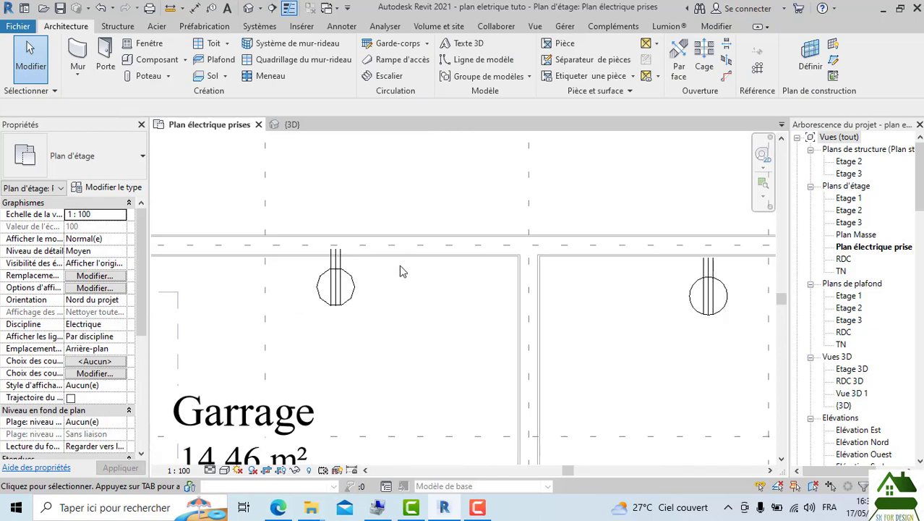
click(334, 282)
scroll(334, 280, up, 3)
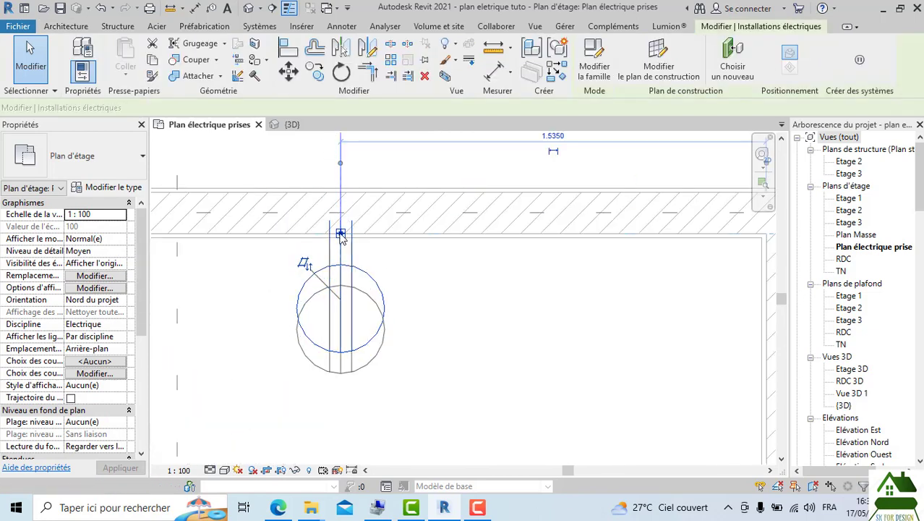
click(444, 289)
scroll(371, 237, down, 4)
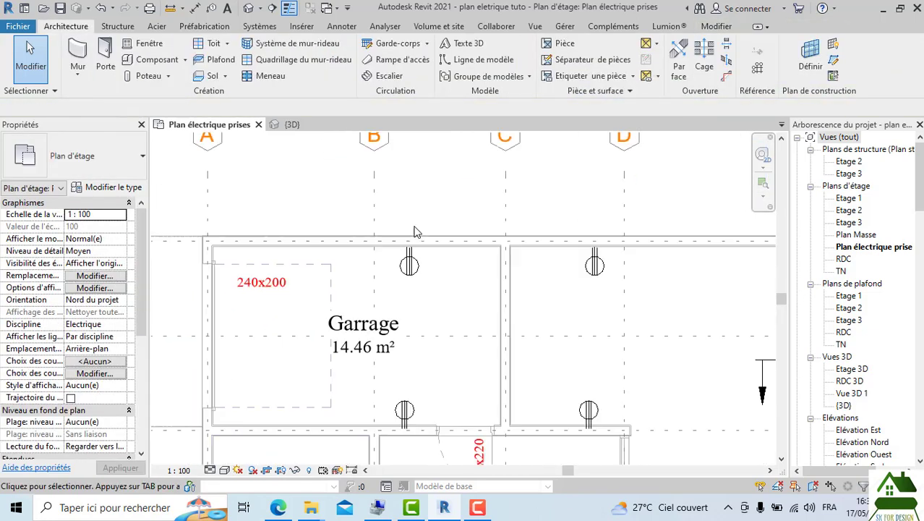
Step: Try moving the Garrage socket on the grid 3 wall, between grid B and the 90x220 door, to the wall face with host offset 0.0120
scroll(412, 242, down, 1)
scroll(407, 372, up, 5)
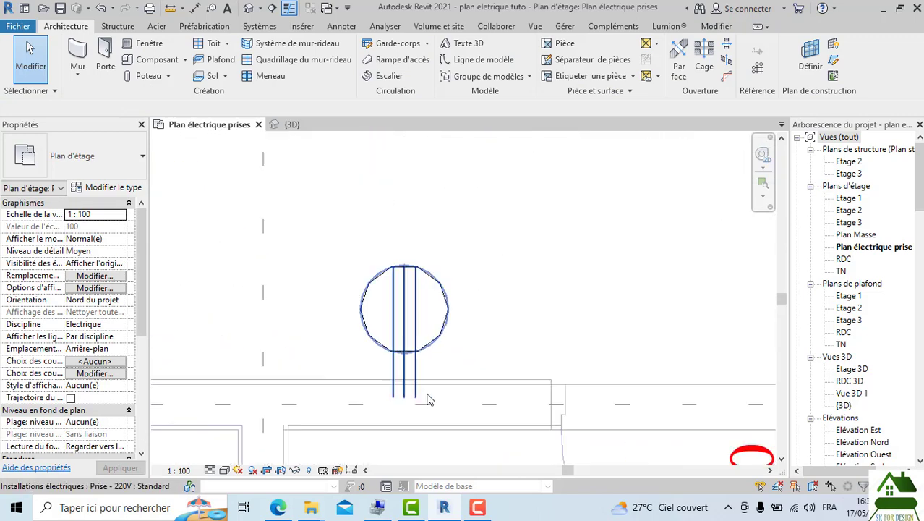
click(409, 312)
scroll(387, 358, up, 4)
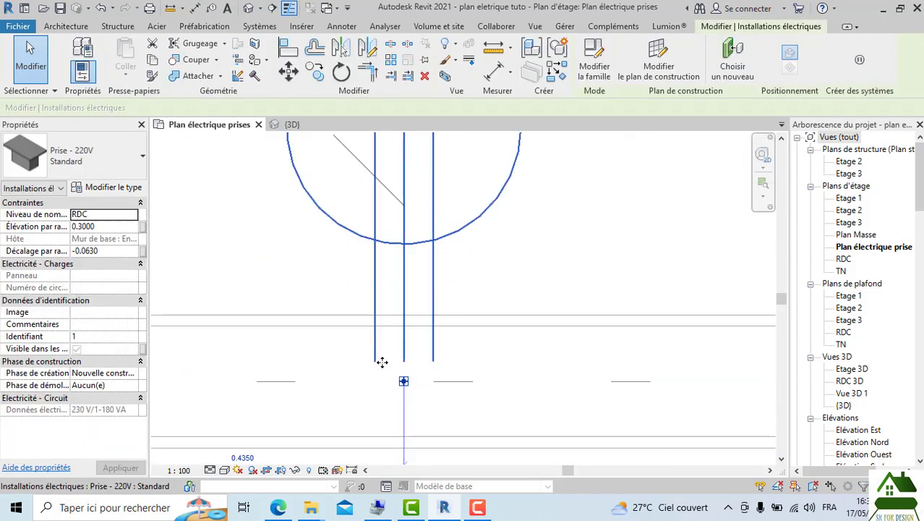
drag(404, 381, 404, 331)
scroll(412, 351, down, 6)
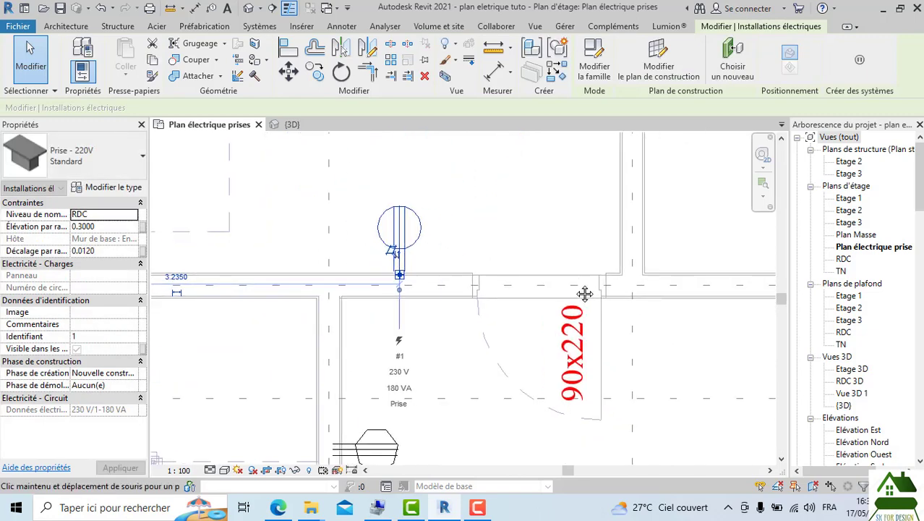
Step: Try moving the ESP-Commerciale socket on the grid 3 wall between grids C and D to the wall face with host offset 0.0120
scroll(615, 311, down, 2)
scroll(527, 289, up, 6)
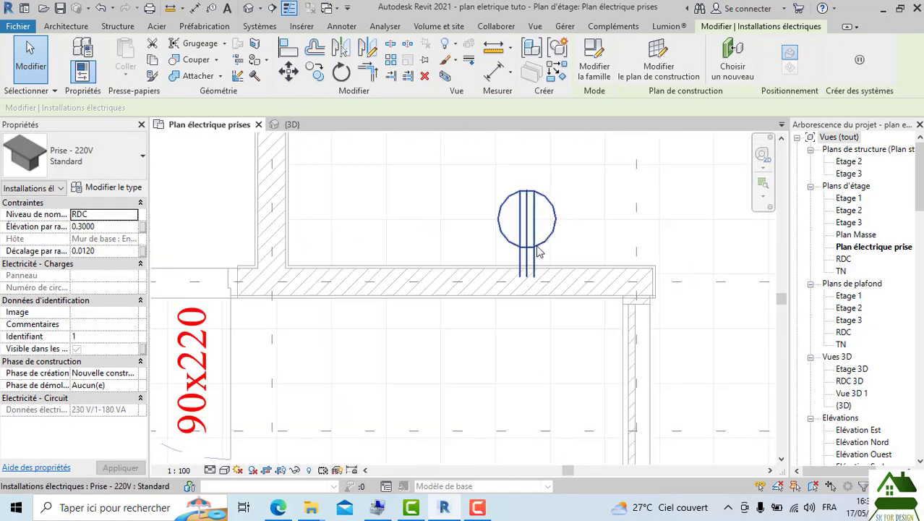
scroll(529, 291, up, 1)
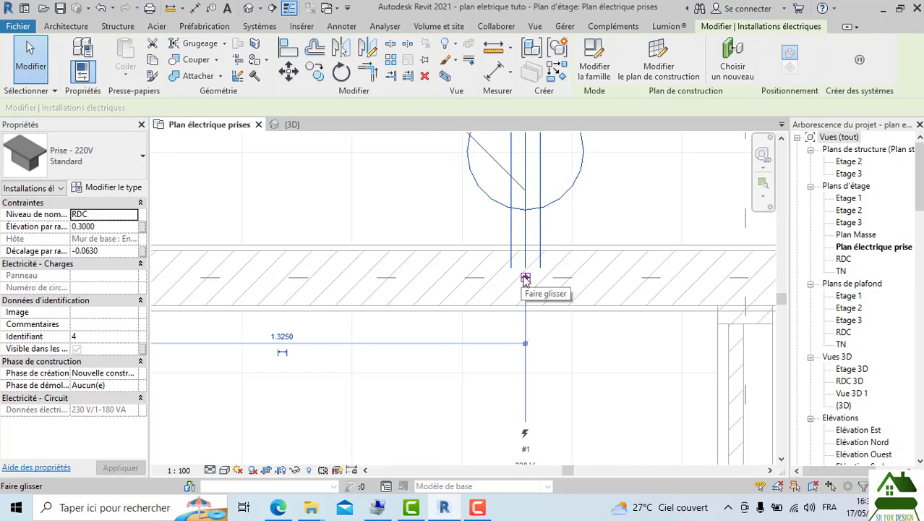
drag(523, 257, 524, 252)
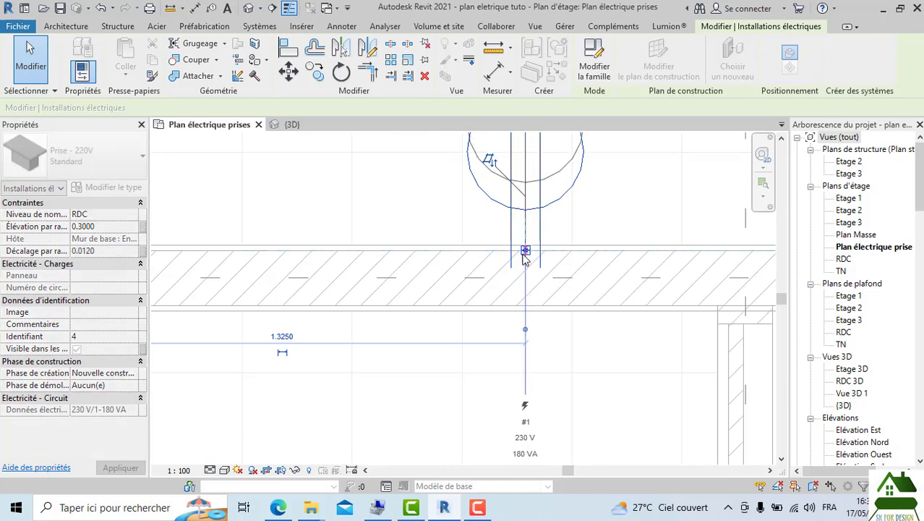
click(556, 364)
scroll(556, 364, down, 5)
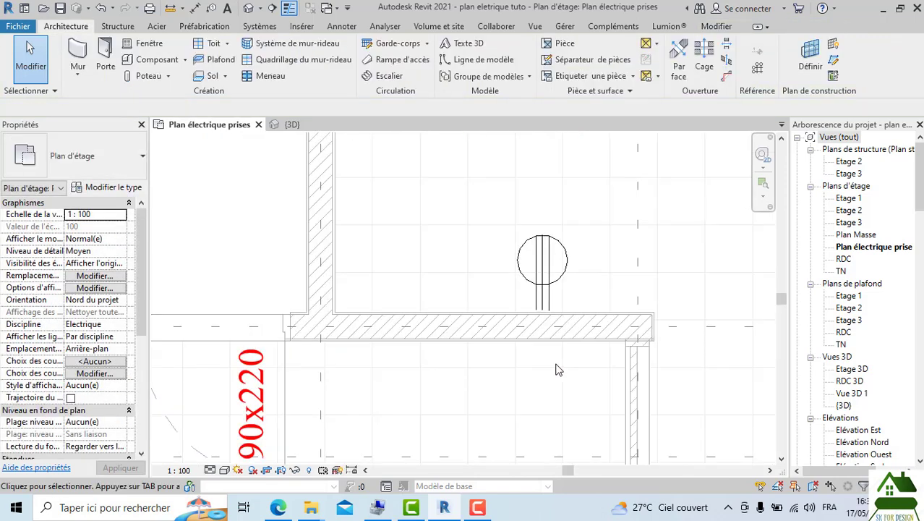
scroll(556, 369, down, 3)
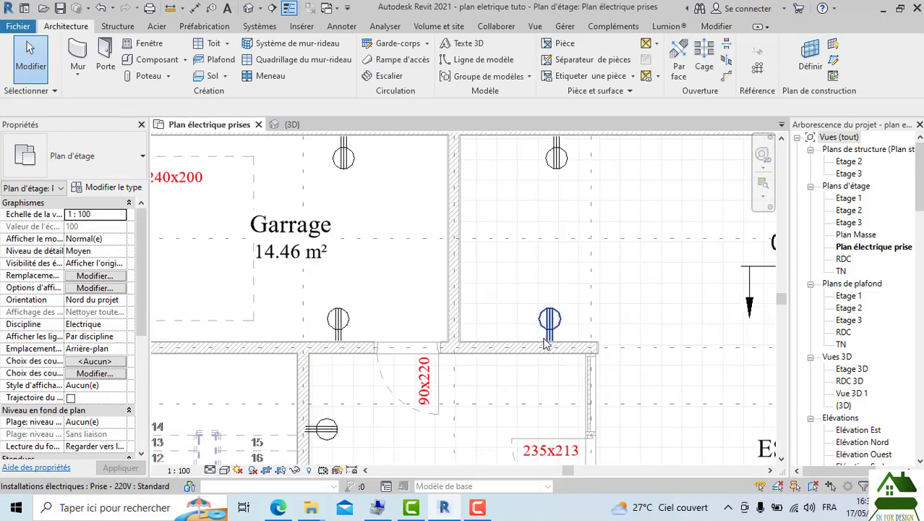
middle_drag(546, 344, 553, 373)
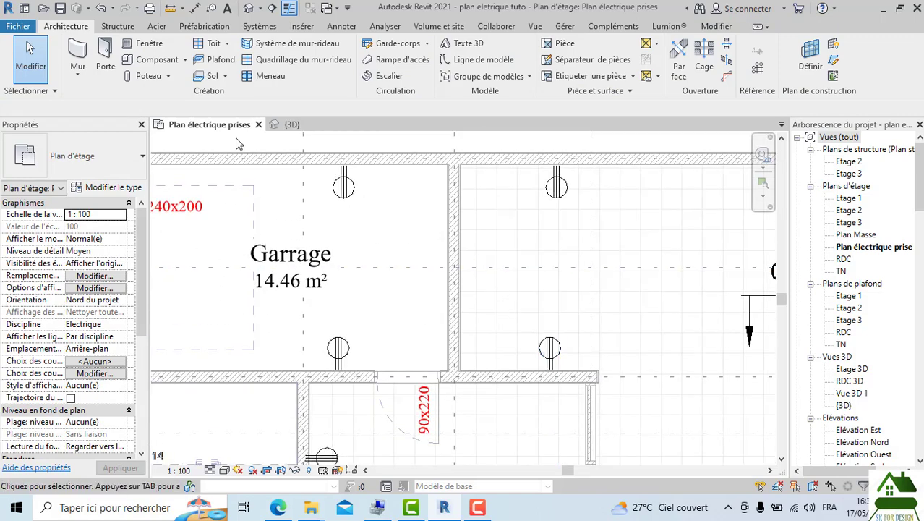
Step: Undo the recent socket edits on the grid 1 and grid 3 walls
click(101, 12)
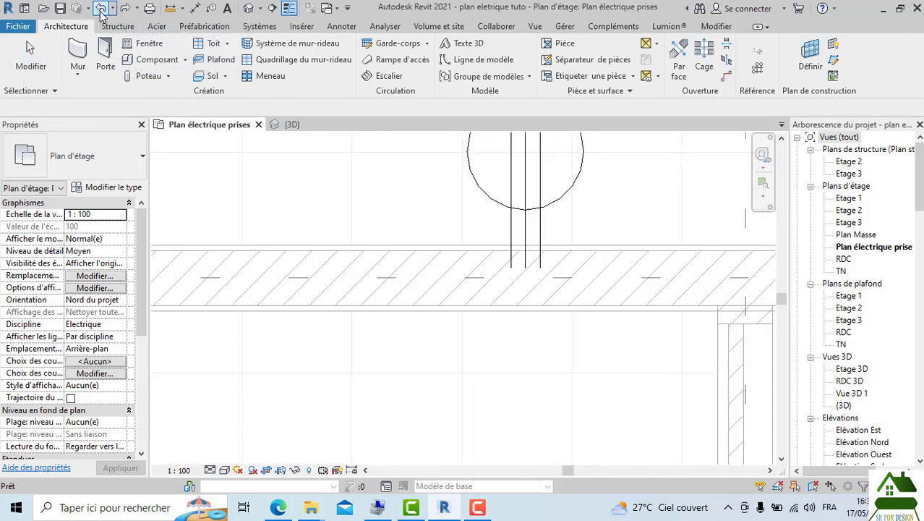
click(102, 12)
click(100, 10)
click(101, 10)
click(101, 12)
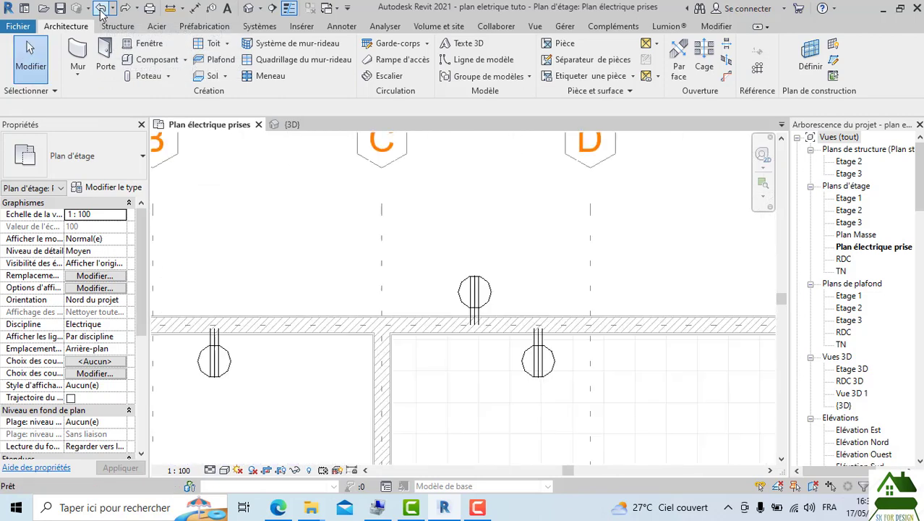
click(102, 12)
click(101, 13)
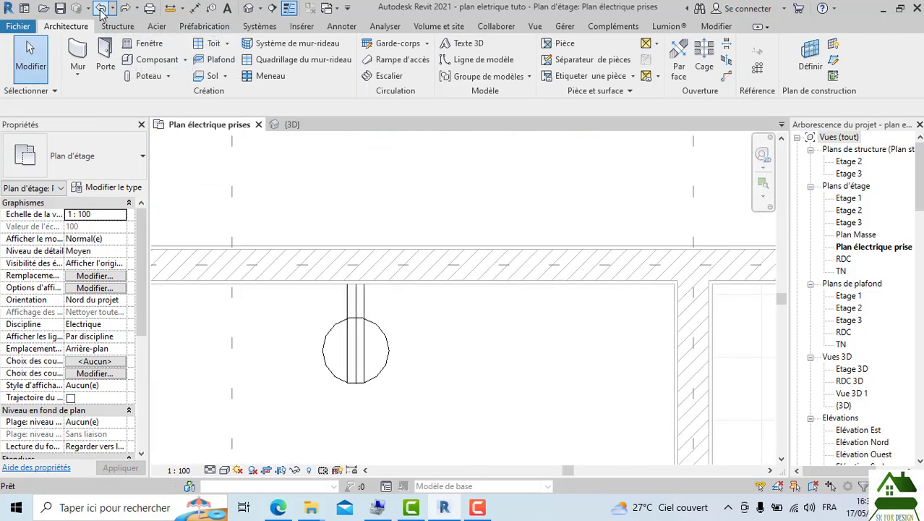
click(101, 12)
Step: Move the upper ESP-Commerciale socket on the grid D wall, between grids 6 and 7, out to the wall's inner face
scroll(390, 269, down, 5)
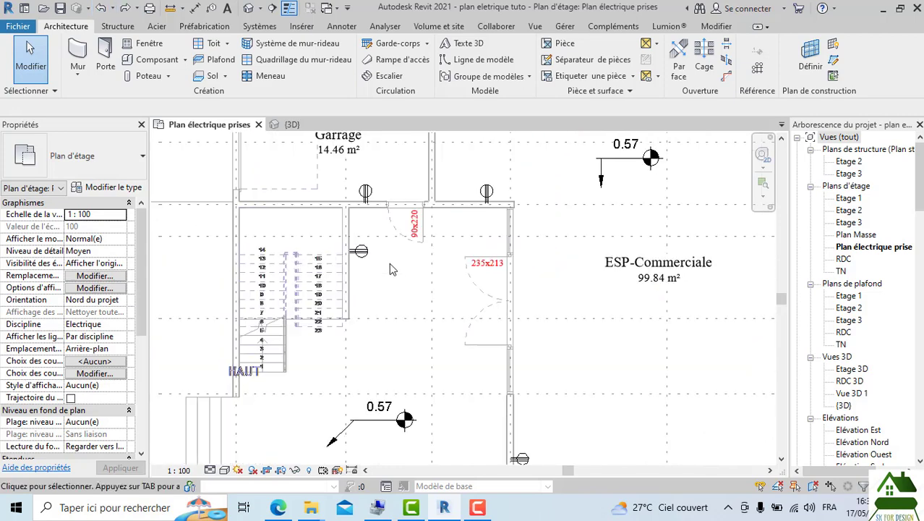
scroll(458, 325, up, 8)
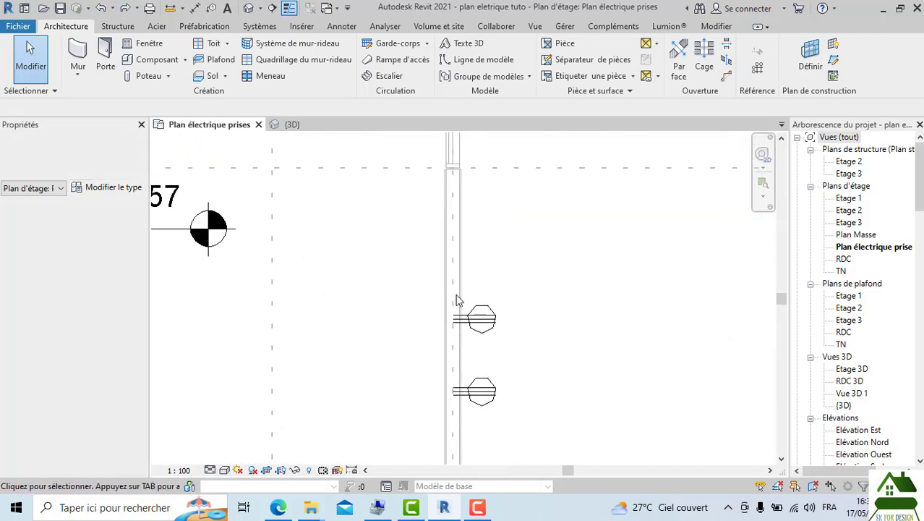
click(460, 342)
scroll(431, 337, up, 2)
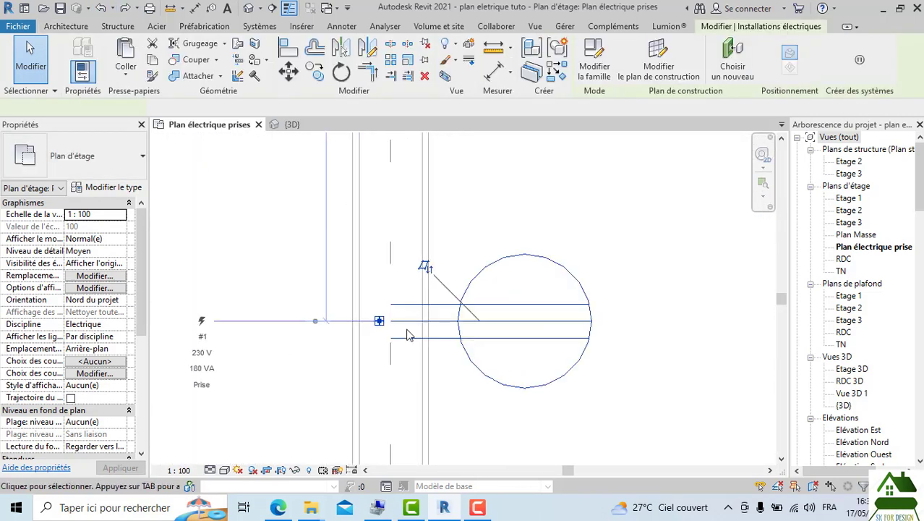
drag(389, 316, 432, 321)
middle_drag(458, 370, 435, 224)
scroll(444, 264, down, 3)
click(444, 269)
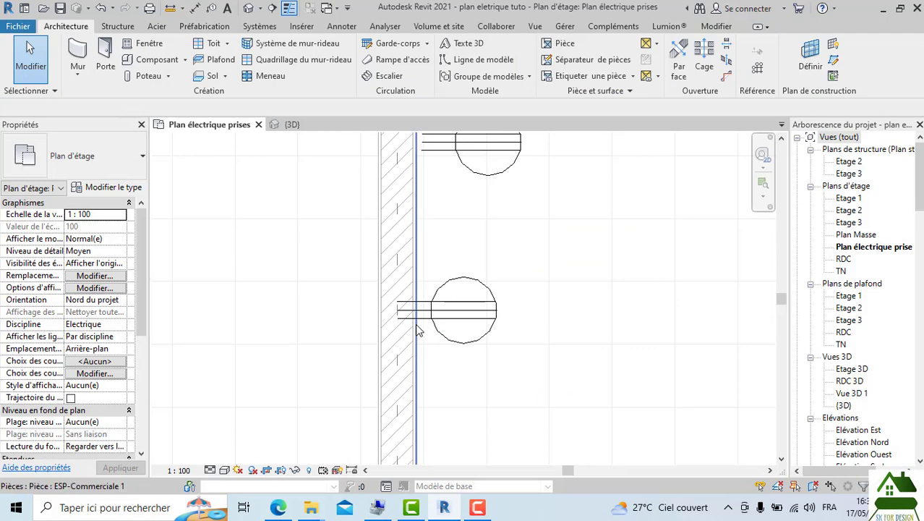
Step: Move the lower ESP-Commerciale socket on the grid D wall out to the wall's inner face, with a host offset of about 0.102
click(388, 313)
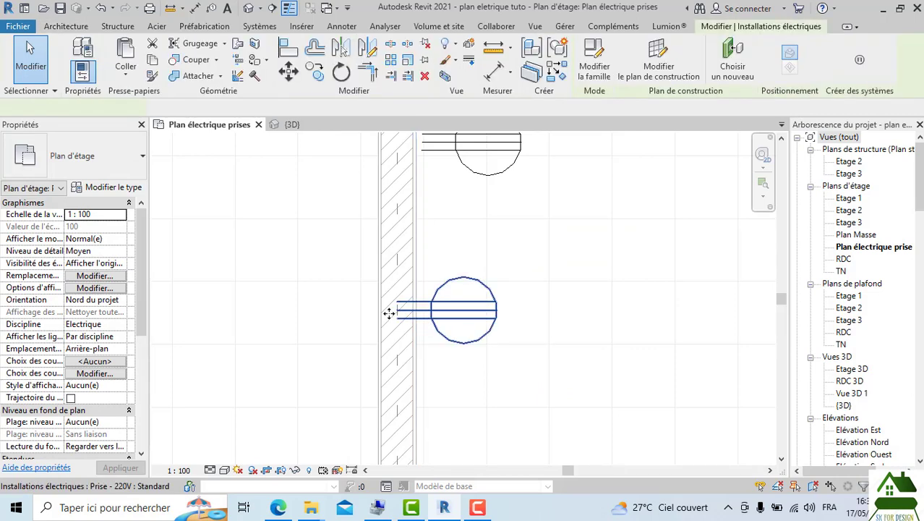
scroll(388, 312, up, 3)
drag(386, 306, 434, 309)
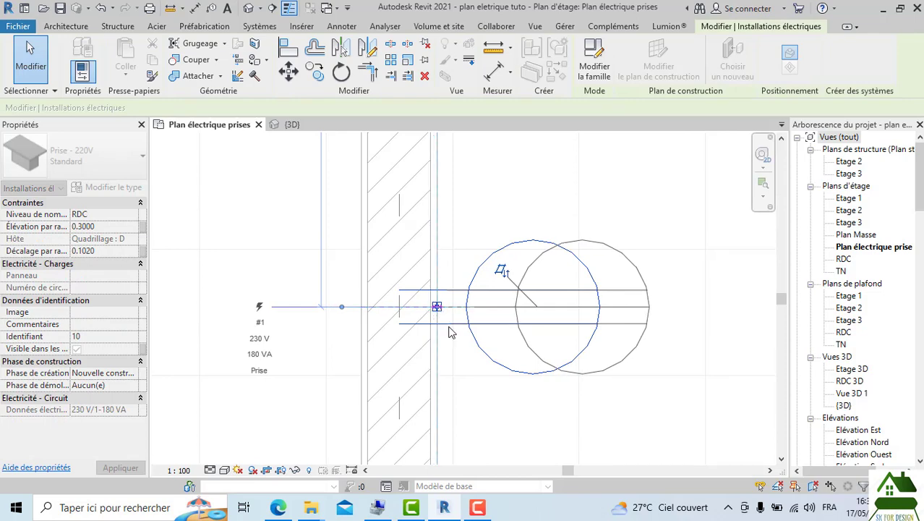
click(461, 377)
scroll(455, 362, down, 3)
scroll(452, 263, down, 3)
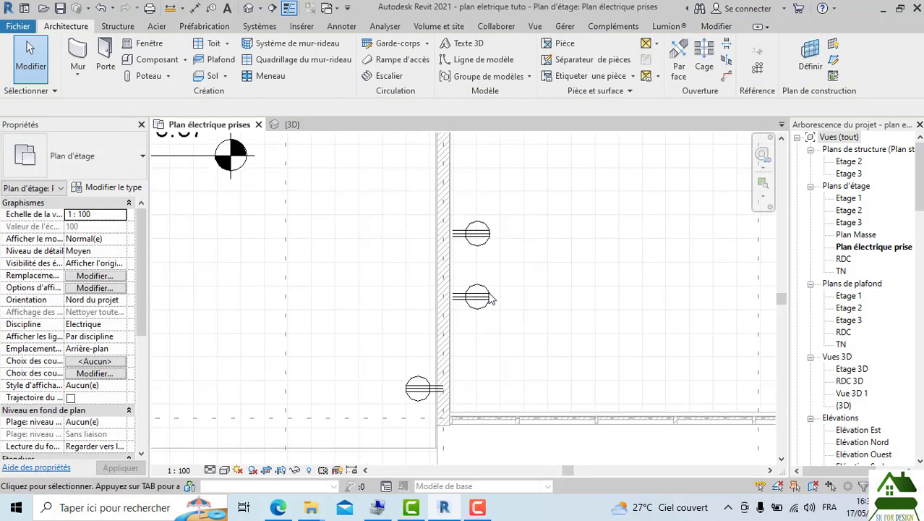
Step: Move the socket on the opposite side of the grid D wall, just above grid 7, out to the wall's outer face
scroll(436, 402, up, 4)
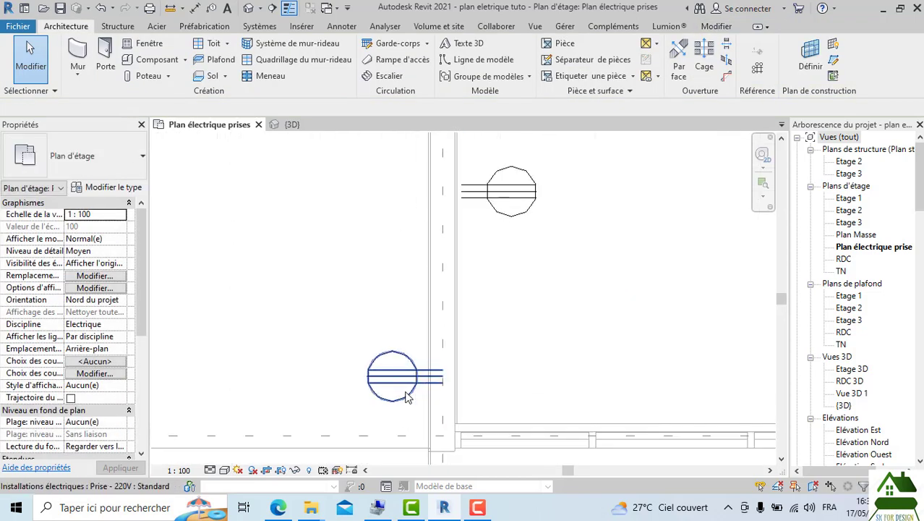
click(447, 380)
scroll(449, 381, up, 2)
drag(447, 379, 411, 382)
drag(399, 427, 398, 428)
click(393, 421)
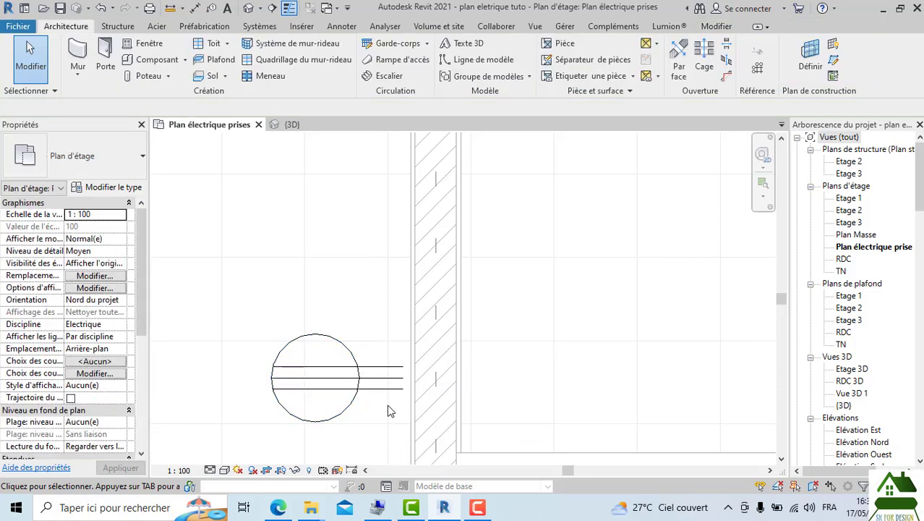
Step: Set the socket plan's detail level to Elevé and inspect how the sockets sit on the grid D wall
scroll(380, 394, down, 5)
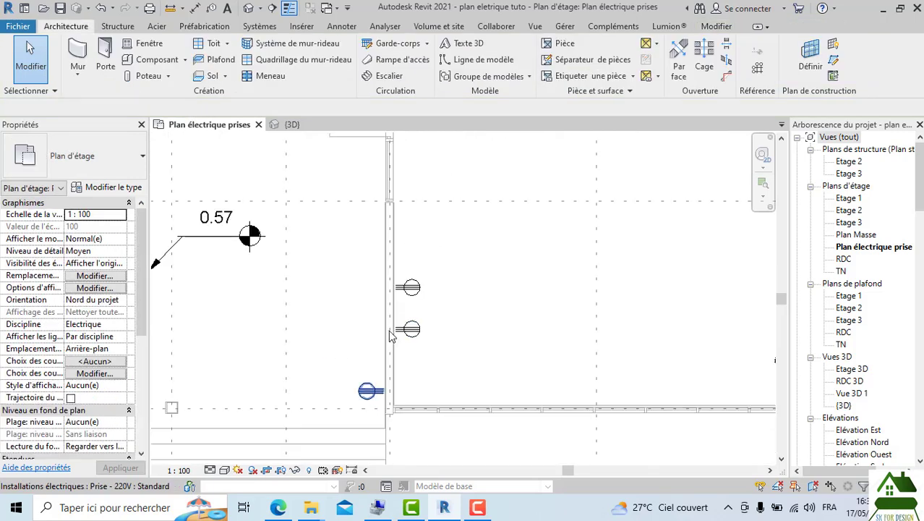
click(202, 471)
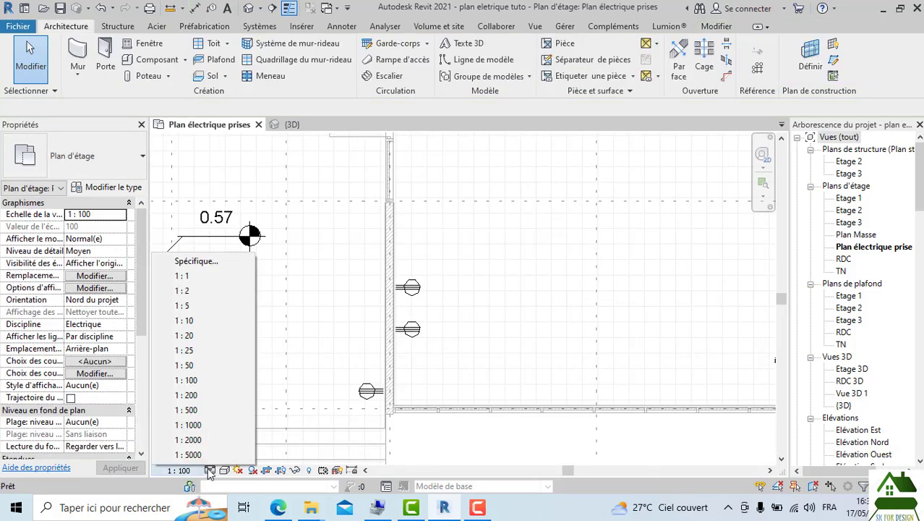
click(209, 471)
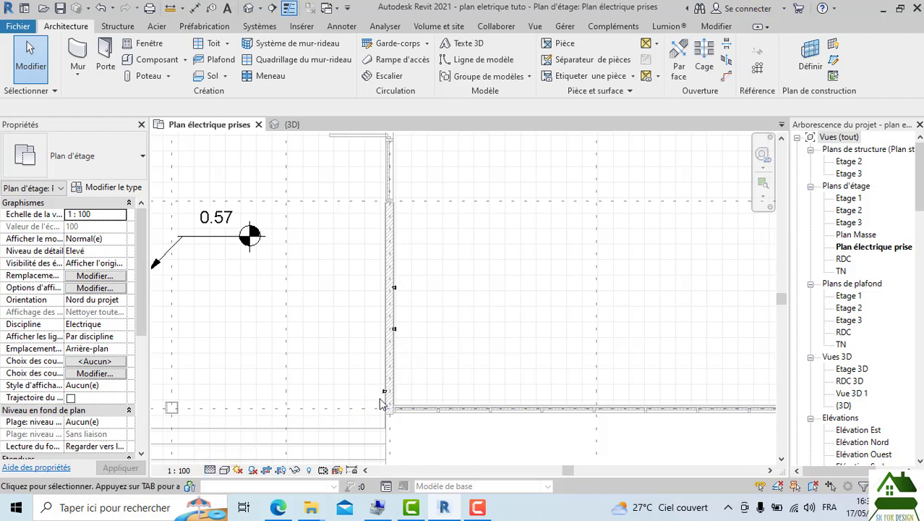
scroll(382, 403, up, 6)
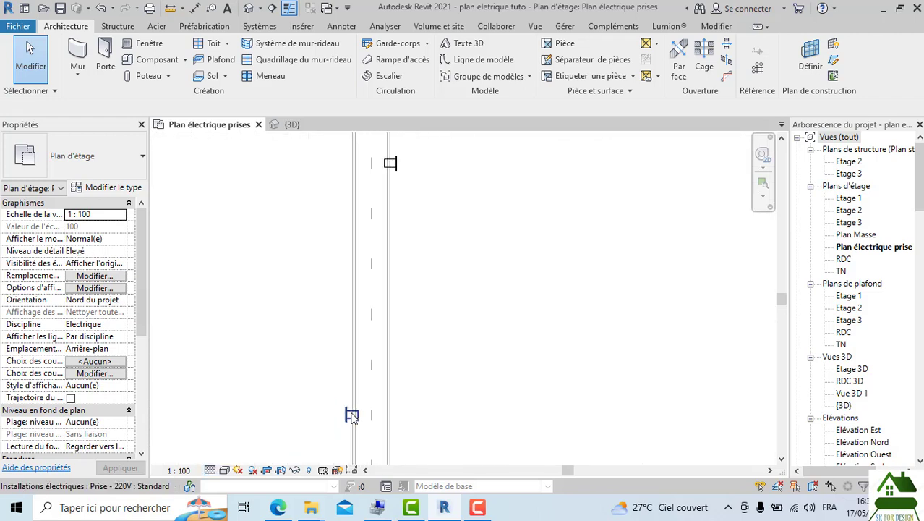
scroll(340, 411, up, 3)
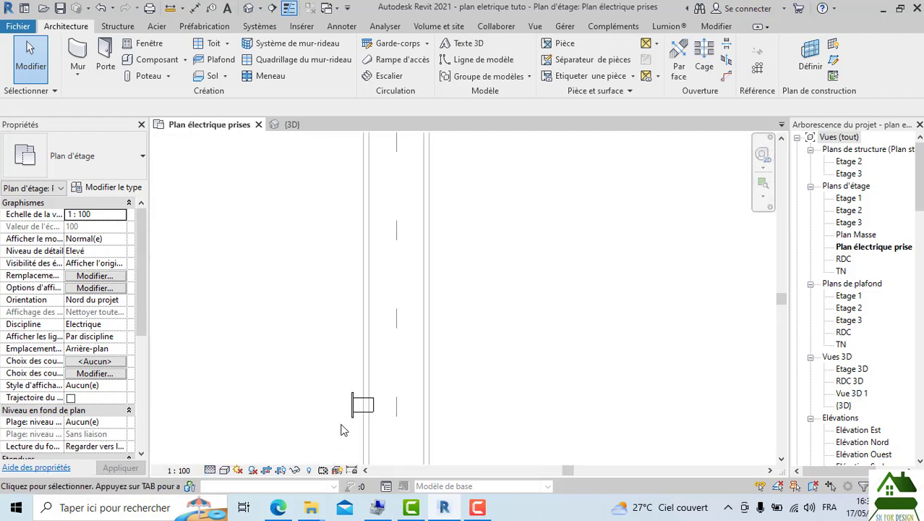
click(355, 410)
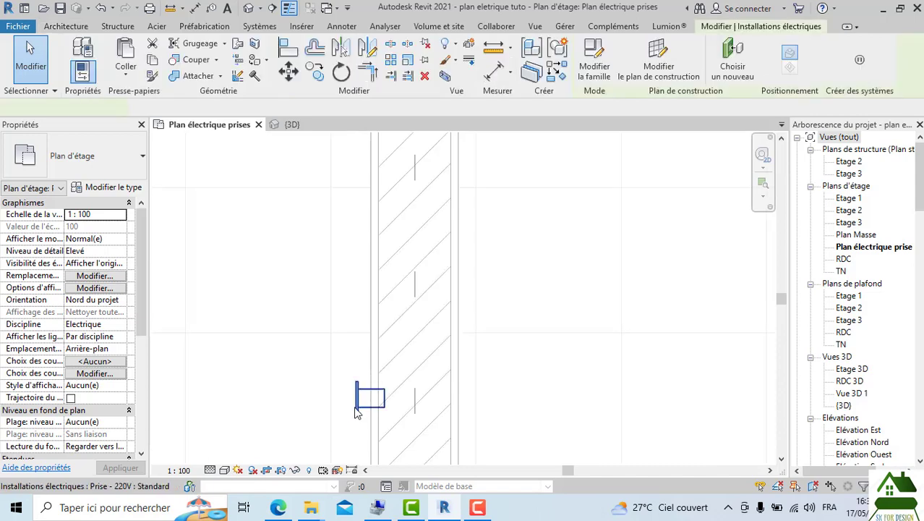
click(342, 344)
scroll(342, 345, down, 2)
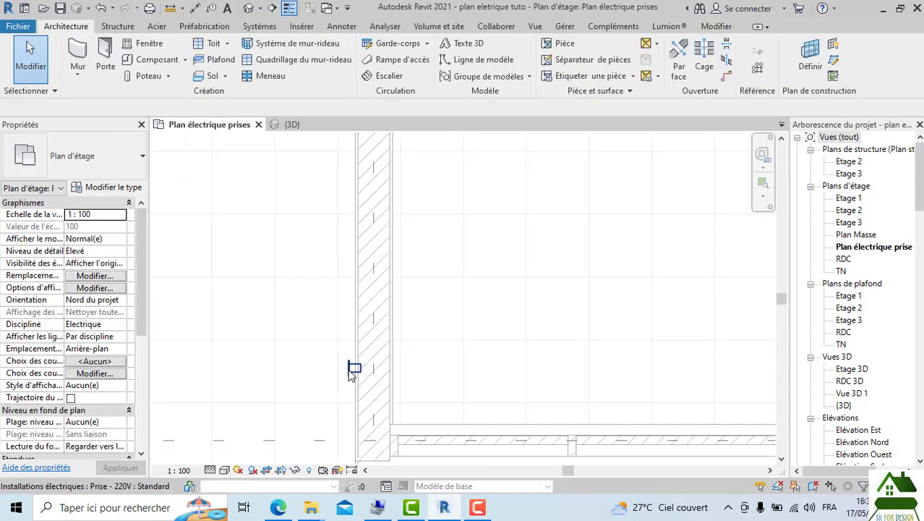
scroll(501, 324, down, 2)
scroll(505, 315, down, 3)
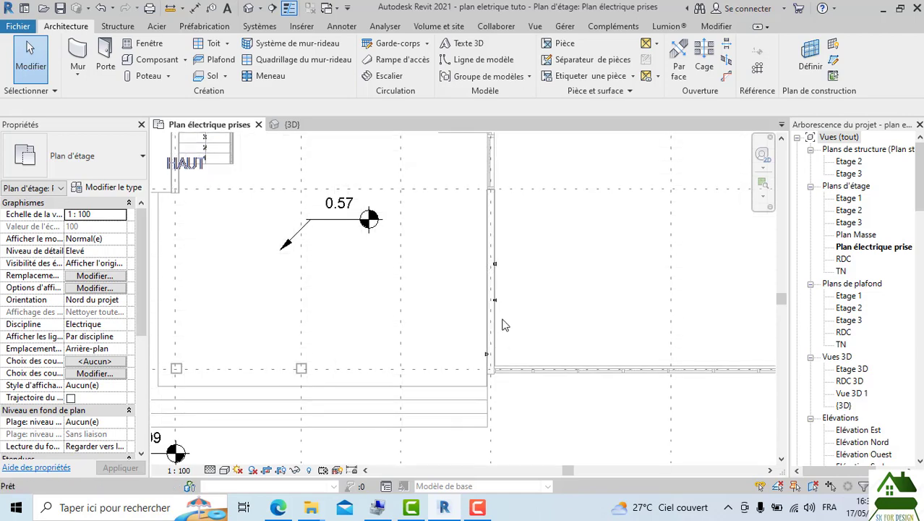
Step: Select all visible Prise - 220V sockets in the plan and delete them
middle_drag(528, 285, 509, 345)
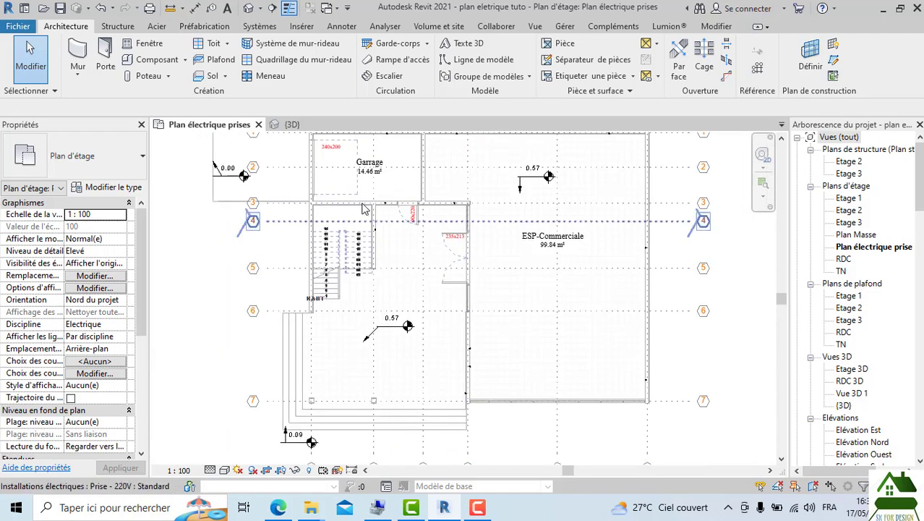
scroll(365, 209, up, 6)
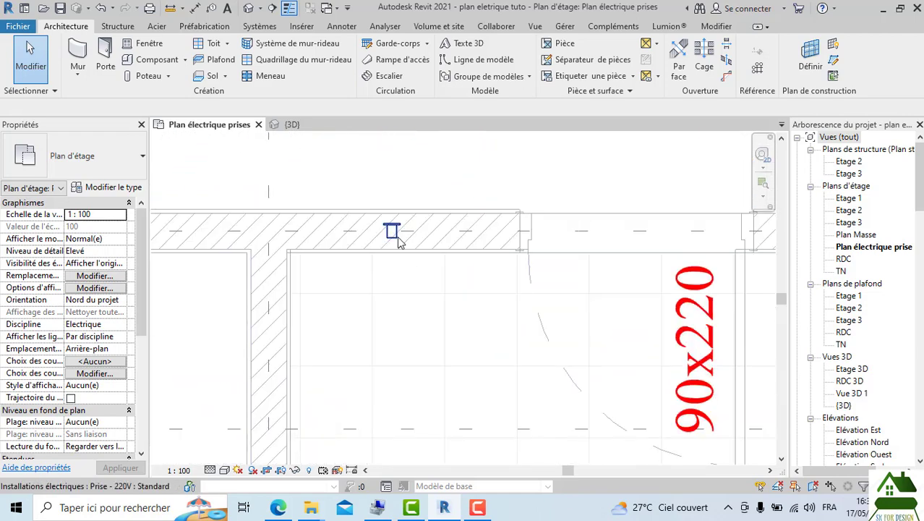
click(434, 350)
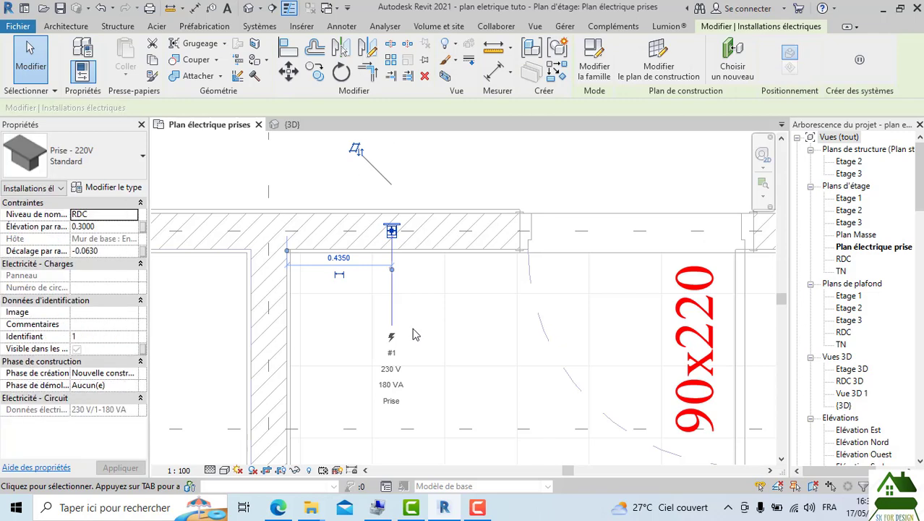
scroll(414, 334, down, 3)
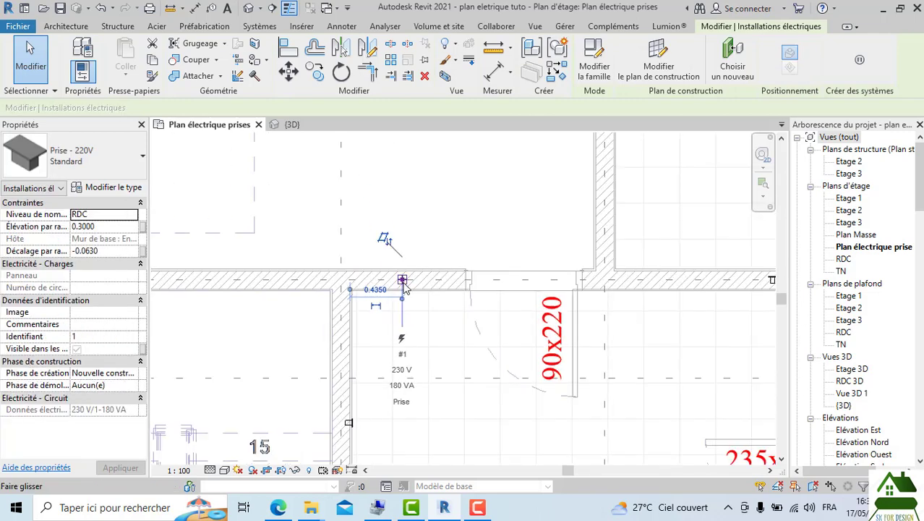
right_click(405, 286)
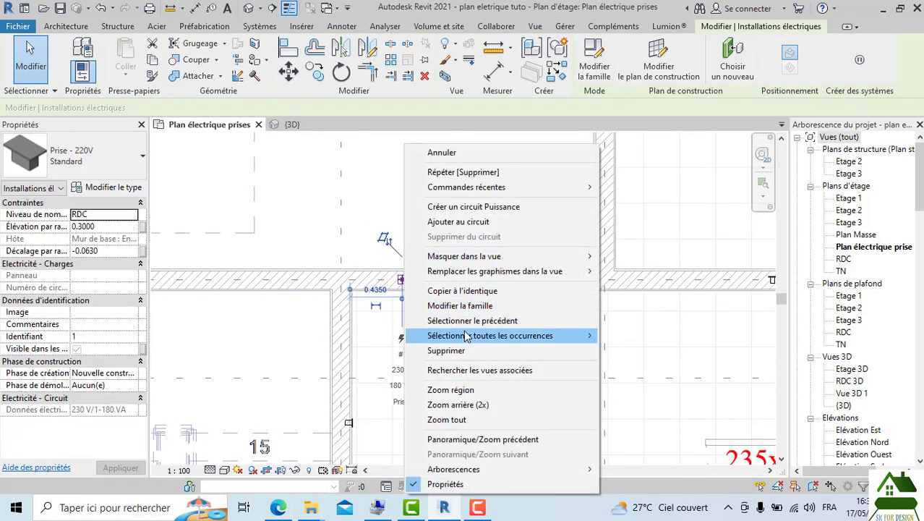
mouse_move(596, 340)
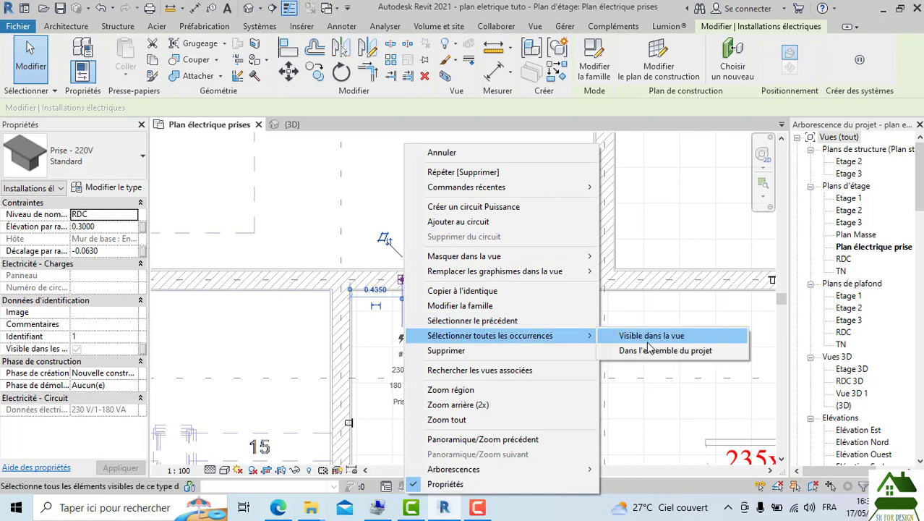
click(637, 336)
key(Escape)
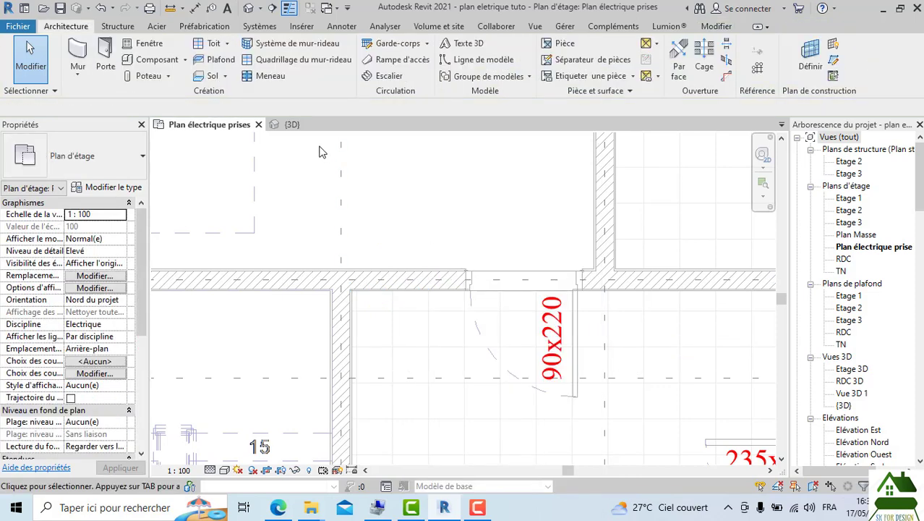
Step: Place a Prise - 220V socket on the garage face of the grid 3 wall, between grid B and the 90x220 door
scroll(375, 284, down, 3)
middle_drag(383, 316, 429, 447)
scroll(429, 448, up, 3)
scroll(402, 362, up, 4)
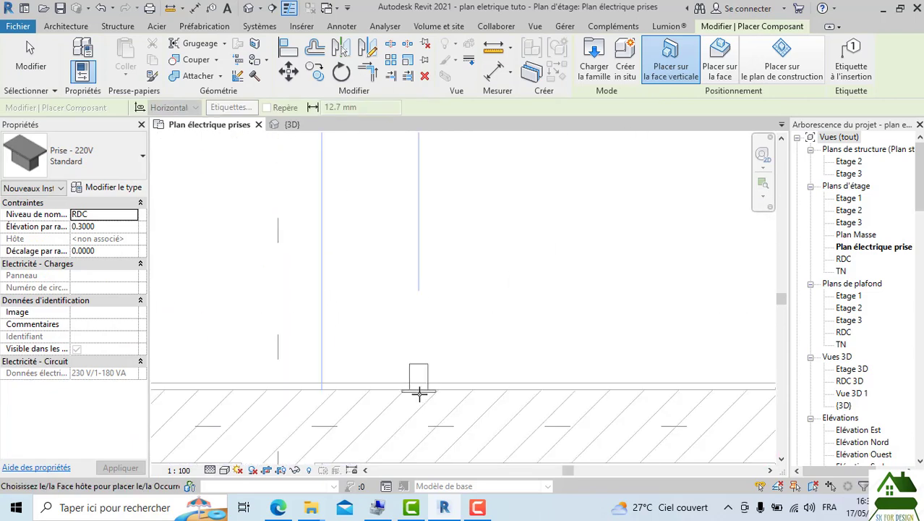
scroll(419, 395, up, 2)
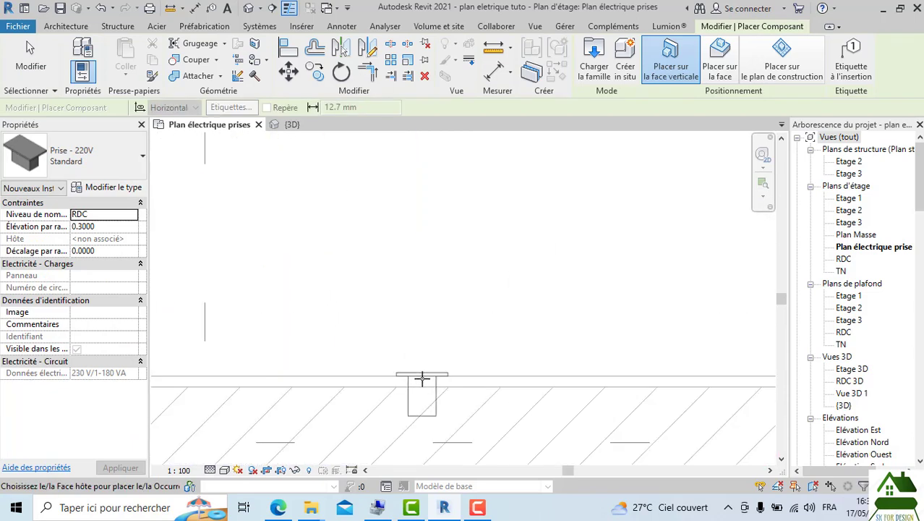
scroll(422, 378, down, 2)
scroll(421, 377, down, 2)
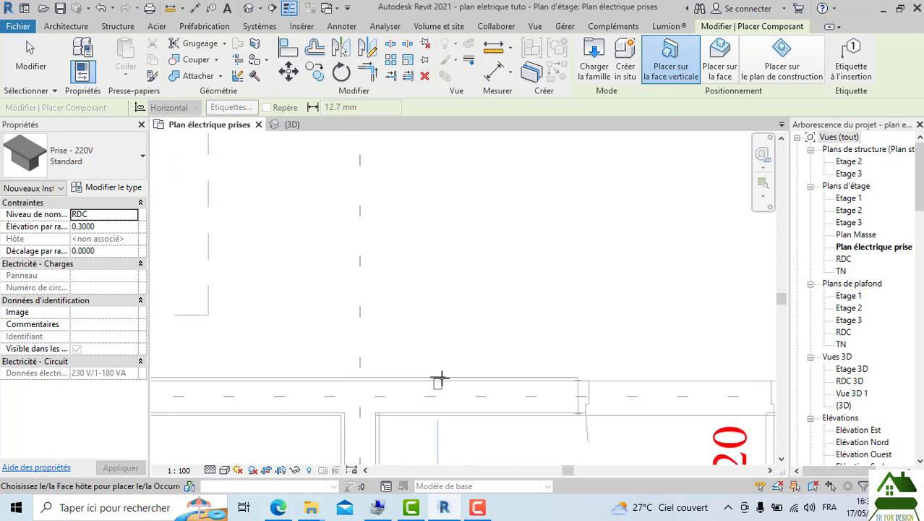
scroll(455, 381, up, 3)
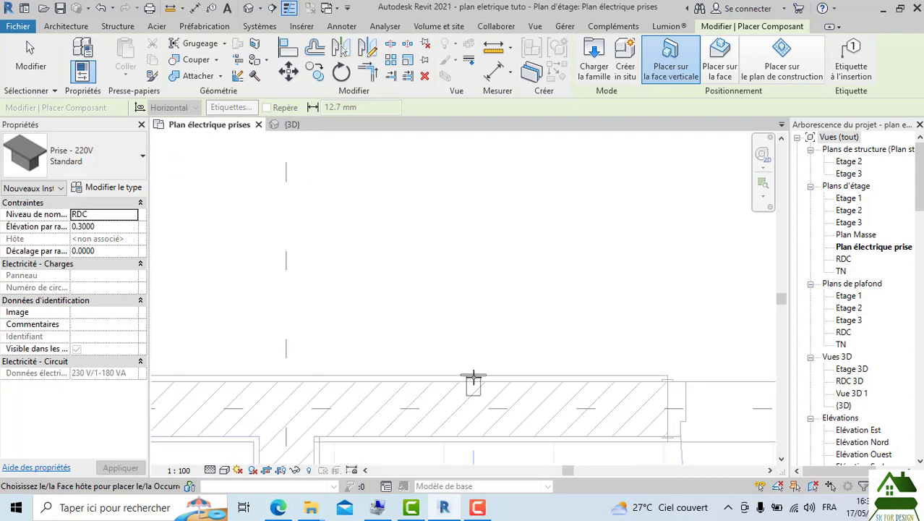
Step: Place a socket on the garage face of the grid 1 wall, about 1.37 from the grid C partition
middle_drag(475, 265, 489, 387)
scroll(480, 350, down, 3)
middle_drag(483, 306, 466, 504)
middle_drag(461, 191, 464, 343)
scroll(470, 317, up, 4)
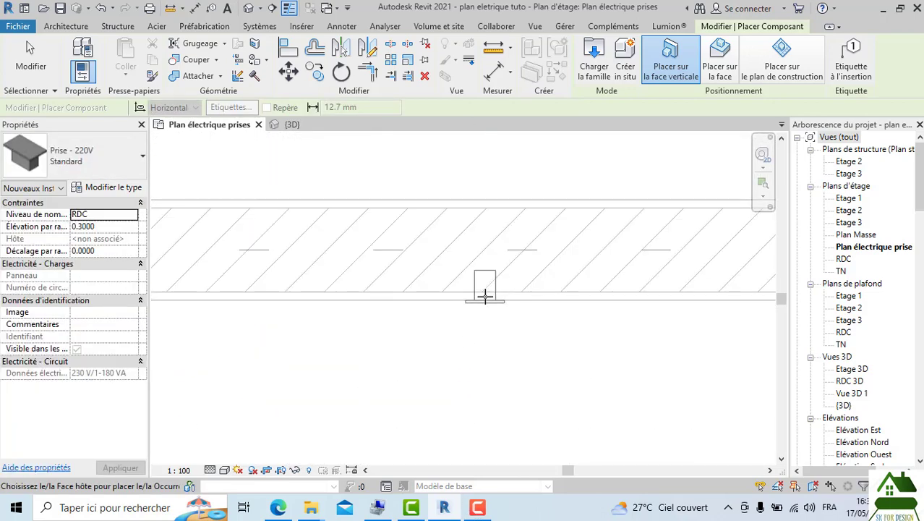
click(486, 296)
Step: Place a socket on the inner face of the grid 1 wall in ESP-Commerciale, just past the grid C partition
scroll(450, 309, down, 3)
middle_drag(531, 327, 332, 301)
scroll(324, 296, down, 3)
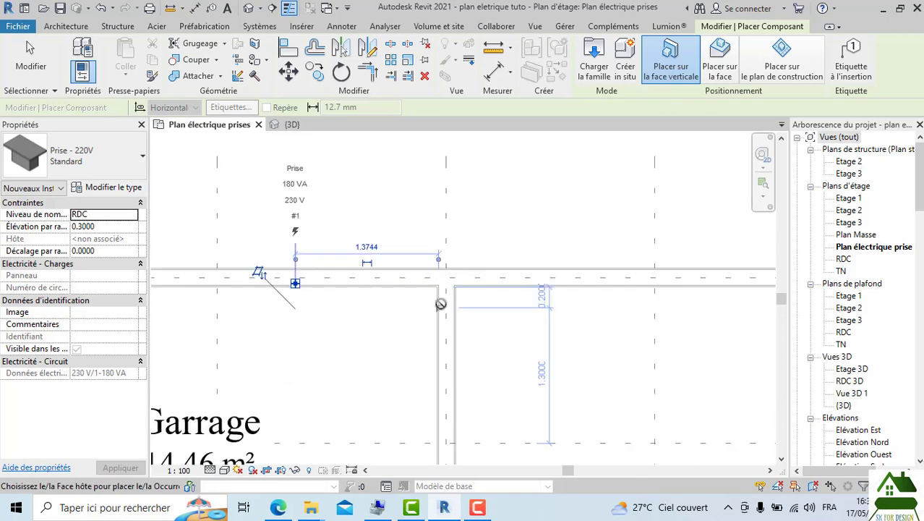
scroll(455, 293, up, 4)
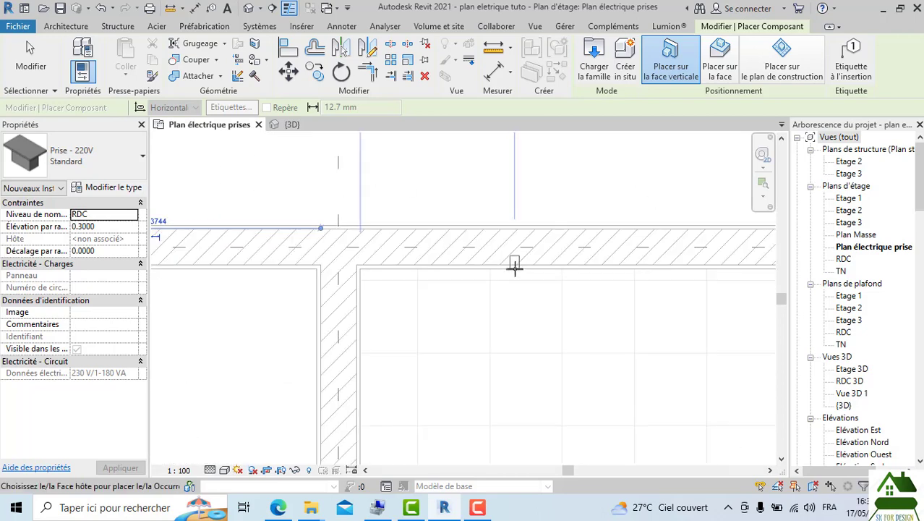
Step: Place a socket on the ESP-Commerciale face of the grid 3 wall, between grids C and D
middle_drag(535, 355, 344, 337)
scroll(454, 307, down, 5)
middle_drag(460, 357, 423, 207)
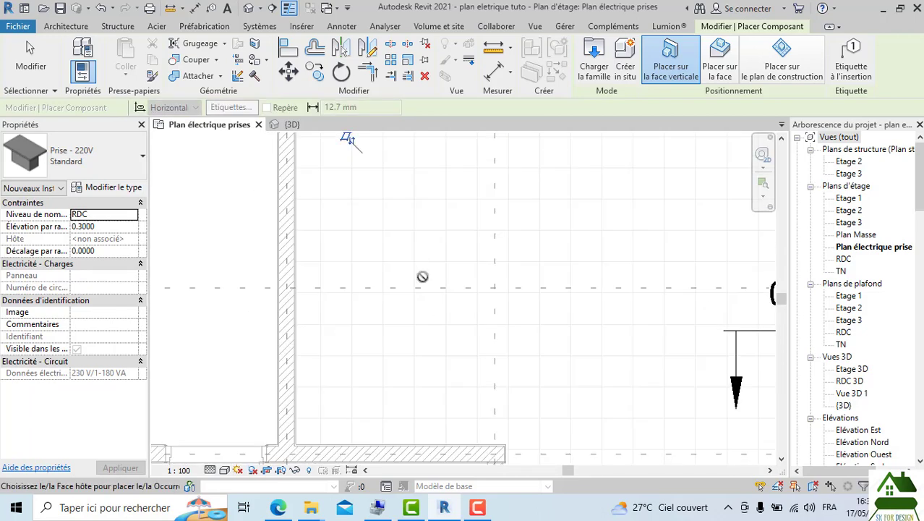
scroll(424, 297, down, 1)
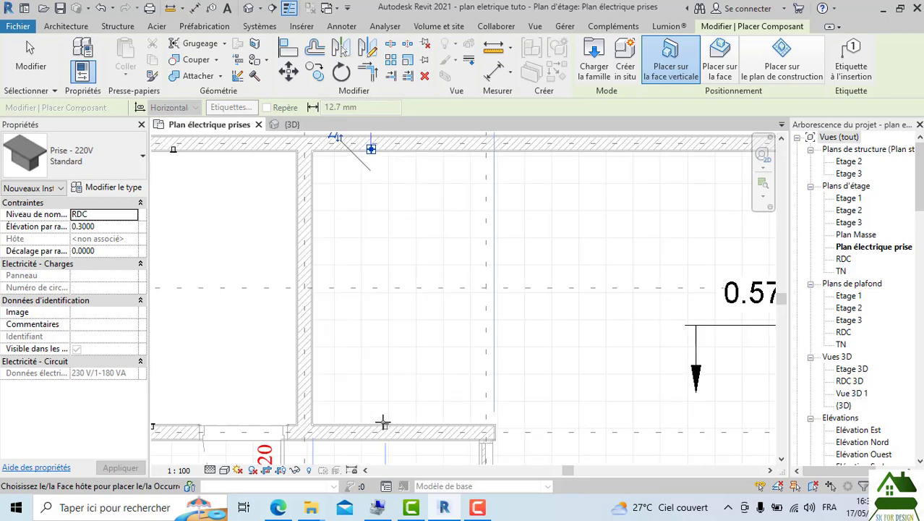
middle_drag(498, 242, 393, 297)
middle_drag(600, 268, 489, 285)
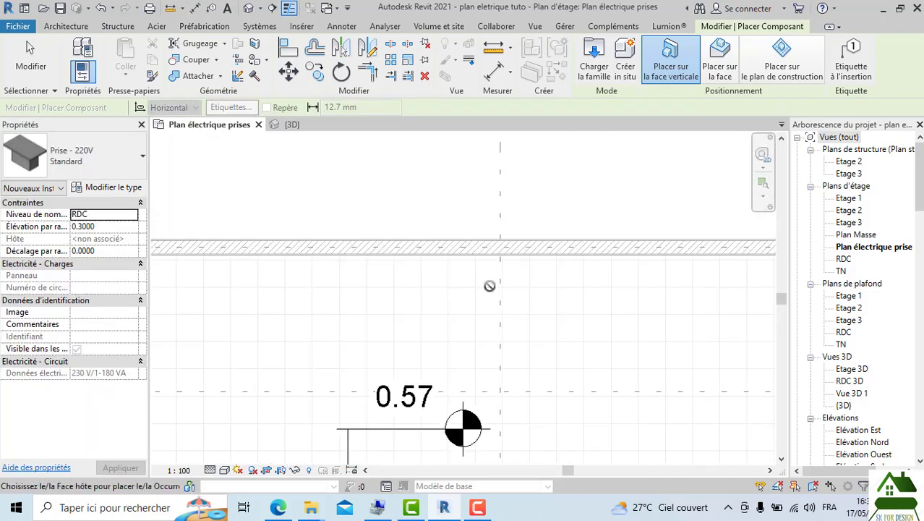
scroll(489, 286, down, 2)
scroll(457, 282, up, 5)
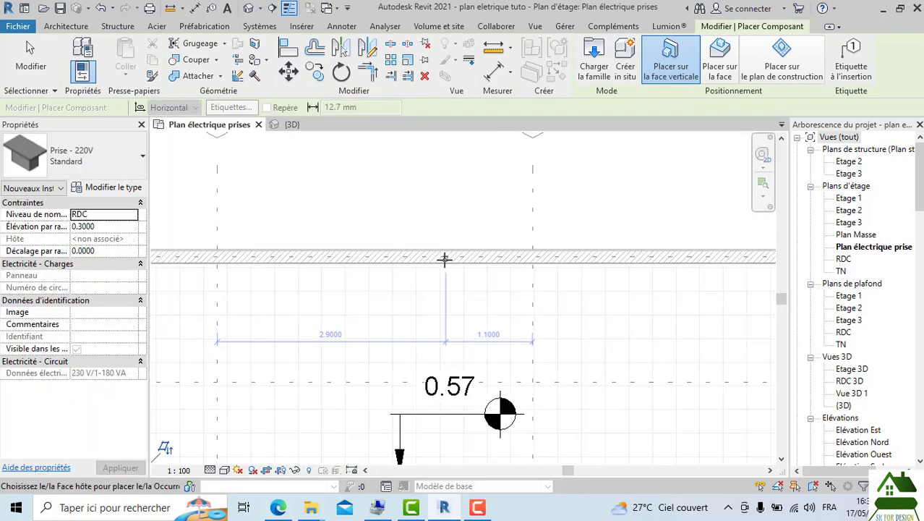
click(436, 266)
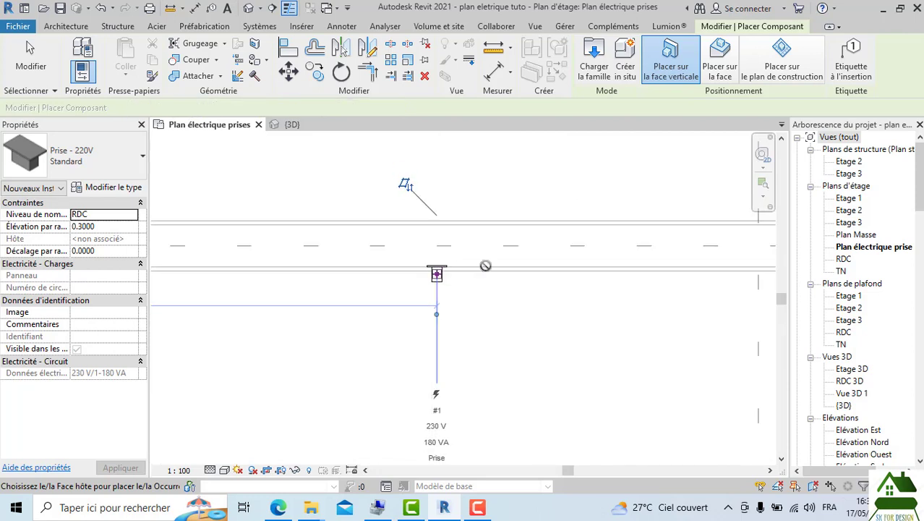
scroll(438, 270, up, 3)
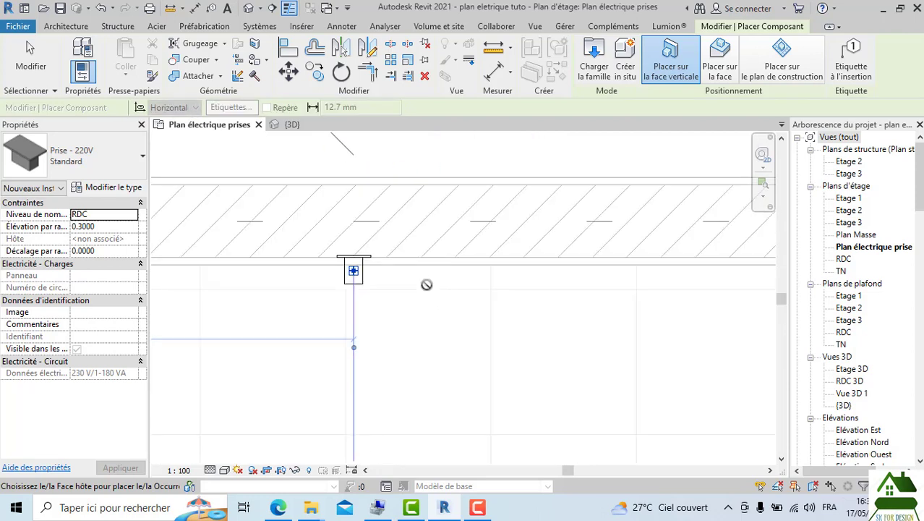
key(Escape)
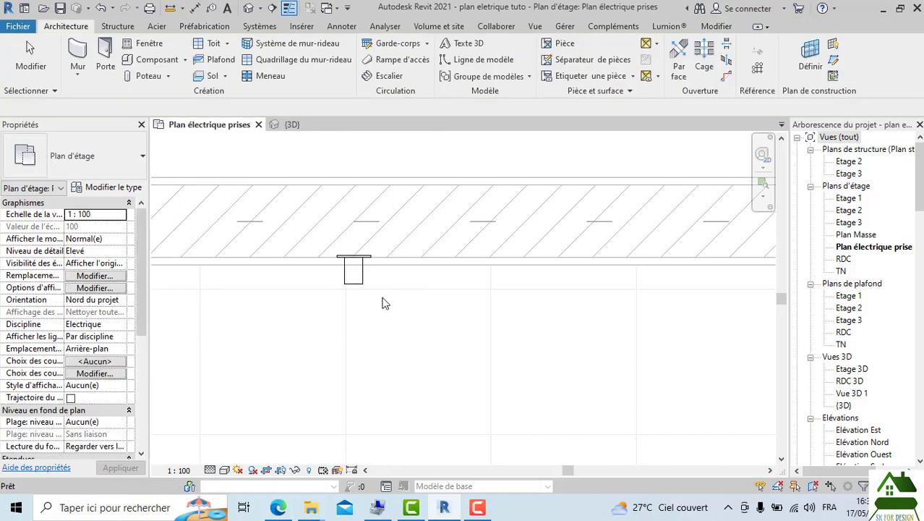
click(362, 286)
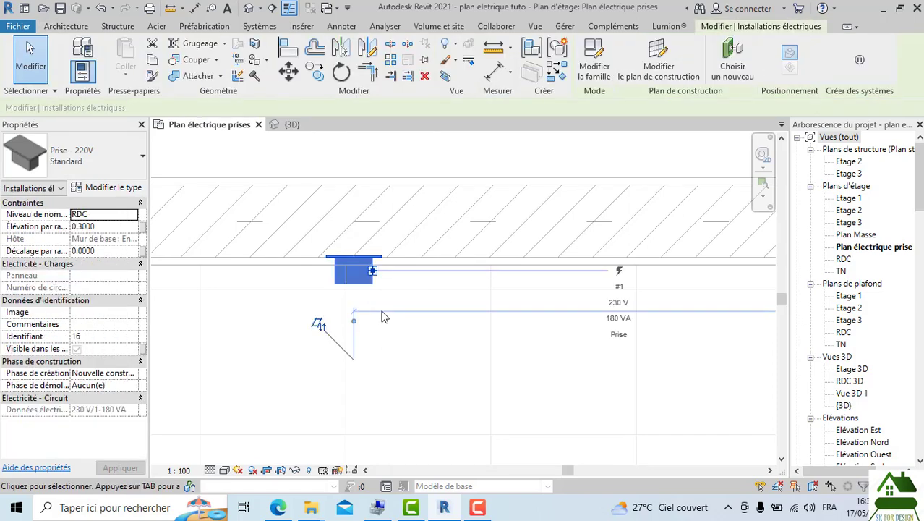
key(space)
key(space)
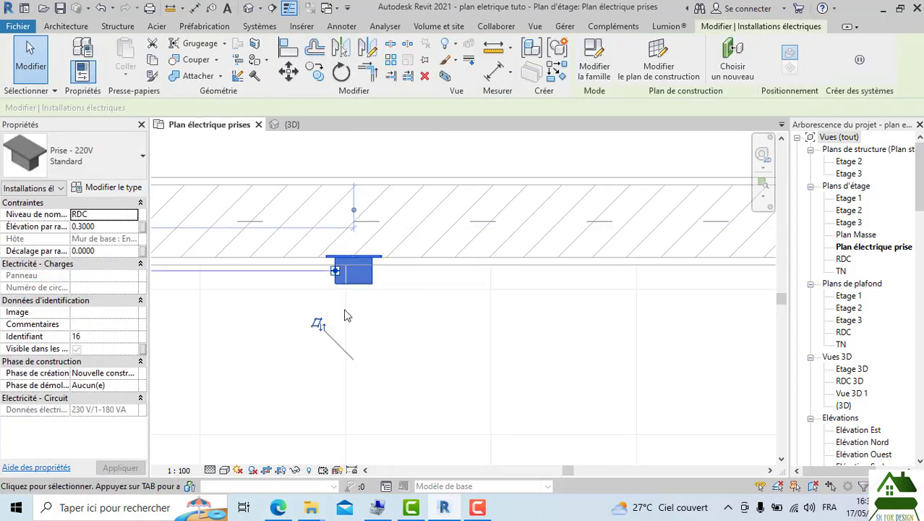
key(Delete)
Step: Place a Prise - 220V socket on the inner face of the grid 1 wall, about 1.11 before grid E
scroll(342, 289, down, 1)
click(165, 66)
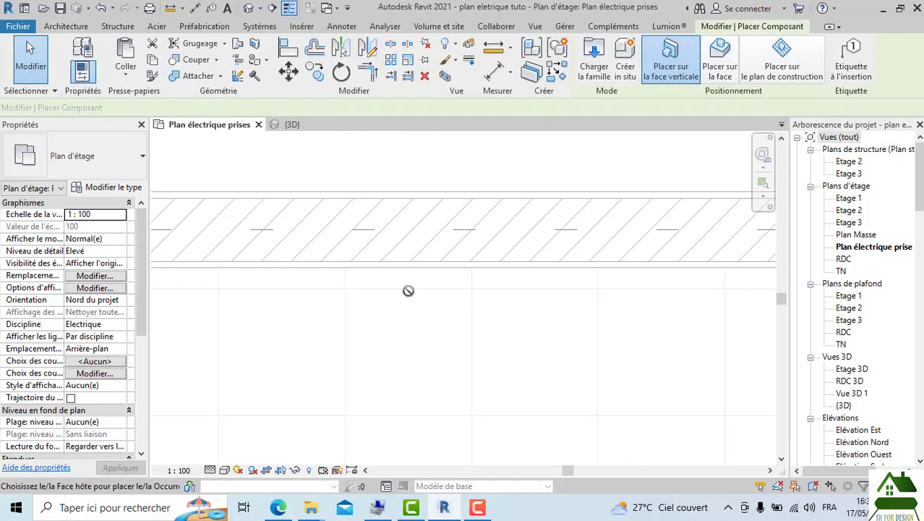
click(371, 267)
Step: Place a socket on the inner face of the grid 1 wall, about 0.36 from the grid F corner
scroll(491, 280, down, 3)
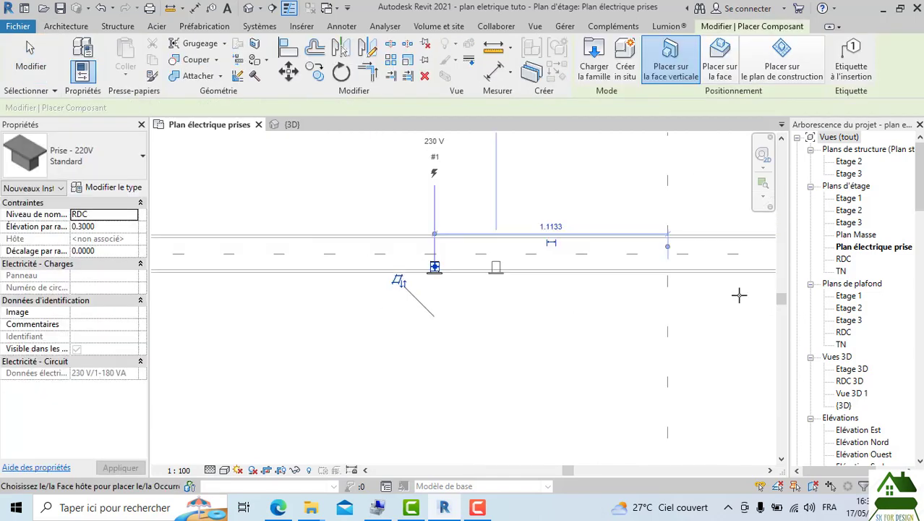
middle_drag(664, 302, 463, 304)
scroll(462, 304, down, 3)
middle_drag(559, 314, 332, 308)
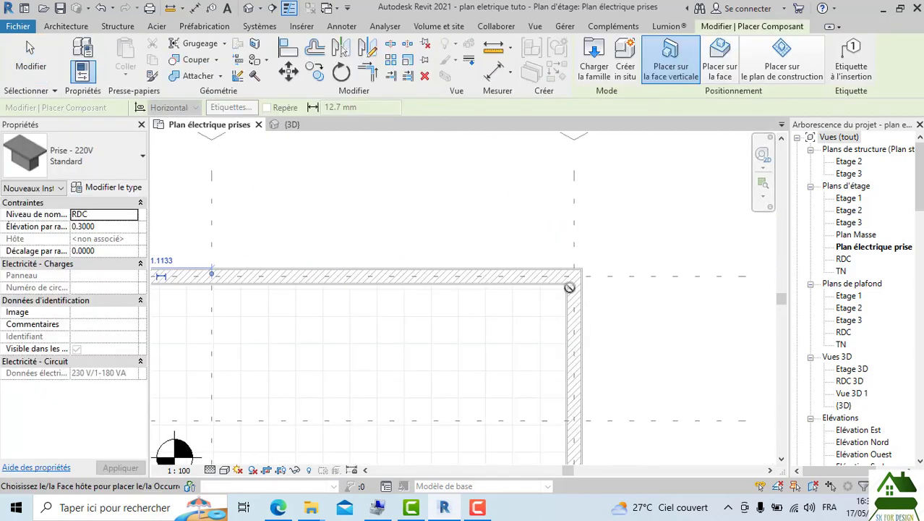
scroll(550, 283, up, 5)
click(470, 261)
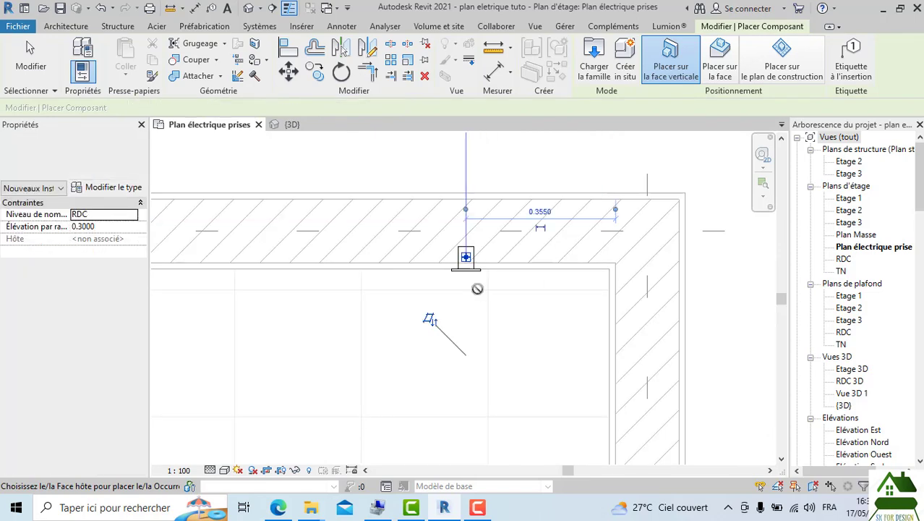
Step: Place a socket on the inner face of the grid F wall between grids 4 and 5, about 1.15 from grid 5
scroll(477, 288, down, 2)
middle_drag(519, 338, 491, 179)
scroll(495, 206, down, 4)
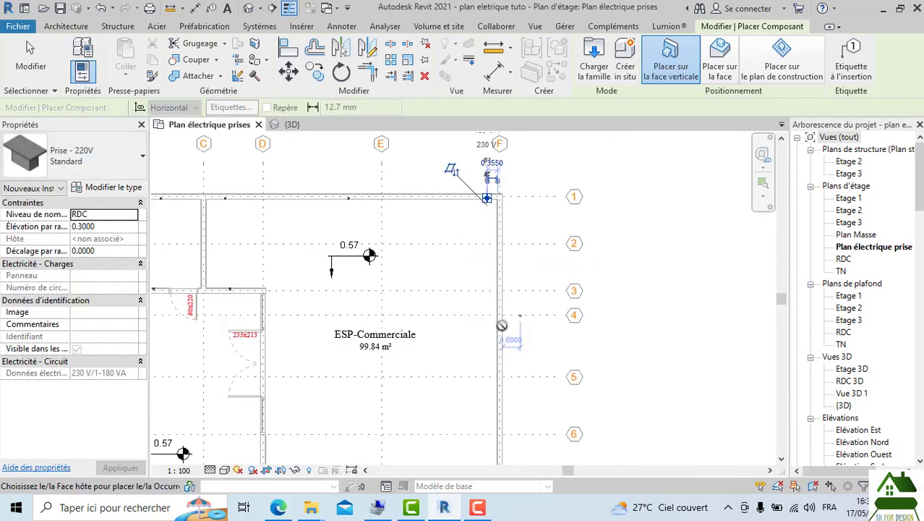
scroll(502, 347, up, 6)
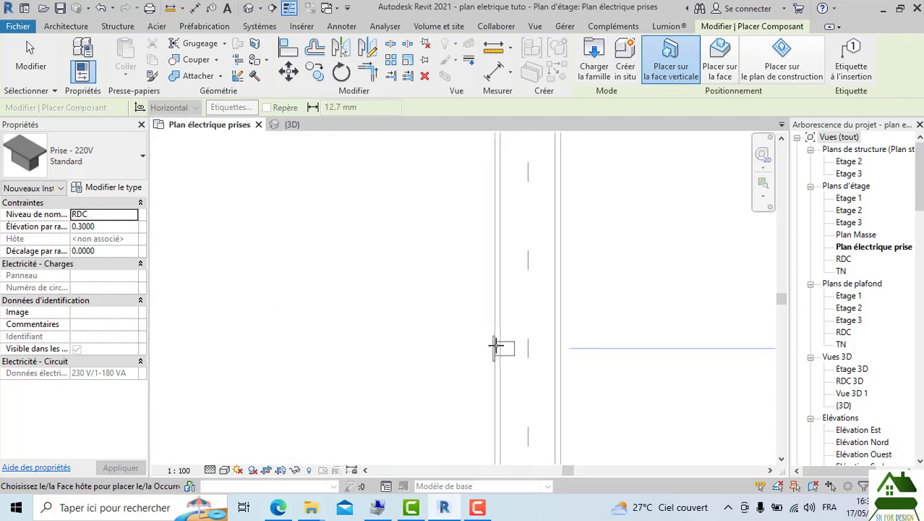
click(497, 346)
Step: Place a socket on the inner face of the grid F wall, about 0.34 from its end at grid 7
middle_drag(473, 237, 459, 131)
scroll(469, 243, down, 3)
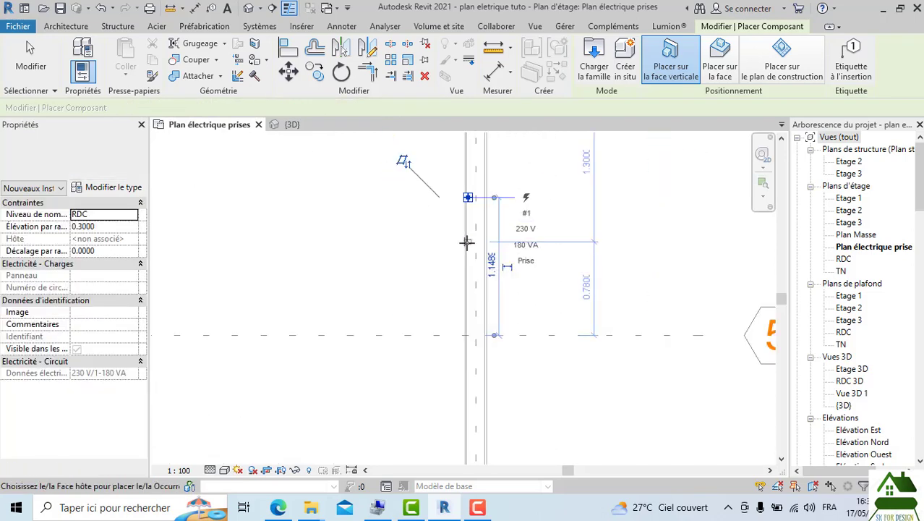
middle_drag(466, 278, 483, 182)
scroll(465, 263, down, 3)
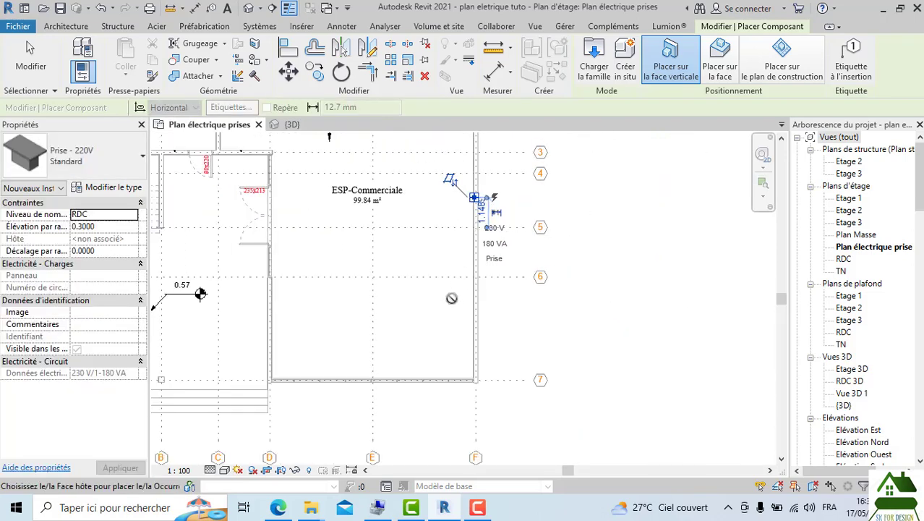
scroll(440, 354, up, 5)
scroll(499, 396, up, 8)
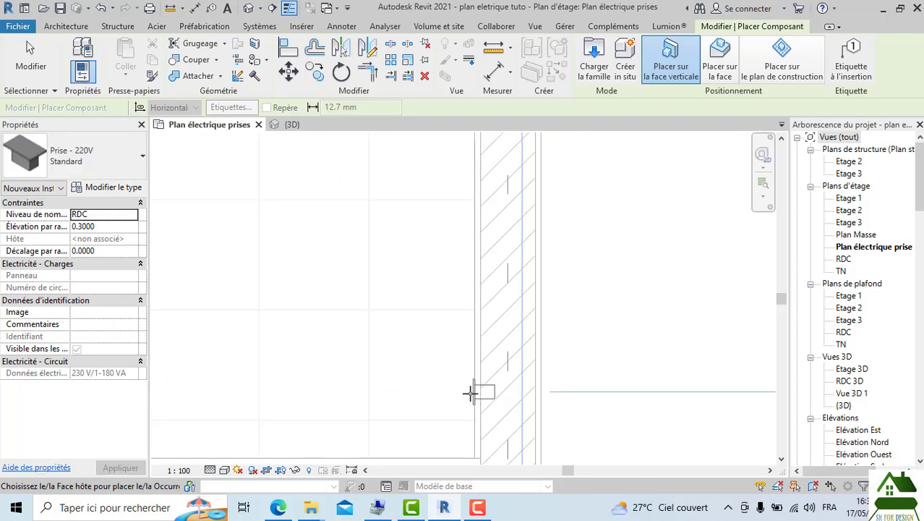
click(471, 393)
Step: Place two Prise - 220V sockets close together on the ESP-Commerciale side of the grid D wall, just above grid 7
scroll(423, 268, down, 3)
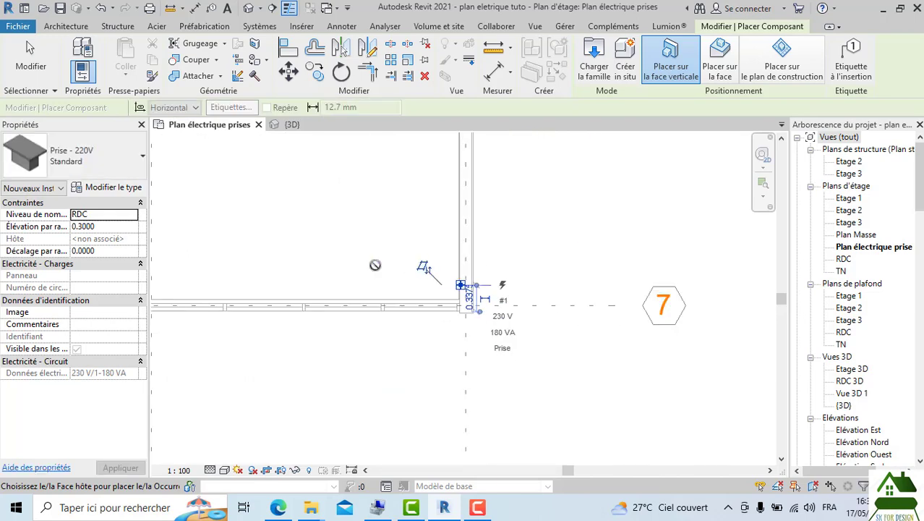
scroll(414, 271, down, 3)
middle_drag(334, 262, 493, 293)
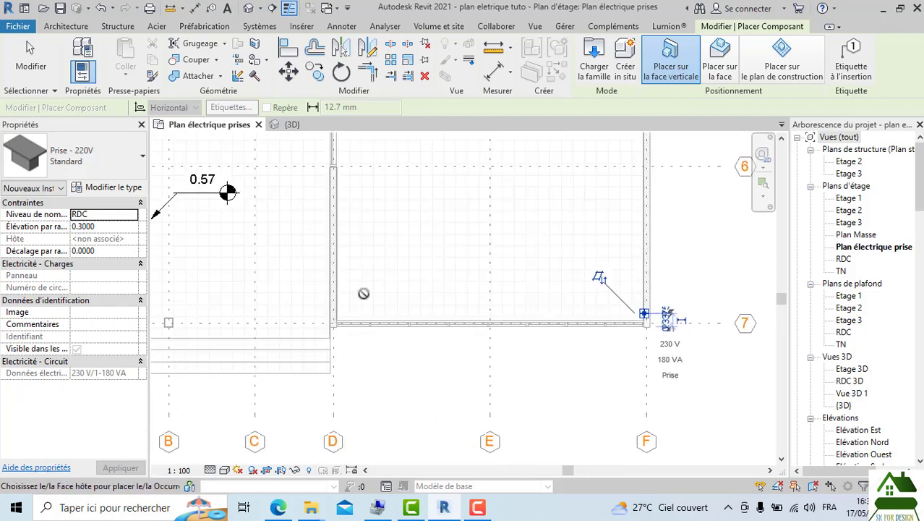
scroll(363, 291, up, 2)
scroll(311, 273, up, 5)
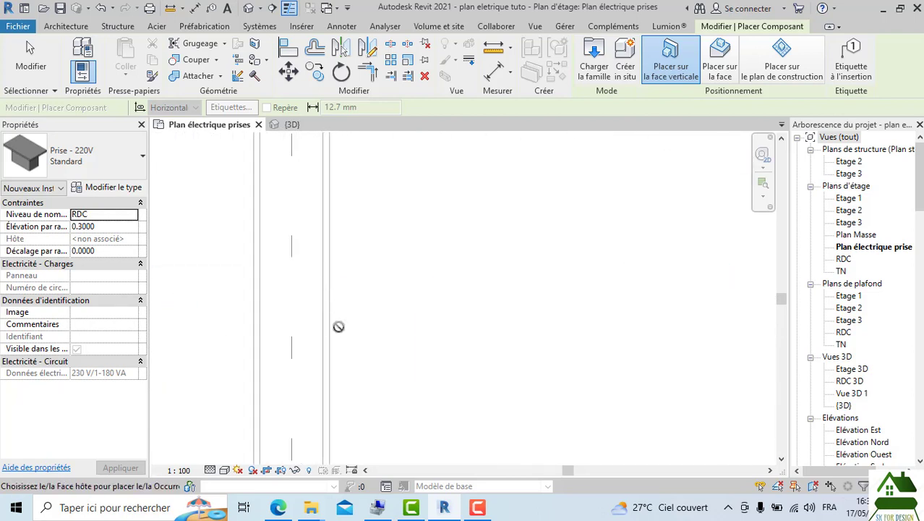
click(334, 308)
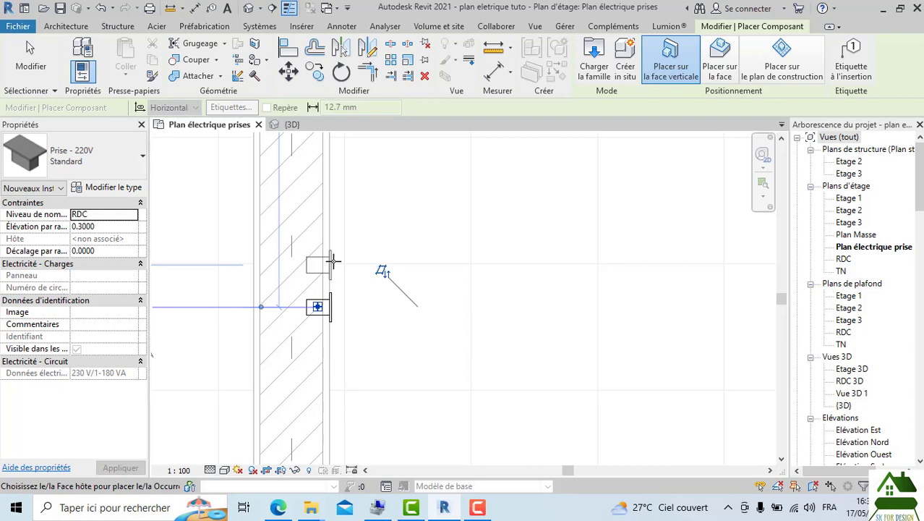
click(334, 262)
Step: Place a socket on the opposite face of the grid D wall, between the two paired sockets, about 0.74 from the wall's end near grid 7
scroll(446, 248, down, 4)
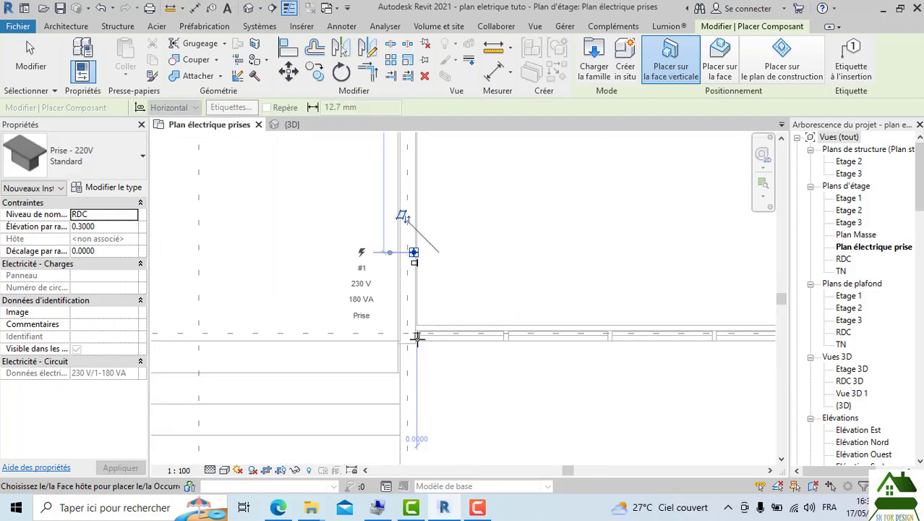
scroll(394, 304, up, 3)
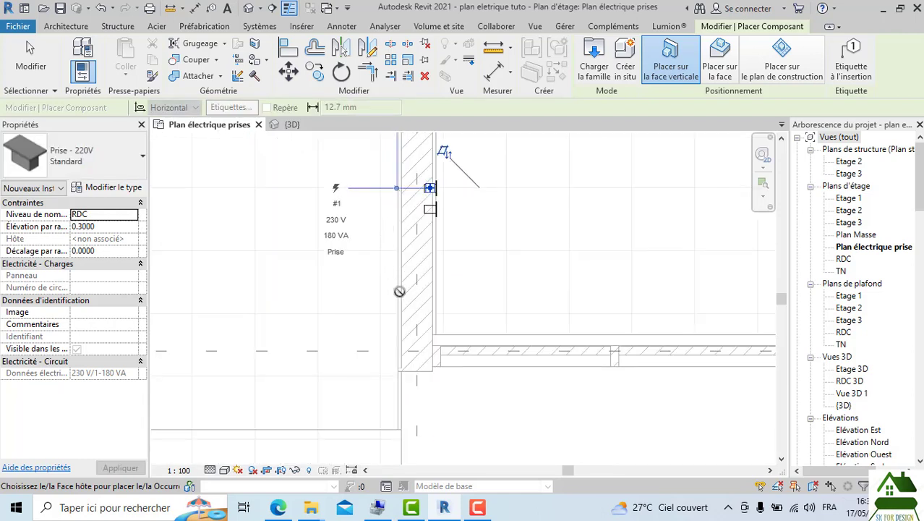
scroll(413, 376, down, 2)
scroll(409, 389, up, 3)
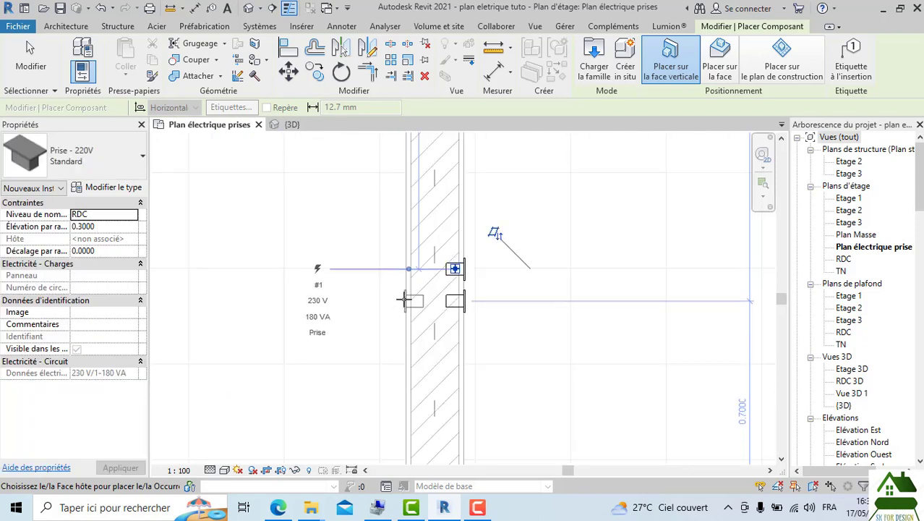
click(405, 287)
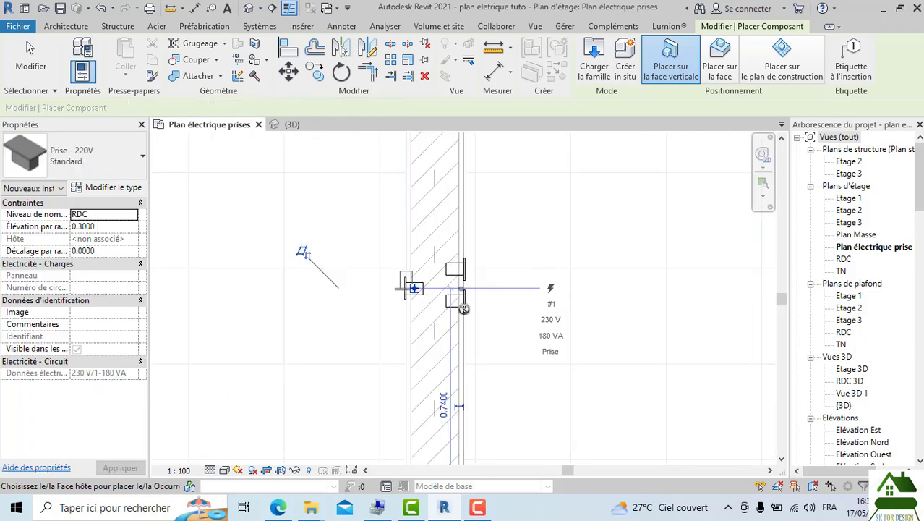
scroll(553, 347, down, 2)
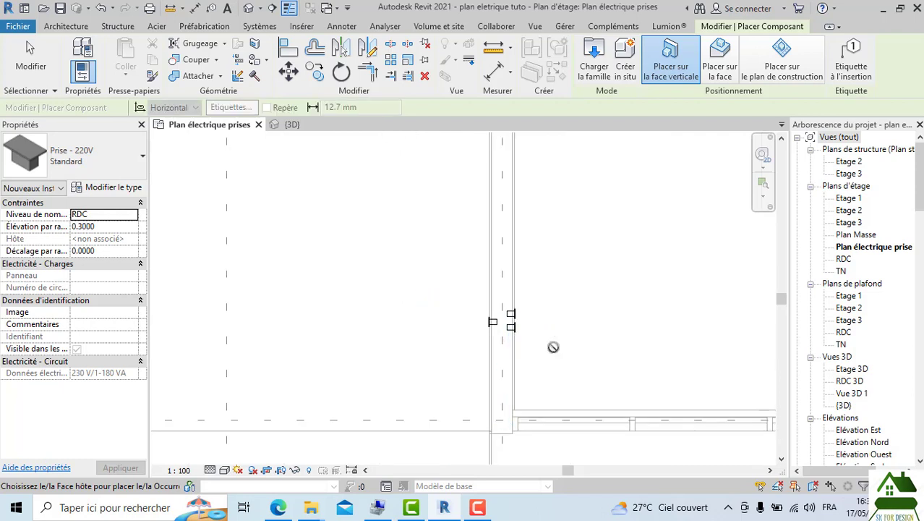
Step: End socket placement and set the plan view's detail level to Moyen
click(224, 470)
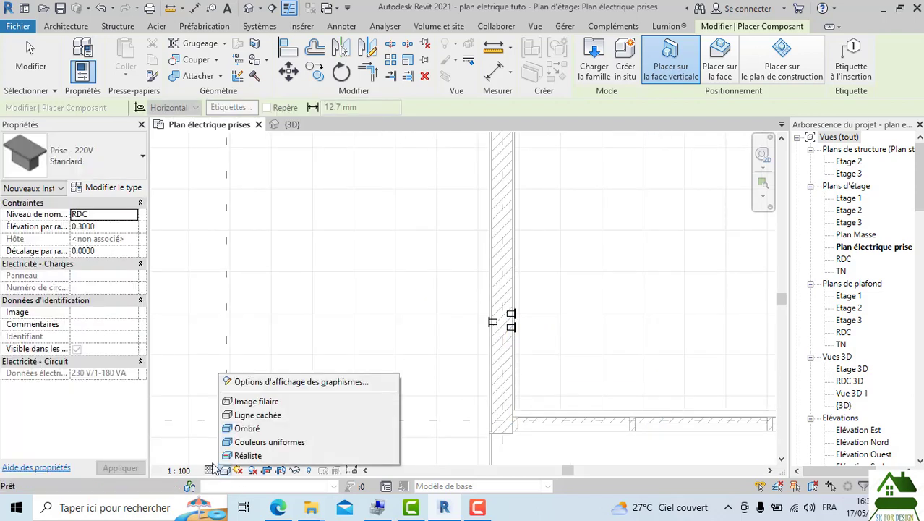
click(212, 460)
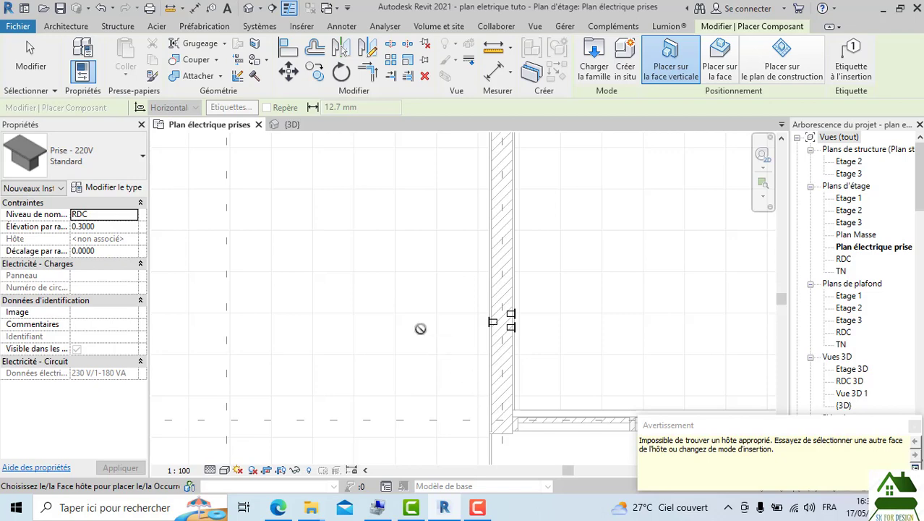
scroll(420, 328, down, 1)
key(Escape)
key(Escape)
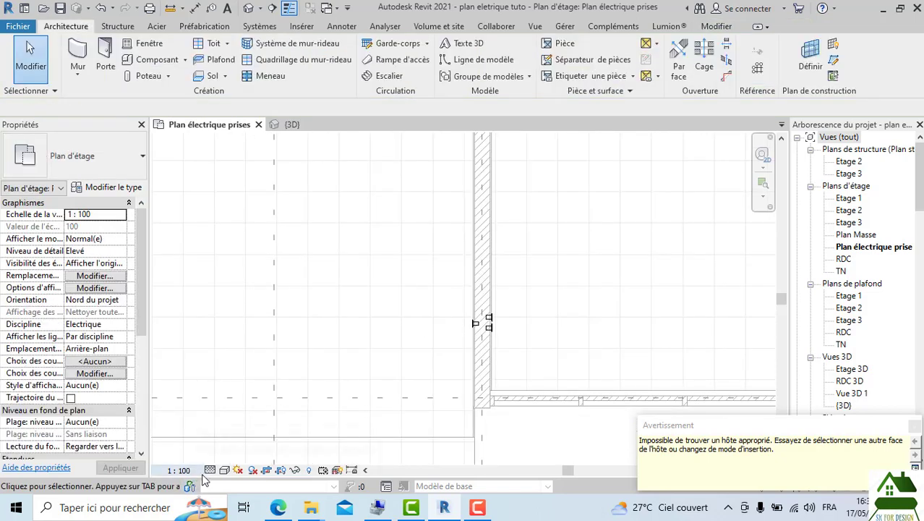
click(210, 470)
click(384, 329)
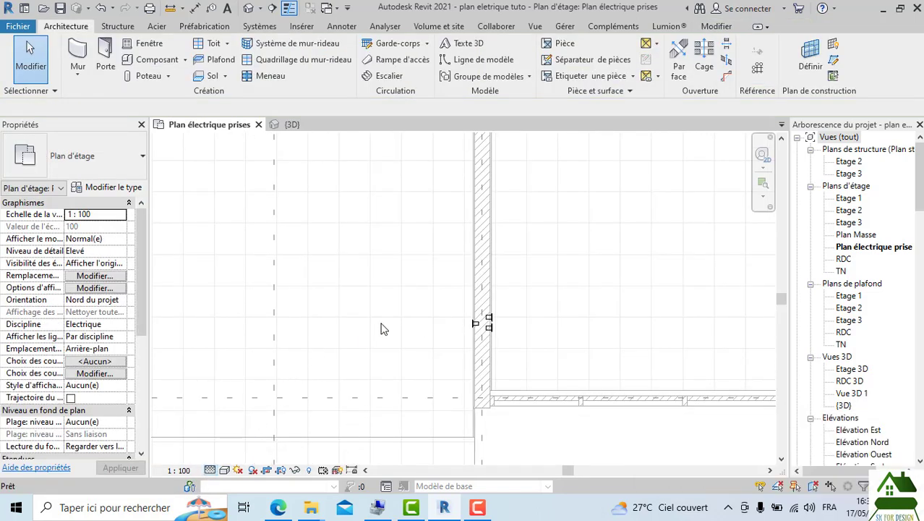
Step: Move the upper of the two overlapping sockets on the grid D wall farther from grid 7 to separate their symbols, and save the project
scroll(506, 331, up, 2)
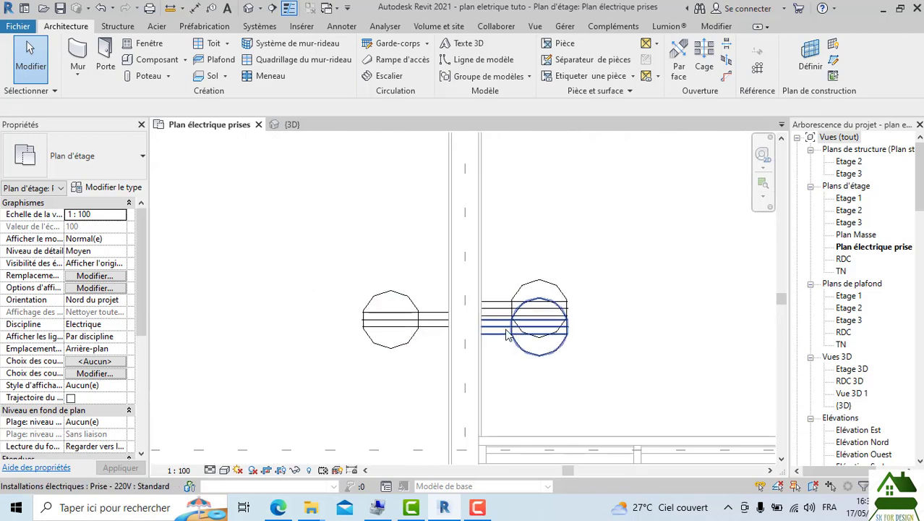
click(506, 332)
scroll(502, 315, up, 2)
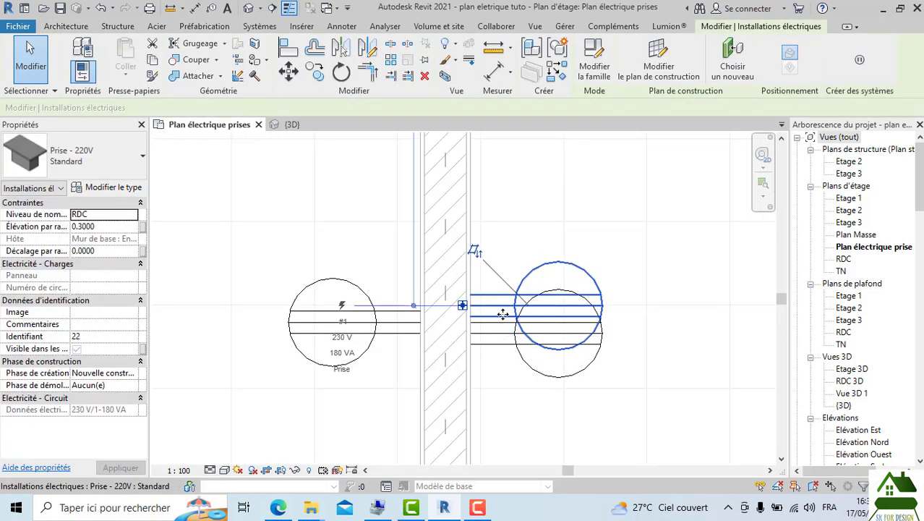
drag(501, 291, 498, 224)
click(526, 397)
scroll(534, 318, down, 4)
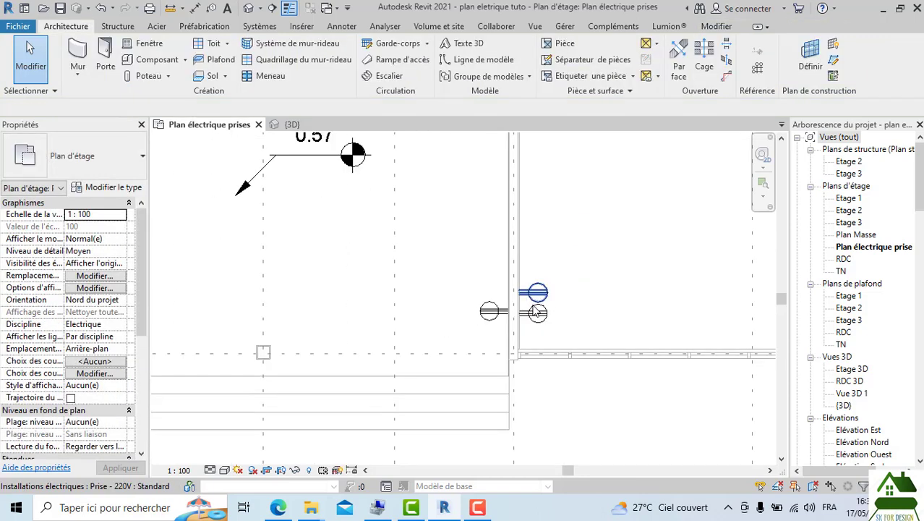
click(60, 8)
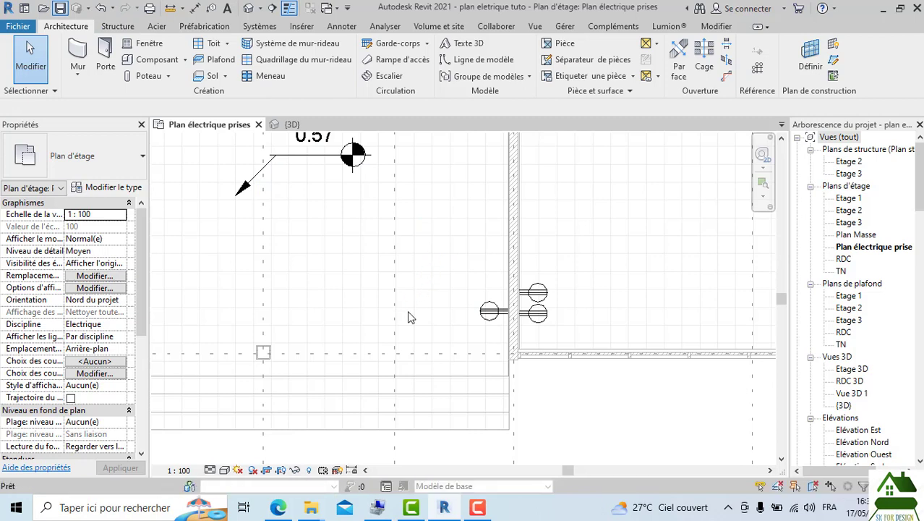
Step: Place a Prise - 220V socket on the hall side of the stair wall at grid B, about 0.865 from the grid 3 wall
scroll(409, 317, down, 3)
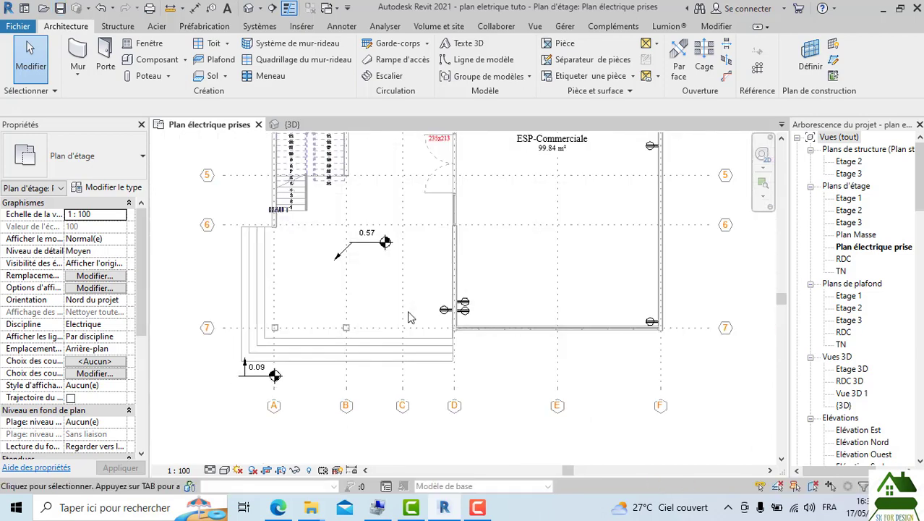
scroll(408, 317, down, 5)
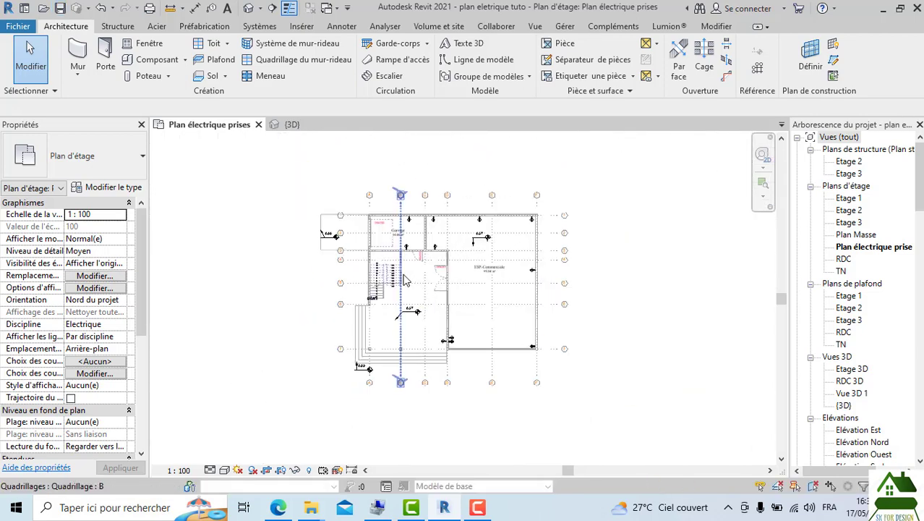
scroll(405, 281, up, 5)
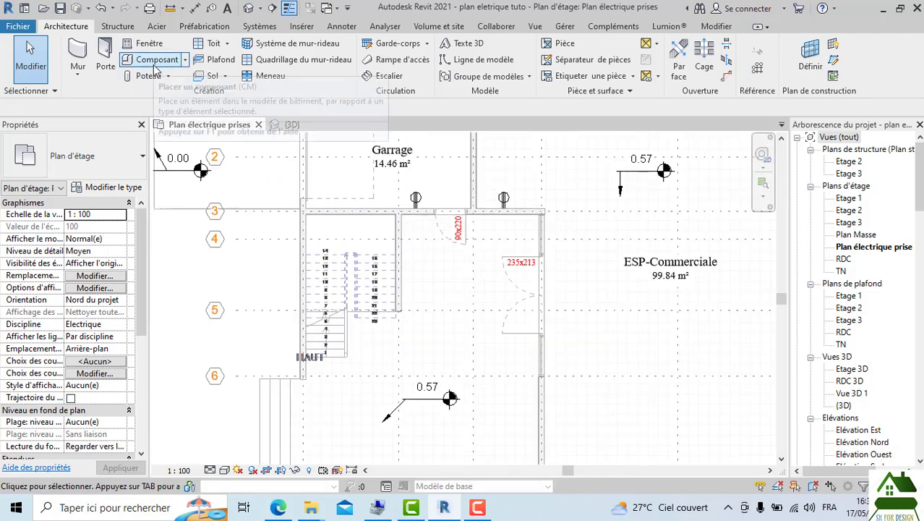
scroll(423, 232, up, 6)
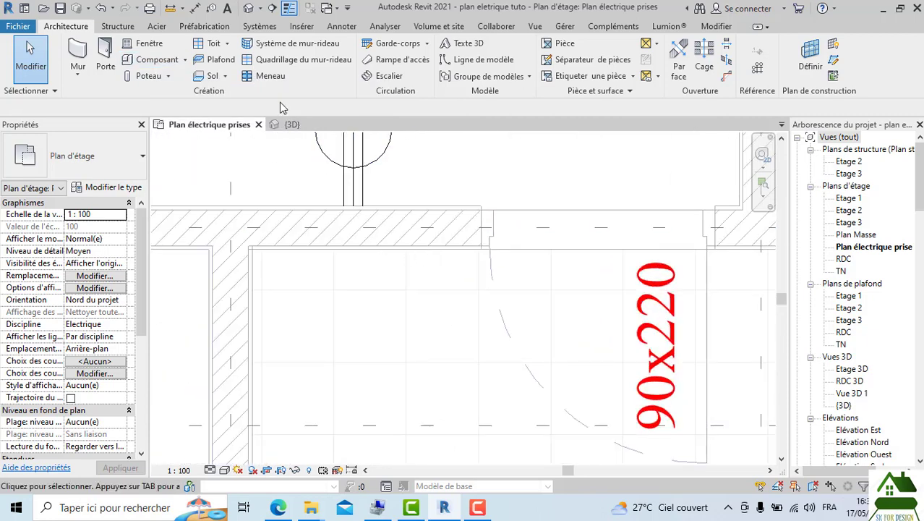
key(c)
key(m)
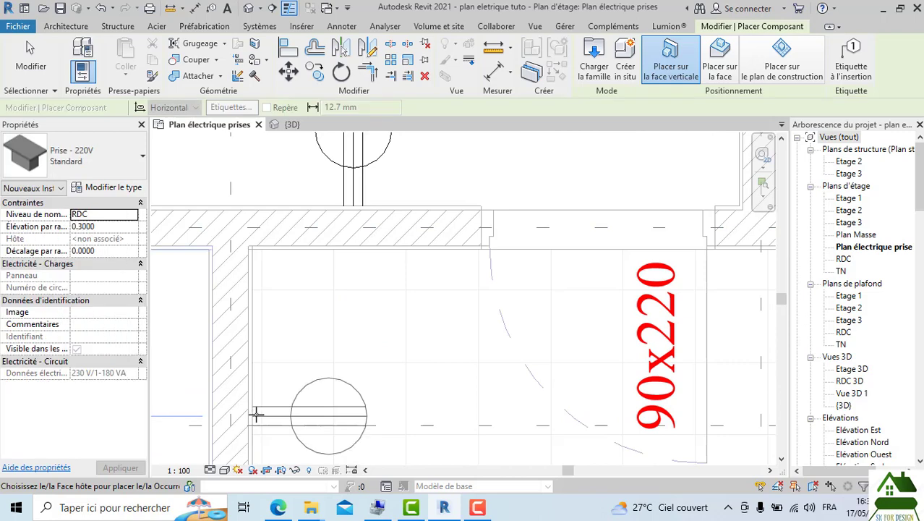
middle_drag(256, 412, 309, 273)
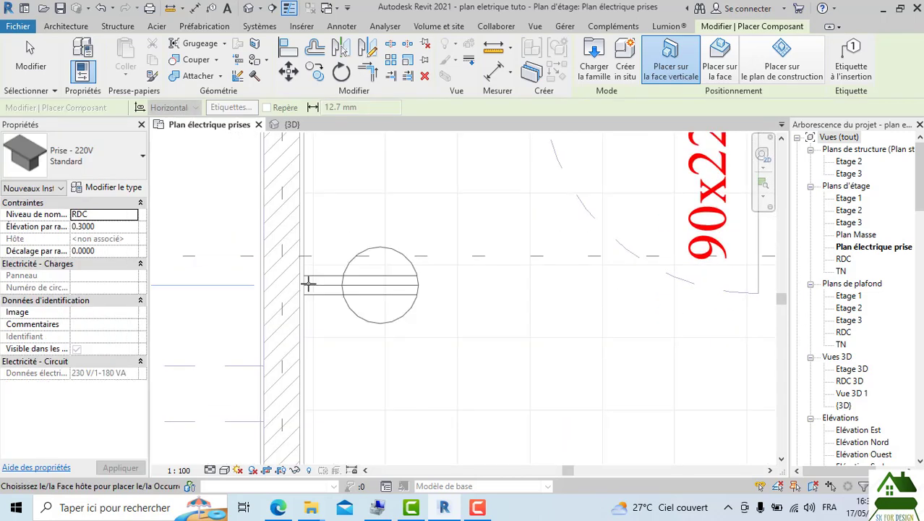
click(308, 283)
Step: Examine the socket layout across the ground-floor plan, including the stair, entrance and ESP-Commerciale areas
scroll(523, 274, down, 4)
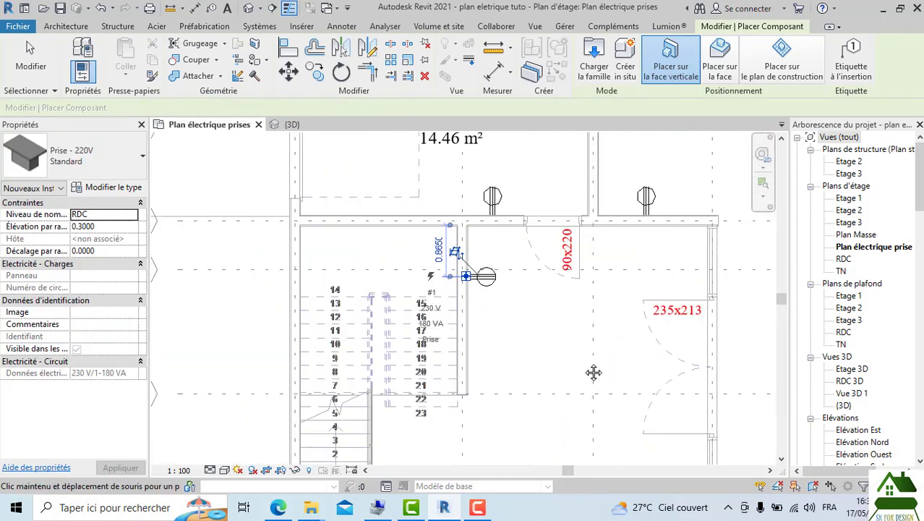
middle_drag(594, 373, 473, 254)
scroll(416, 300, down, 3)
scroll(448, 325, down, 2)
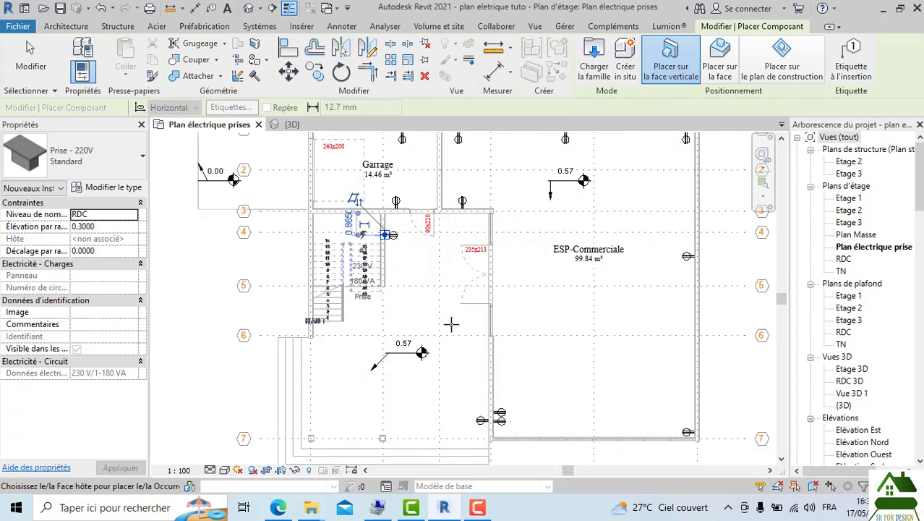
middle_drag(468, 336, 488, 337)
scroll(416, 266, up, 2)
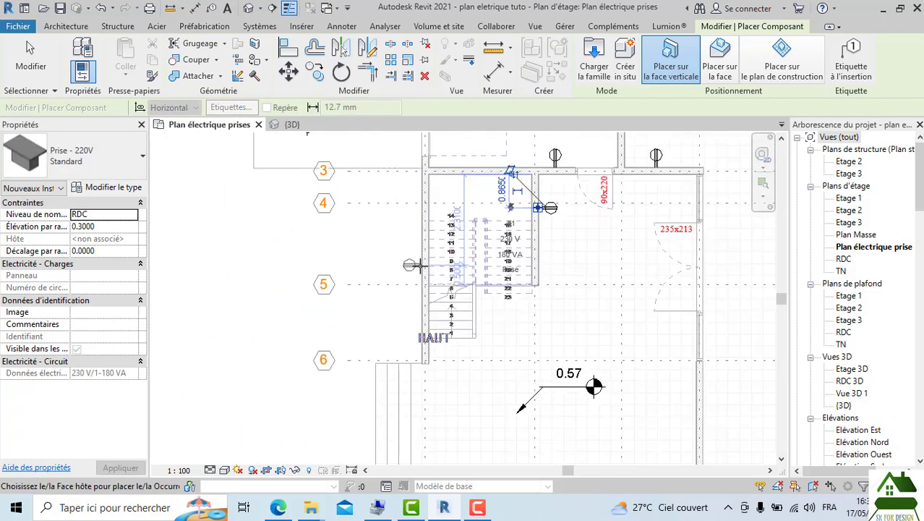
scroll(421, 265, down, 2)
middle_drag(477, 372, 422, 344)
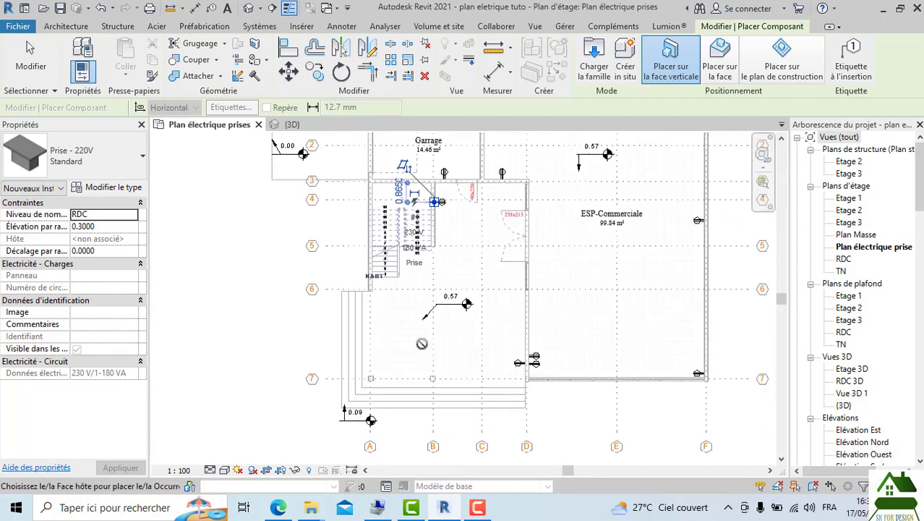
middle_drag(563, 310, 491, 402)
scroll(501, 391, down, 1)
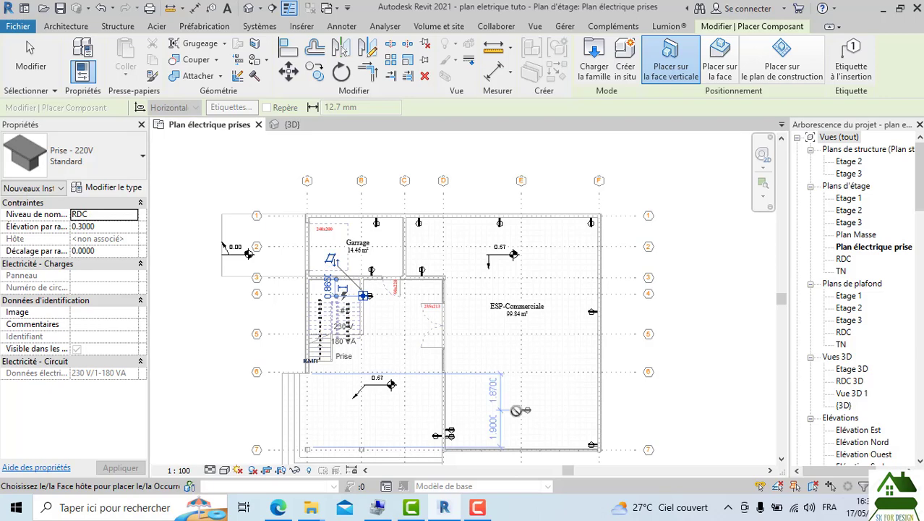
middle_drag(524, 417, 501, 334)
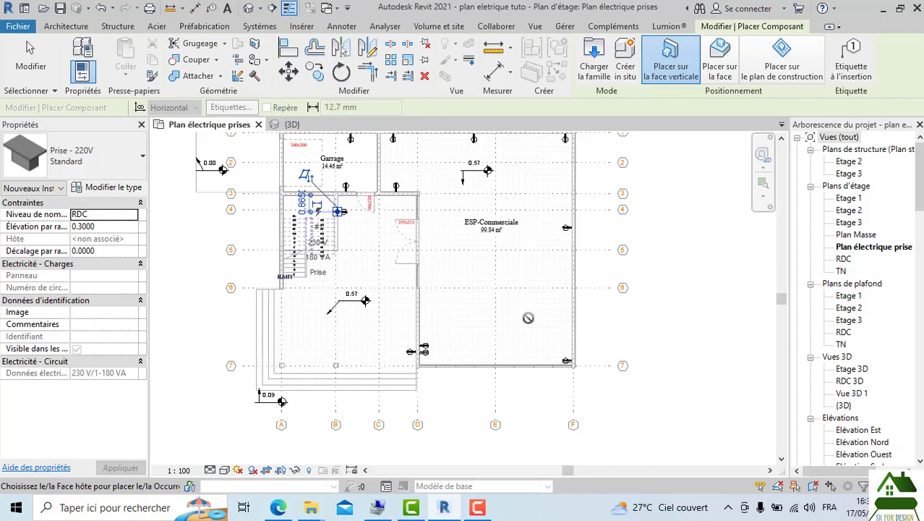
scroll(516, 263, down, 2)
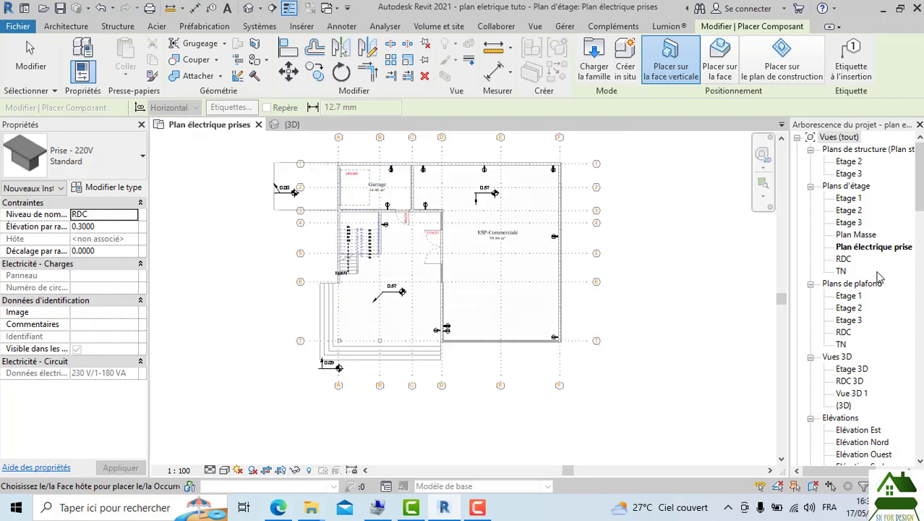
Step: End socket placement and rename the electrical floor plan view to "Plan RDC prises"
click(872, 248)
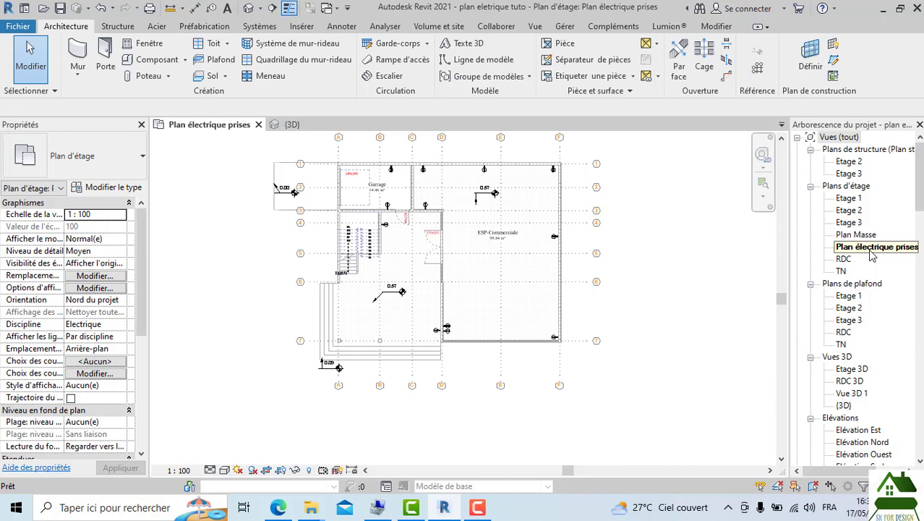
right_click(872, 249)
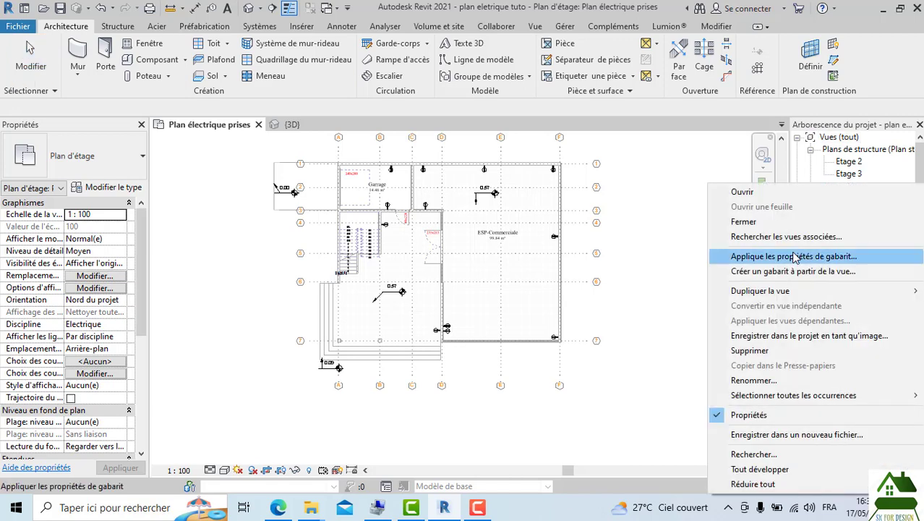
mouse_move(793, 293)
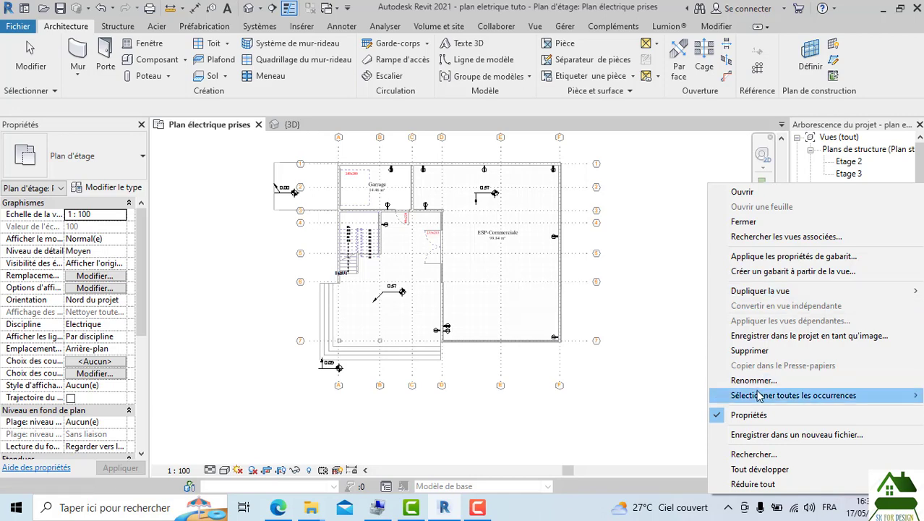
click(754, 379)
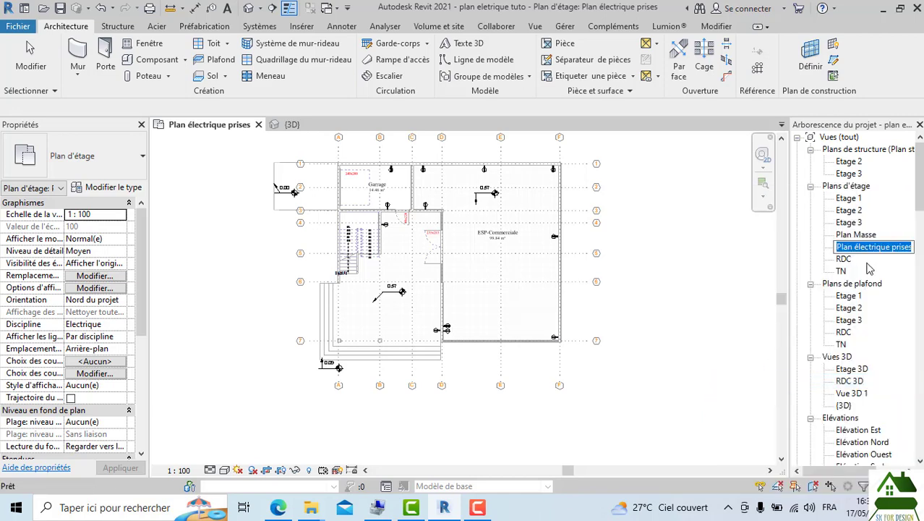
click(887, 247)
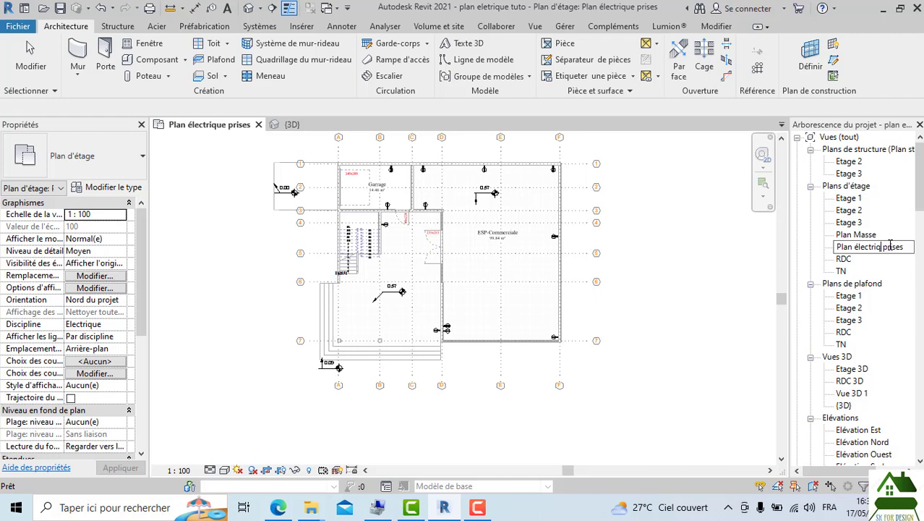
key(BackSpace)
key(BackSpace)
key(BackSpace)
key(BackSpace)
key(BackSpace)
key(BackSpace)
key(BackSpace)
key(BackSpace)
text(rd)
key(BackSpace)
key(BackSpace)
text(RDC)
key(Return)
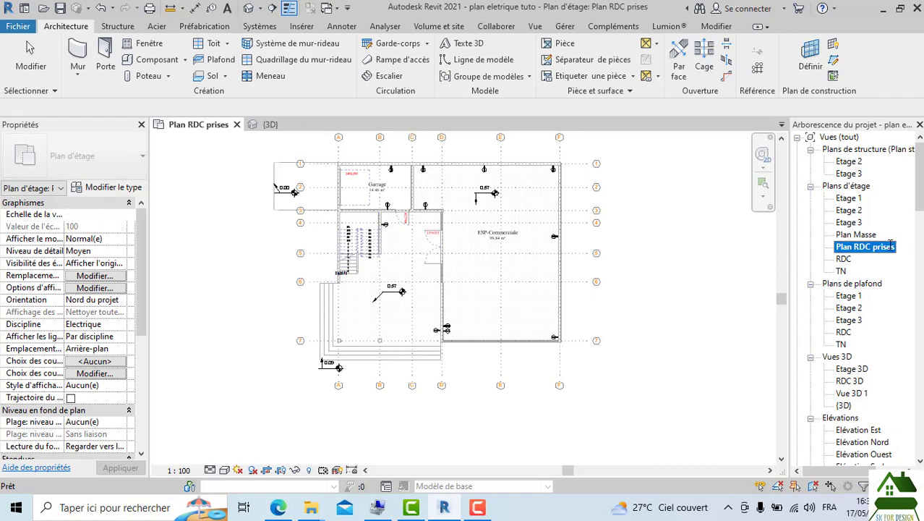
Step: Rename the ground-floor socket plan view to "Plan des prises rdc"
right_click(877, 249)
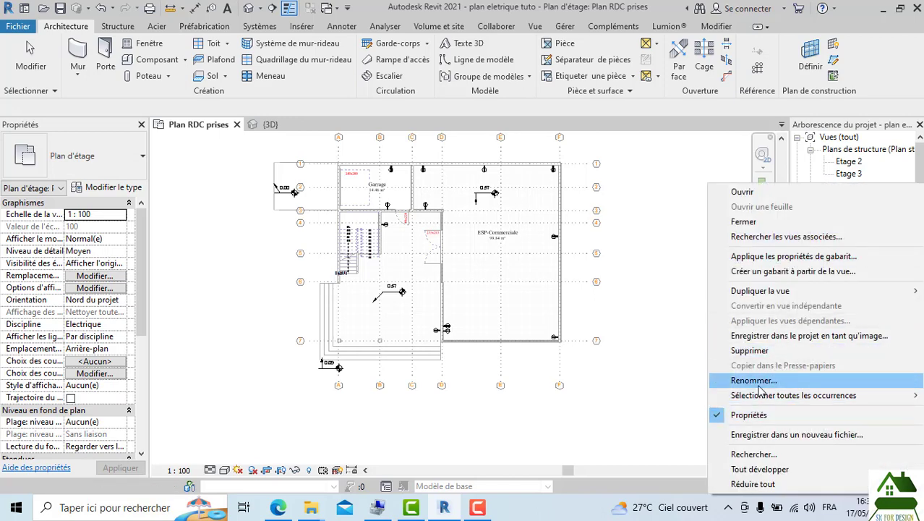
click(752, 380)
click(870, 247)
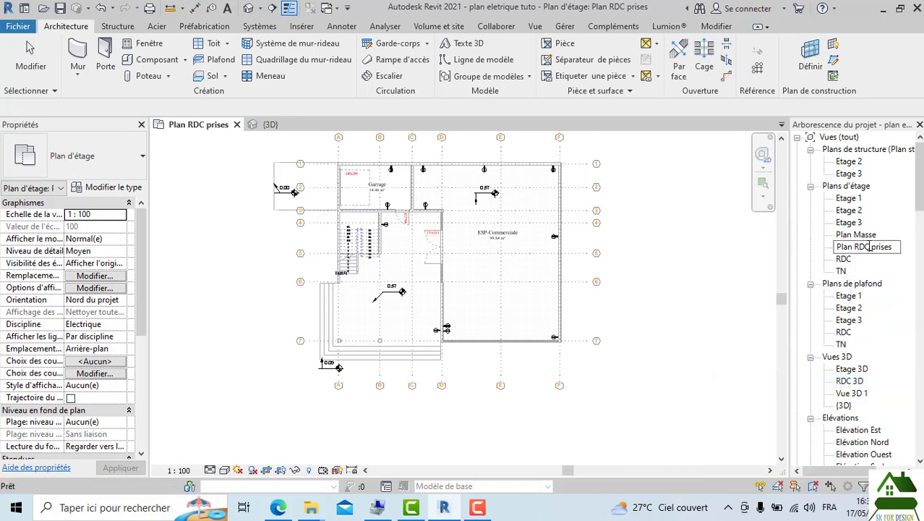
key(BackSpace)
key(BackSpace)
key(BackSpace)
key(BackSpace)
key(BackSpace)
key(BackSpace)
key(BackSpace)
key(BackSpace)
text(PLAN)
key(BackSpace)
key(BackSpace)
key(BackSpace)
key(BackSpace)
text(lan)
text(de)
key(Return)
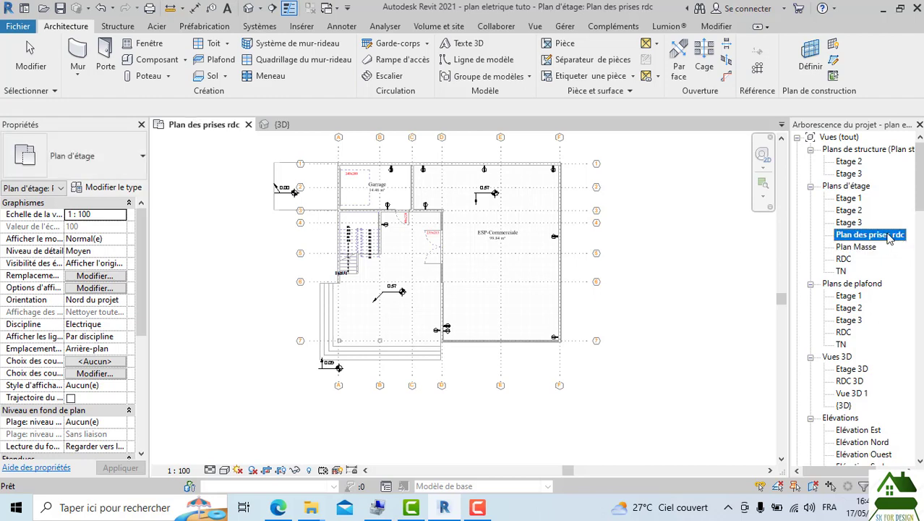
Step: Add the prefix "1-" to the ground-floor socket plan's view name so it reads "1-Plan des prises rdc"
right_click(889, 239)
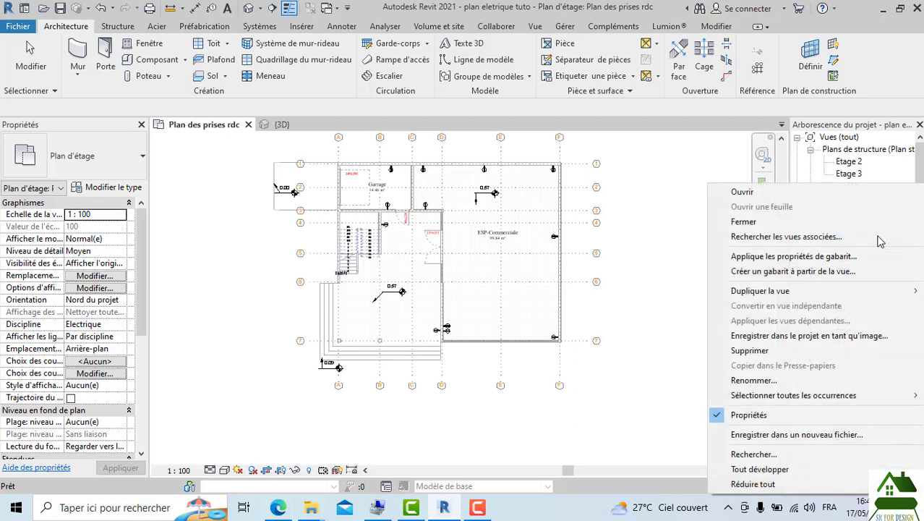
click(753, 379)
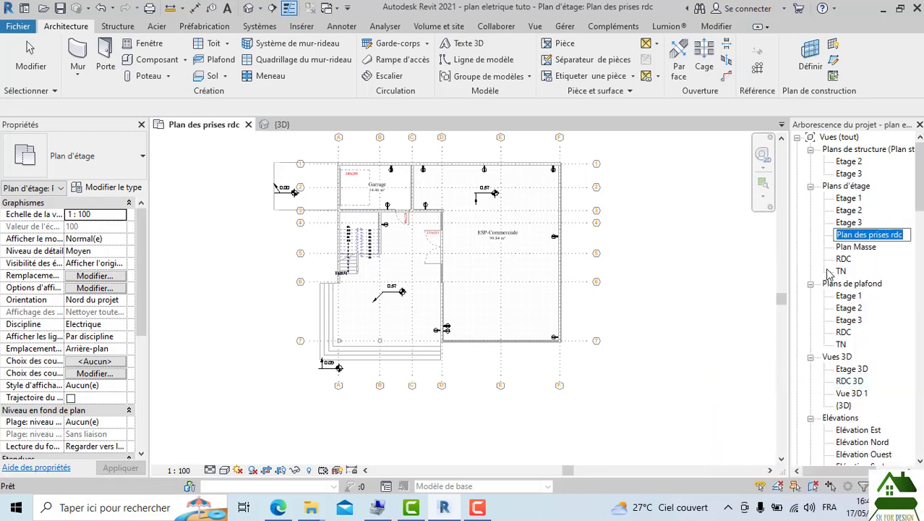
click(837, 235)
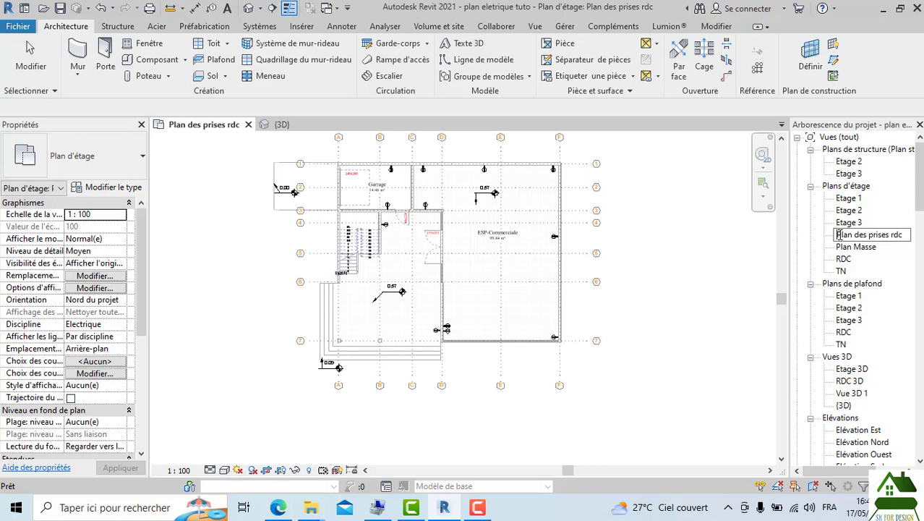
text(1-)
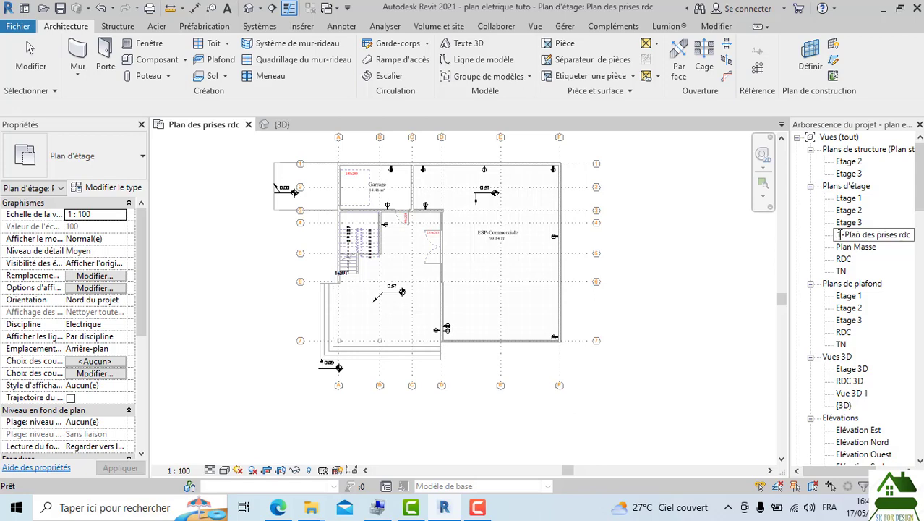
key(Return)
right_click(857, 198)
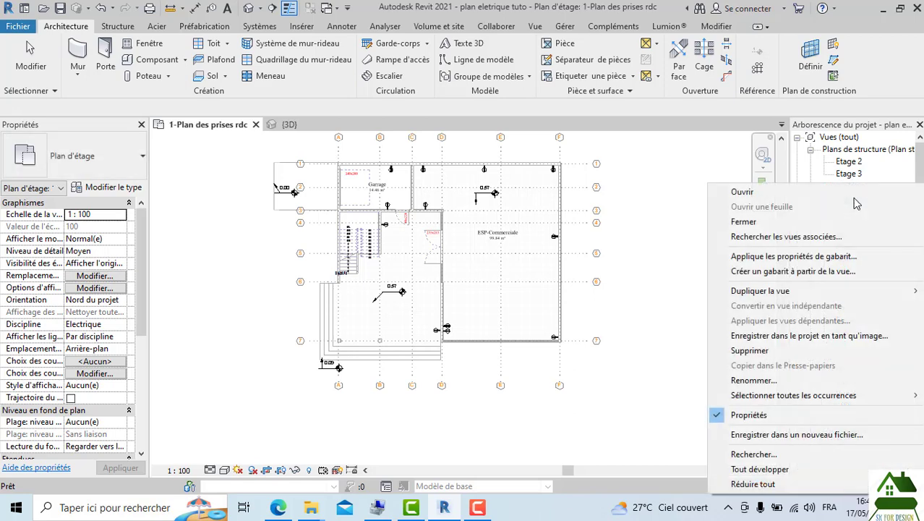
click(659, 270)
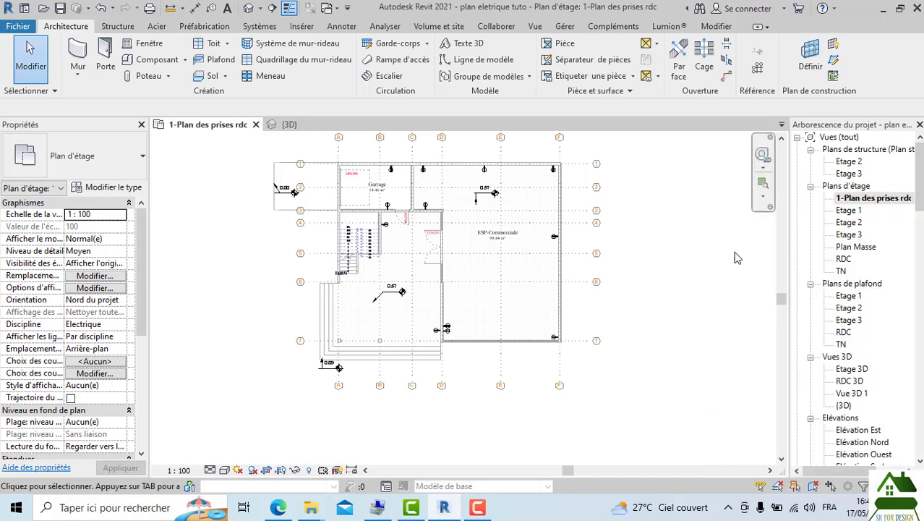
Step: Open the Etage 1 floor plan and compare it with the ground-floor socket plan
click(853, 213)
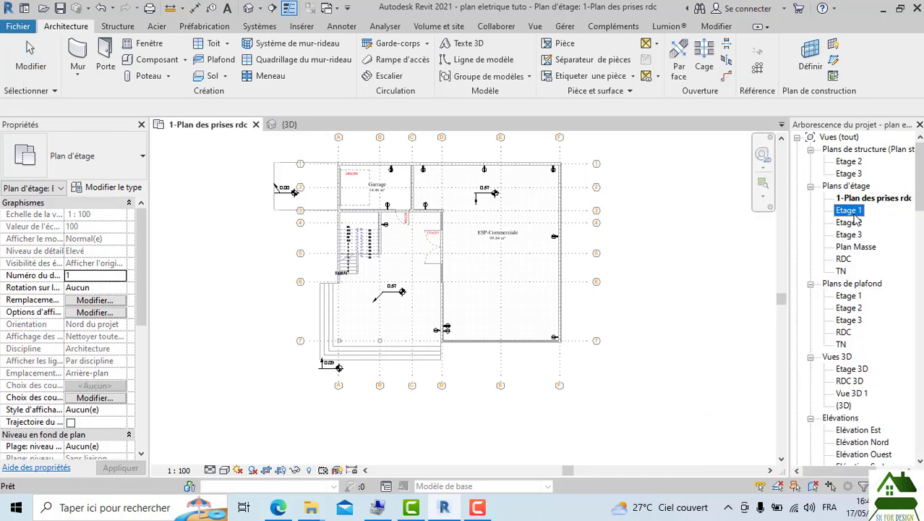
double_click(850, 211)
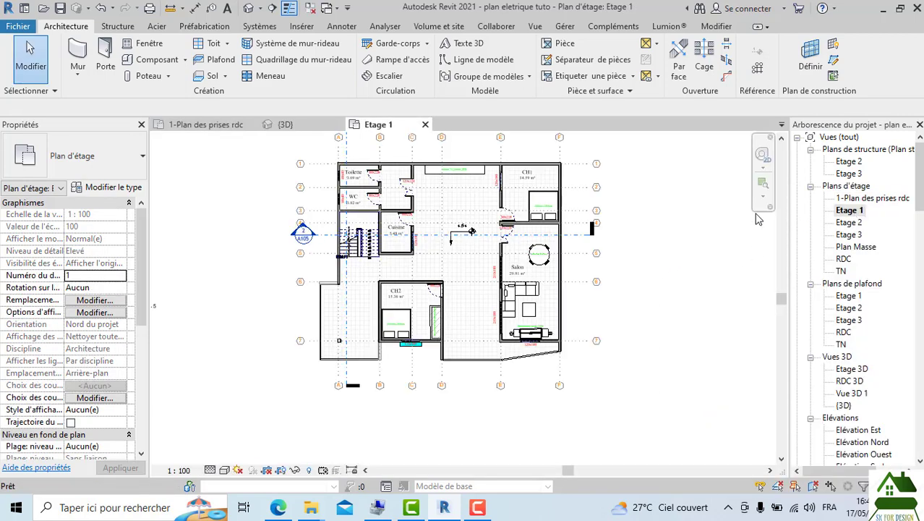
scroll(654, 233, up, 1)
scroll(610, 256, down, 2)
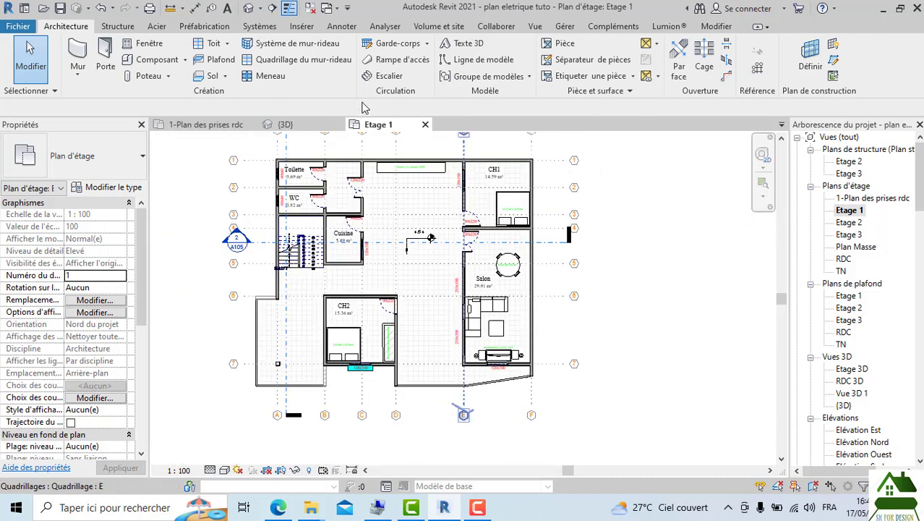
click(210, 126)
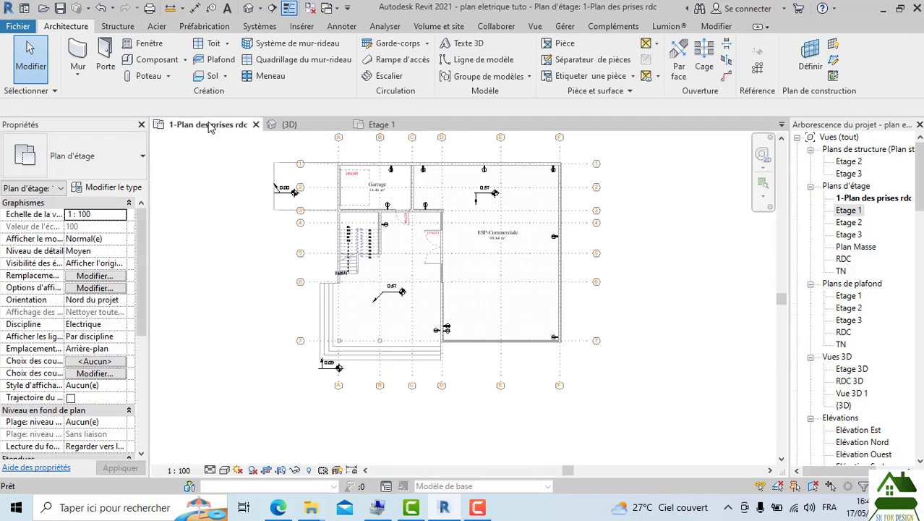
click(378, 125)
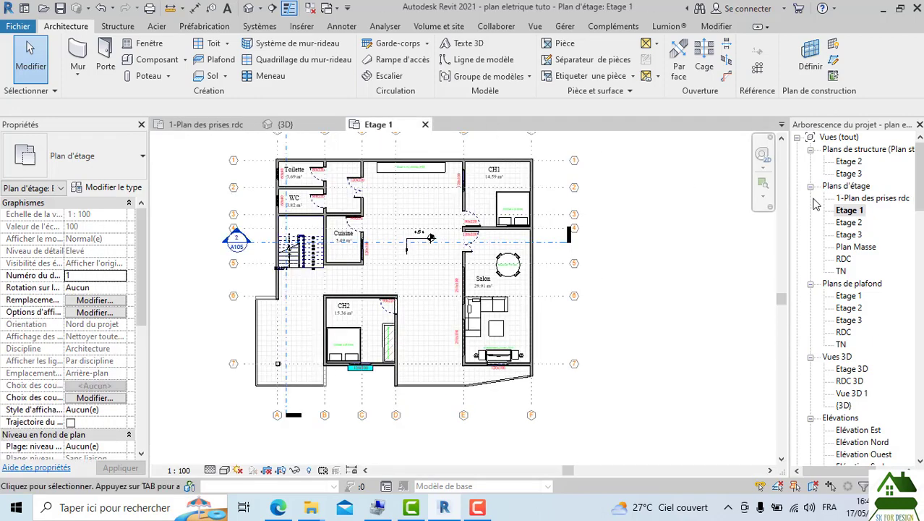
Step: Duplicate the Etage 1 floor plan view without its detailing
click(867, 199)
right_click(867, 201)
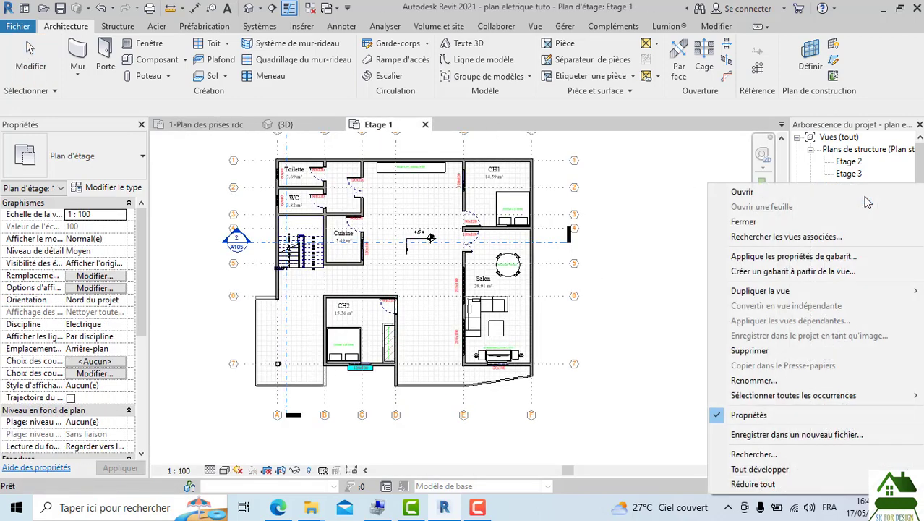
click(743, 382)
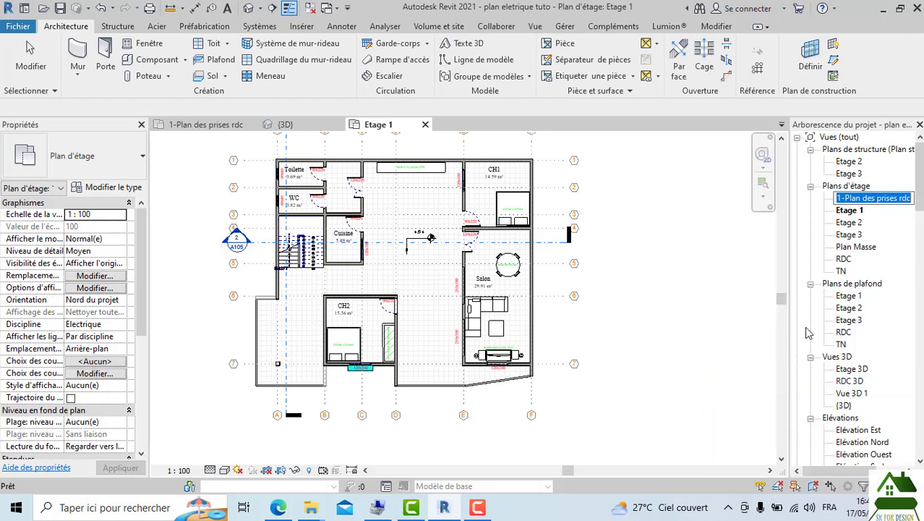
click(860, 222)
right_click(860, 223)
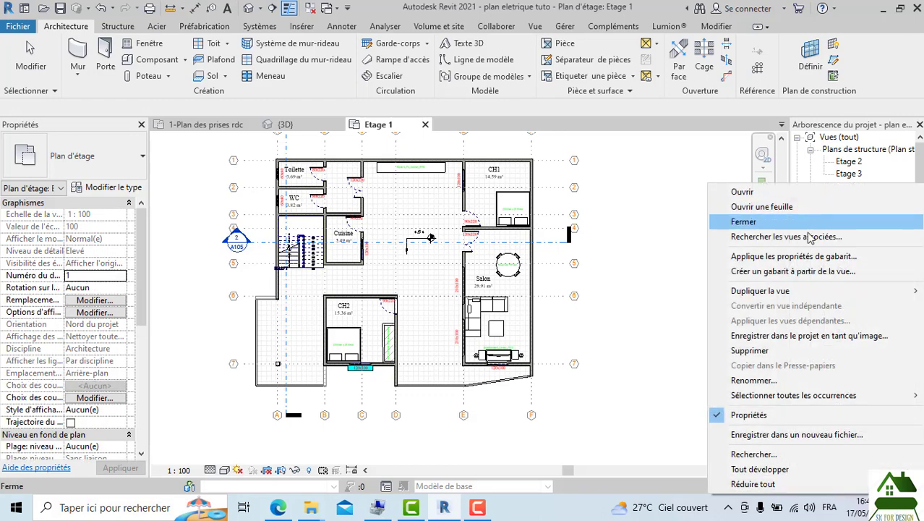
mouse_move(735, 291)
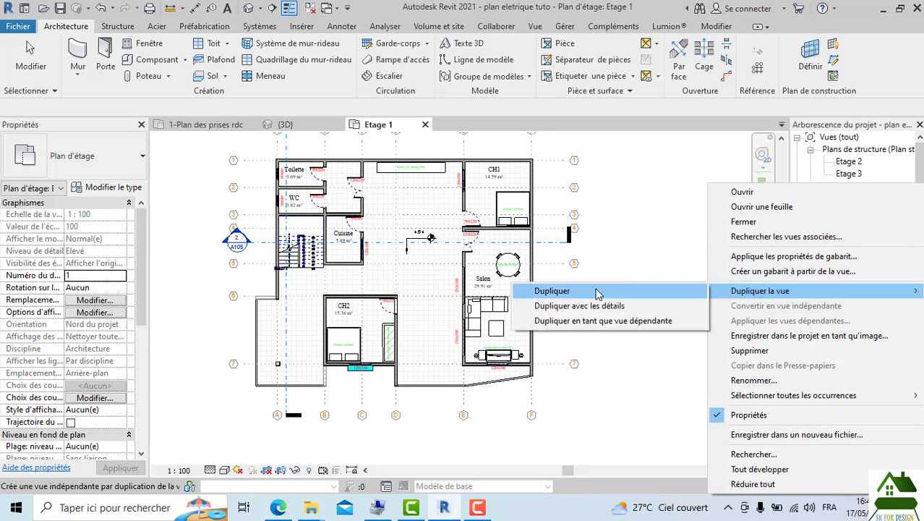
click(538, 289)
Step: Rename the duplicated Etage 1 view to "2-Plan des prises étage"
right_click(853, 222)
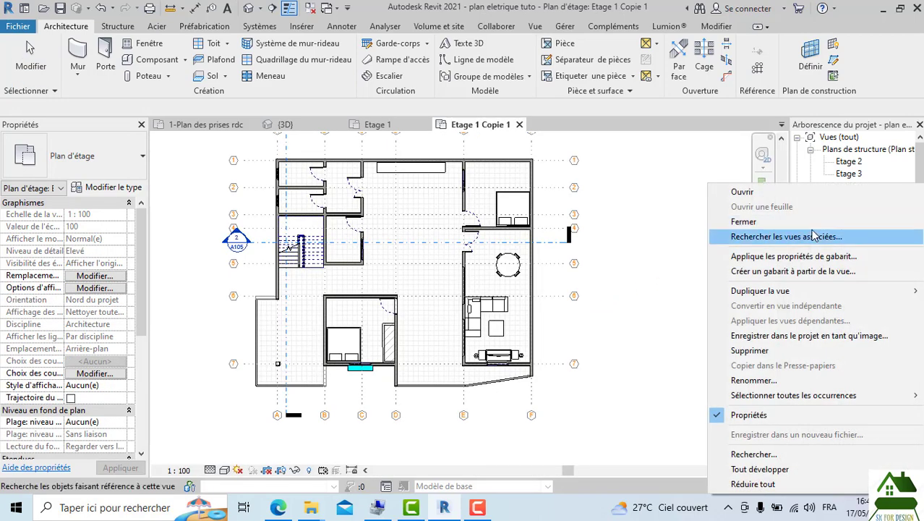
click(755, 380)
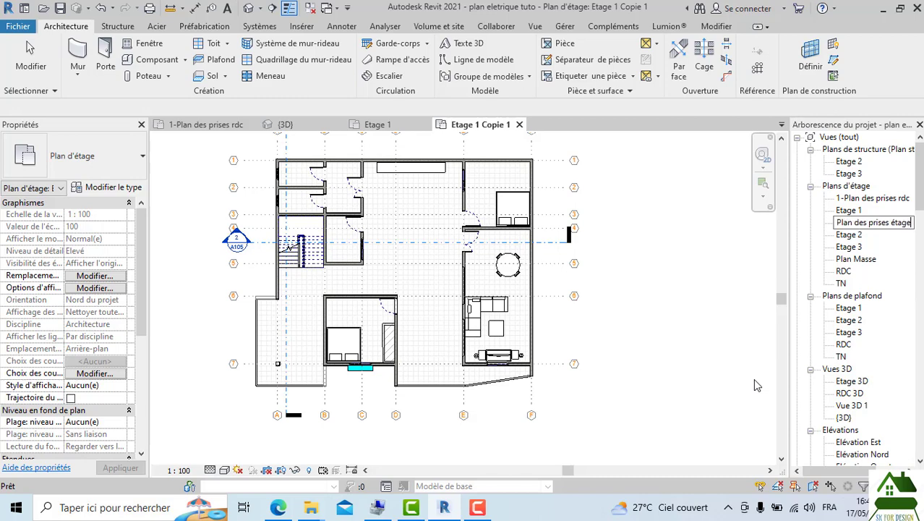
key(Return)
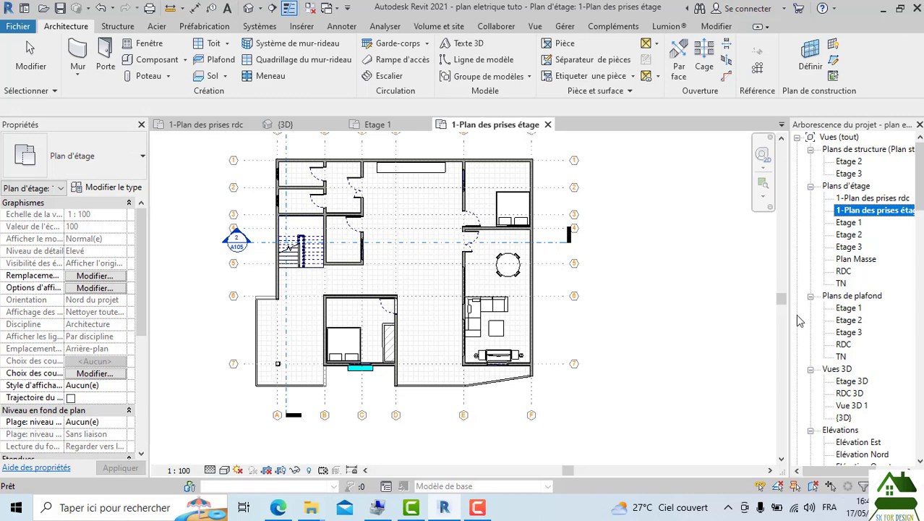
right_click(882, 217)
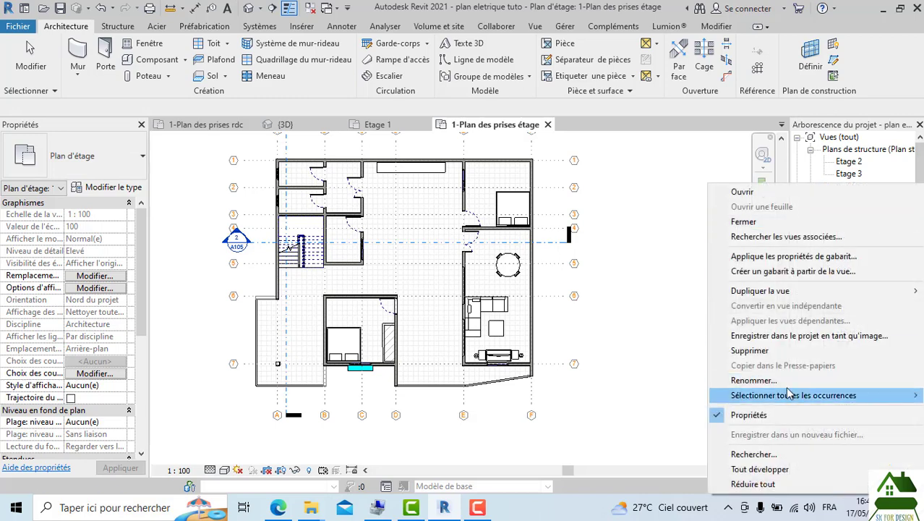
click(764, 378)
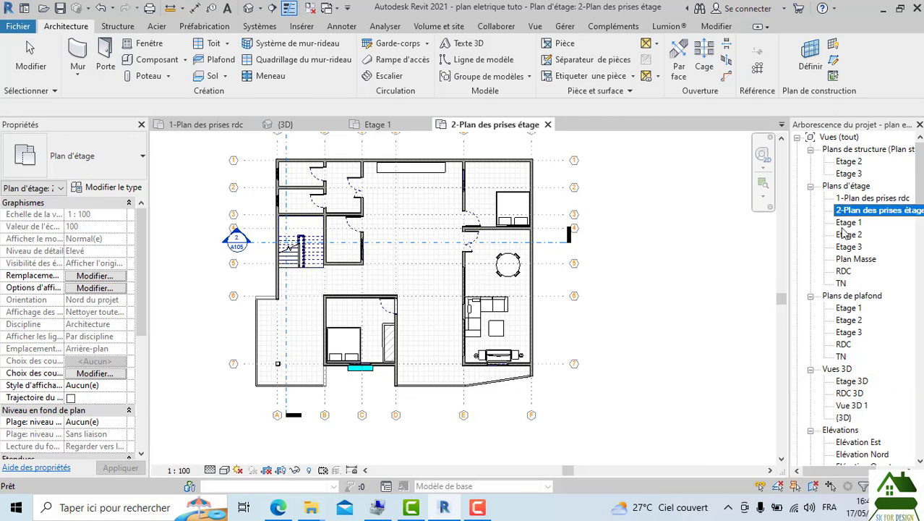
click(843, 271)
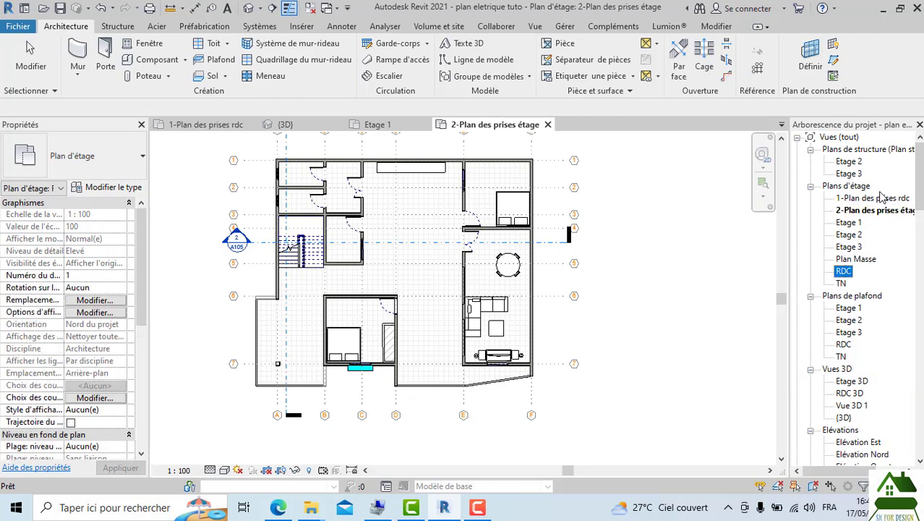
click(859, 210)
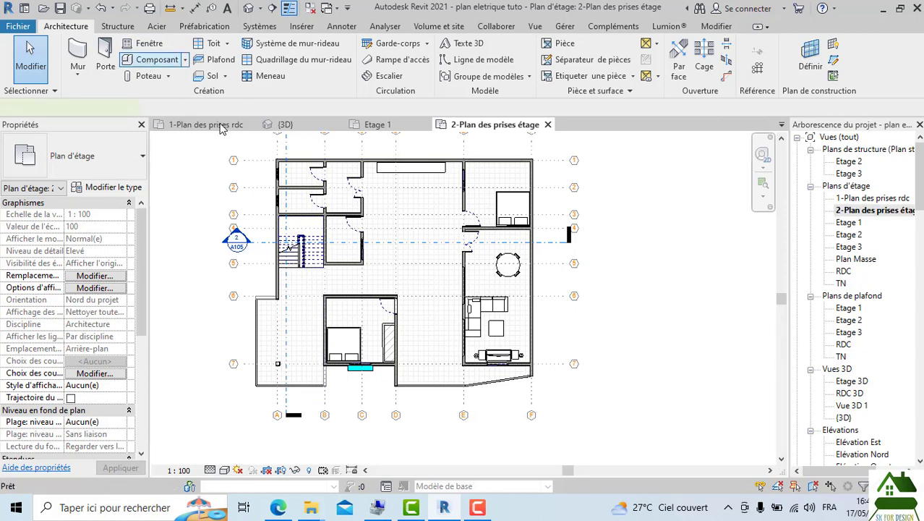
key(c)
key(m)
scroll(304, 168, up, 3)
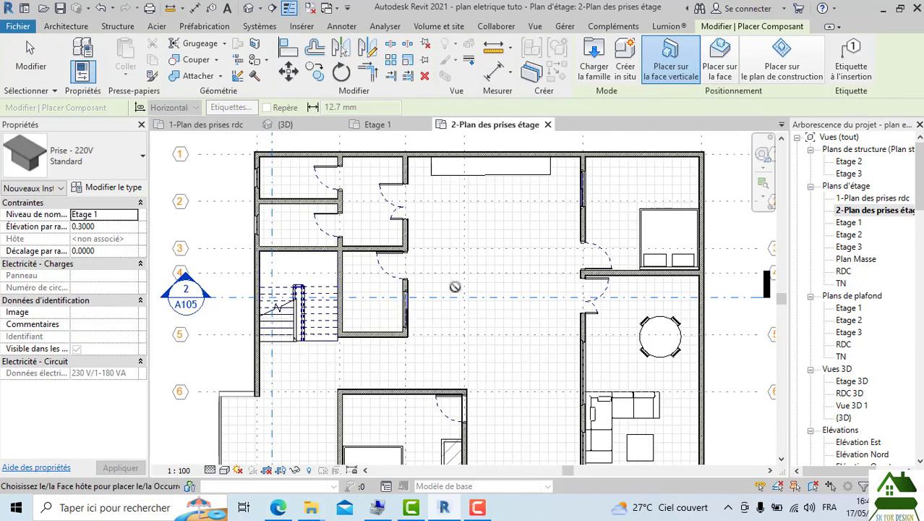
scroll(422, 261, up, 5)
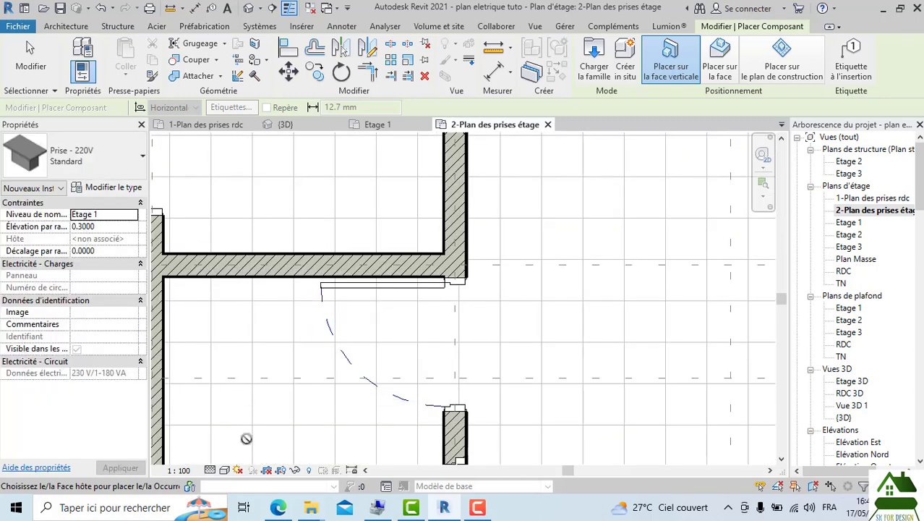
scroll(340, 292, down, 4)
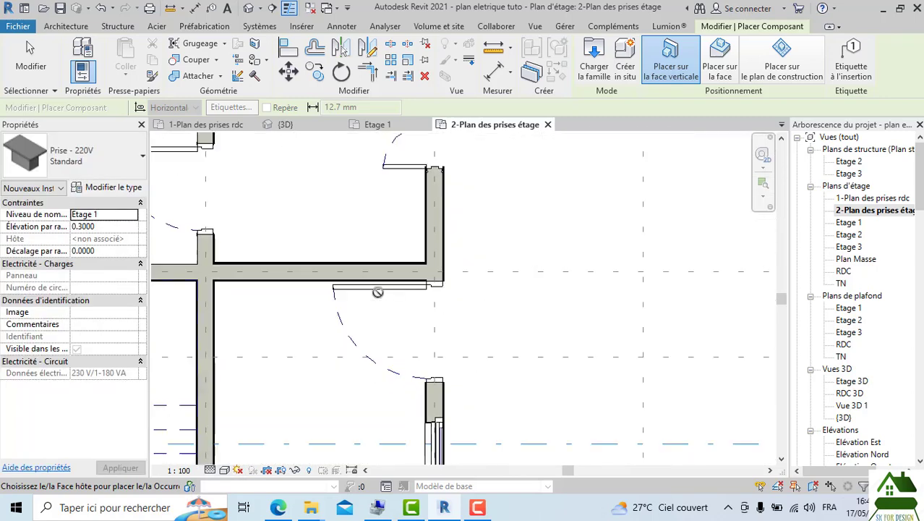
key(Escape)
key(Escape)
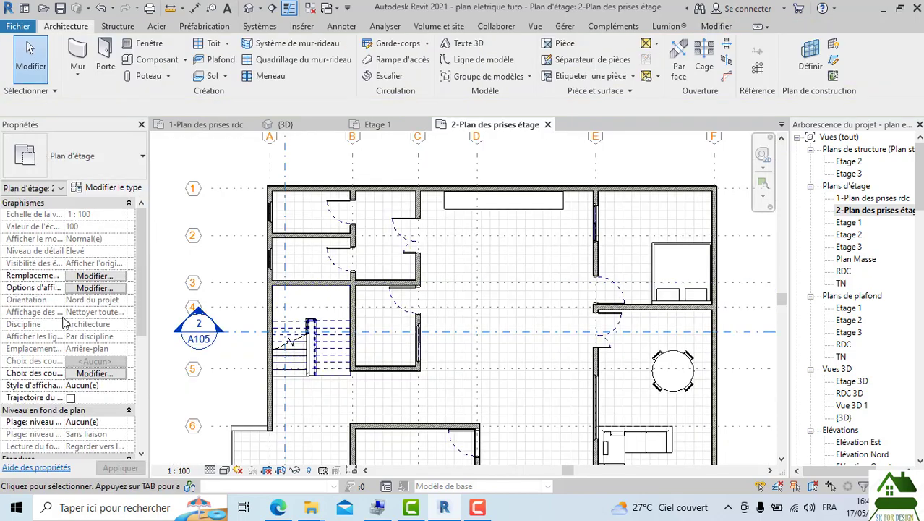
Step: Remove the view template from the 2-Plan des prises étage view by assigning <Aucun>
scroll(91, 347, down, 5)
click(101, 337)
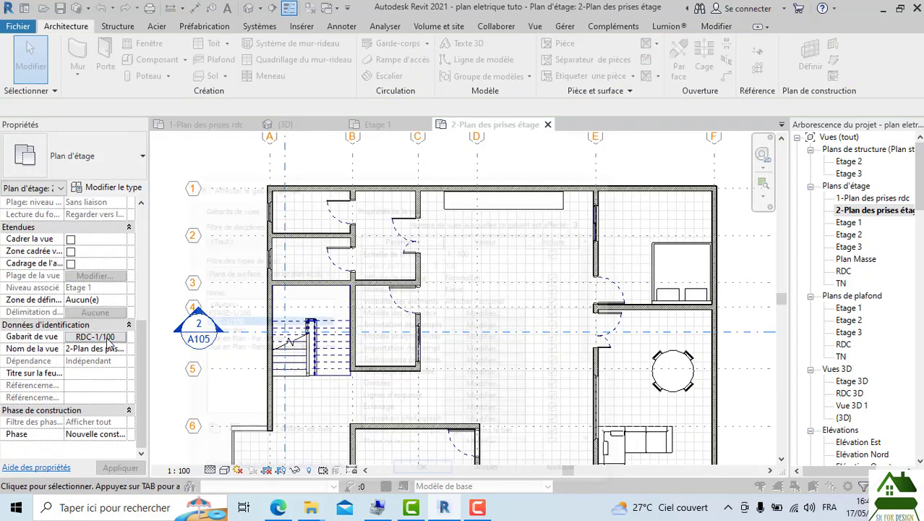
click(217, 304)
click(424, 473)
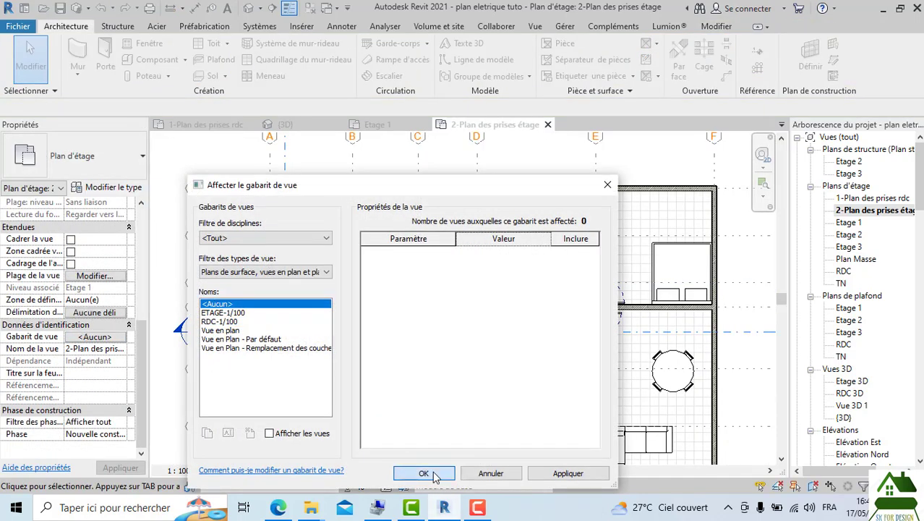
scroll(344, 289, up, 3)
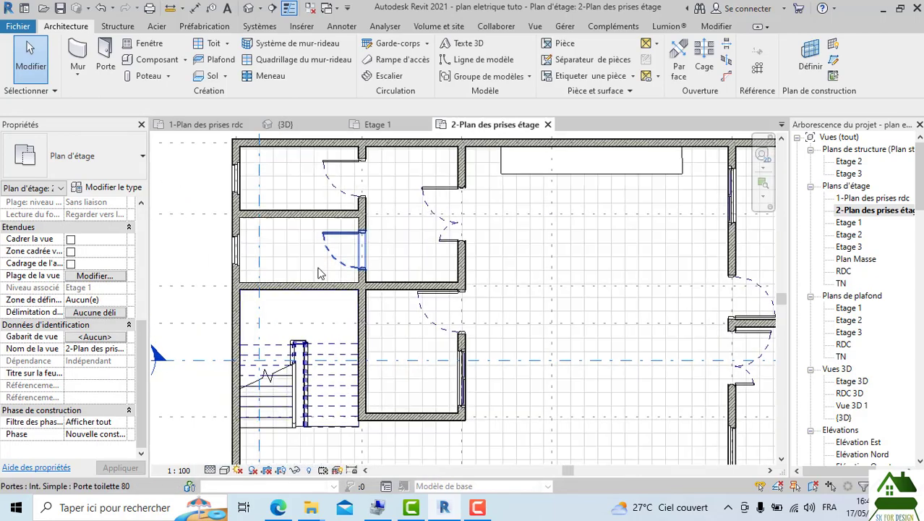
click(341, 235)
scroll(311, 236, up, 4)
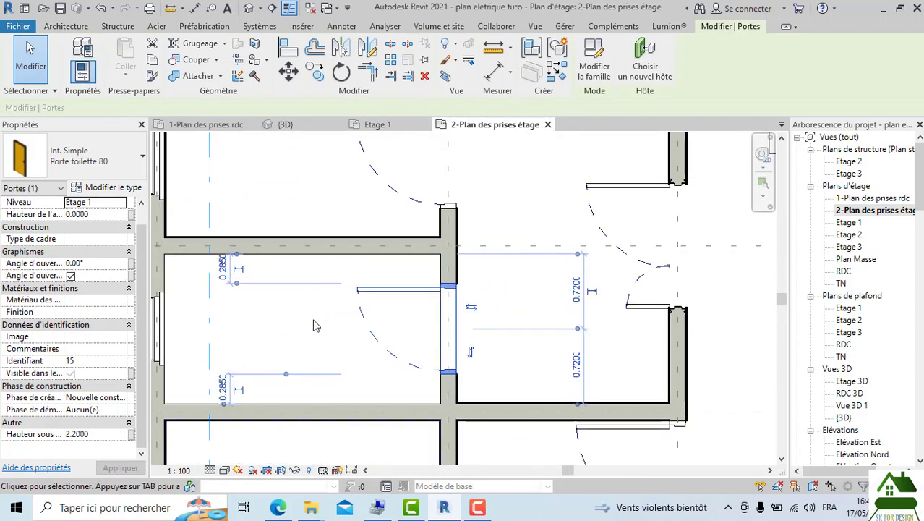
scroll(301, 297, down, 2)
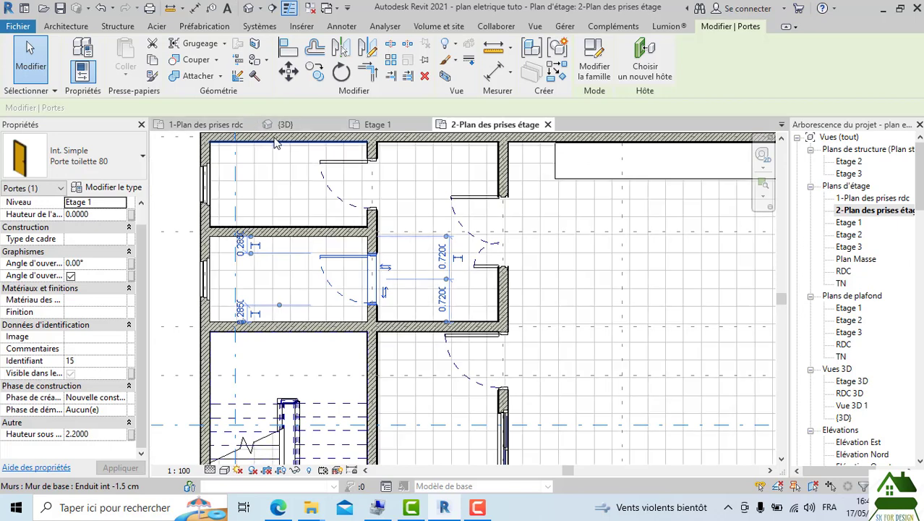
Step: Place a Prise - 220V component on the grid 3 wall between grids B and C, on its room side facing grid 2
click(81, 30)
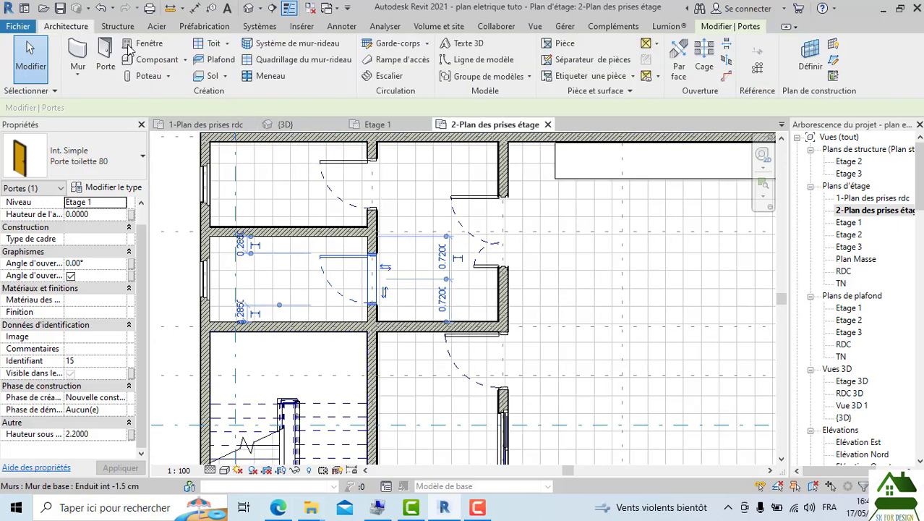
click(137, 60)
scroll(343, 351, up, 2)
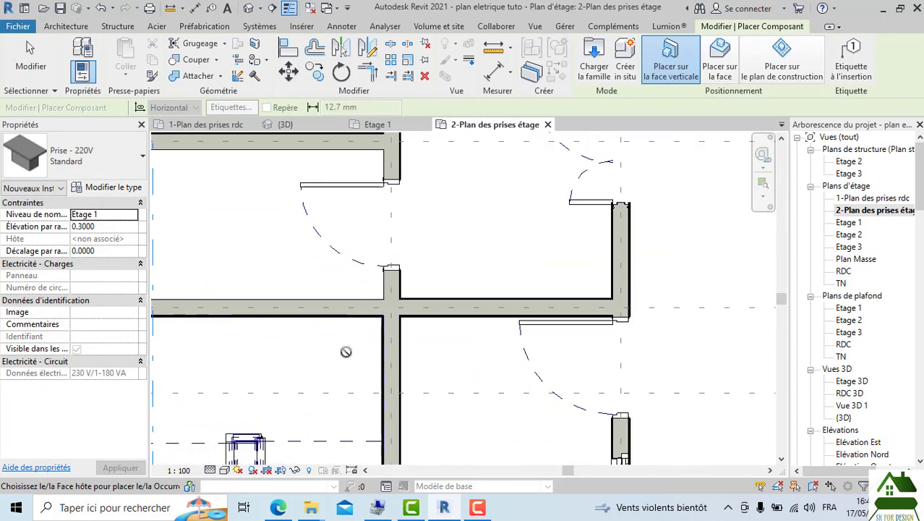
scroll(349, 345, down, 2)
scroll(455, 289, up, 5)
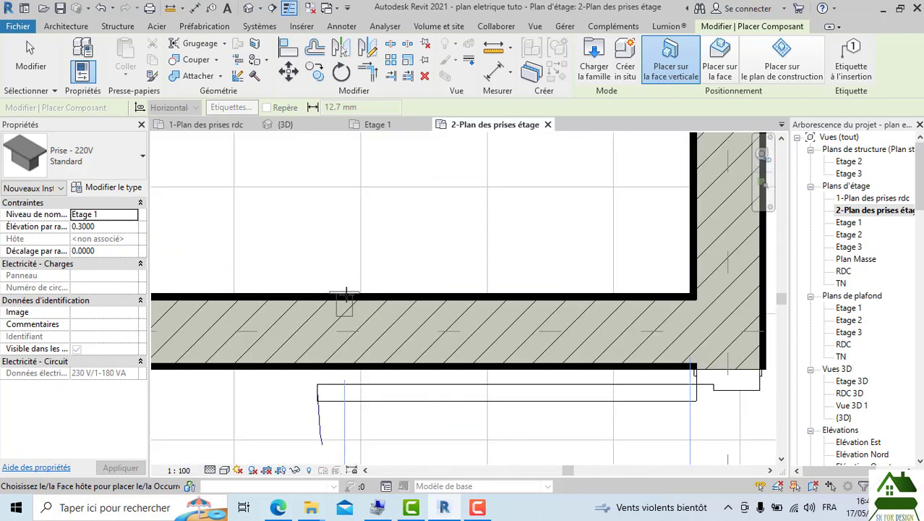
scroll(437, 289, down, 4)
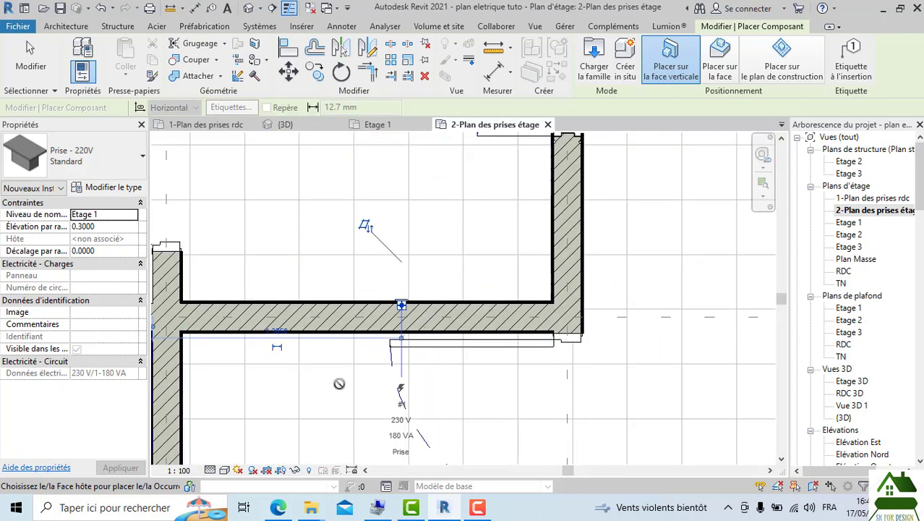
Step: Try the Image filaire visual style on the floor socket plan and switch back to Ligne cachée
click(225, 471)
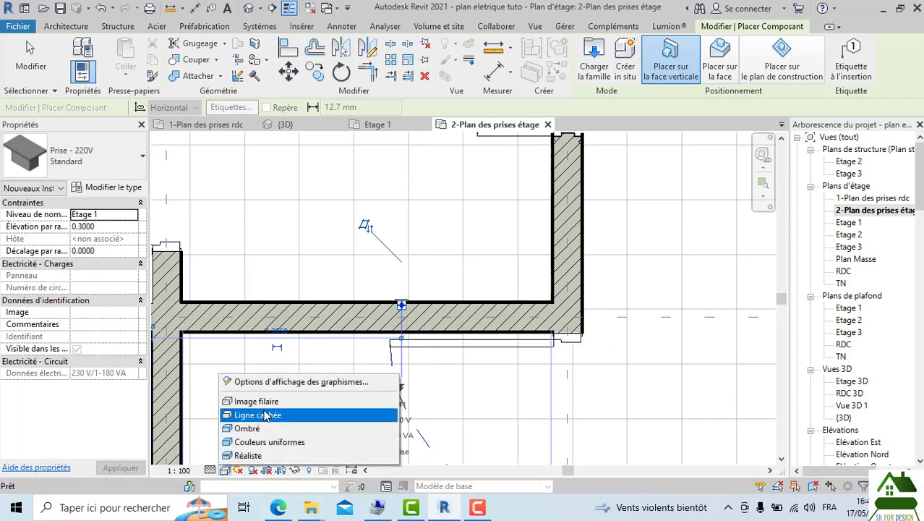
click(266, 403)
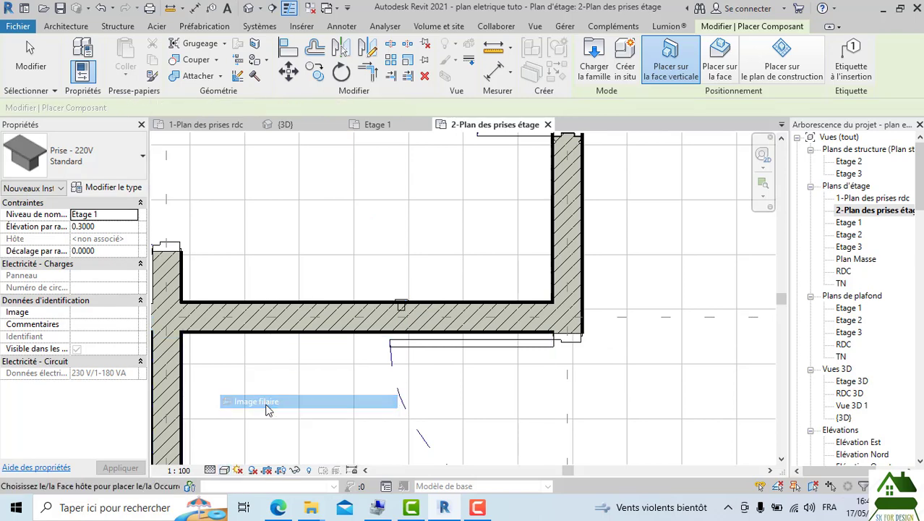
click(225, 471)
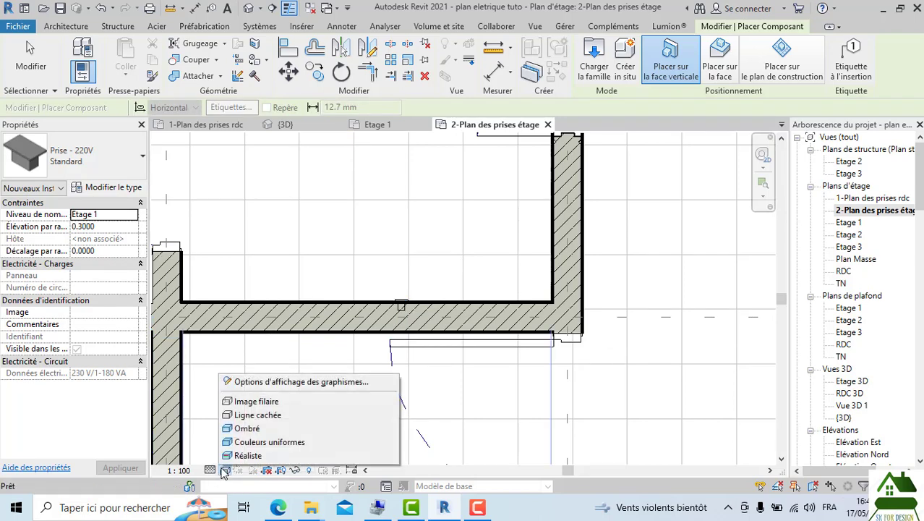
click(253, 413)
Step: Check the ground-floor socket plan for comparison and set the 2-Plan des prises étage view's discipline to Electrique
click(226, 125)
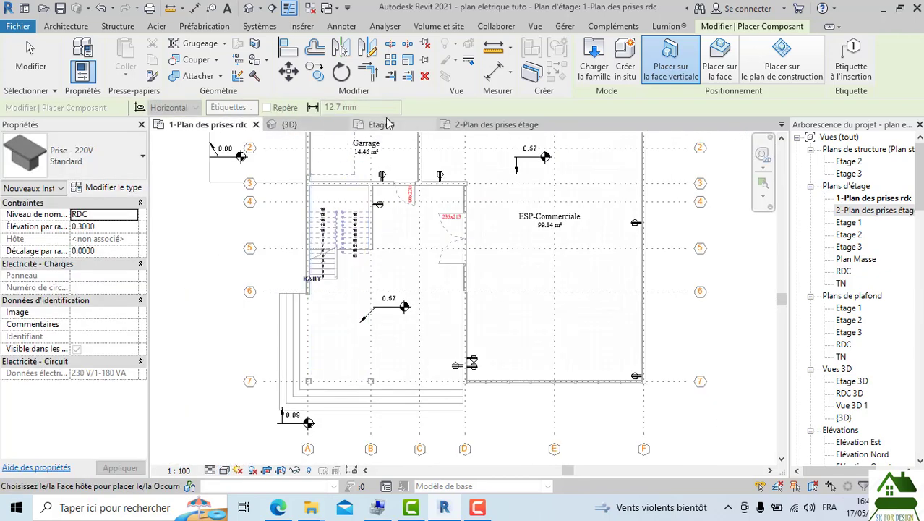
click(476, 125)
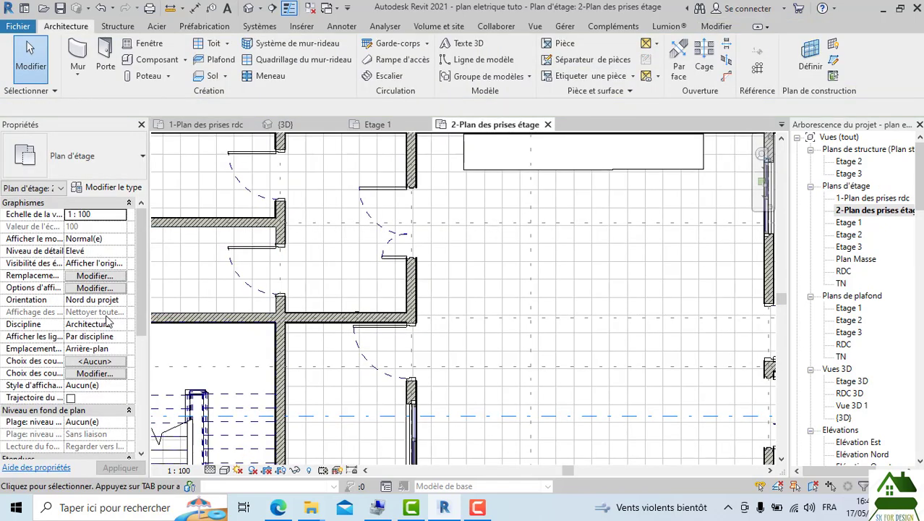
click(120, 325)
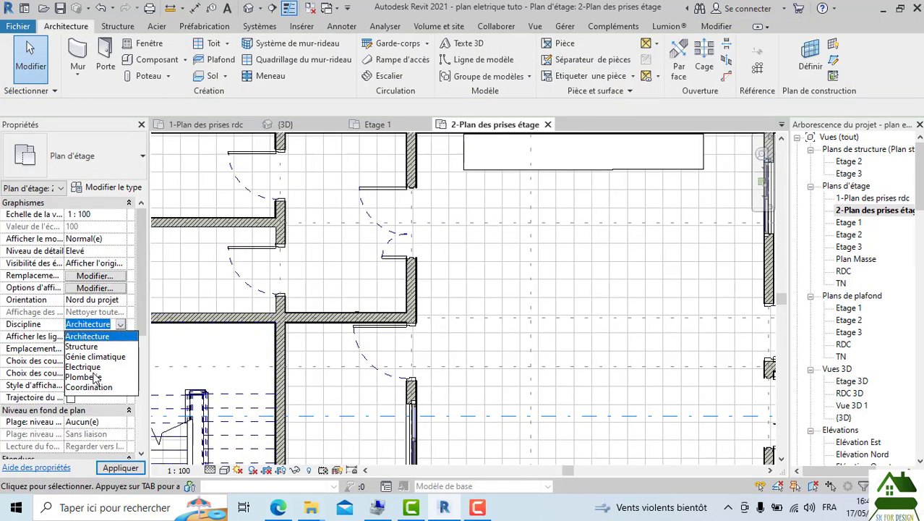
click(91, 367)
scroll(531, 329, down, 3)
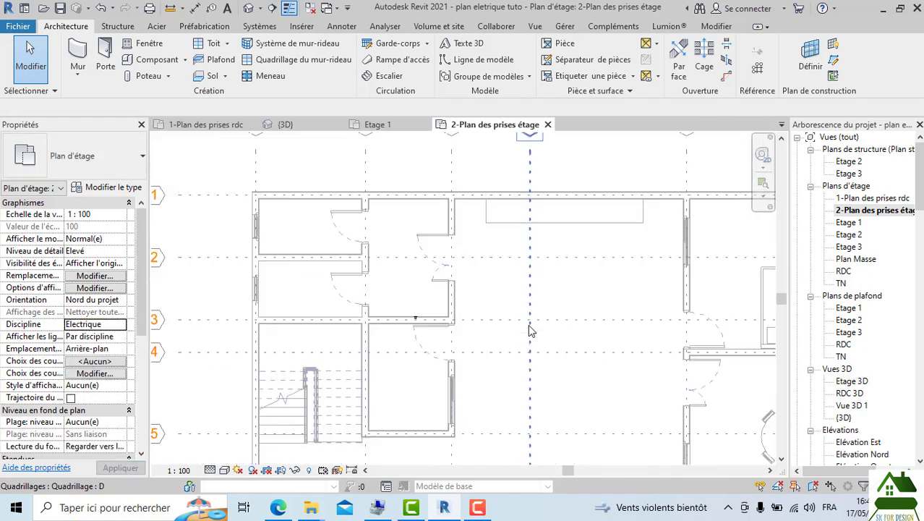
Step: Place a 220V socket on the grid 1 wall between grids B and C, about 0.64 m from the grid C wall
scroll(449, 216, up, 2)
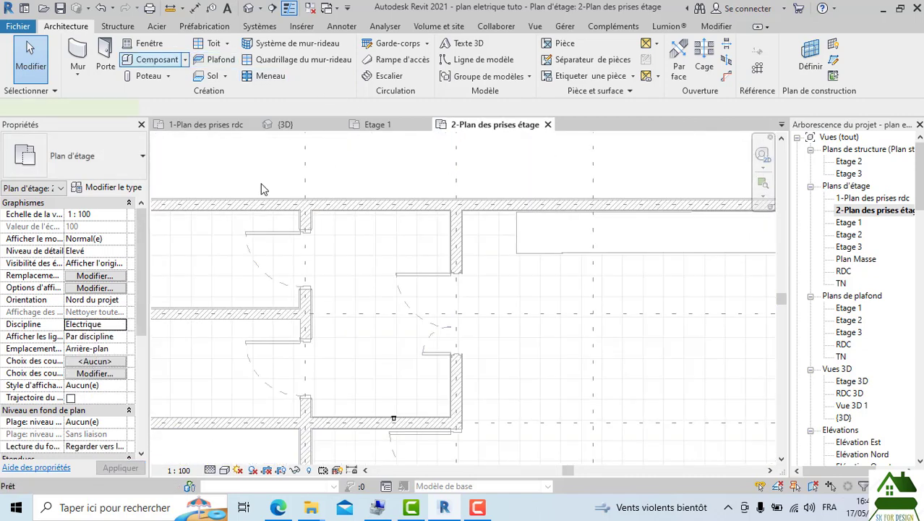
scroll(386, 209, up, 2)
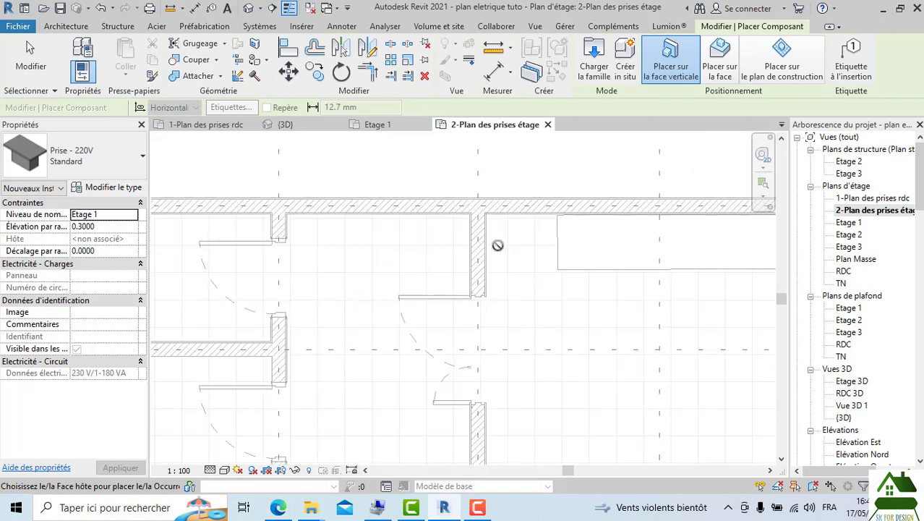
scroll(396, 196, up, 4)
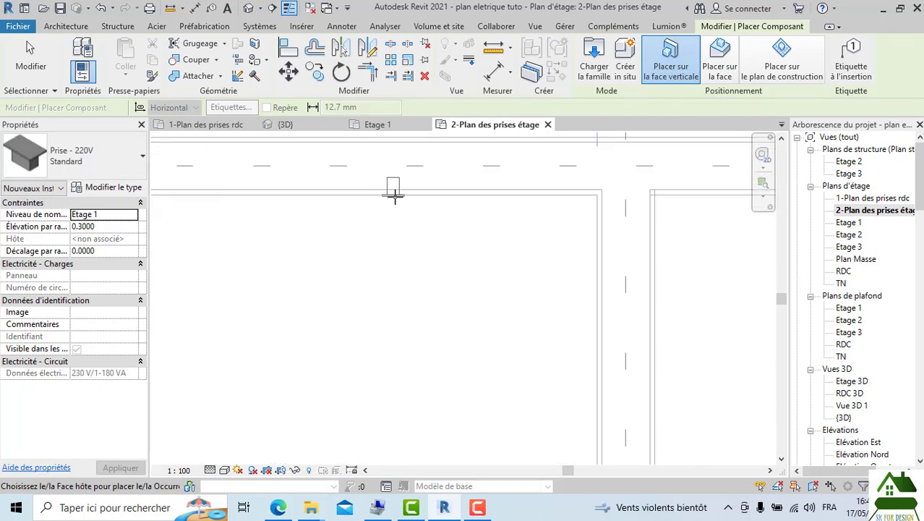
click(395, 196)
Step: Place 220V sockets on the grid 1 wall on both sides of the counter, one about 1.61 m from grid D, one near grid E
scroll(395, 196, down, 4)
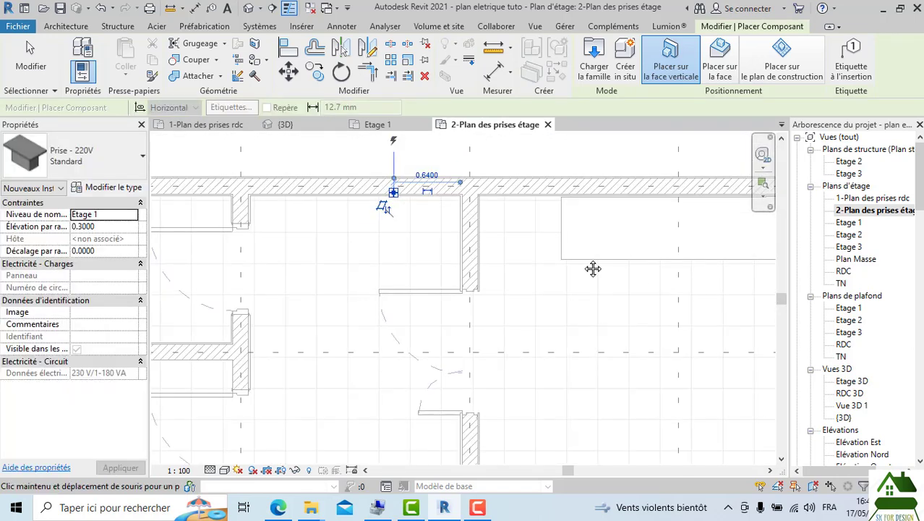
middle_drag(593, 268, 385, 239)
scroll(376, 237, down, 1)
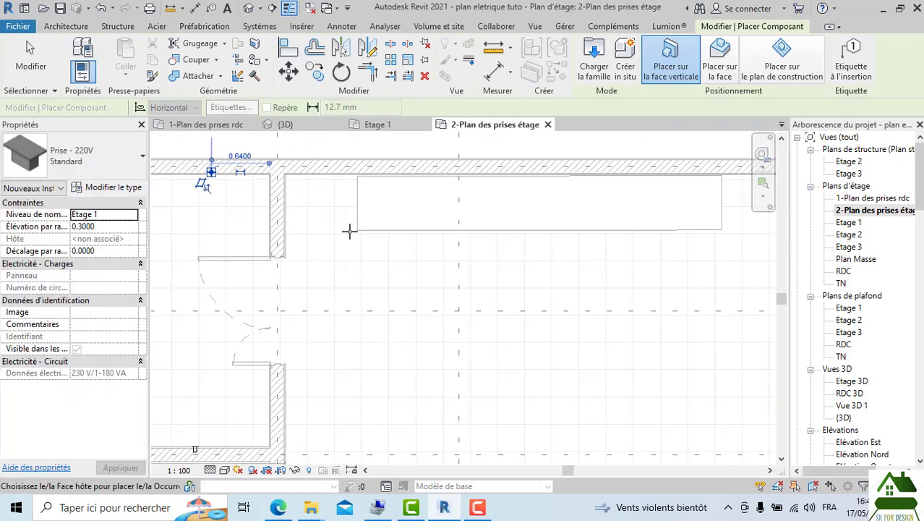
click(313, 174)
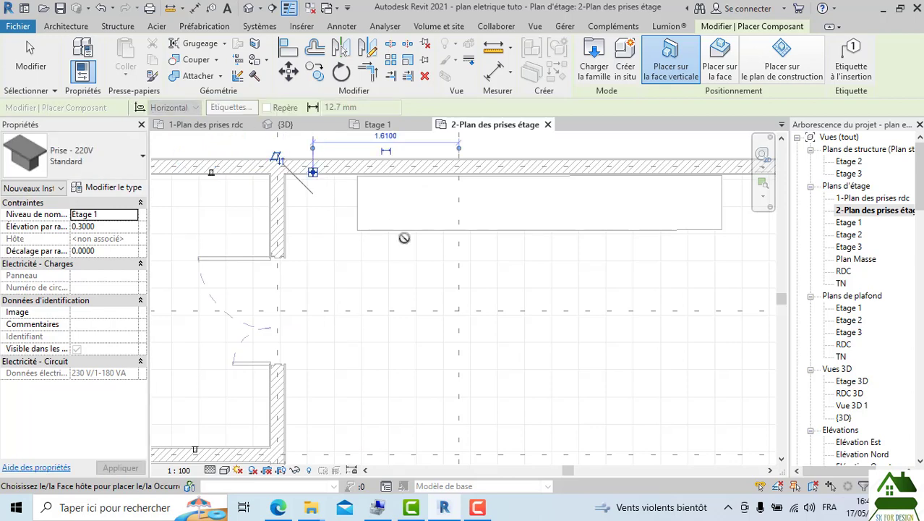
scroll(404, 237, down, 2)
middle_drag(353, 259, 159, 263)
scroll(462, 201, up, 3)
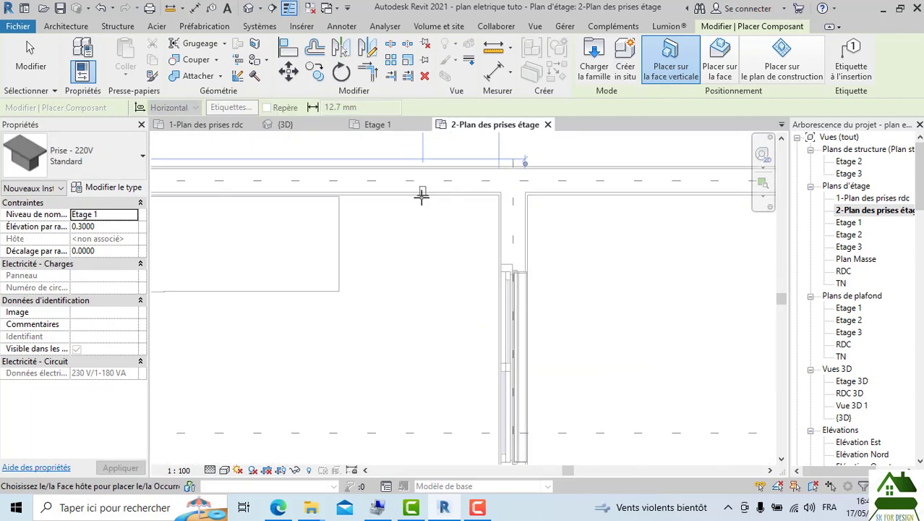
click(413, 191)
Step: Place two 220V sockets in the bedroom: on the grid 4 wall about 1.5 m from grid E, and on the grid E wall about 1.02 m from grid 2
scroll(462, 193, down, 5)
middle_drag(452, 284, 481, 153)
scroll(458, 229, down, 2)
middle_drag(549, 252, 534, 322)
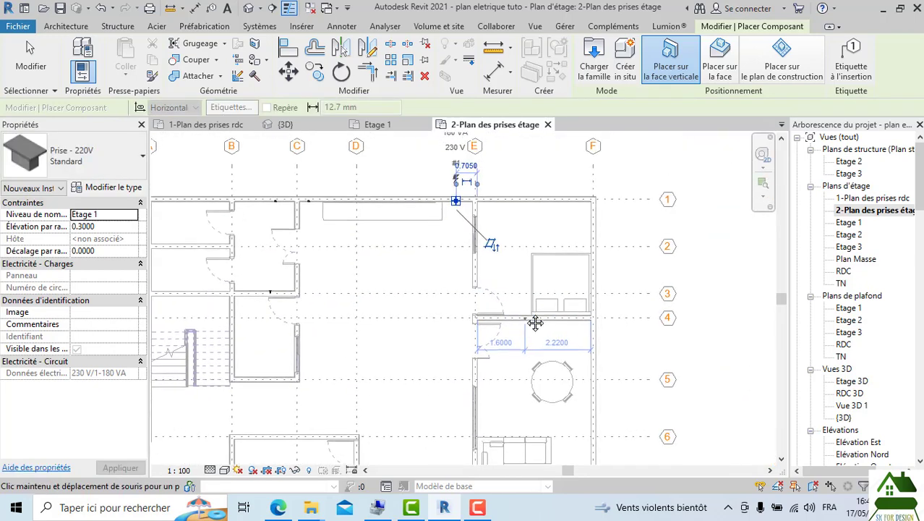
scroll(526, 316, up, 4)
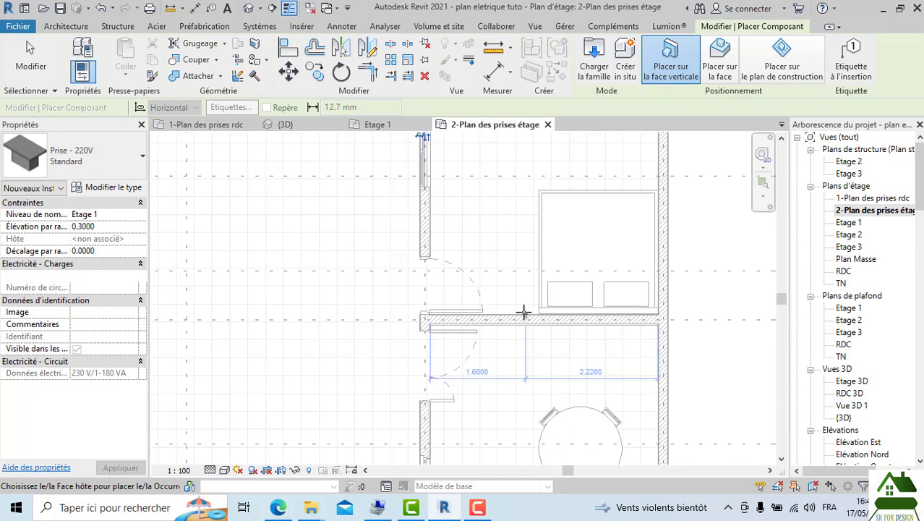
scroll(524, 311, up, 4)
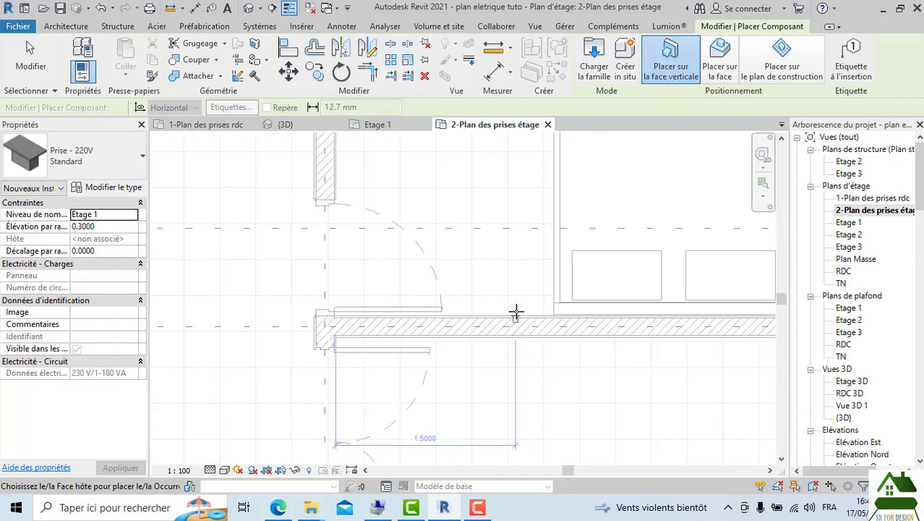
click(515, 312)
middle_drag(336, 186, 368, 283)
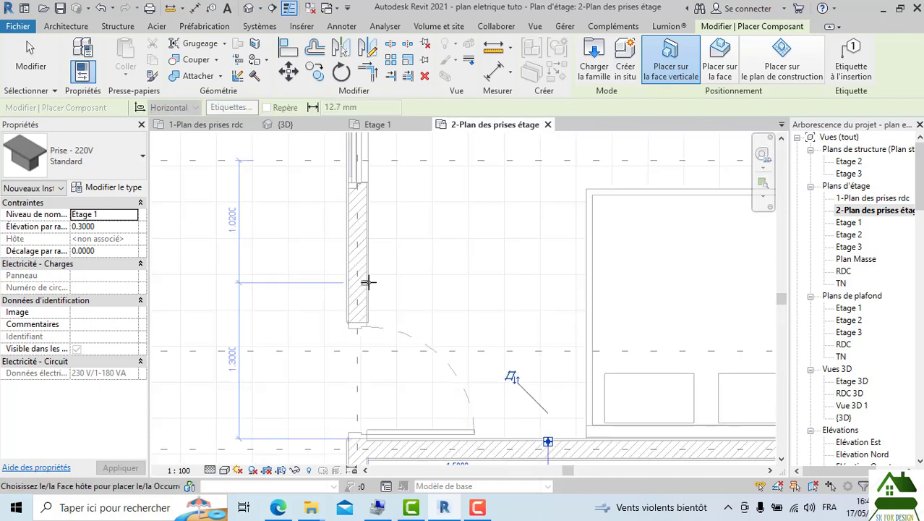
click(367, 283)
Step: Place a 220V socket on the bedroom's grid 1 wall, about 3.12 m from the grid F wall
scroll(404, 350, down, 5)
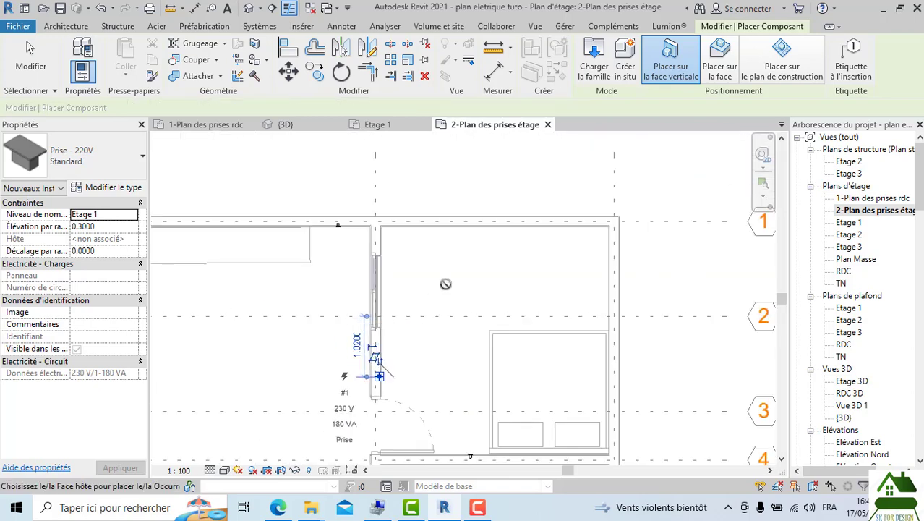
scroll(483, 253, up, 4)
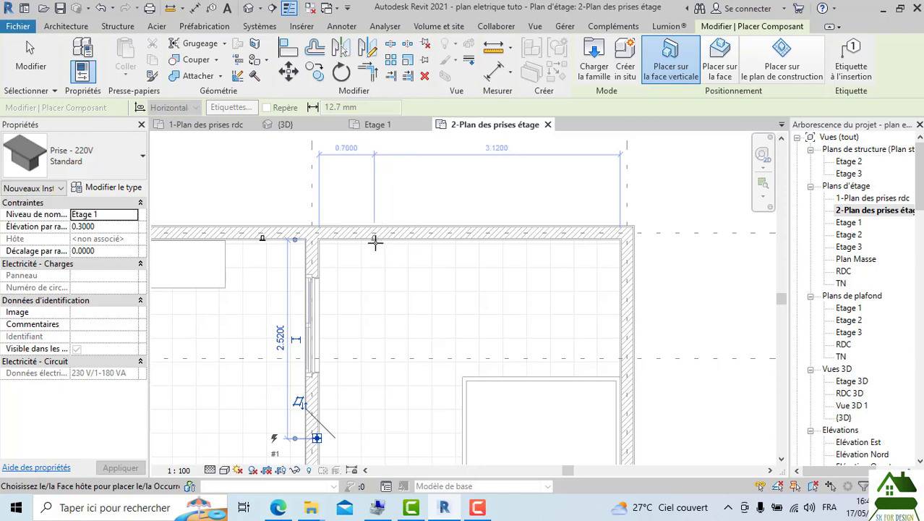
scroll(374, 242, up, 2)
click(378, 243)
Step: Place a 220V socket on the grid E wall inside the dining area, beside the double door and about 0.42 m from grid 5
scroll(379, 243, down, 2)
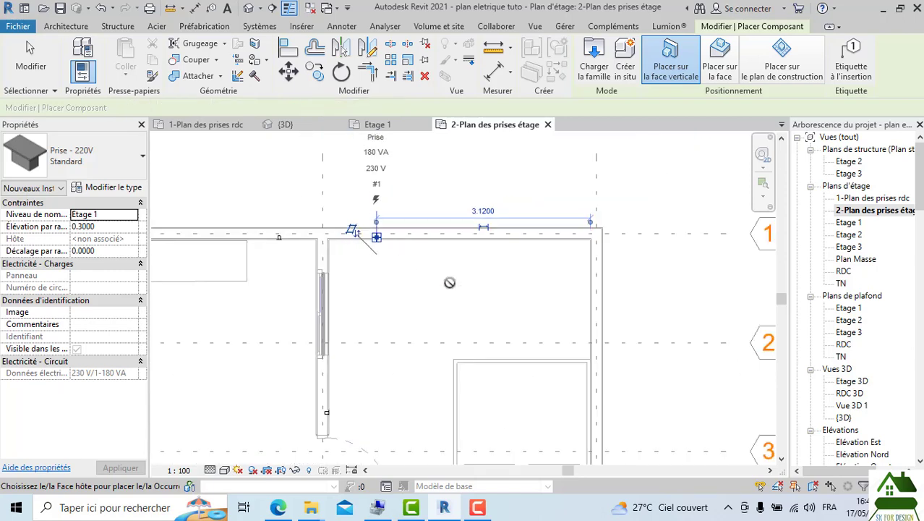
middle_drag(466, 316, 482, 169)
scroll(478, 175, down, 2)
middle_drag(504, 315, 539, 219)
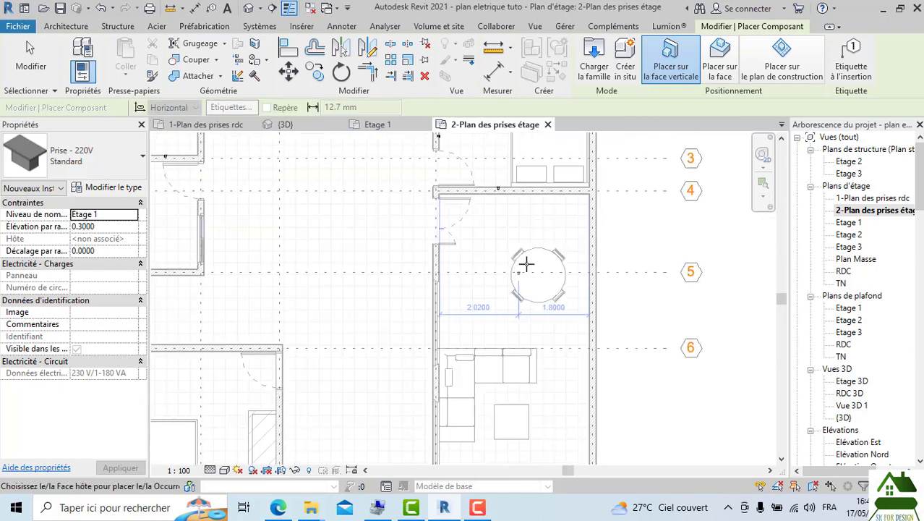
scroll(431, 273, up, 3)
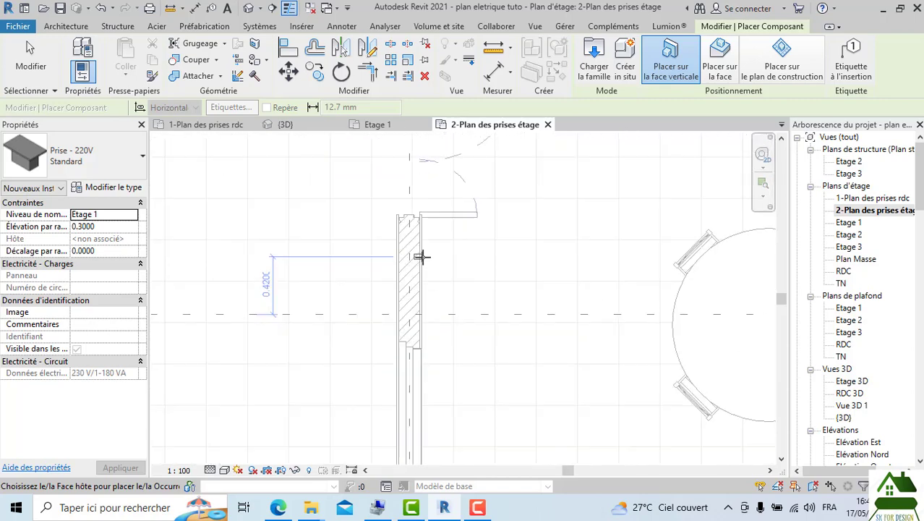
click(422, 256)
Step: Place 220V sockets at the living room's grid 7 end: about 0.20 m up the grid E wall and about 0.34 m up the grid F wall
scroll(461, 286, down, 3)
middle_drag(512, 321, 490, 219)
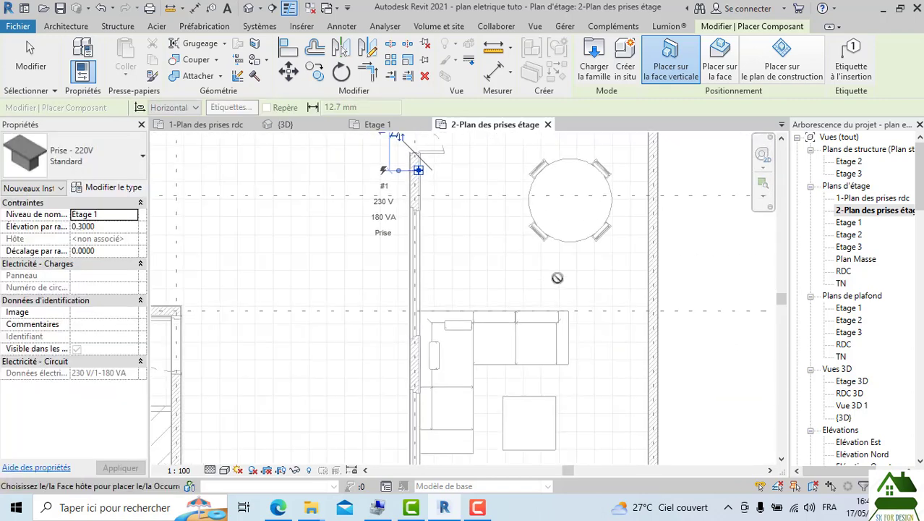
middle_drag(596, 203, 585, 115)
scroll(575, 224, down, 2)
scroll(617, 334, up, 3)
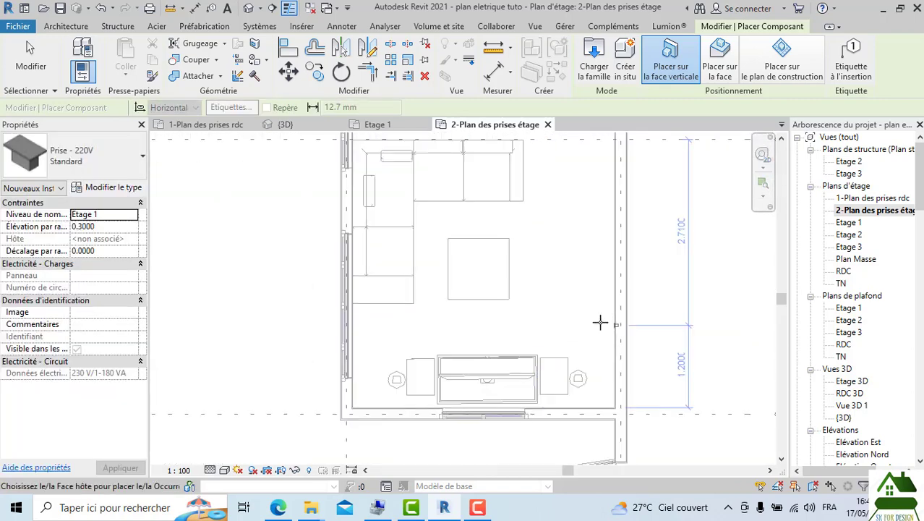
scroll(350, 387, up, 3)
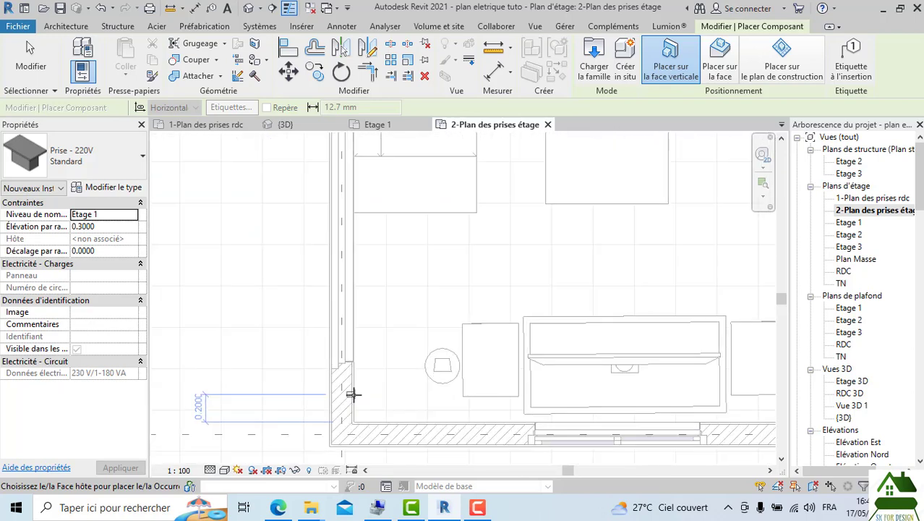
scroll(382, 376, down, 2)
scroll(612, 380, up, 2)
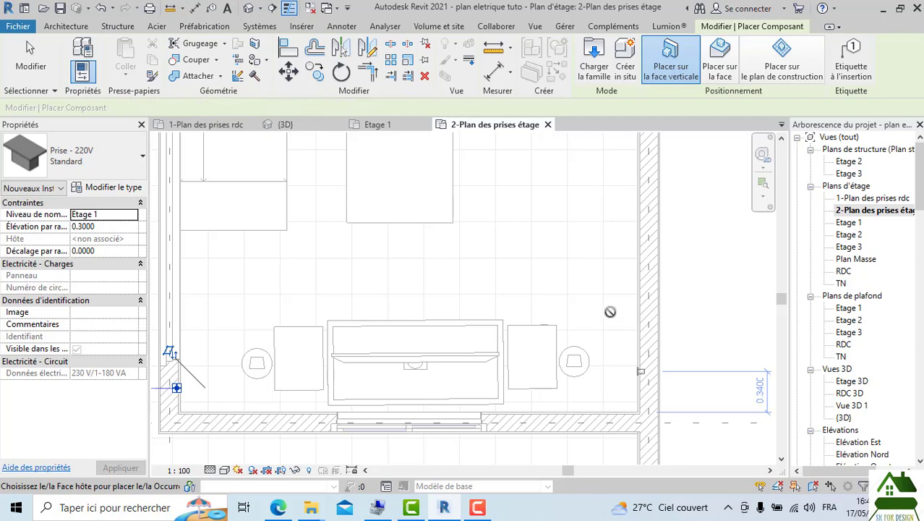
Step: Place 220V sockets on the grid F wall about 1.20 m from grid 6, and on the dining side of the grid 4 wall about 1.02 m from grid F
scroll(615, 415, down, 4)
middle_drag(601, 366, 600, 427)
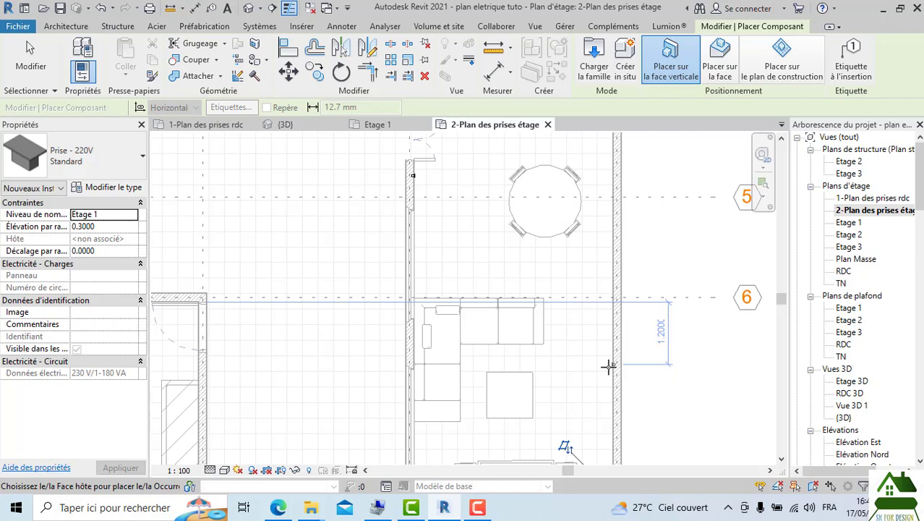
middle_drag(601, 329, 611, 452)
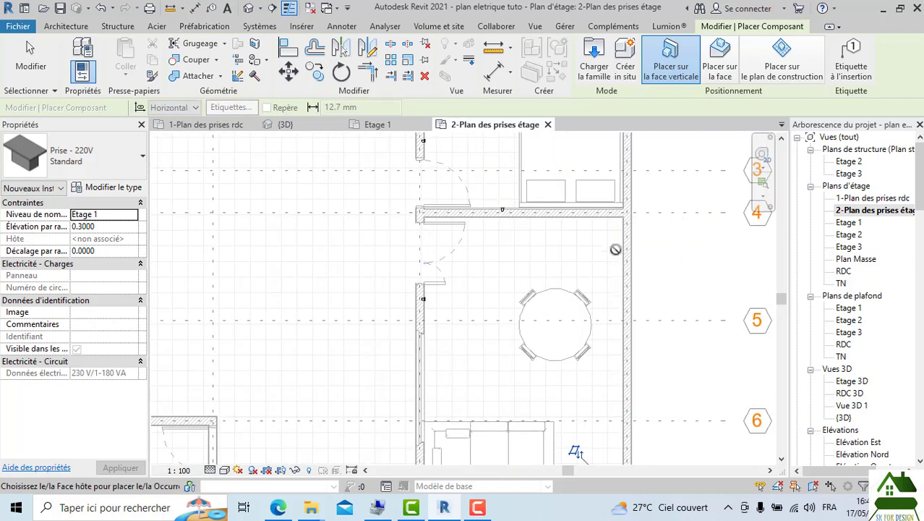
scroll(615, 226, up, 2)
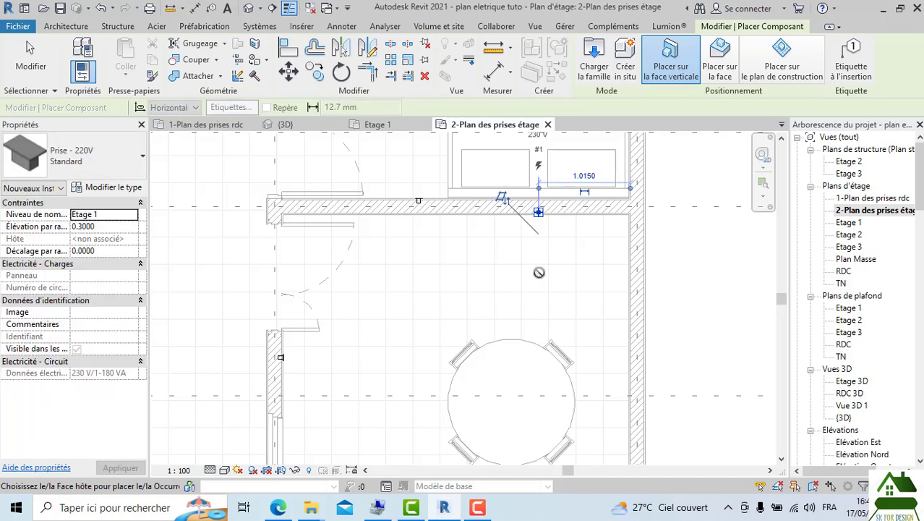
Step: Set the detail level of the Etage 1 socket plan to Moyen
scroll(537, 216, down, 4)
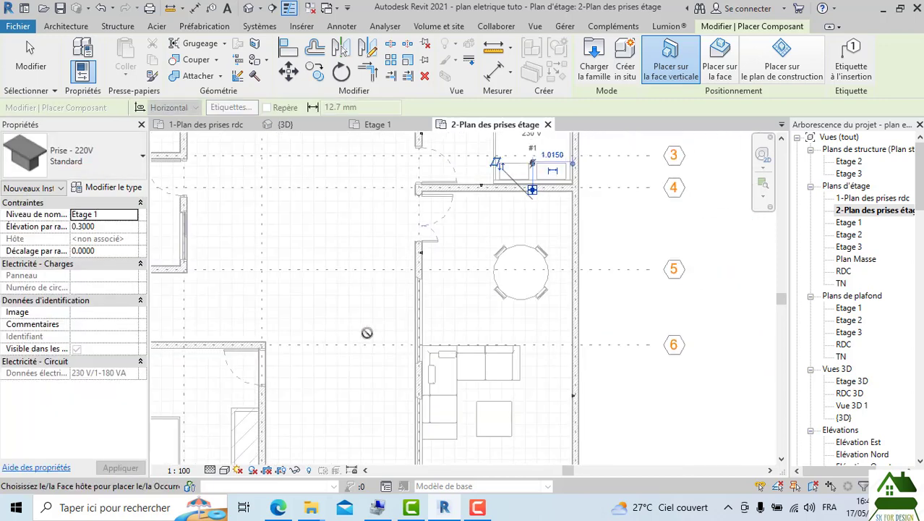
scroll(365, 331, down, 2)
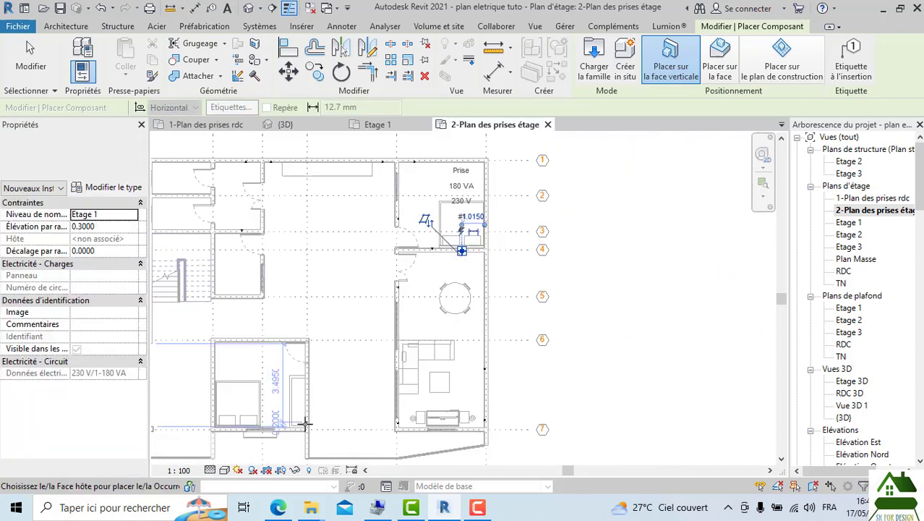
click(208, 470)
click(229, 440)
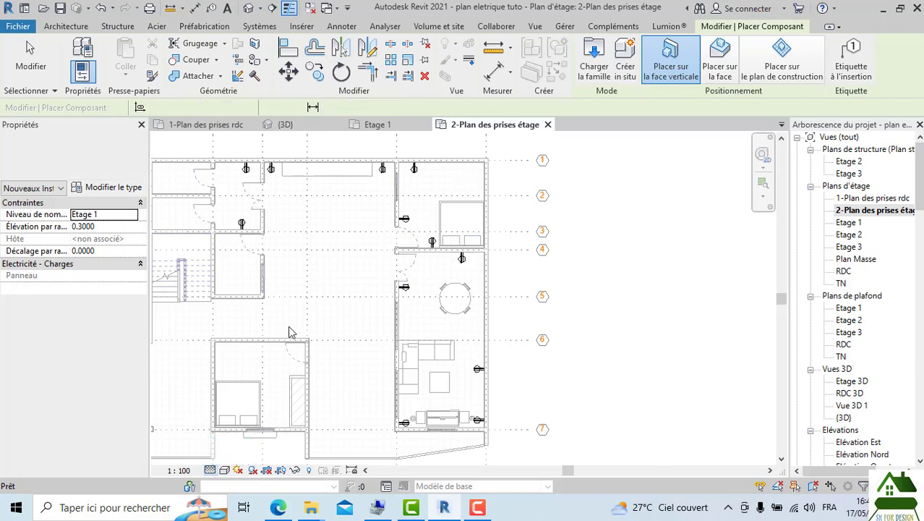
Step: Place a 220V socket on the grid 5 wall inside the small room beside the stairs, about 1.89 m from the grid B wall
scroll(495, 297, up, 3)
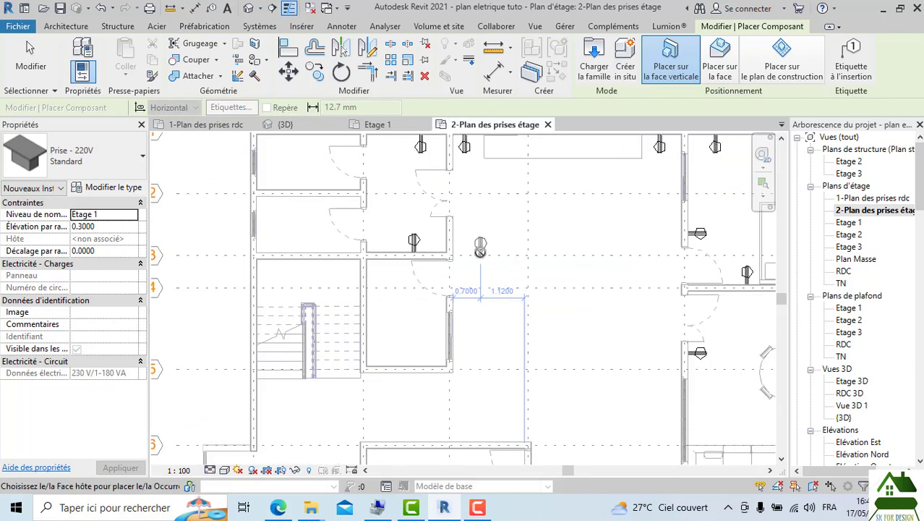
scroll(411, 375, up, 2)
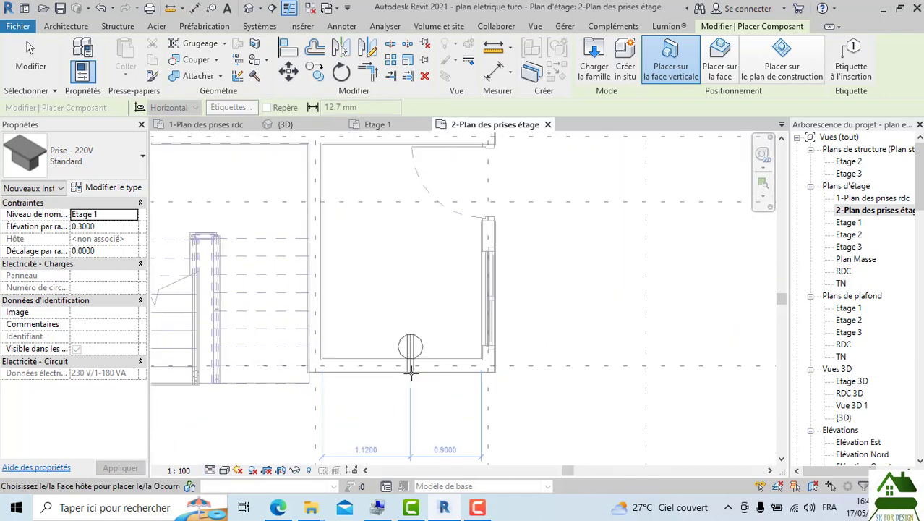
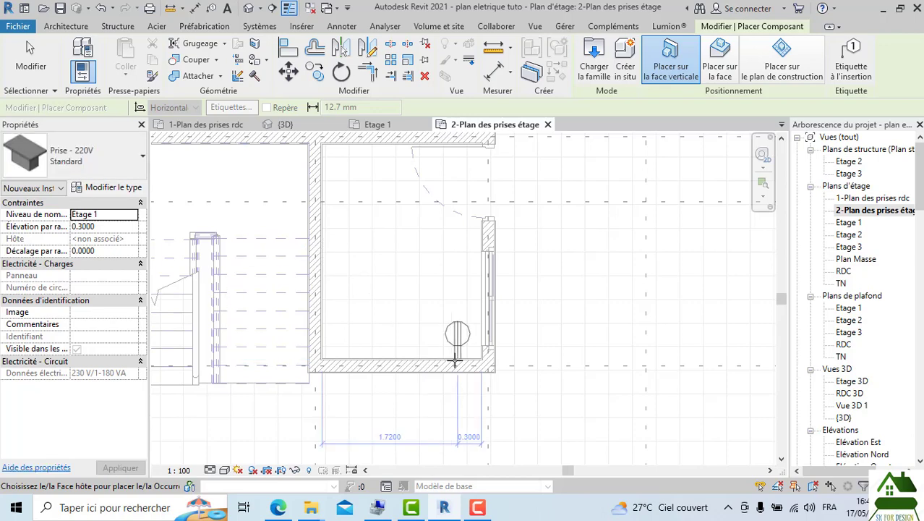
click(467, 360)
scroll(467, 365, down, 3)
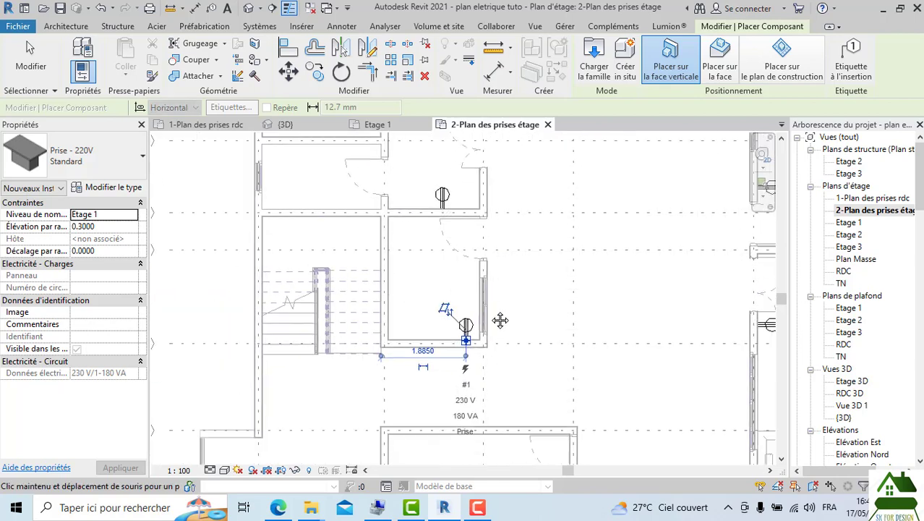
Step: Place a 220V socket on the grid 7 wall inside the bedroom between grids B and D, about 2.42 m from the grid B wall
middle_drag(500, 320, 497, 245)
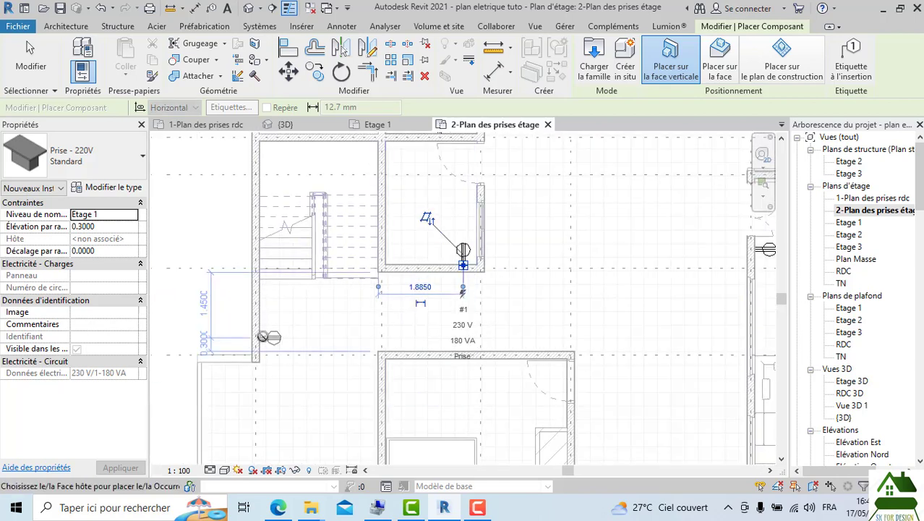
scroll(305, 316, down, 2)
middle_drag(598, 337, 568, 235)
scroll(327, 378, up, 4)
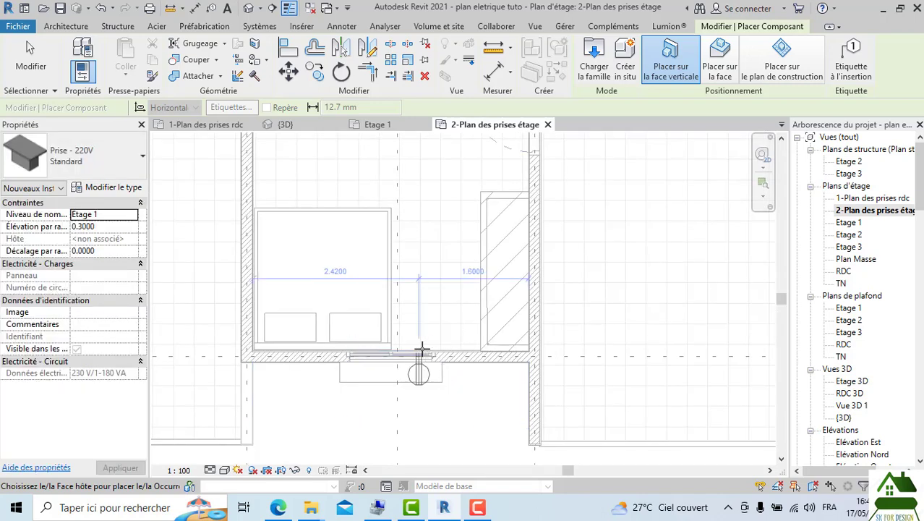
click(418, 343)
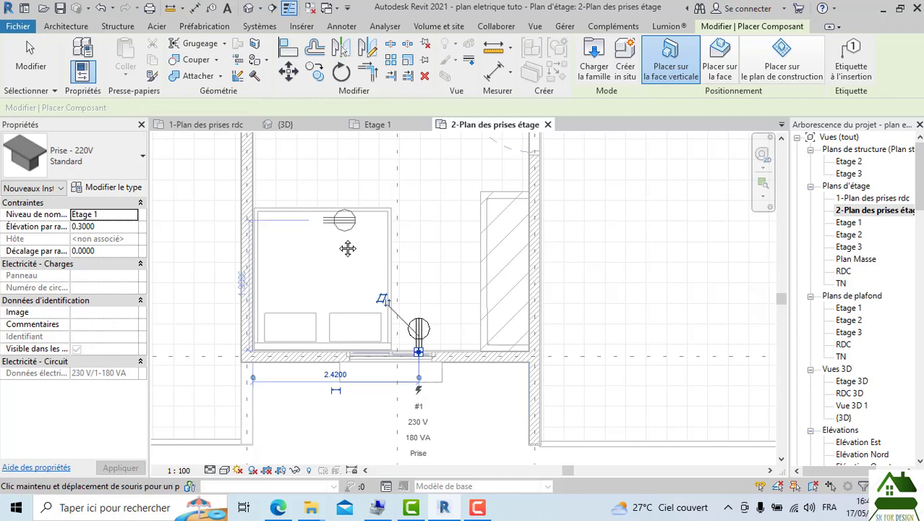
Step: Place the bedroom's remaining 220V sockets: grid D wall about 1.20 m from grid 6, and grid 6 wall about 3.62 m from grid D; end placement
middle_drag(349, 247, 378, 355)
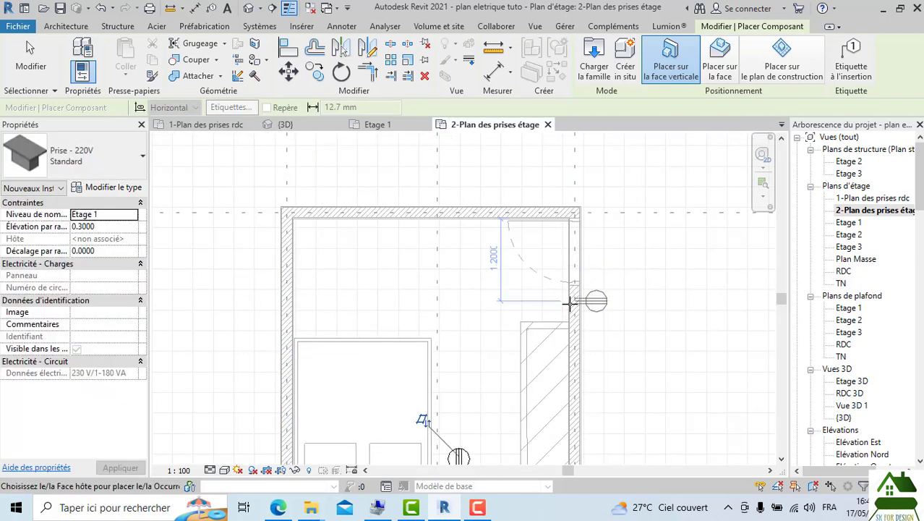
scroll(567, 306, up, 1)
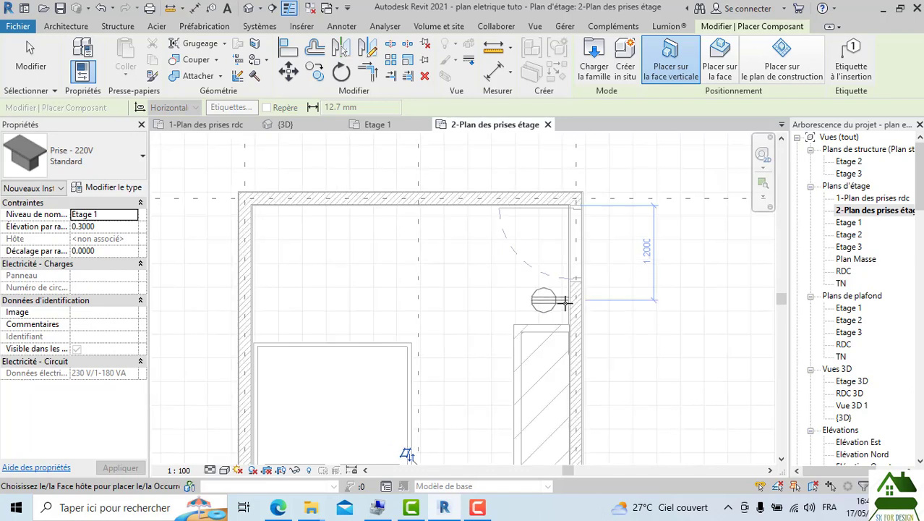
click(567, 302)
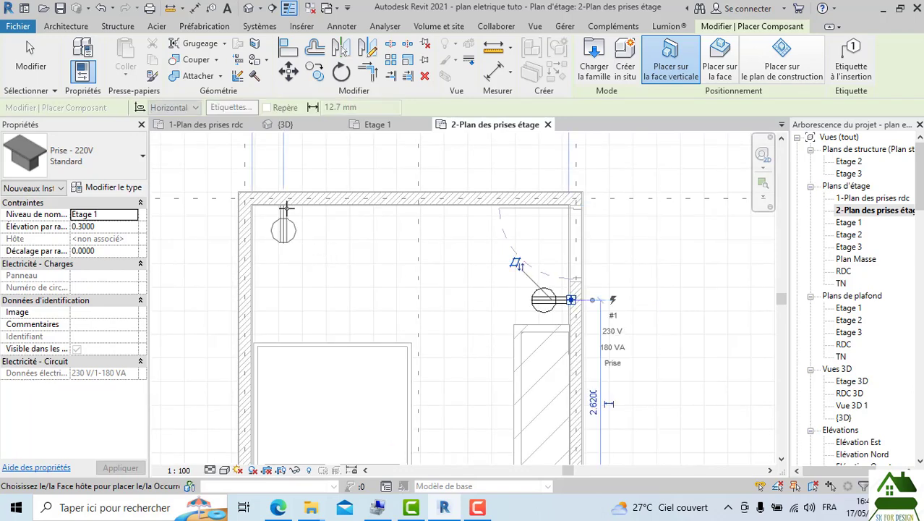
click(286, 209)
scroll(396, 246, down, 5)
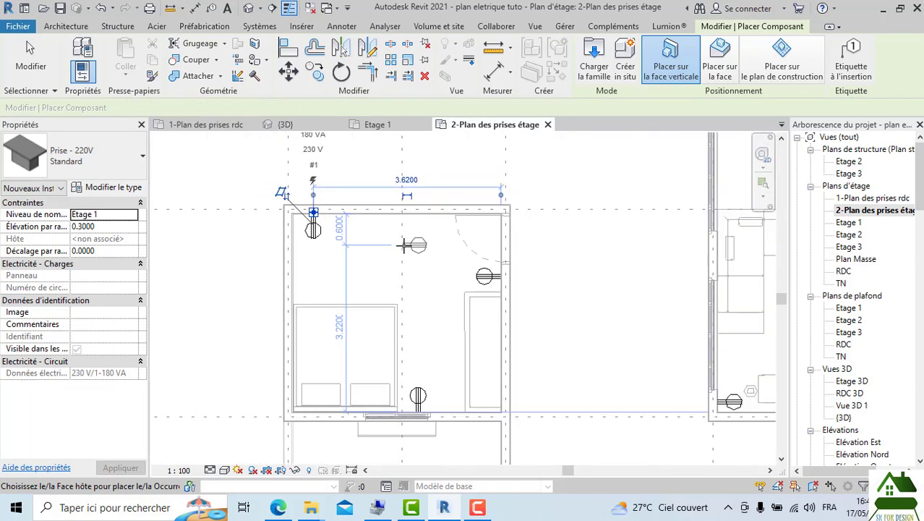
scroll(457, 245, down, 4)
middle_drag(497, 177, 470, 280)
key(Escape)
scroll(501, 318, up, 4)
scroll(474, 303, down, 2)
key(Escape)
scroll(375, 328, down, 3)
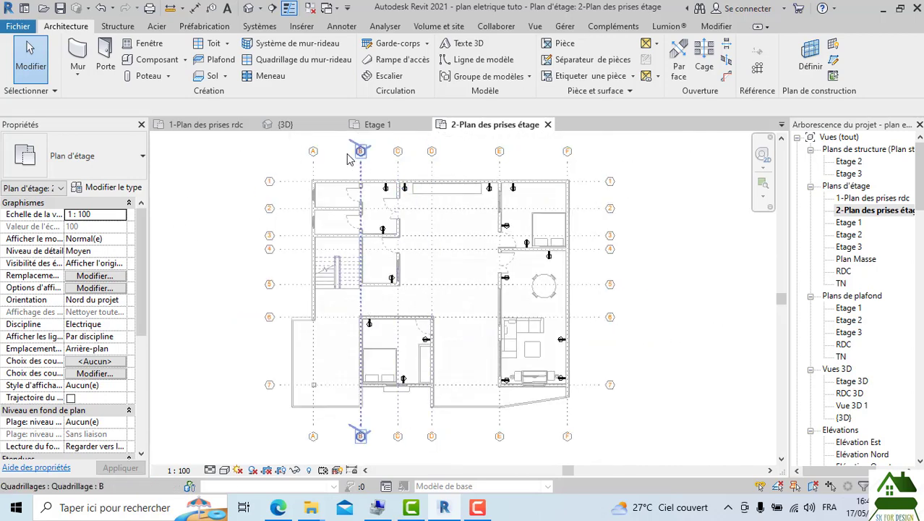
Step: Close the socket family's 3D view and open the default 3D view of the building project
click(289, 125)
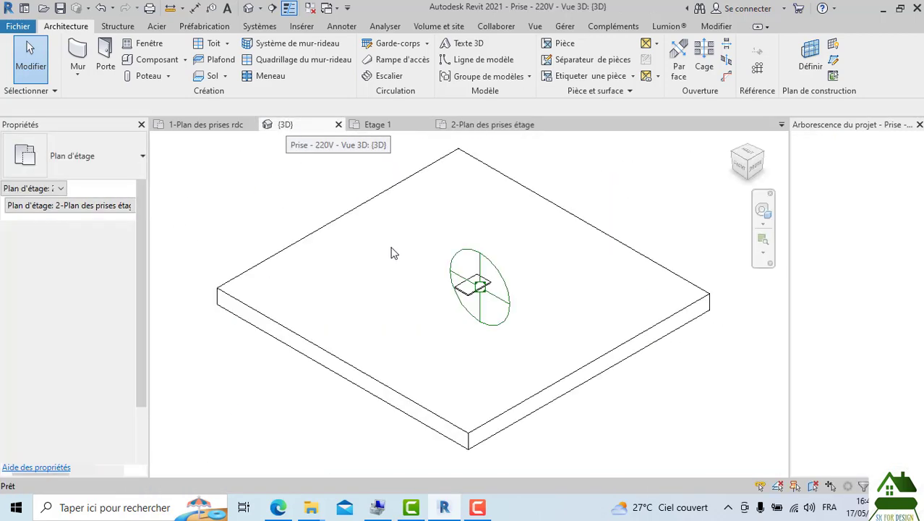
click(338, 124)
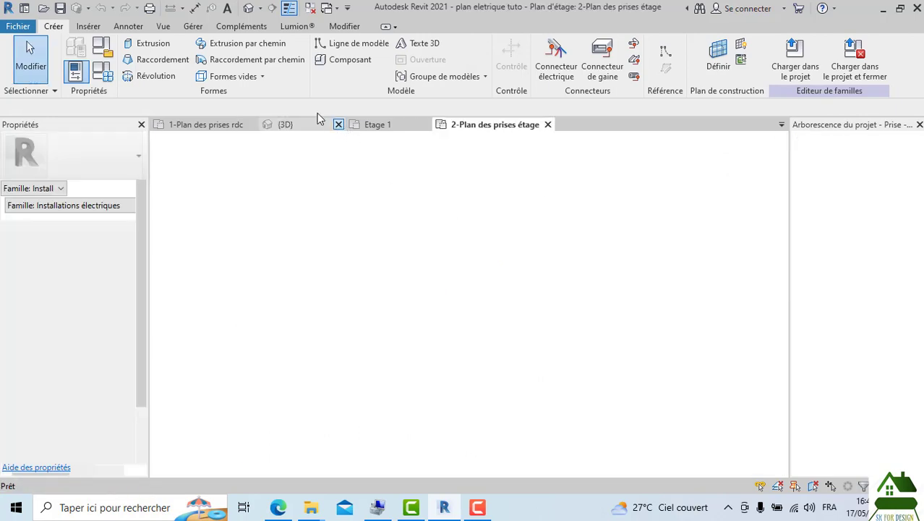
click(249, 10)
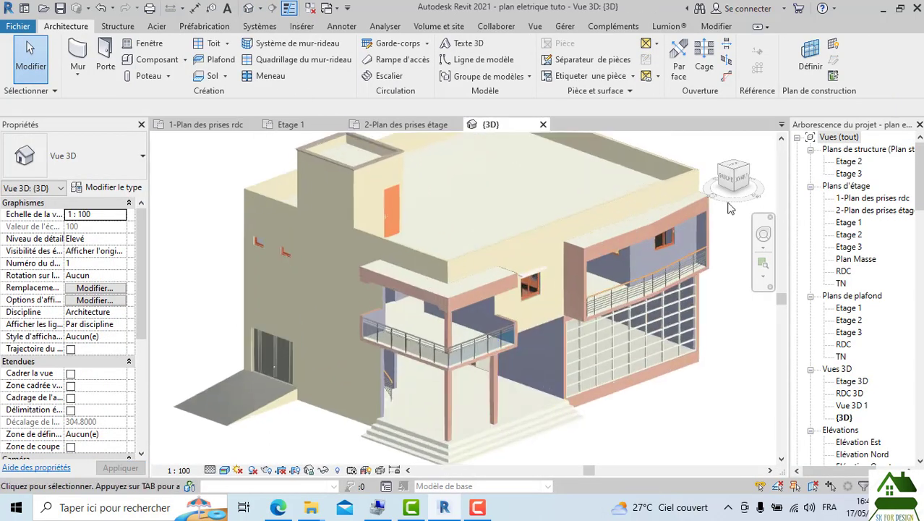
Step: Show the building's front facade in the 3D view with the Ligne cachée visual style
drag(736, 185, 733, 173)
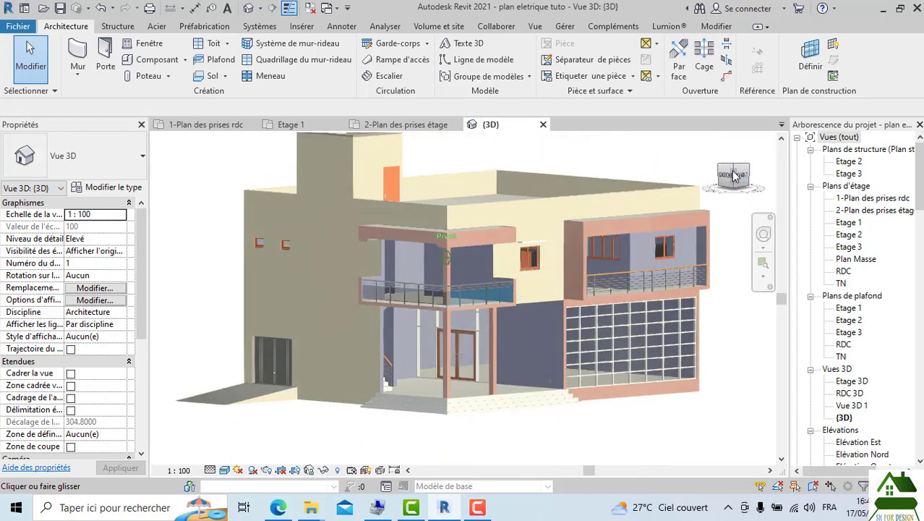
mouse_move(707, 176)
shift+middle_down()
mouse_move(591, 178)
mouse_move(589, 161)
mouse_move(677, 191)
mouse_move(621, 223)
shift+middle_up()
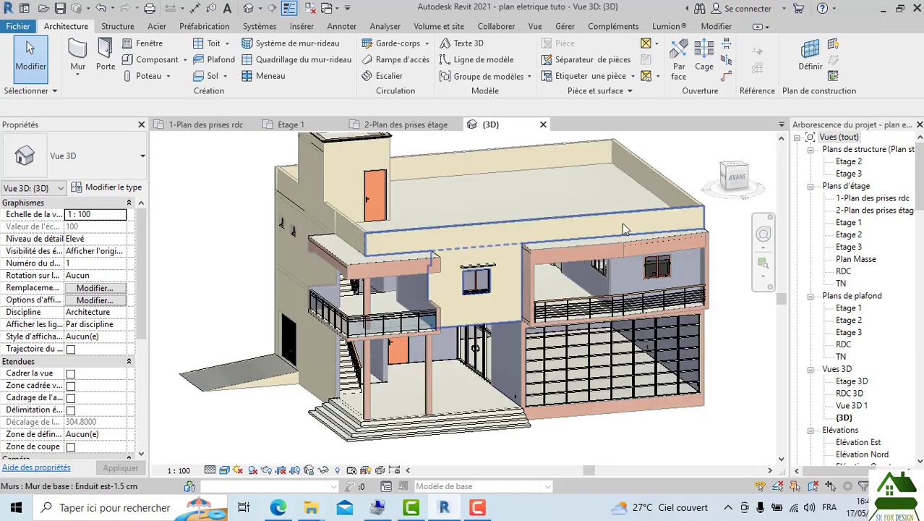
click(225, 470)
click(230, 415)
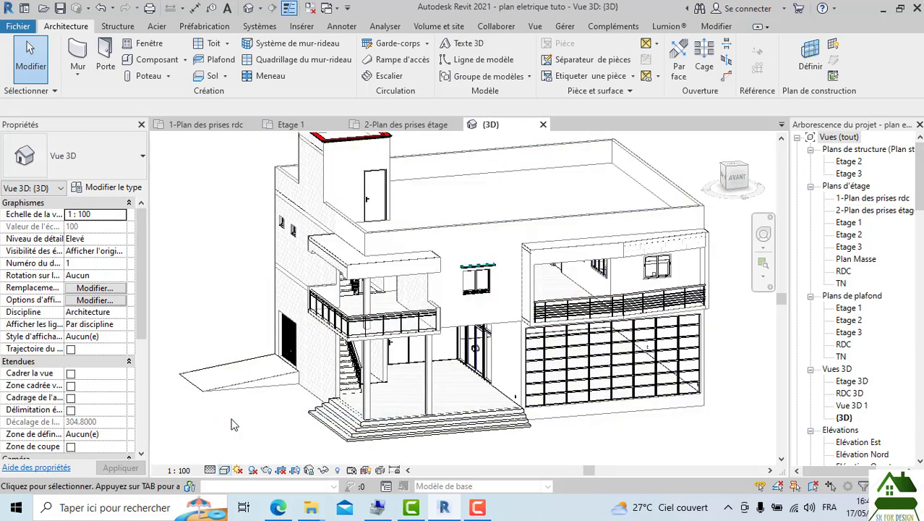
Step: Set the 3D view's discipline to Electrique and apply it
click(120, 312)
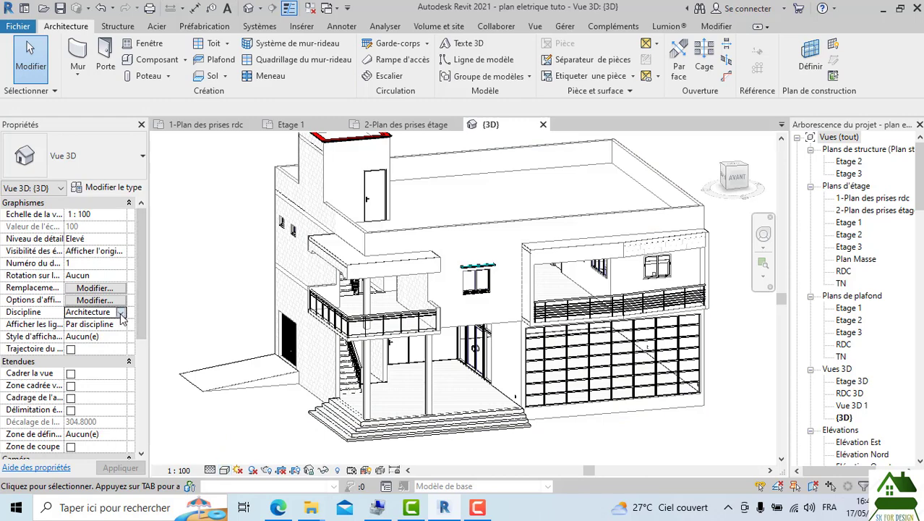
click(121, 311)
click(102, 365)
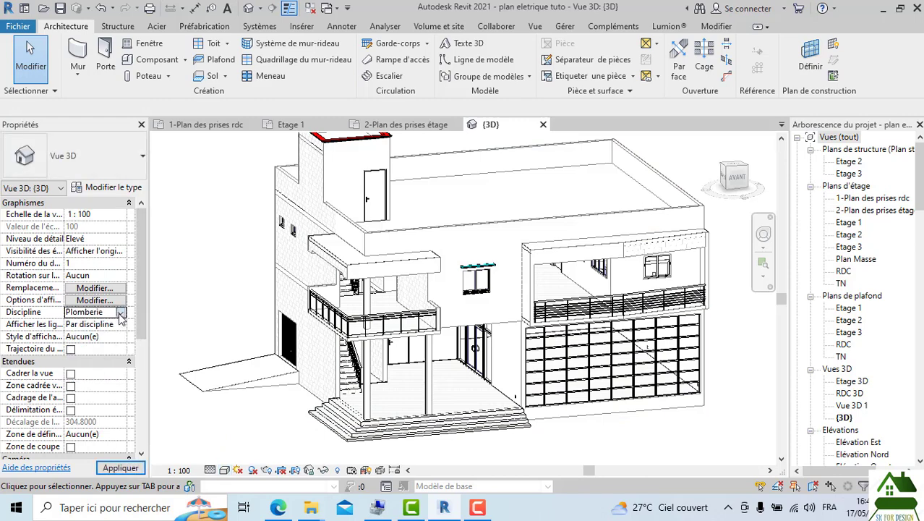
click(121, 311)
click(102, 353)
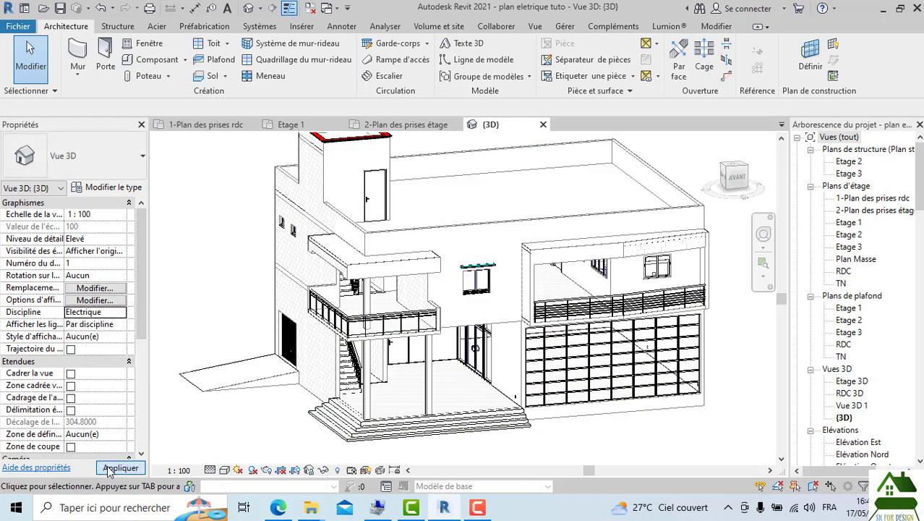
click(116, 467)
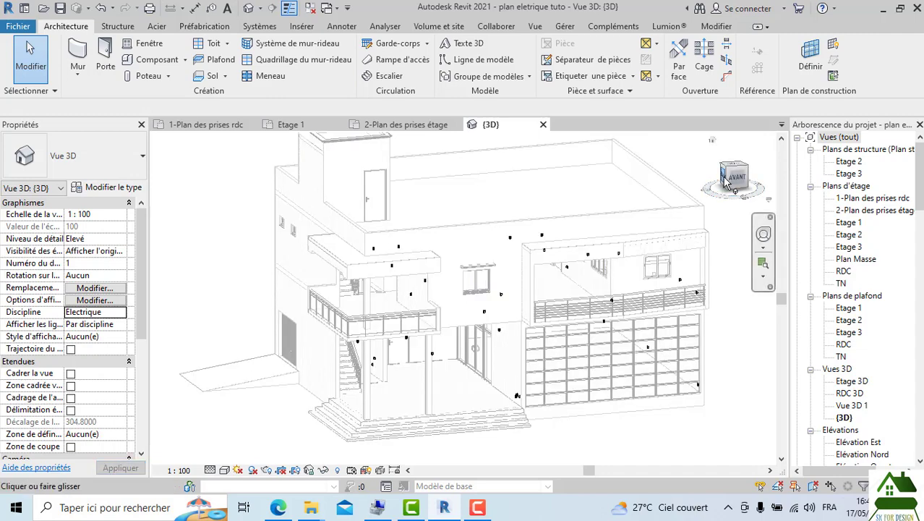
Step: Show the cluster of three sockets near the entrance steps up close, and set the 3D view's visual style to Réaliste
mouse_move(727, 183)
mouse_down()
mouse_move(492, 186)
mouse_move(318, 217)
mouse_move(314, 186)
mouse_move(725, 189)
mouse_move(715, 175)
mouse_move(722, 205)
mouse_move(625, 349)
mouse_up()
scroll(477, 345, up, 6)
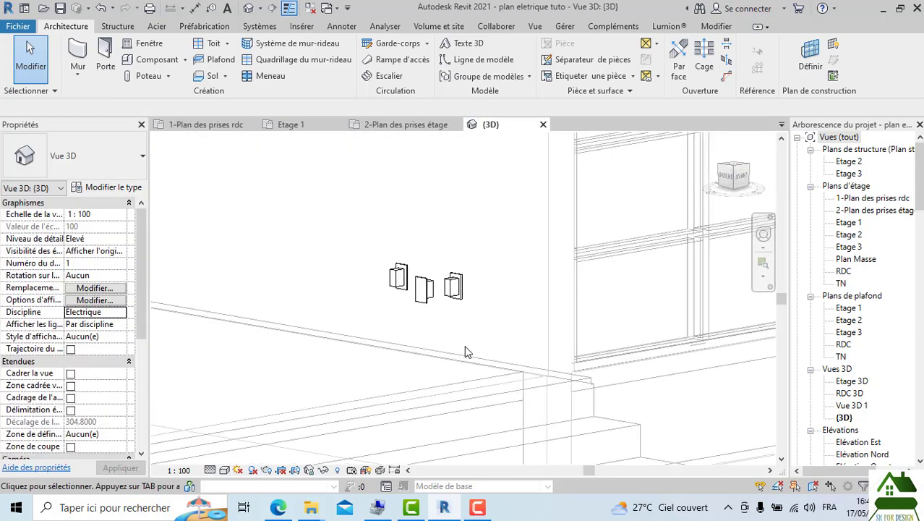
click(225, 470)
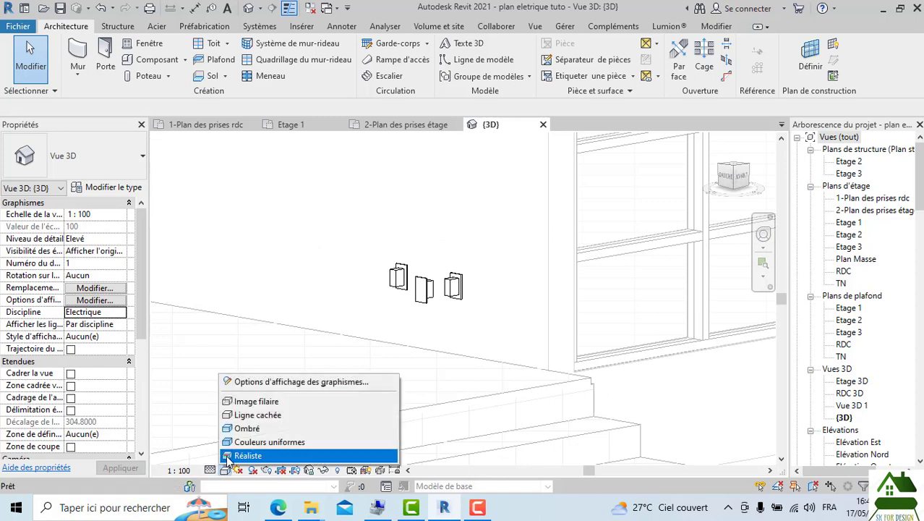
click(228, 459)
scroll(431, 308, up, 4)
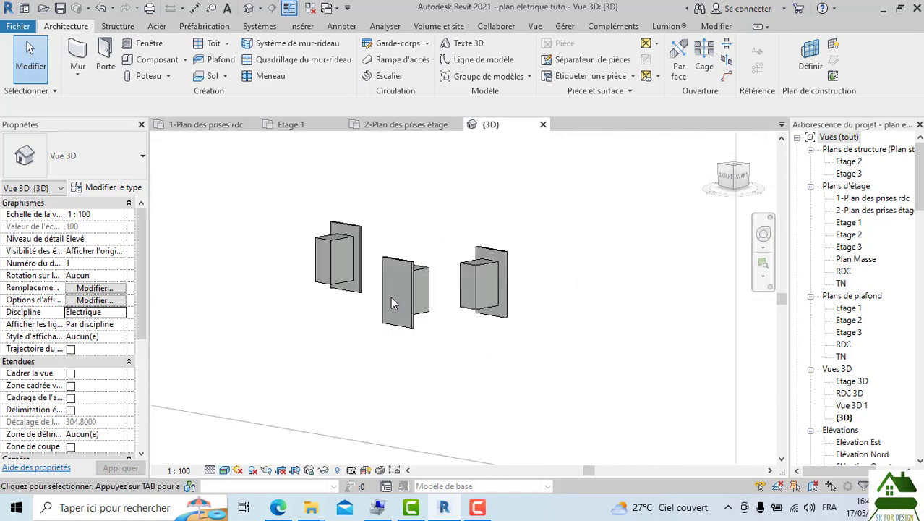
Step: Show the whole building in the default 3D view and orbit it to check the sockets from the side with the glazed facade
scroll(391, 302, down, 5)
scroll(428, 299, up, 2)
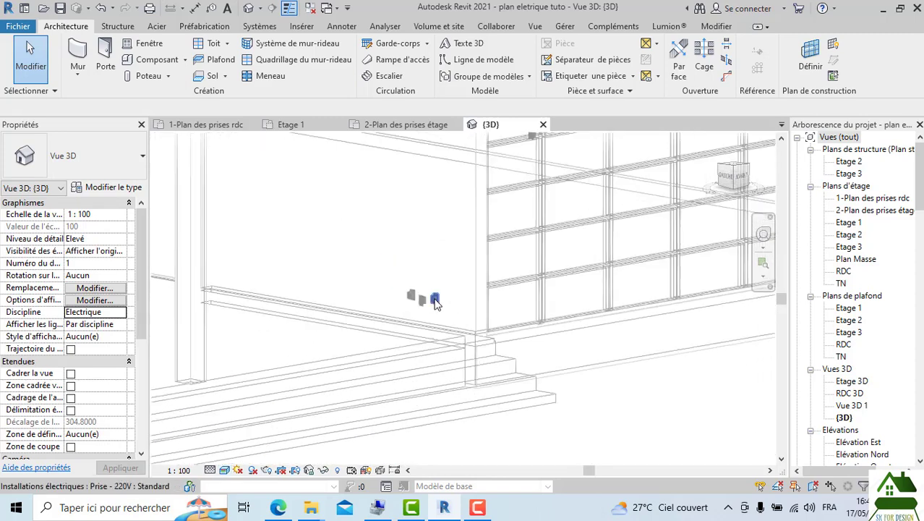
scroll(435, 302, down, 8)
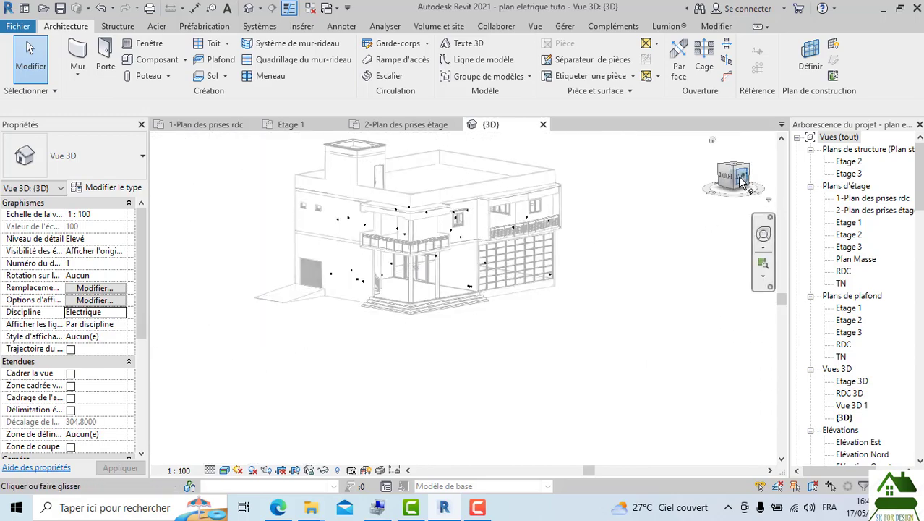
drag(740, 177, 497, 148)
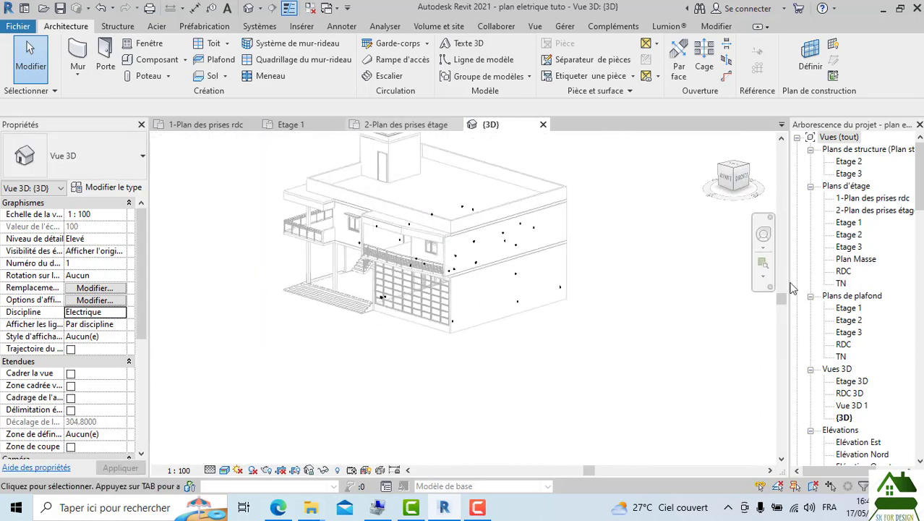
Step: Open the RDC 3D view and inspect the sockets on the long interior wall up close
scroll(854, 421, down, 2)
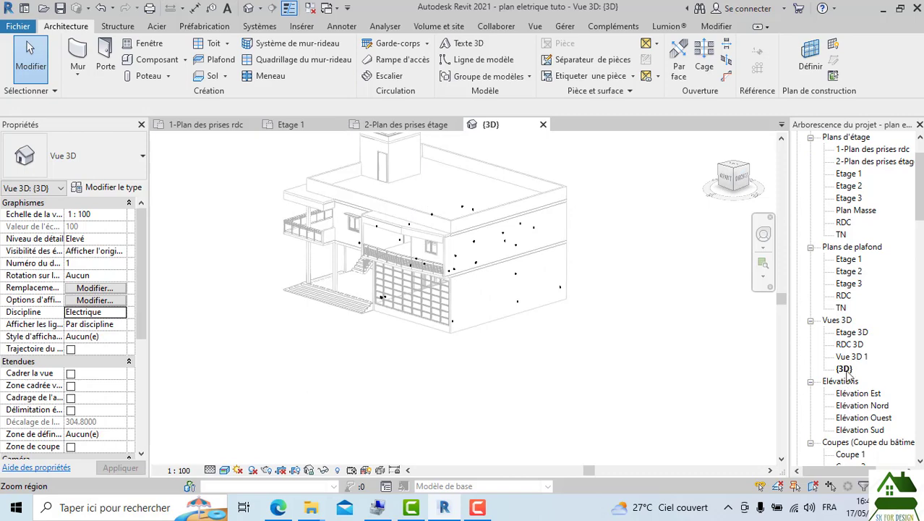
double_click(851, 345)
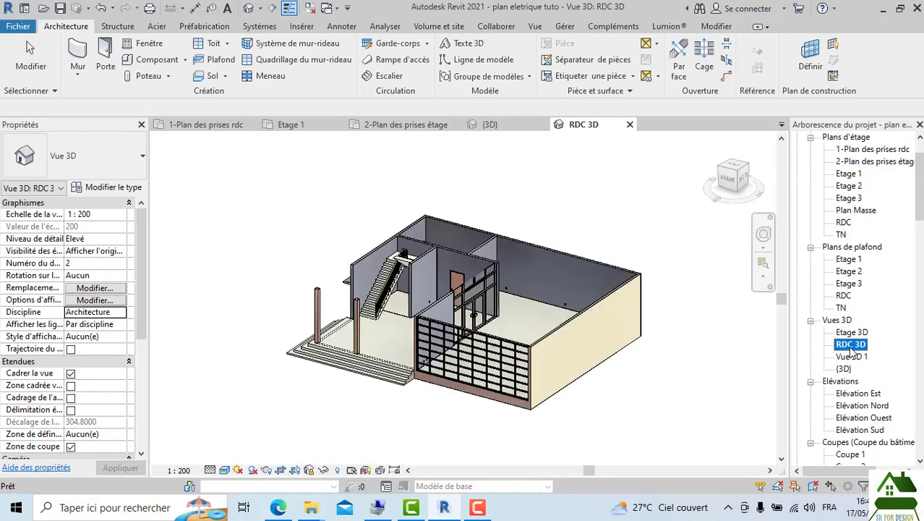
scroll(516, 312, up, 4)
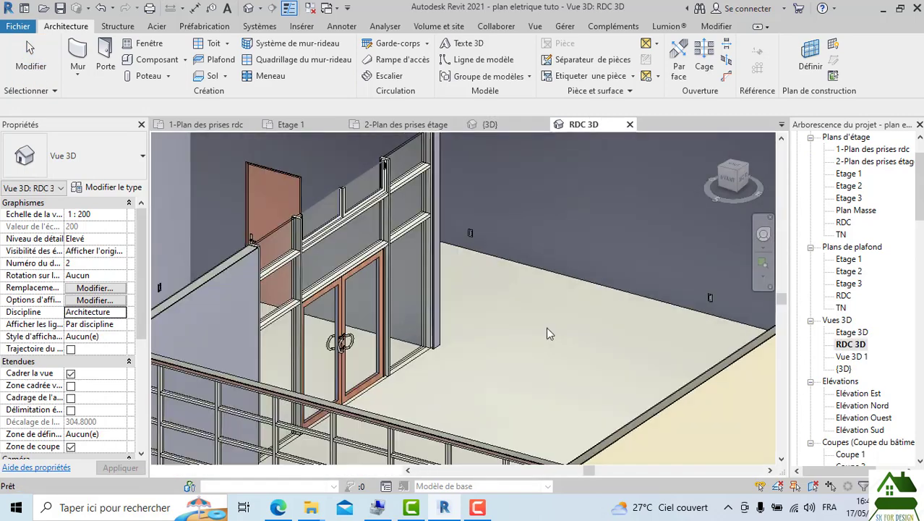
scroll(726, 311, up, 3)
scroll(725, 311, up, 3)
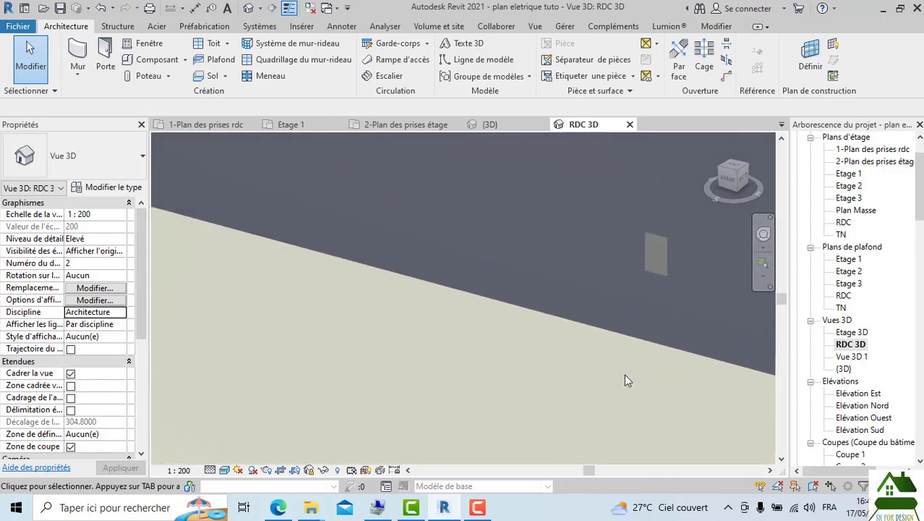
scroll(509, 357, down, 4)
scroll(509, 357, down, 4)
middle_drag(447, 358, 507, 332)
scroll(504, 339, down, 2)
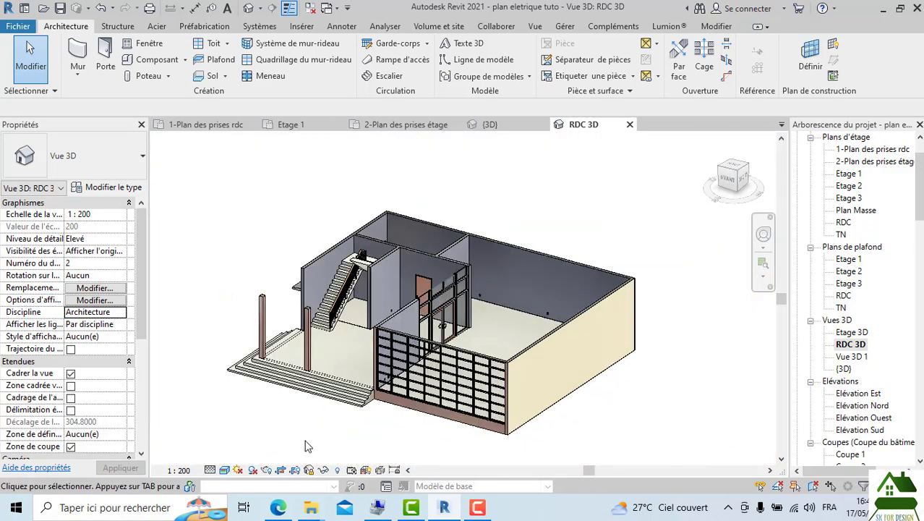
Step: Set the RDC 3D view's visual style to Réaliste and inspect a wall socket beside the glazed partition
click(224, 470)
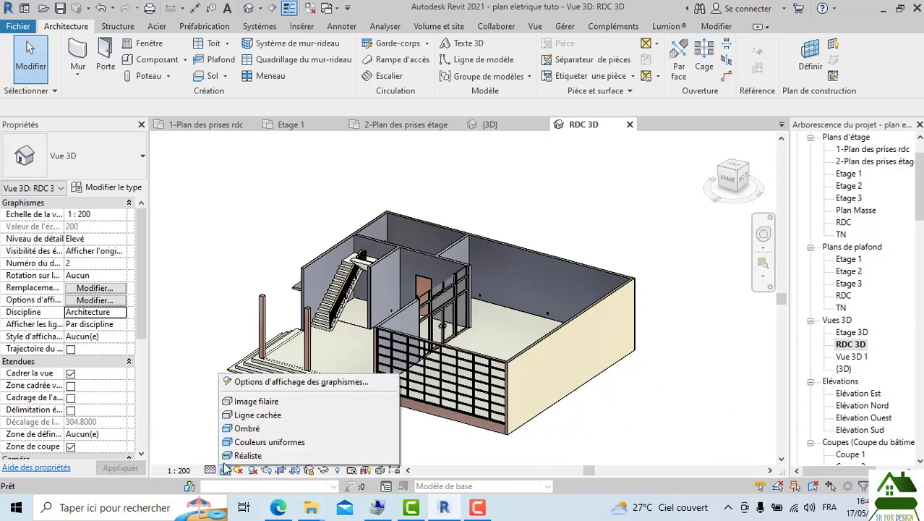
click(246, 455)
scroll(496, 278, up, 5)
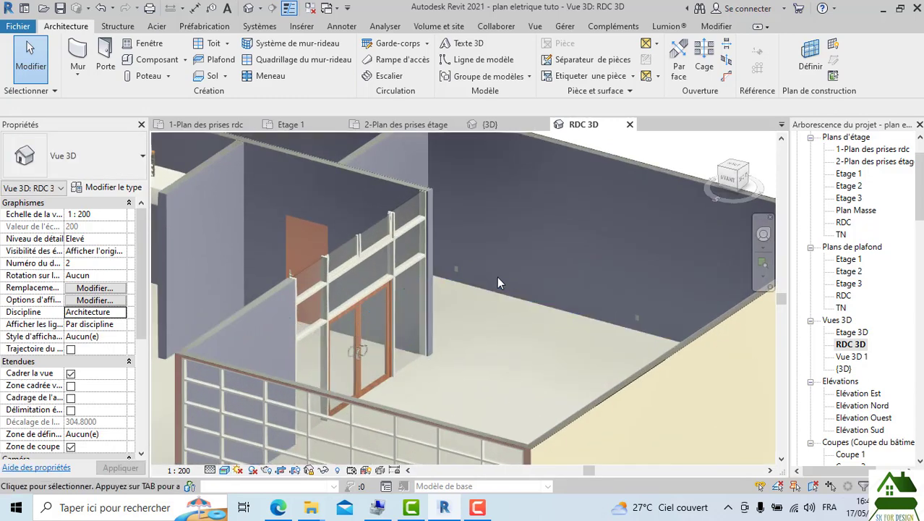
scroll(446, 269, up, 4)
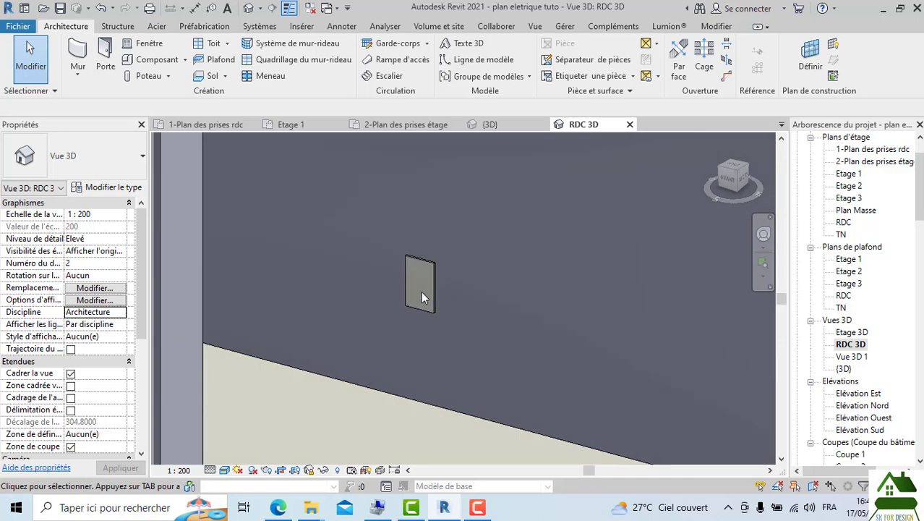
scroll(423, 293, down, 4)
scroll(421, 291, down, 6)
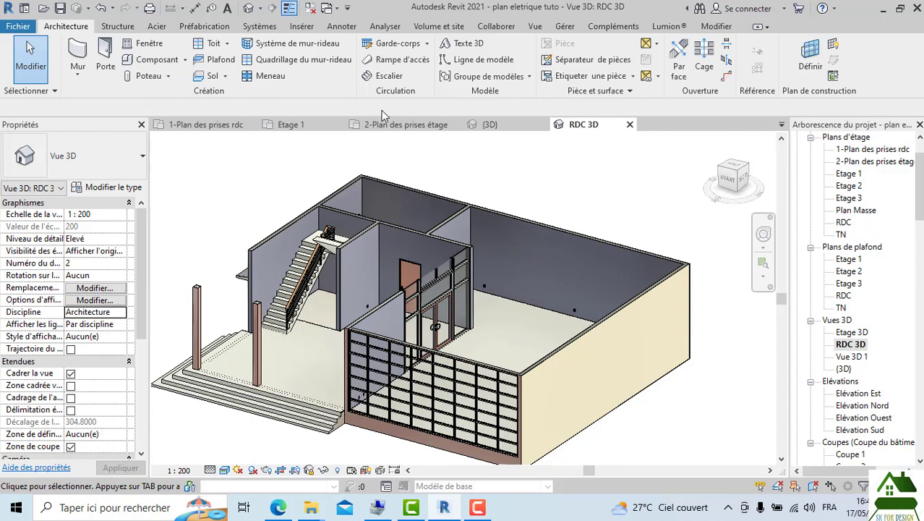
Step: Return to the 2-Plan des prises étage view and open the project's electrical settings
click(389, 126)
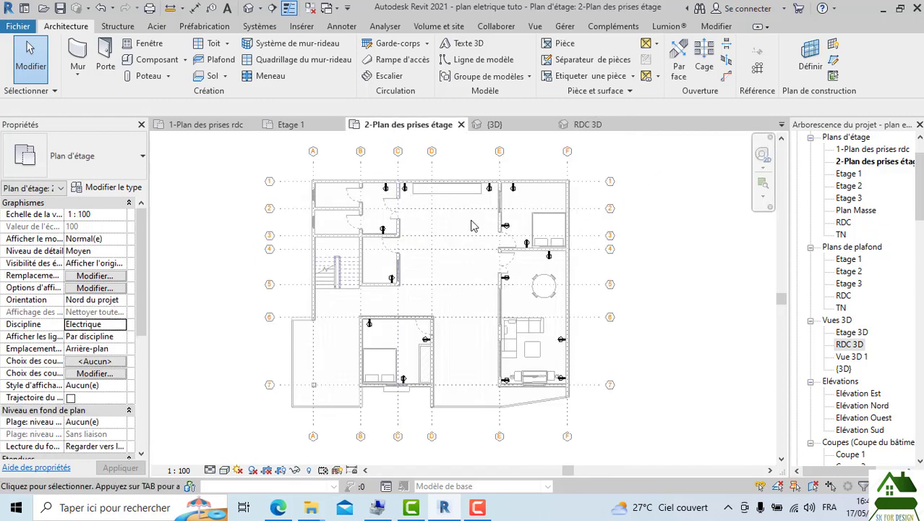
scroll(471, 221, up, 2)
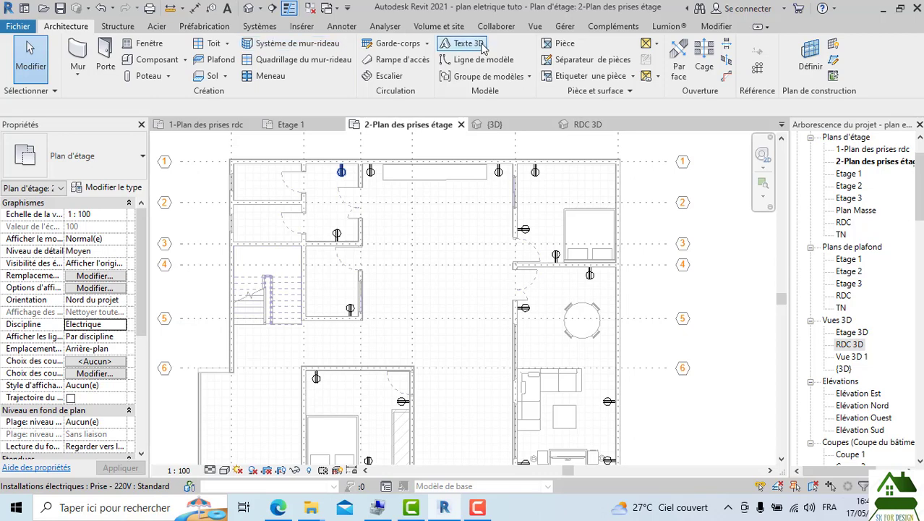
click(566, 27)
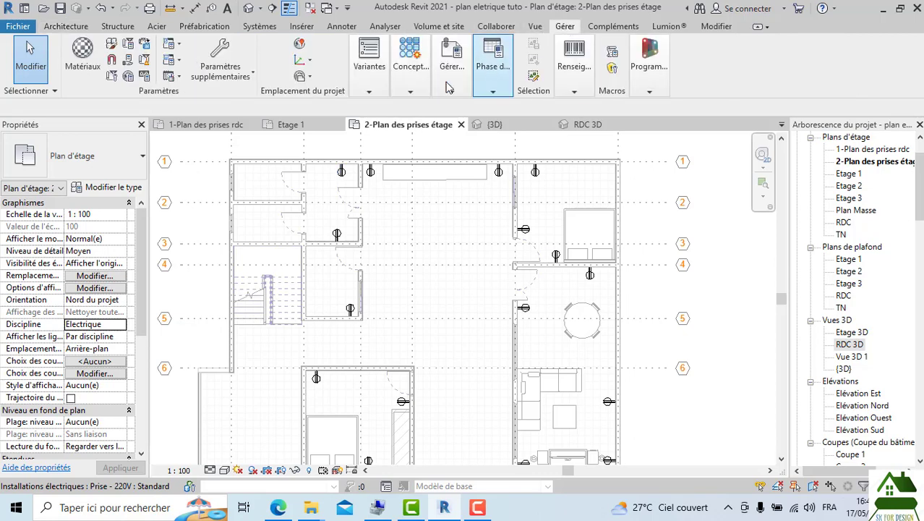
click(178, 64)
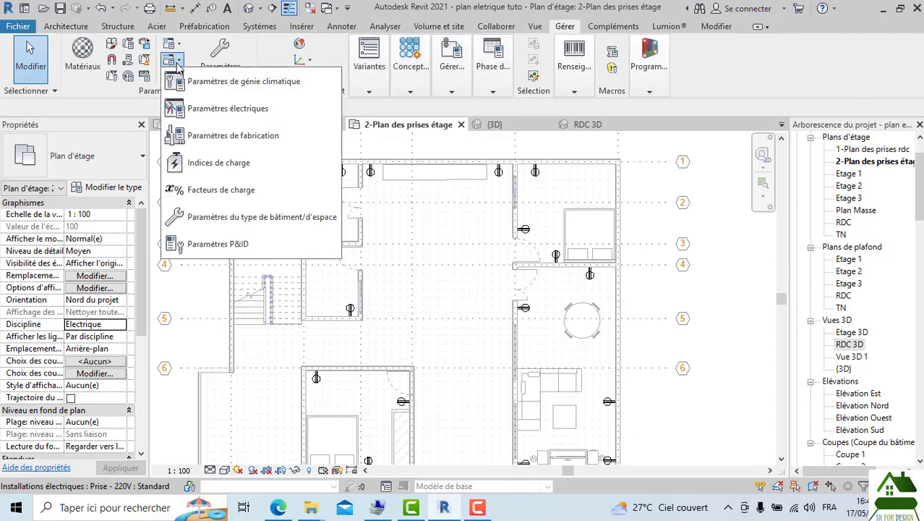
click(243, 110)
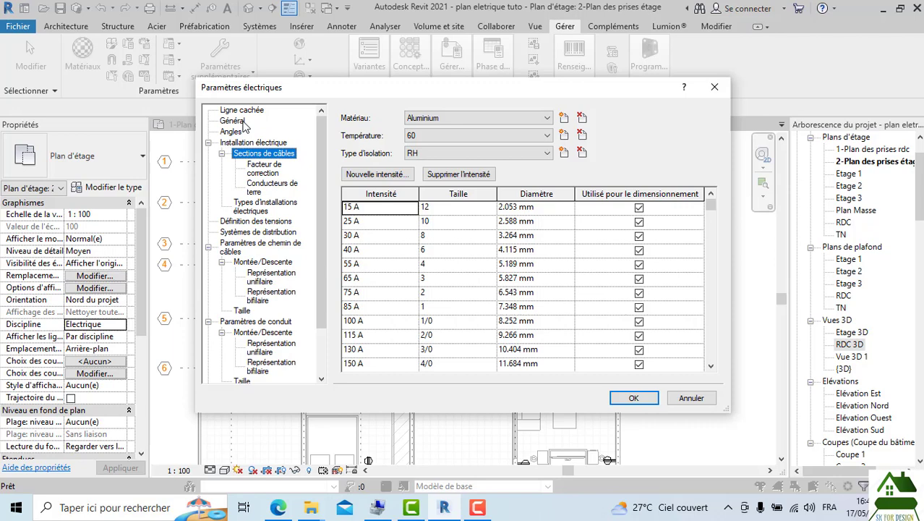
Step: Review the correction factor, earth conductor, wiring type and voltage definition settings, leaving the electrical settings without changing them
click(266, 168)
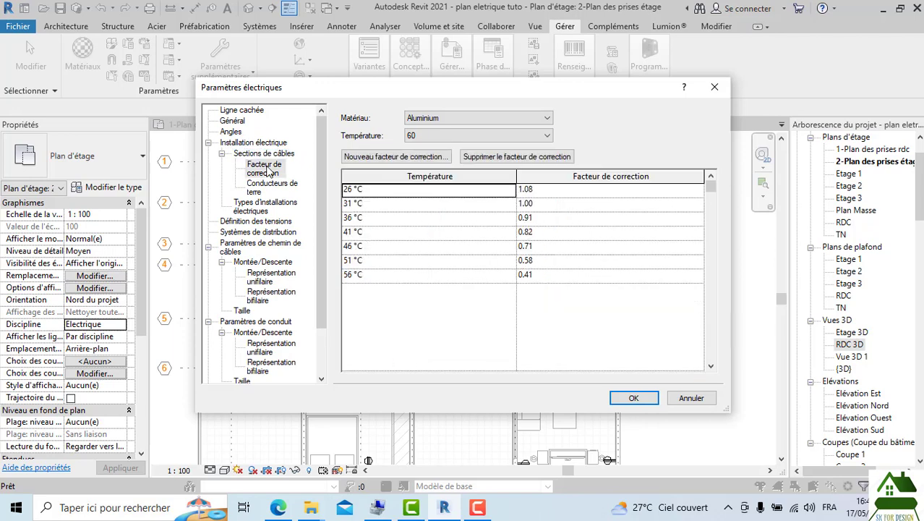
click(267, 186)
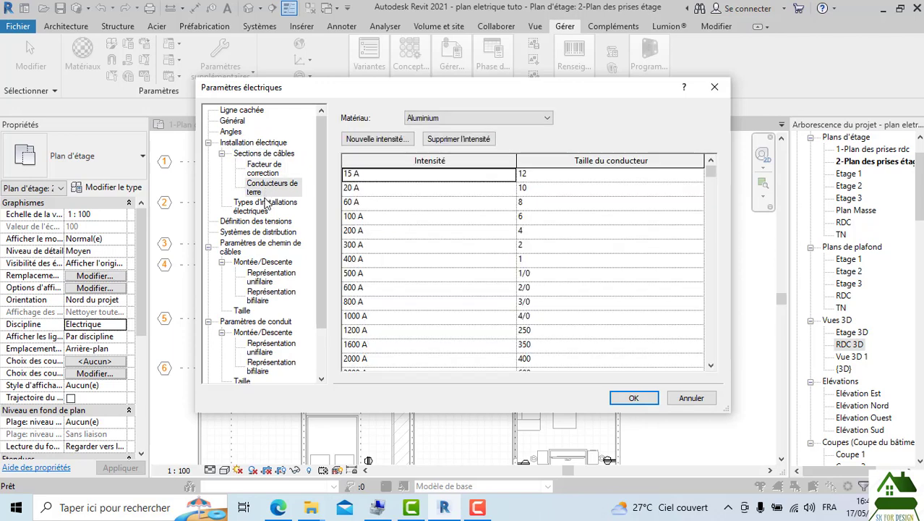
scroll(637, 279, down, 2)
scroll(560, 286, up, 2)
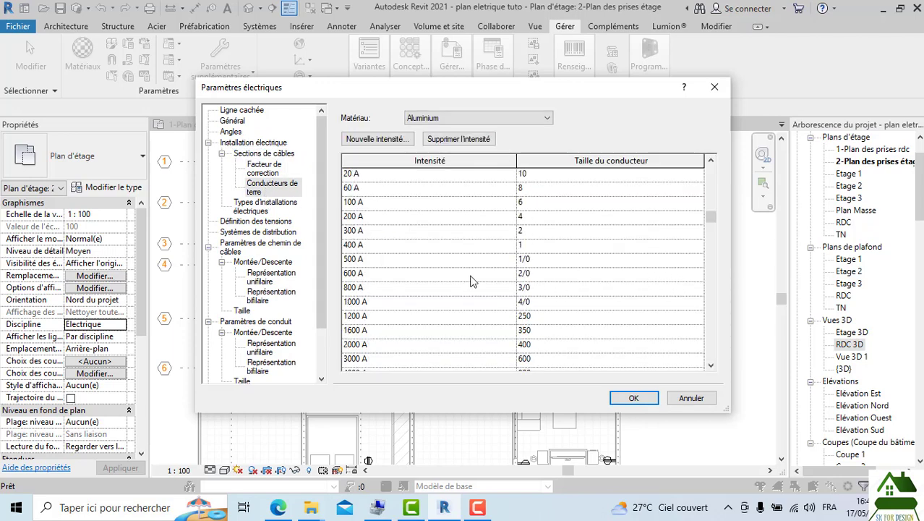
click(267, 205)
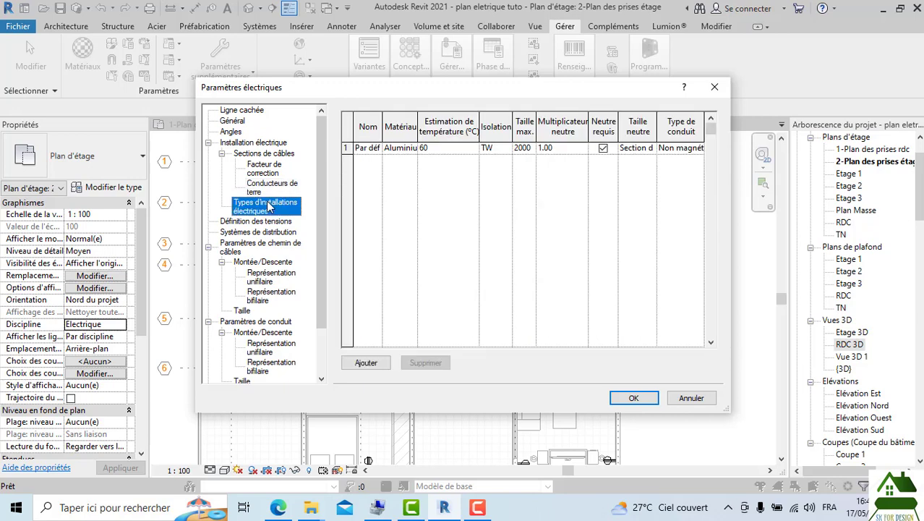
click(256, 222)
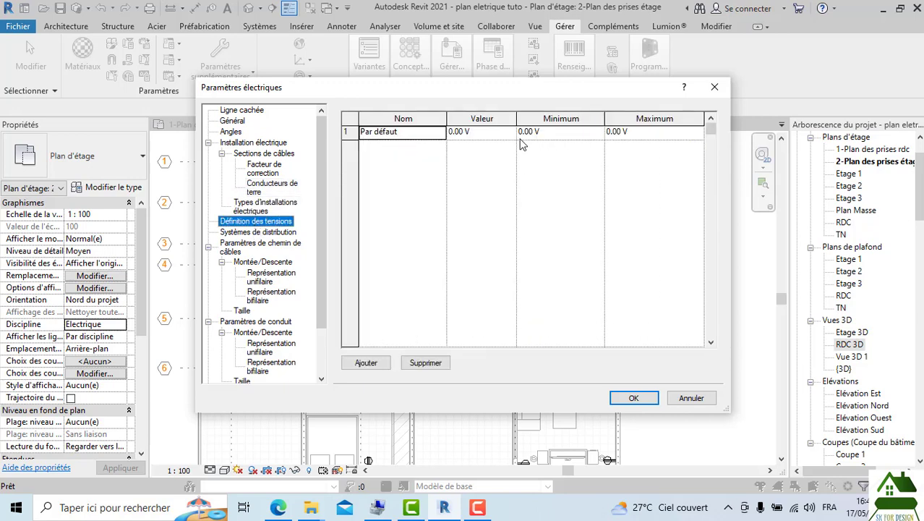
click(441, 136)
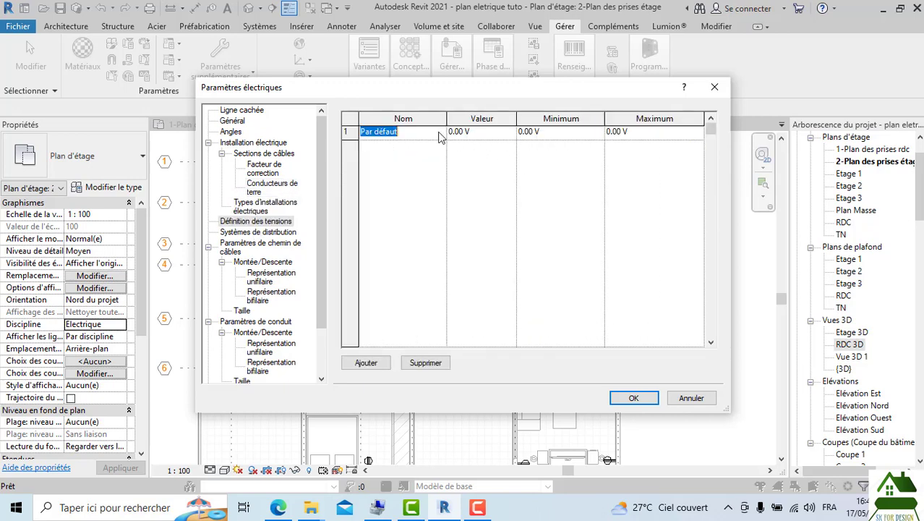
click(458, 135)
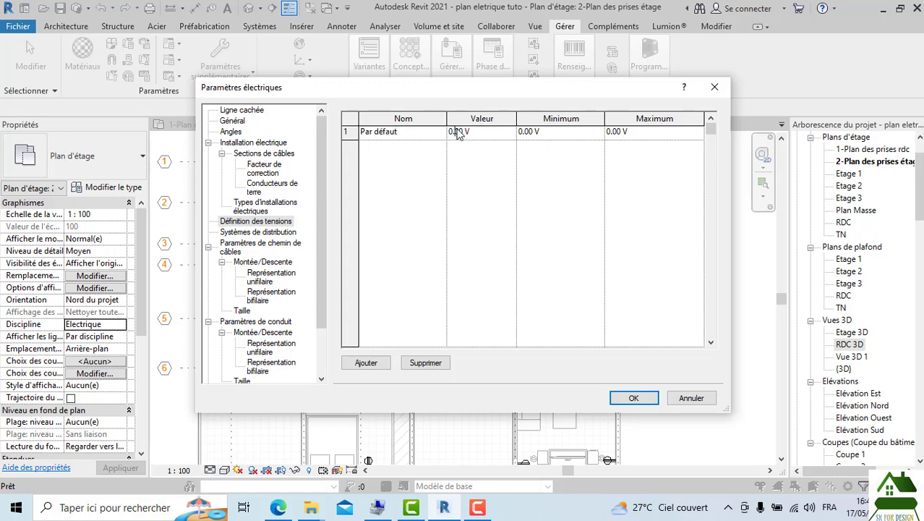
click(715, 88)
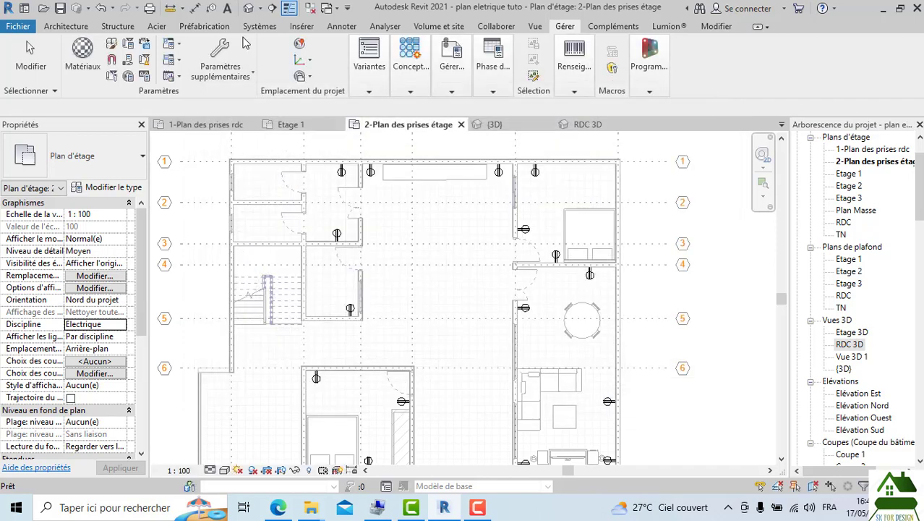
Step: Save the project and close all of its open views
click(62, 9)
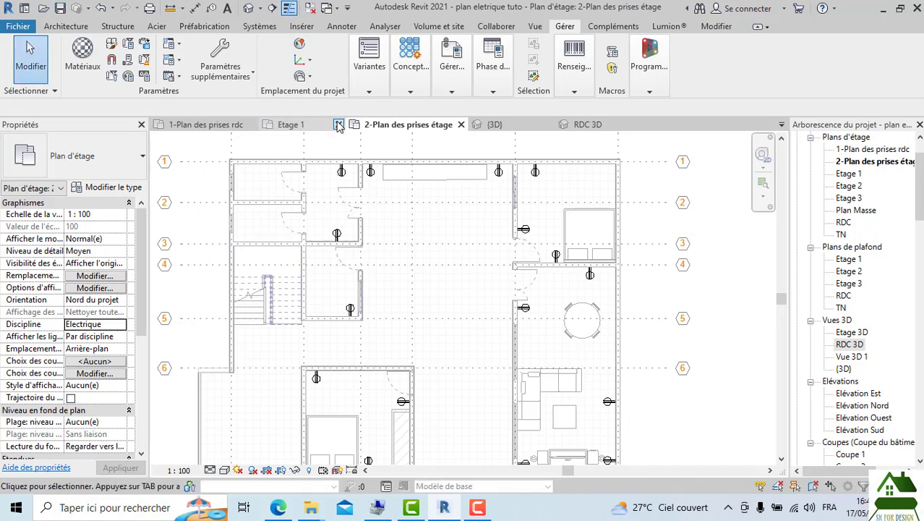
click(338, 125)
click(257, 125)
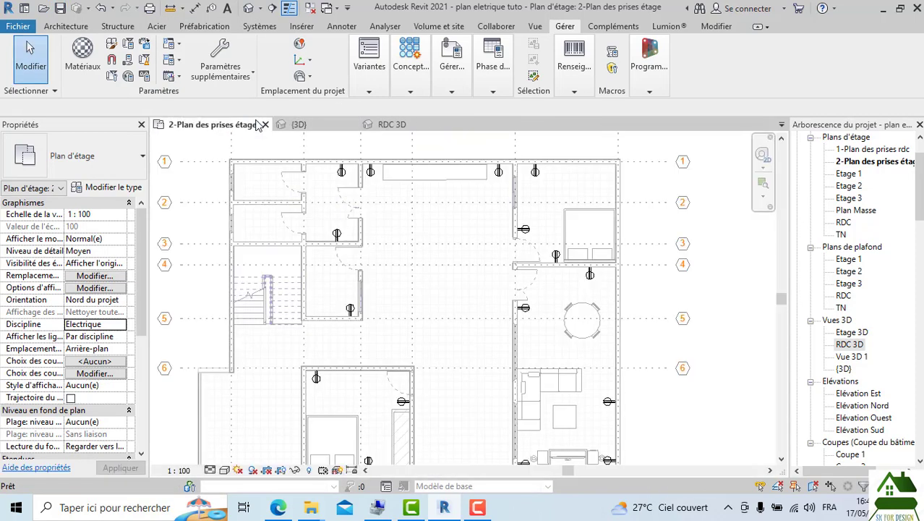
click(352, 125)
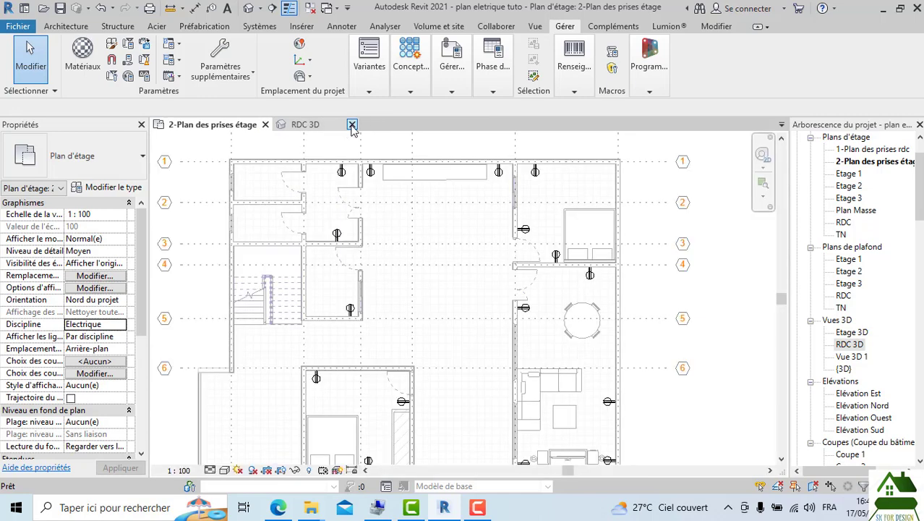
click(352, 125)
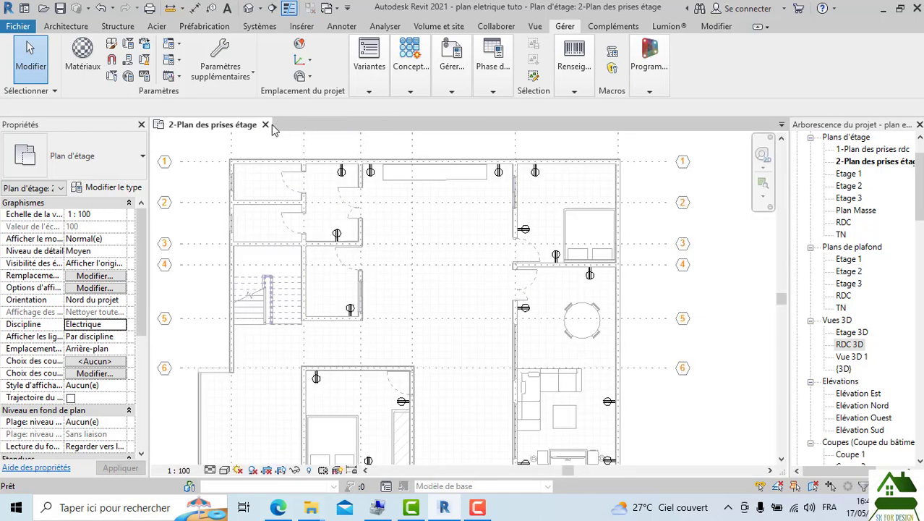
click(265, 124)
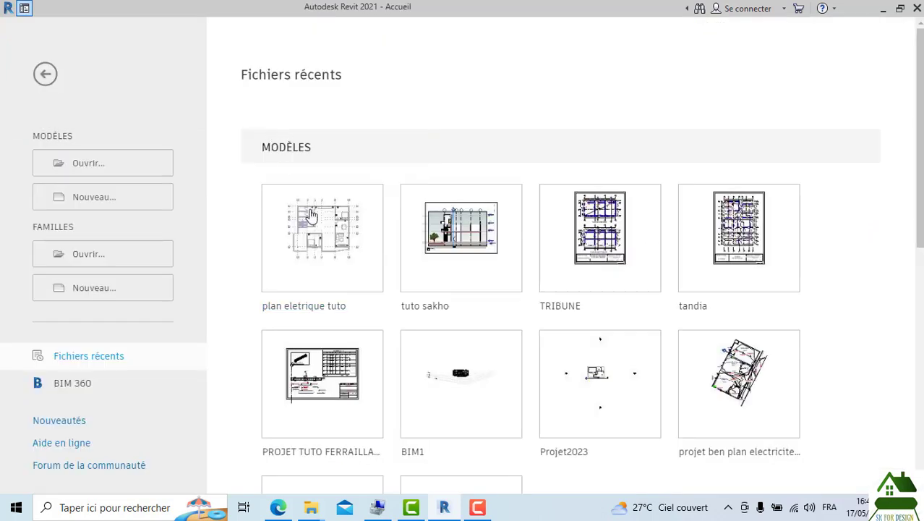
Step: Create a new project from the Gabarit électrique template
click(93, 197)
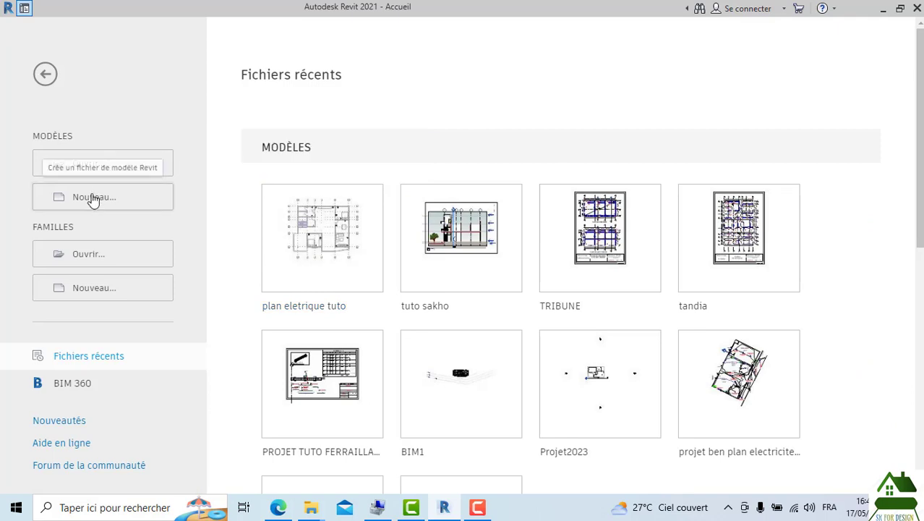
click(463, 225)
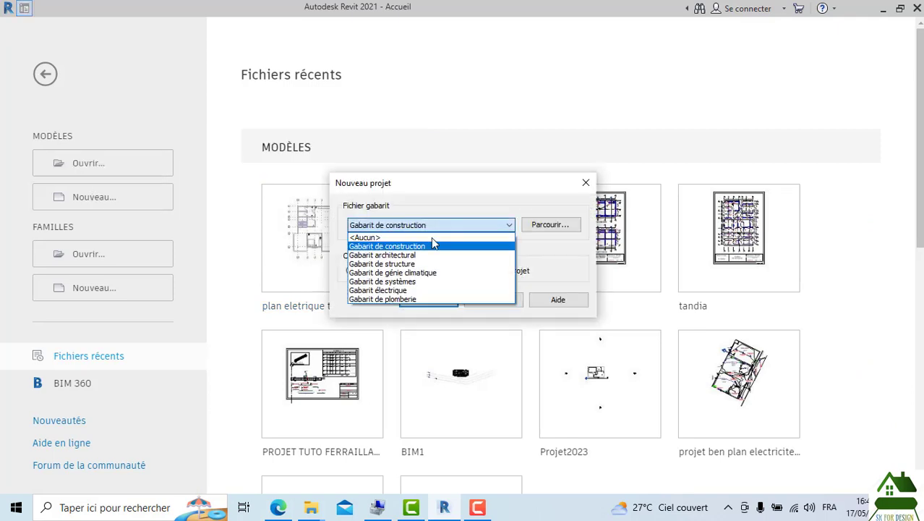
click(410, 290)
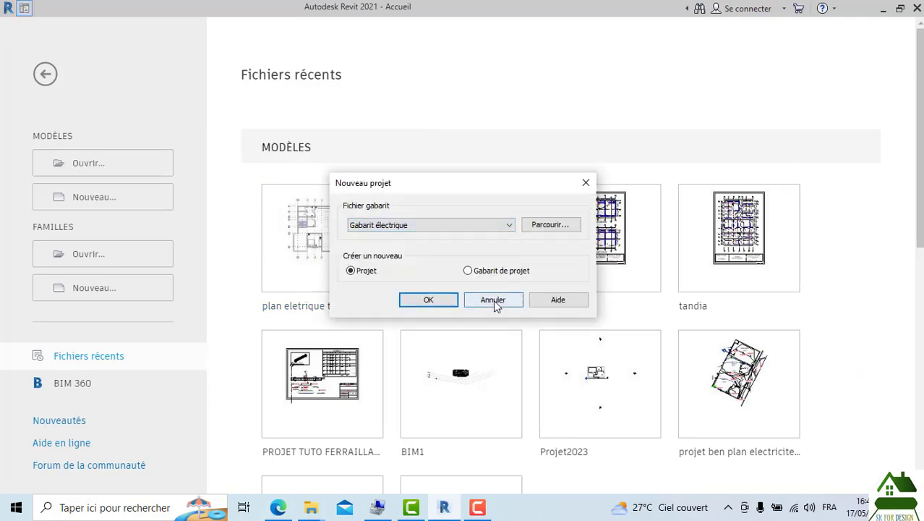
click(450, 304)
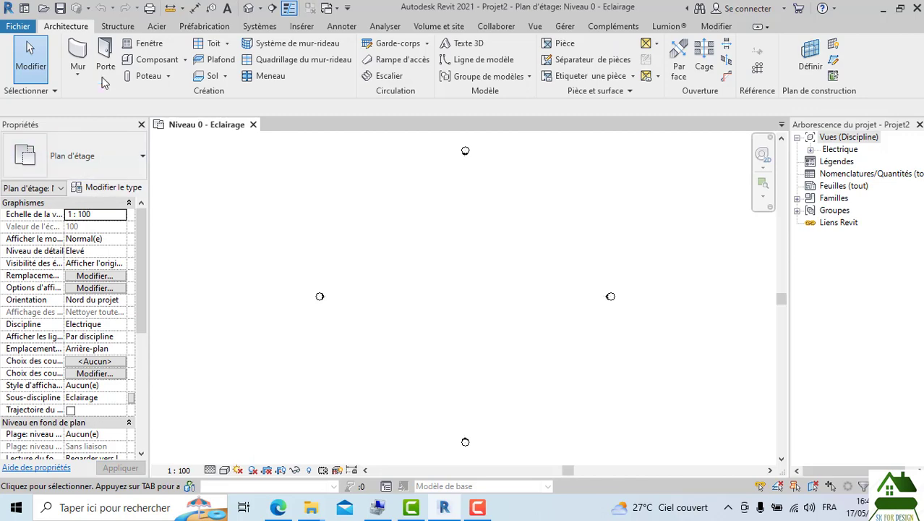
Step: Browse the component types available for placement, including the distribution panels and dry-type transformers
click(143, 60)
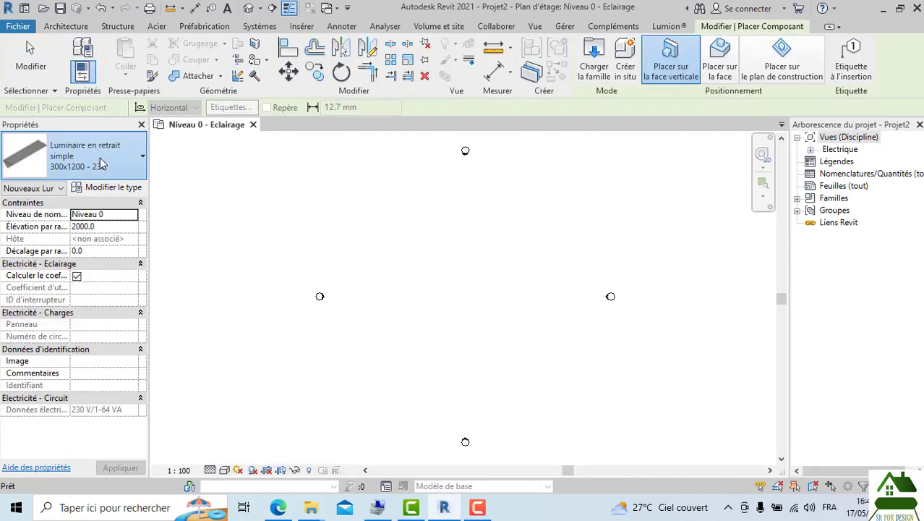
click(99, 158)
scroll(98, 238, down, 3)
scroll(97, 238, down, 10)
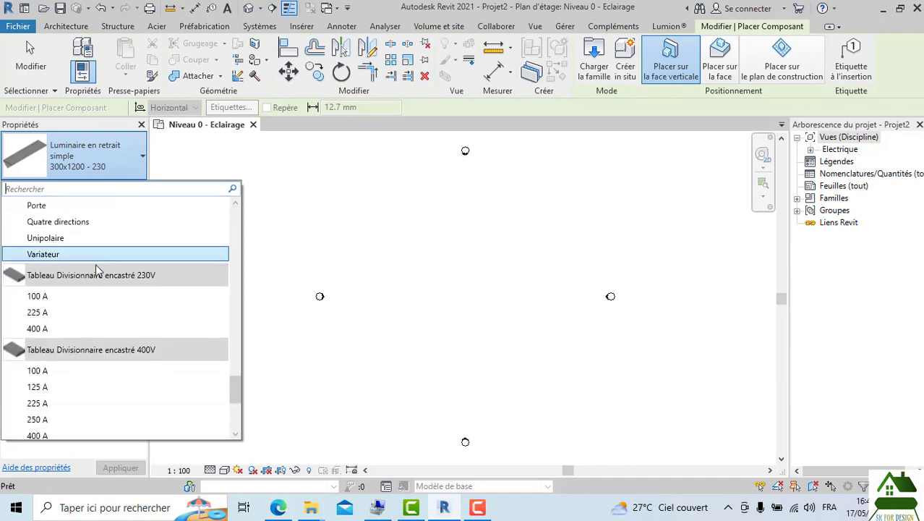
scroll(98, 275, down, 6)
scroll(92, 289, up, 8)
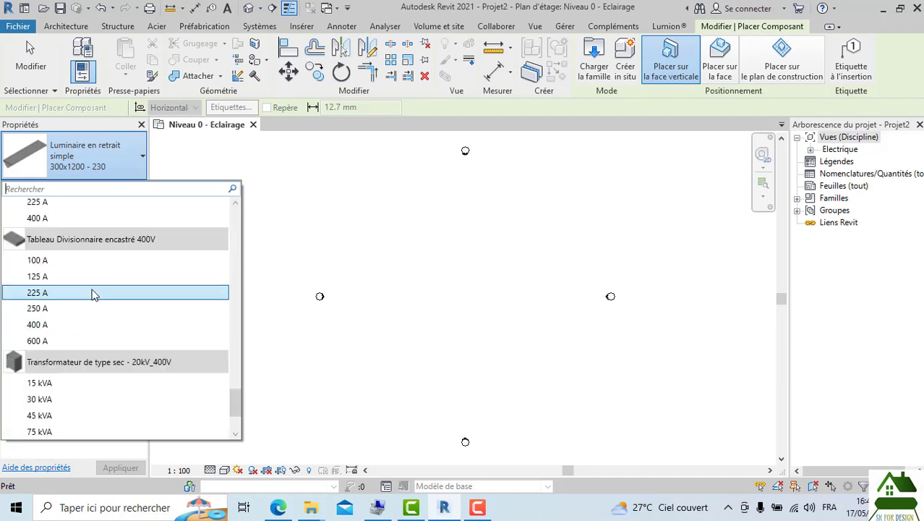
click(116, 160)
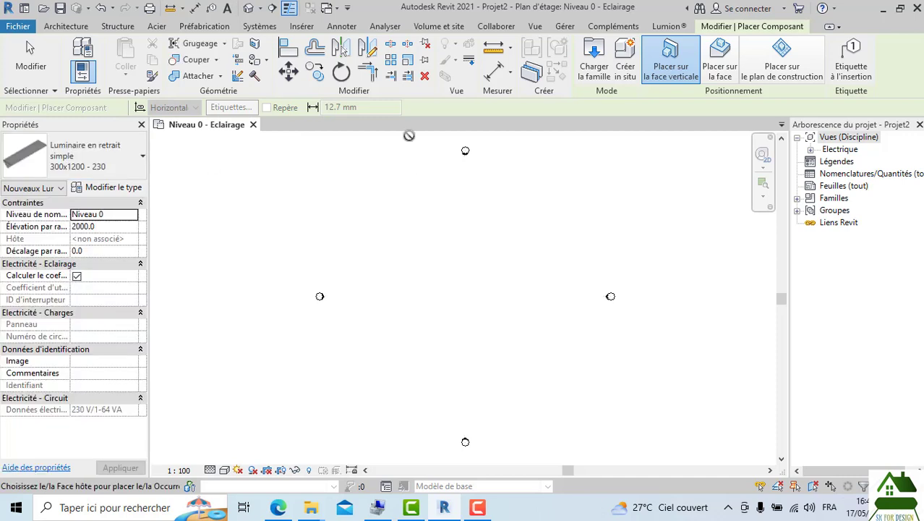
Step: Open the new project's electrical settings and examine the name, value, minimum and maximum of the voltage definitions
click(539, 28)
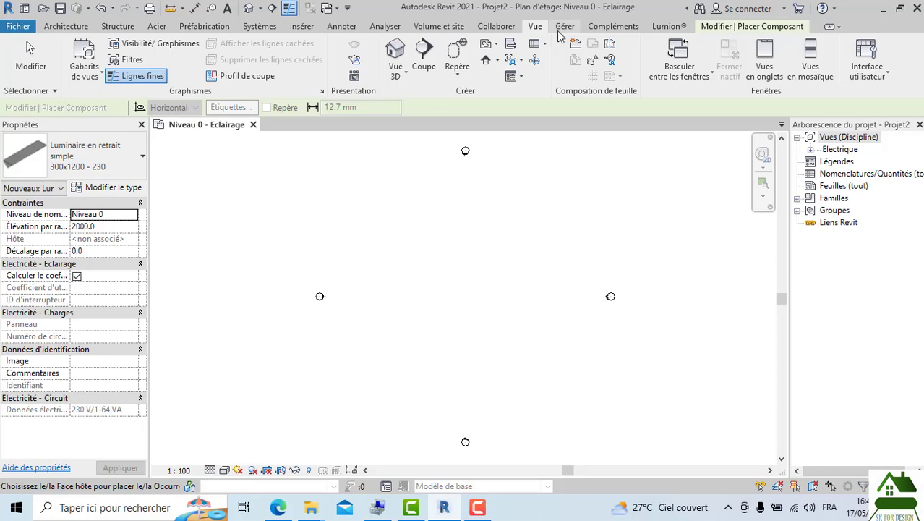
click(564, 27)
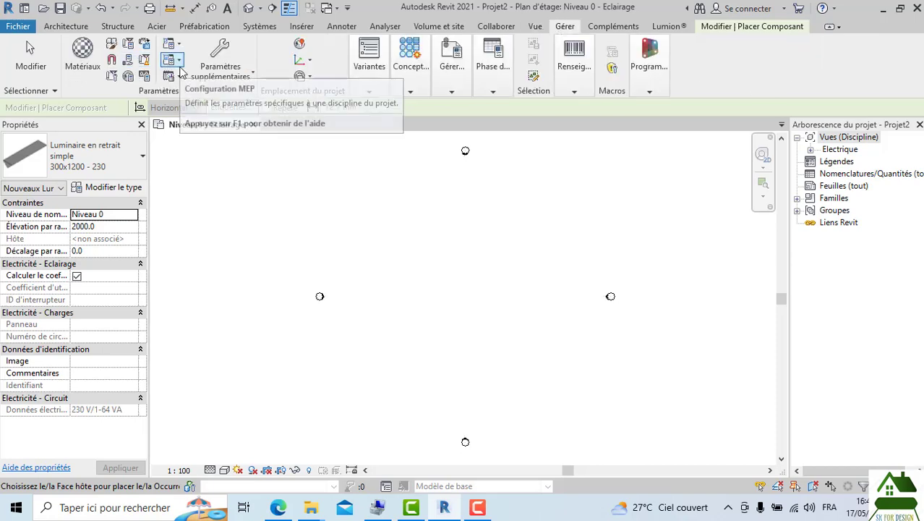
click(173, 61)
click(213, 110)
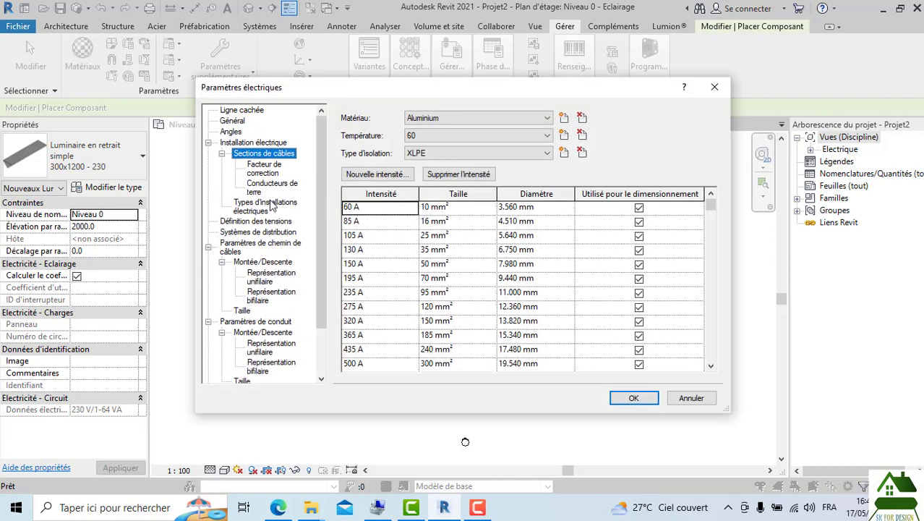
click(268, 221)
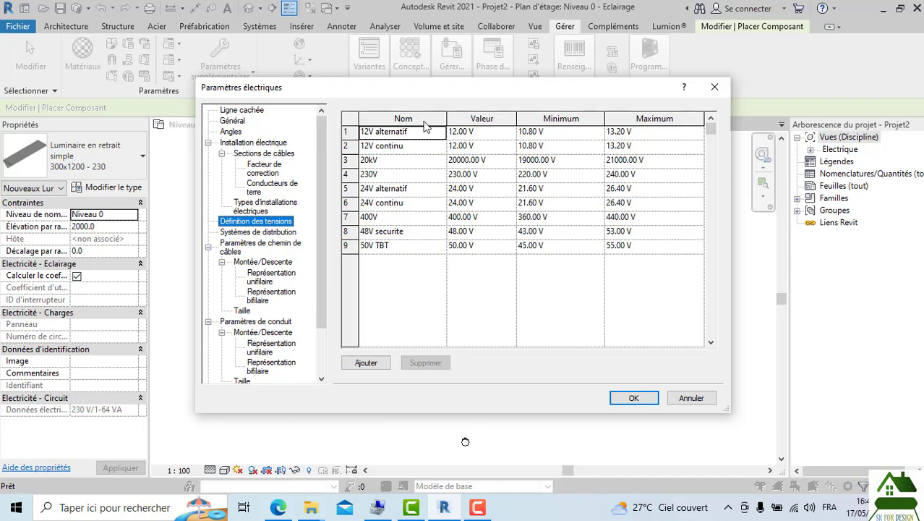
click(562, 134)
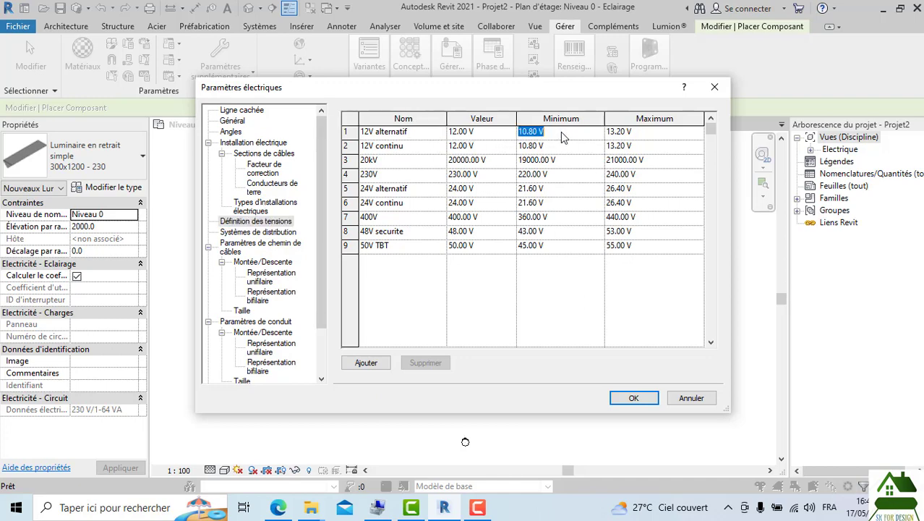
click(451, 132)
drag(451, 131, 470, 176)
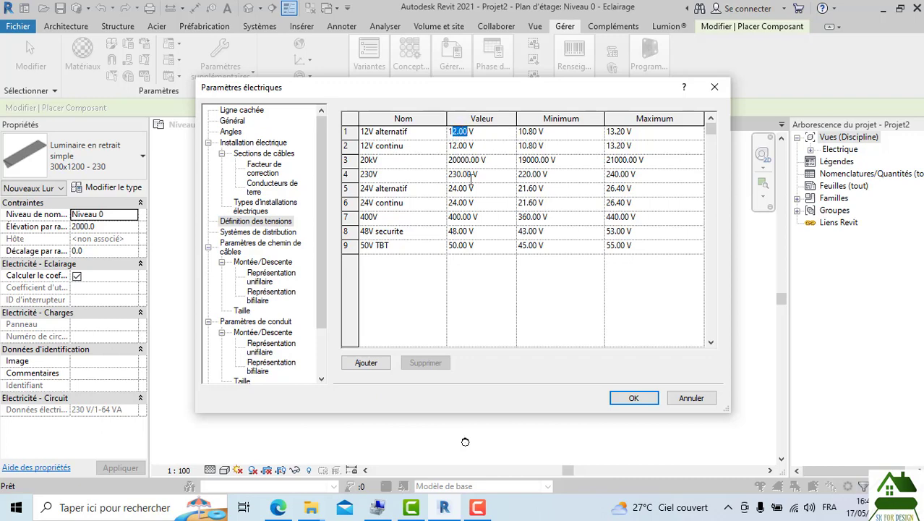
click(678, 135)
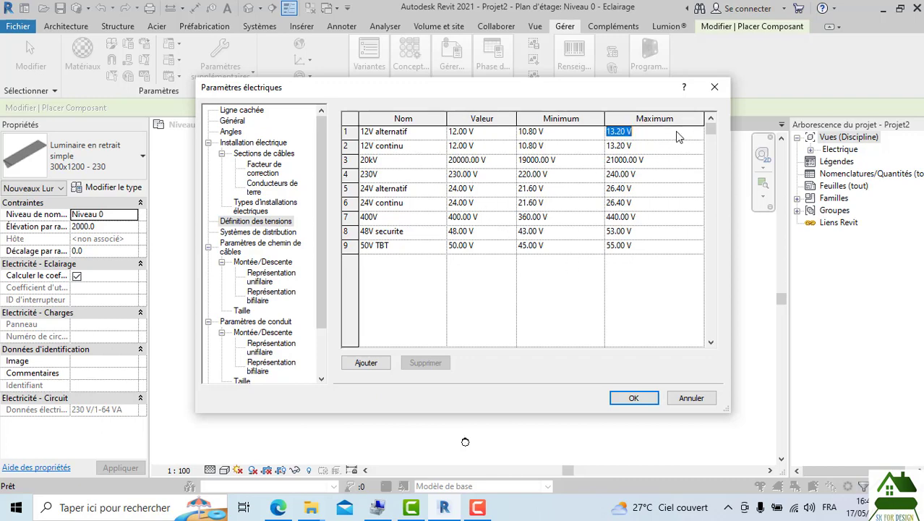
click(350, 123)
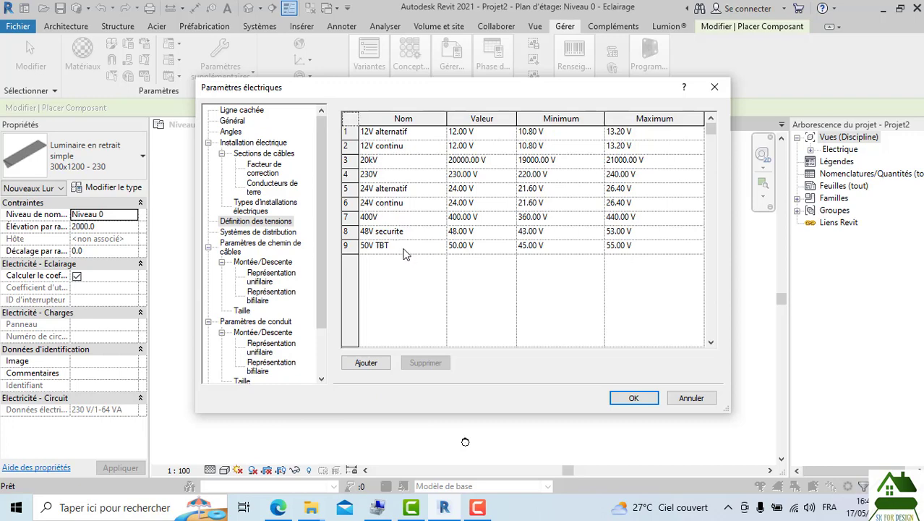
Step: Review the distribution systems, cable tray settings with their rise/drop representations, and the wiring types
click(258, 232)
click(253, 247)
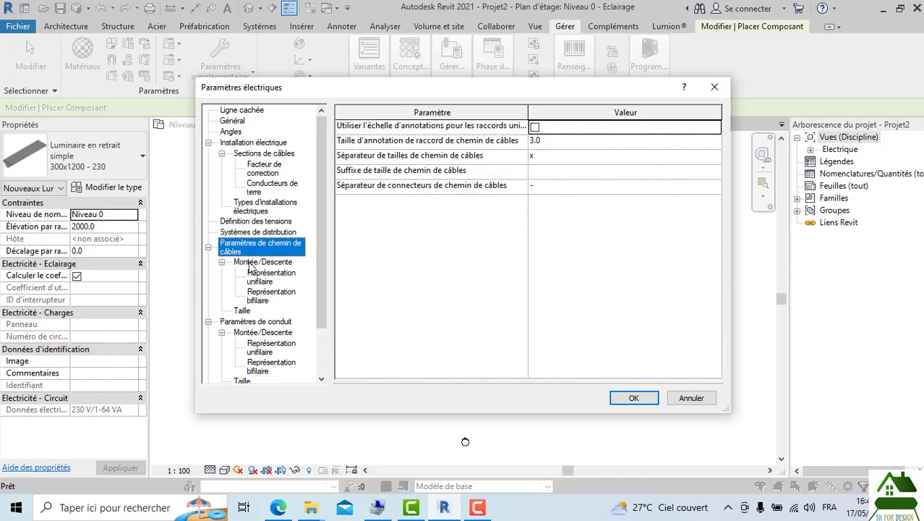
click(253, 263)
click(264, 278)
click(265, 296)
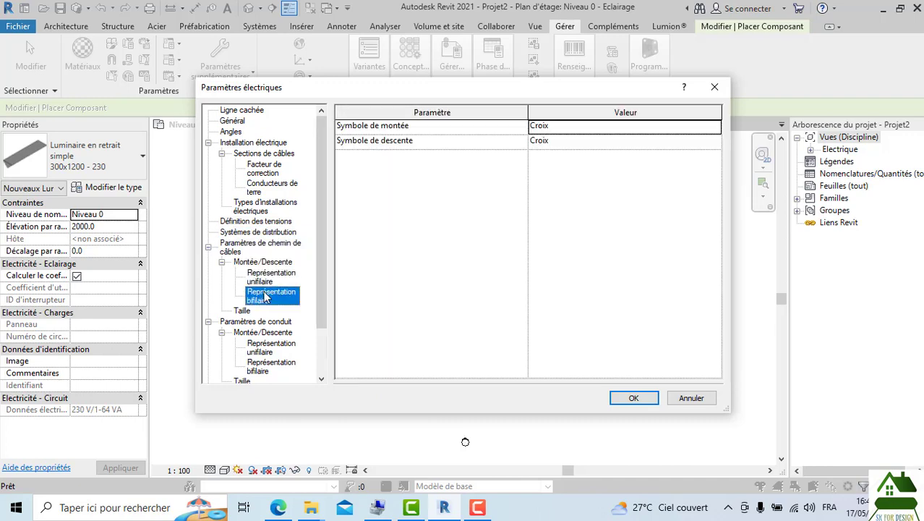
click(254, 248)
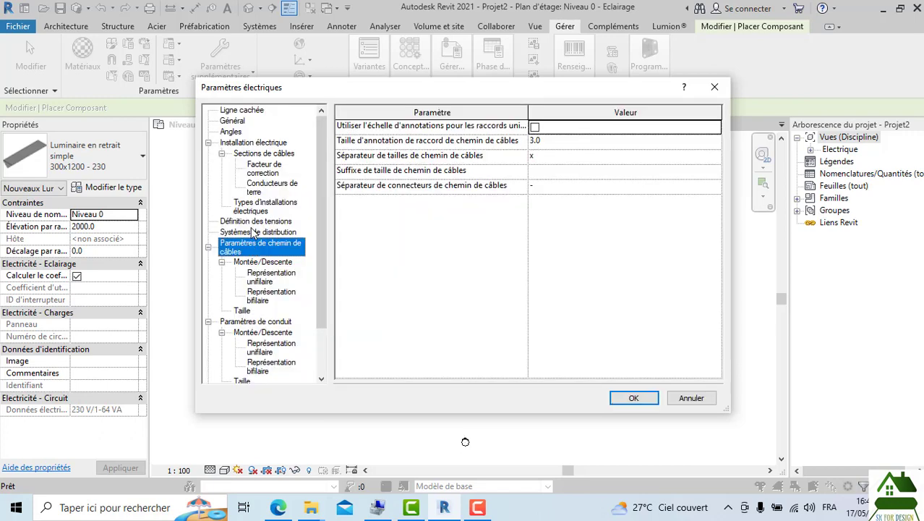
click(253, 233)
click(251, 211)
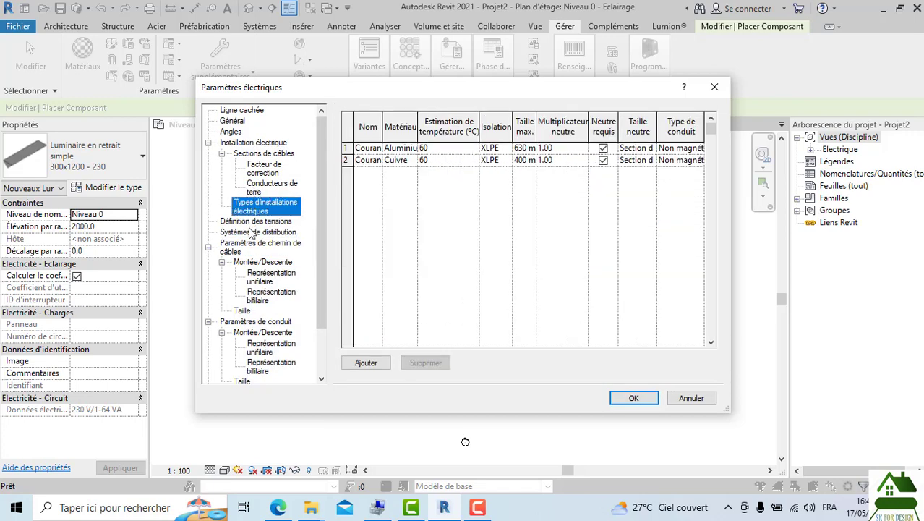
Step: Re-examine the voltage definitions from 12V alternatif to 50V TBT and close the electrical settings
click(249, 222)
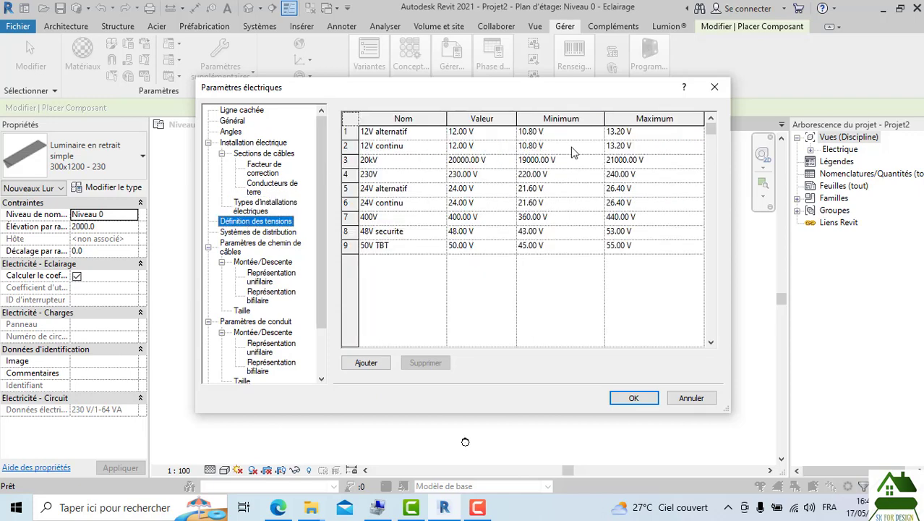
click(426, 126)
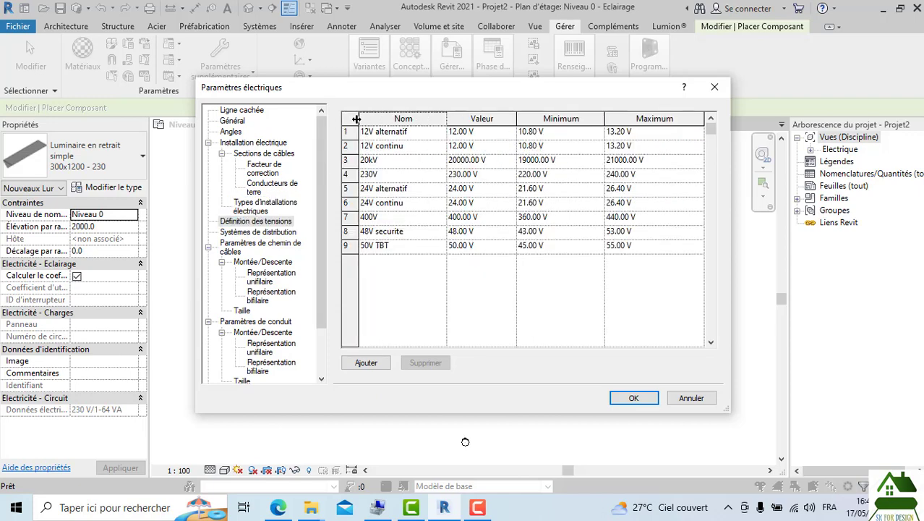
click(379, 135)
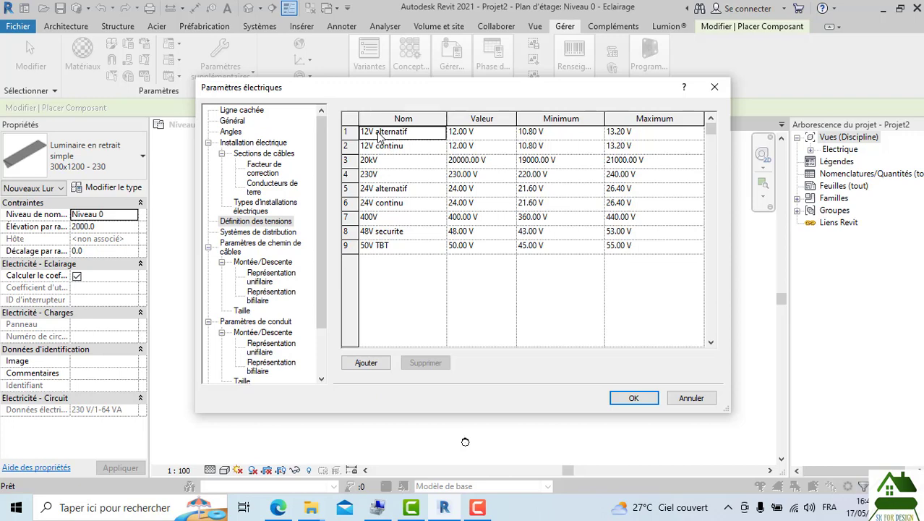
click(398, 247)
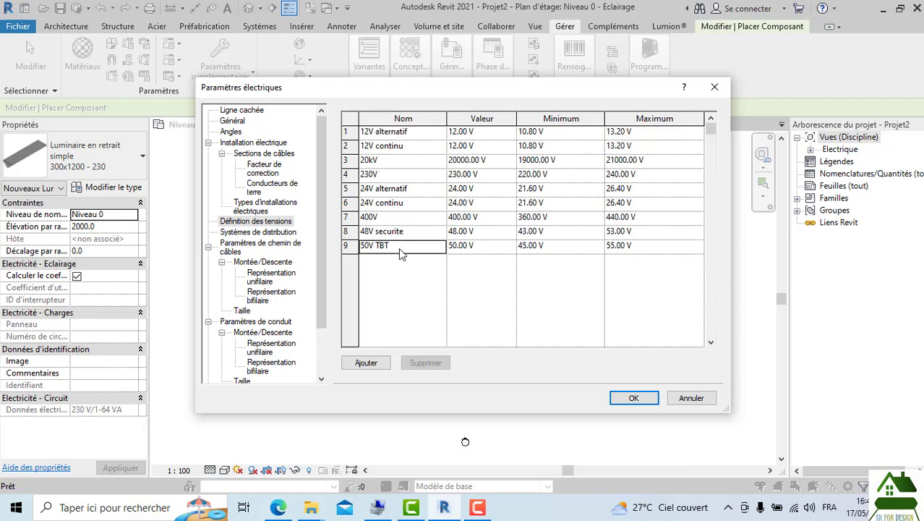
click(411, 134)
click(239, 222)
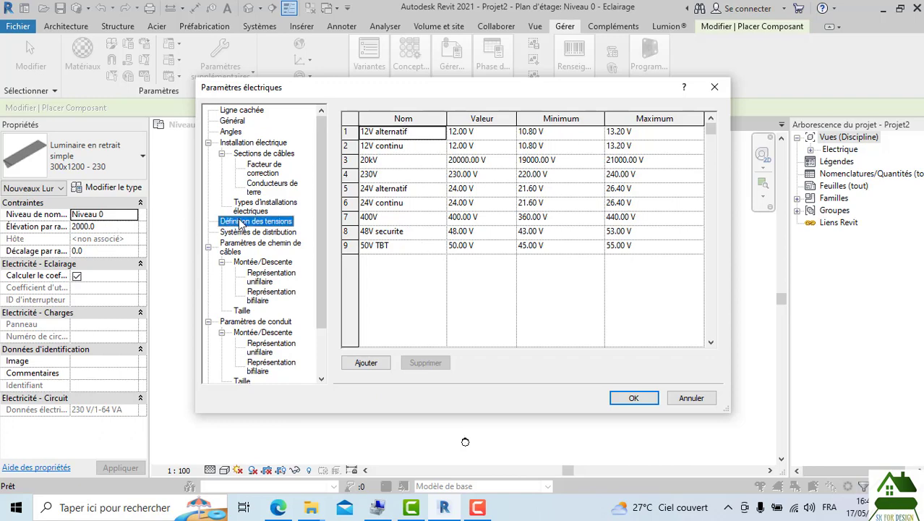
click(347, 130)
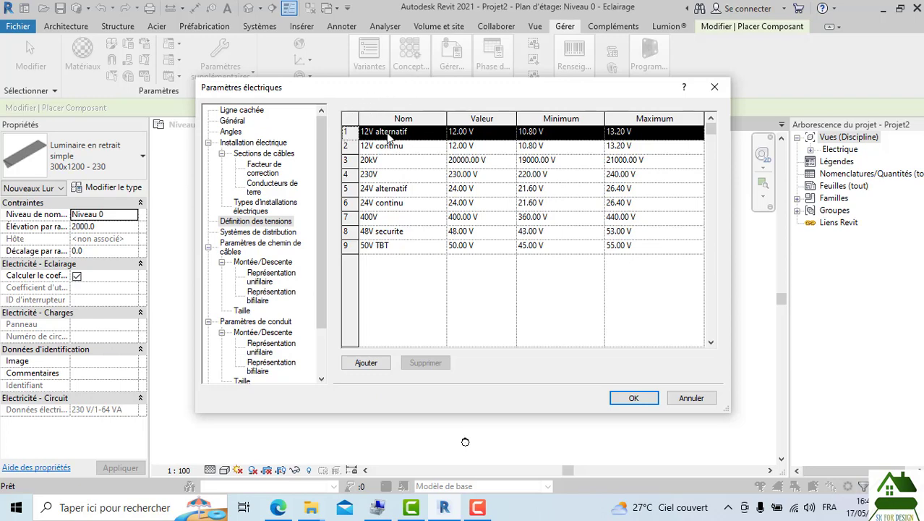
click(627, 398)
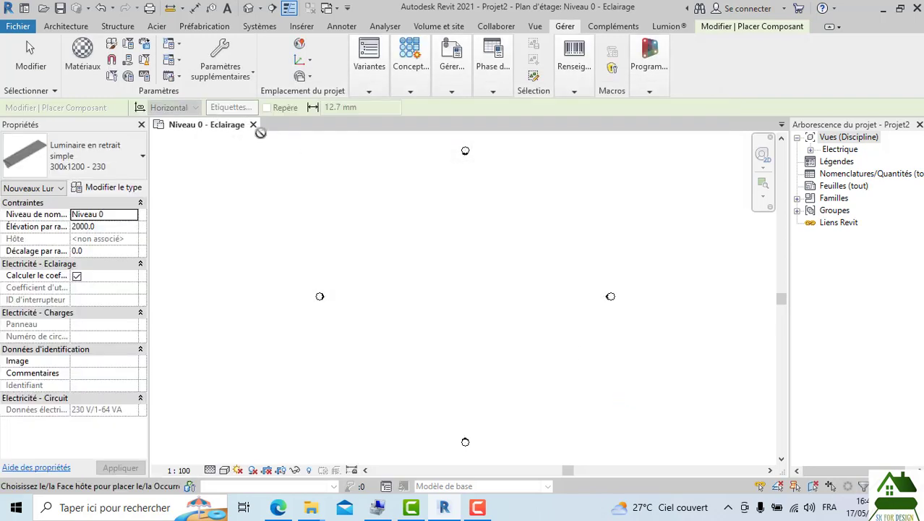
Step: Close Projet2 without saving it and return to the 2-Plan des prises étage view
click(253, 124)
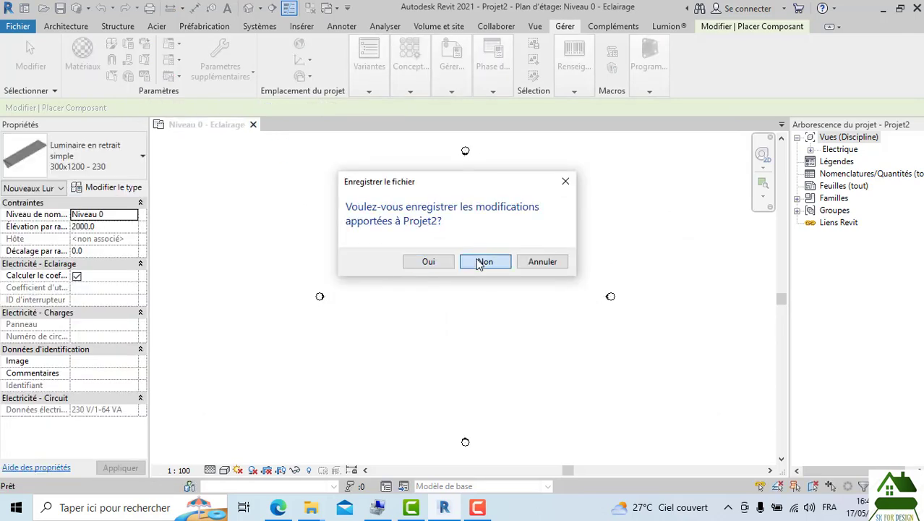
click(481, 261)
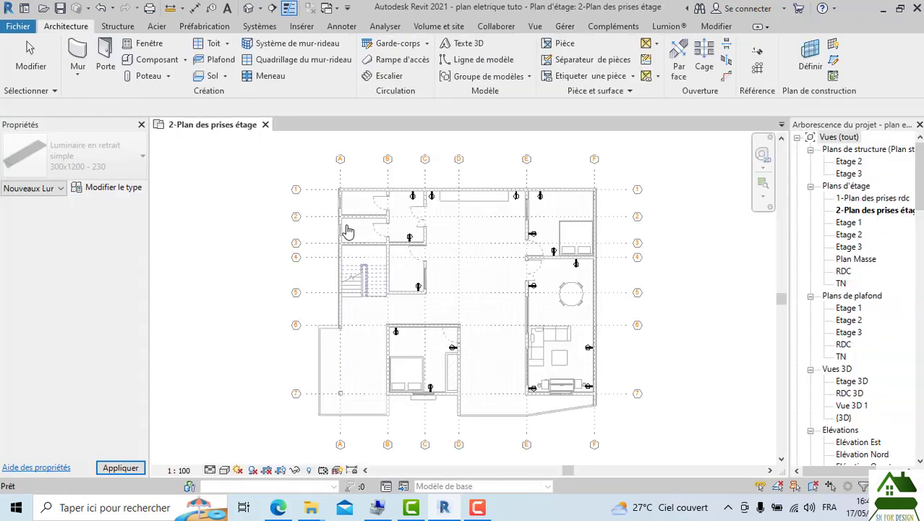
scroll(449, 287, up, 2)
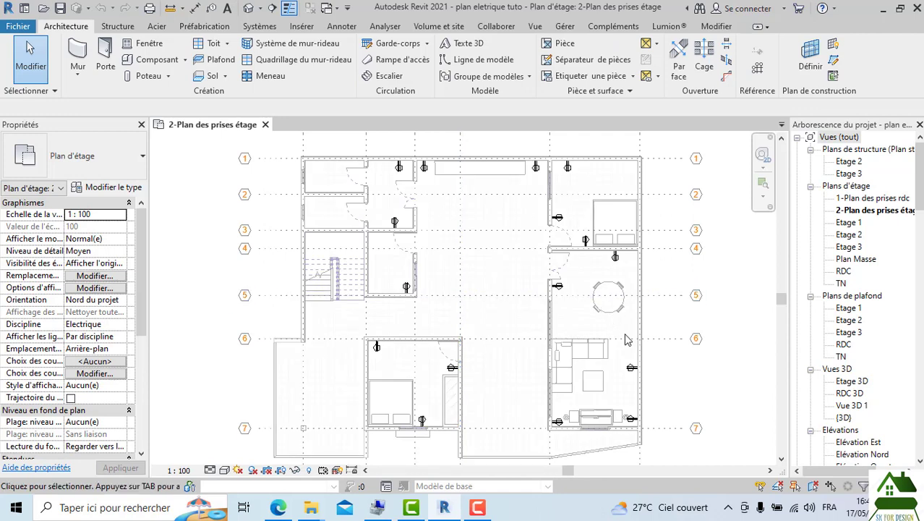